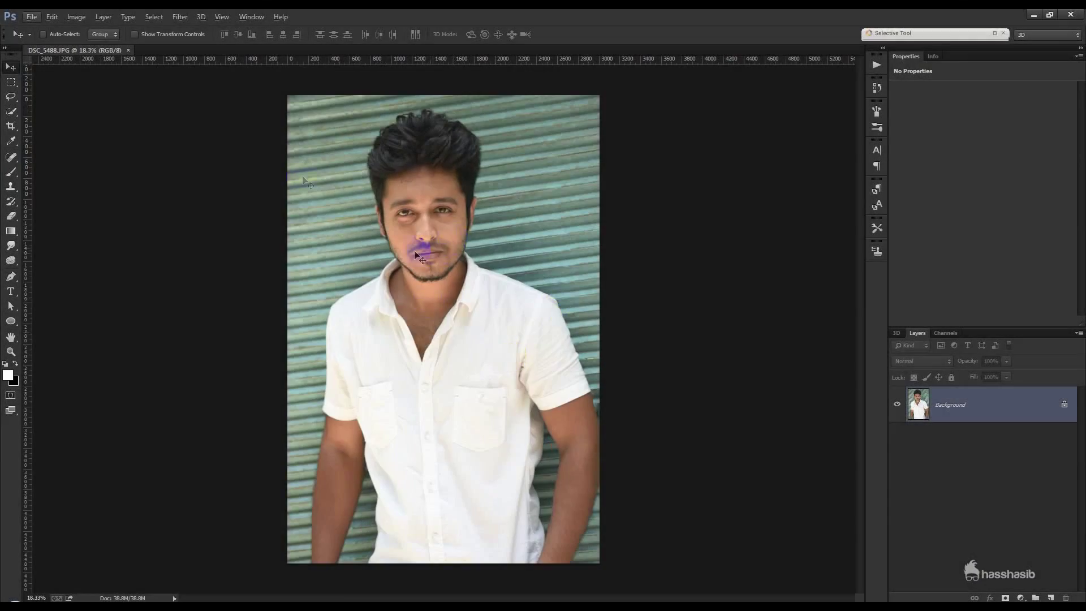
# In the Camera Raw Filter, set Highlights -100, Shadows +54 and Clarity +26.
pyautogui.click(176, 17)
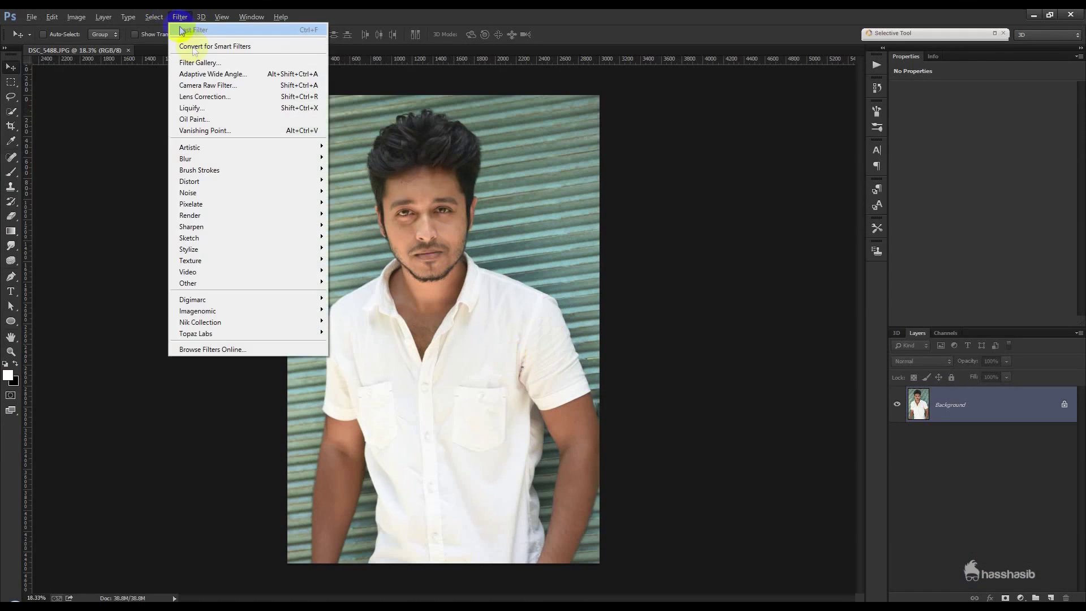
pyautogui.click(189, 74)
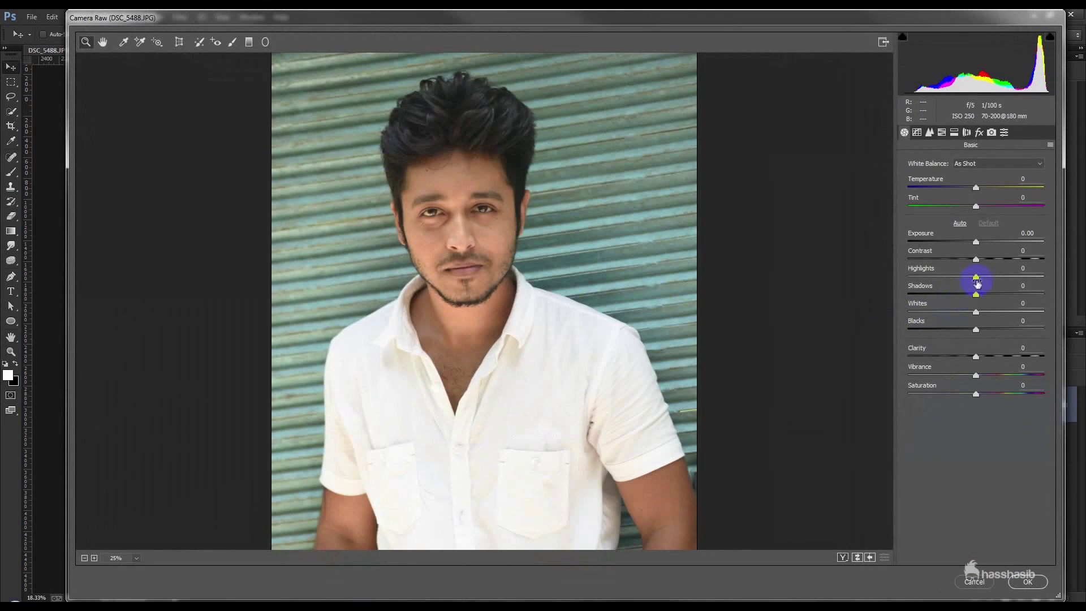
pyautogui.moveTo(975, 277); pyautogui.dragTo(861, 274)
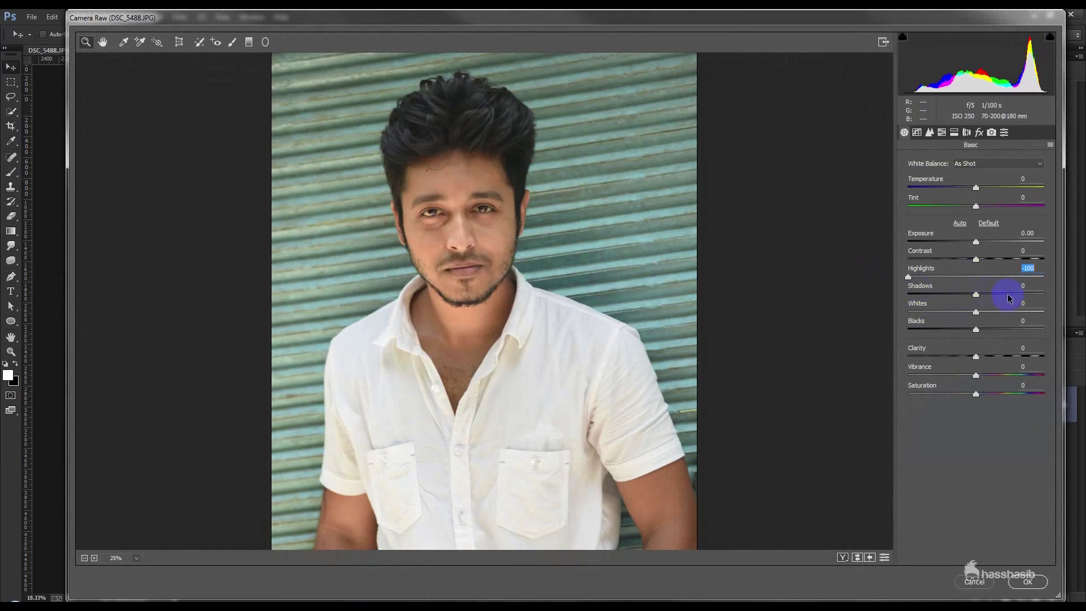
pyautogui.moveTo(977, 295); pyautogui.dragTo(1012, 295)
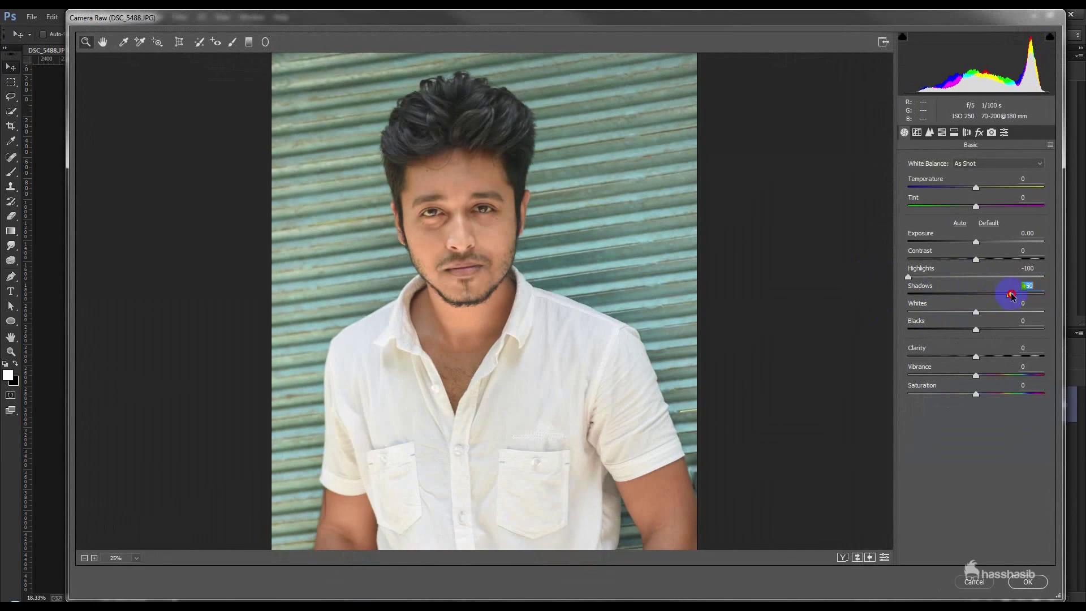
pyautogui.moveTo(976, 357); pyautogui.dragTo(995, 356)
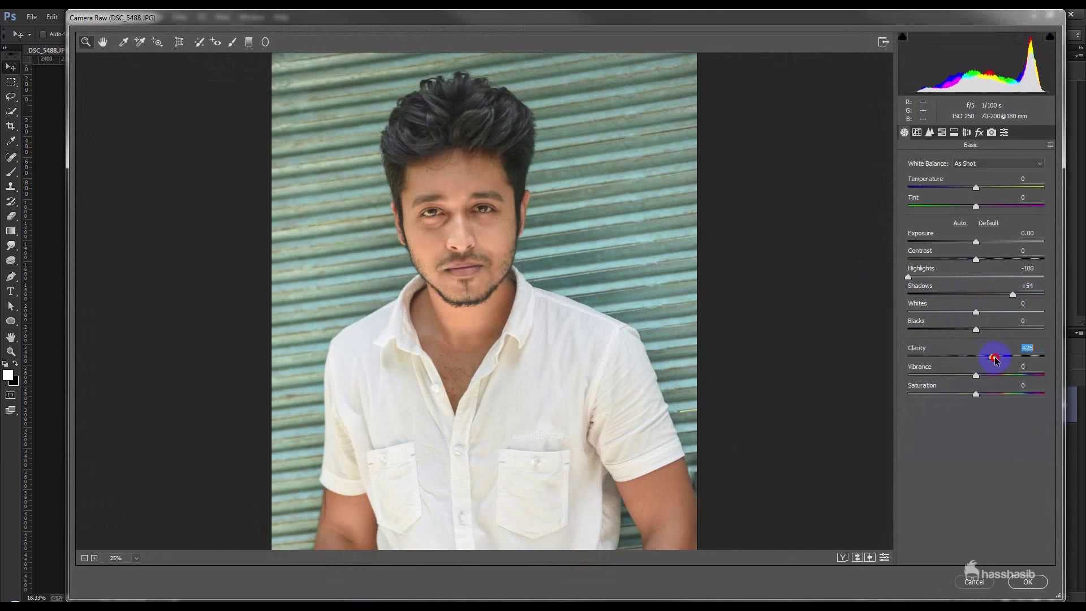
# Sharpen the photo in the Detail panel and add Vibrance +17 in Basic.
pyautogui.click(929, 132)
pyautogui.moveTo(908, 178); pyautogui.dragTo(946, 179)
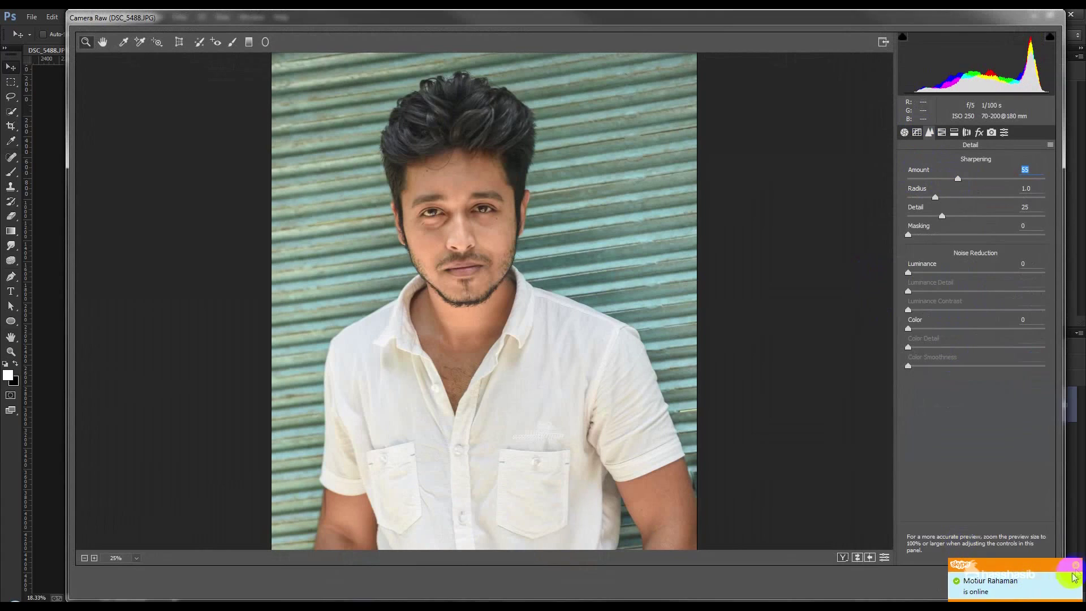
pyautogui.click(1039, 581)
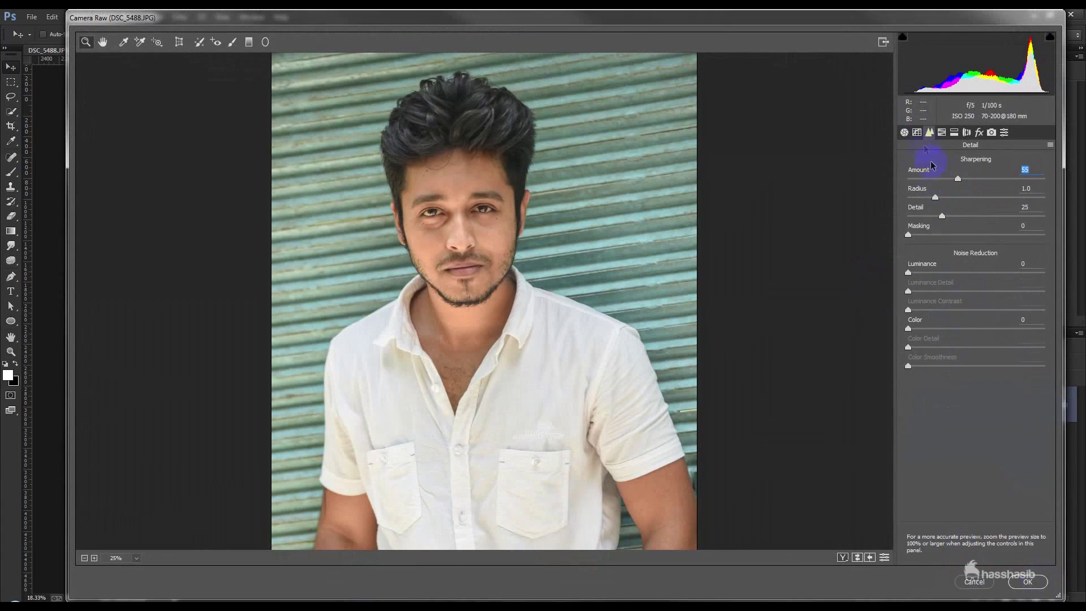
pyautogui.click(917, 132)
pyautogui.click(904, 132)
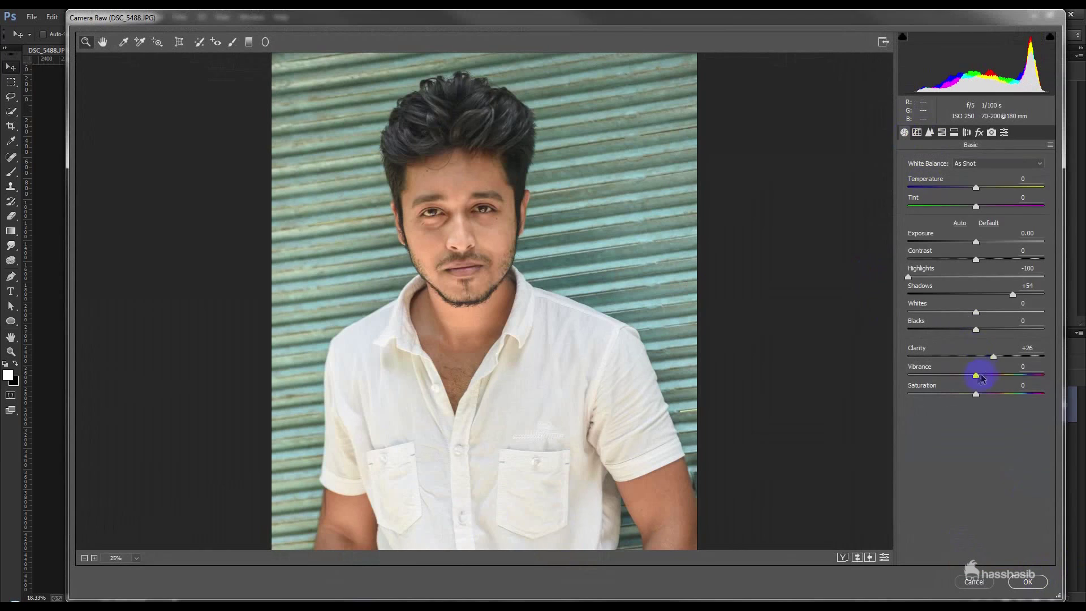
pyautogui.moveTo(975, 375)
pyautogui.mouseDown()
pyautogui.moveTo(1005, 376)
pyautogui.moveTo(994, 376)
pyautogui.mouseUp()
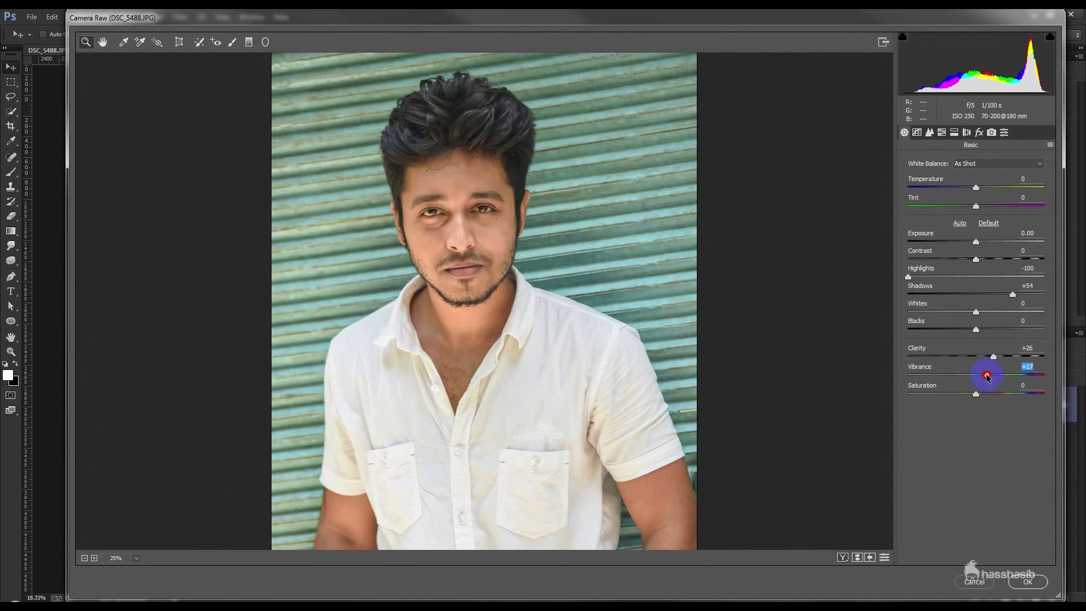
pyautogui.click(941, 132)
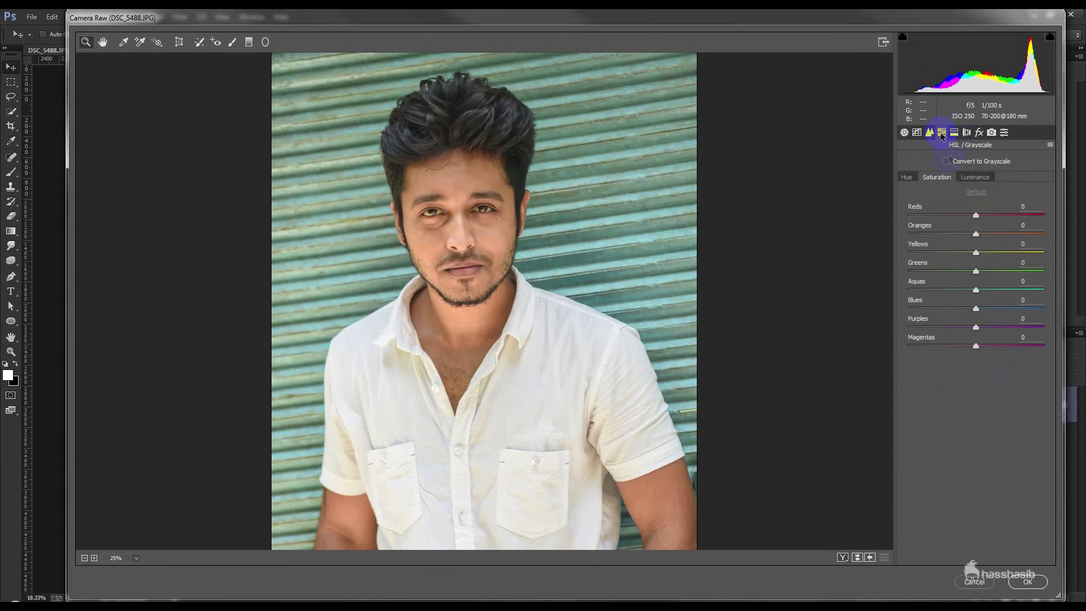
# Set HSL saturation to Oranges -8, Greens +78, Blues +99, Aquas +72, then apply Camera Raw.
pyautogui.click(975, 177)
pyautogui.click(982, 234)
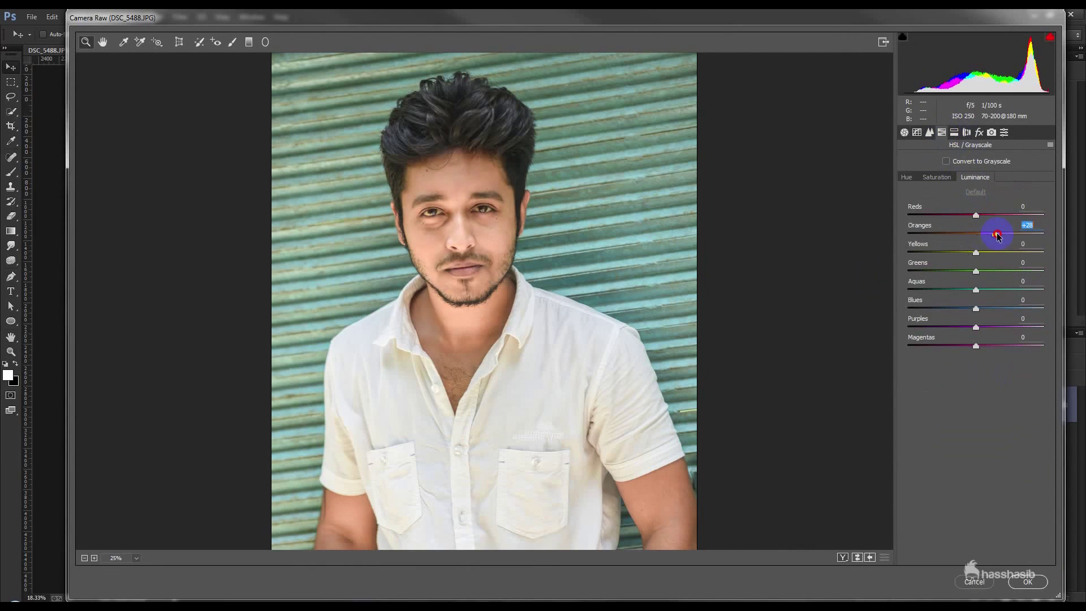
pyautogui.click(951, 178)
pyautogui.moveTo(977, 237); pyautogui.dragTo(952, 232)
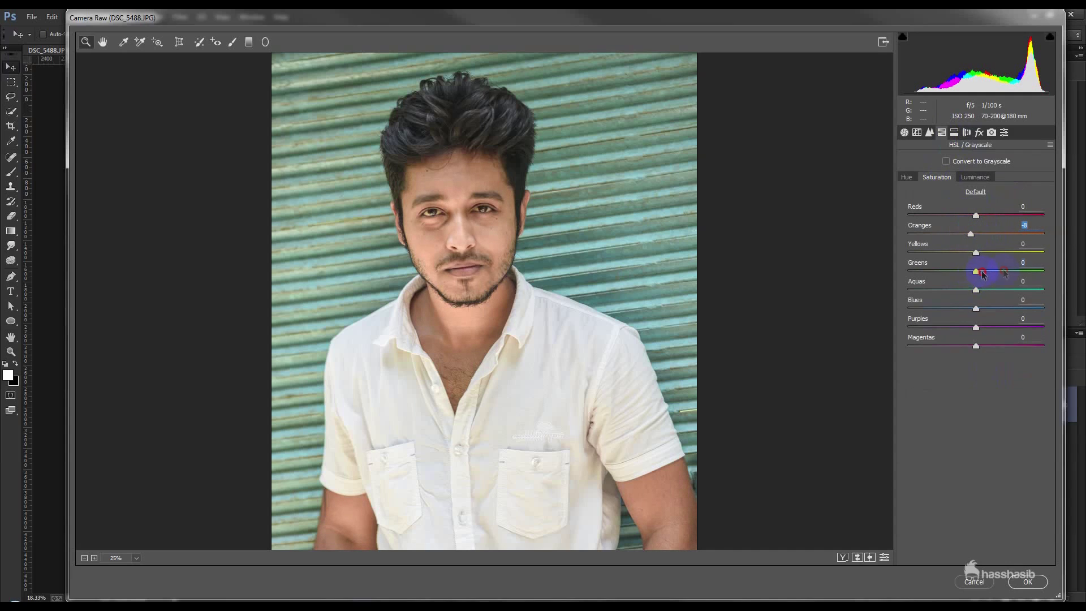
pyautogui.moveTo(935, 270); pyautogui.dragTo(1037, 288)
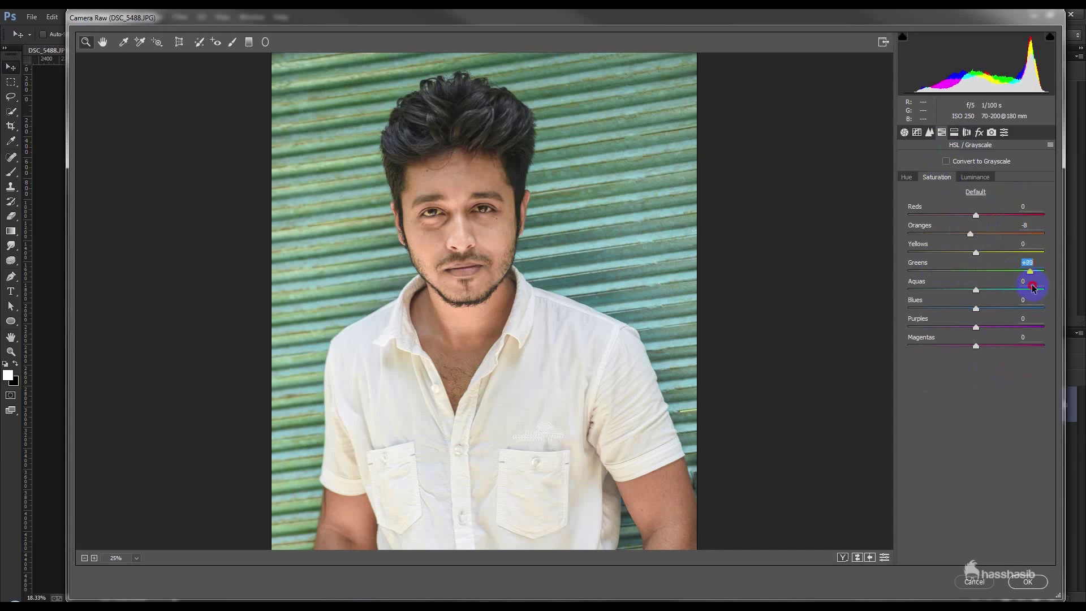
pyautogui.moveTo(982, 310)
pyautogui.mouseDown()
pyautogui.moveTo(1029, 311)
pyautogui.moveTo(952, 310)
pyautogui.moveTo(1043, 313)
pyautogui.mouseUp()
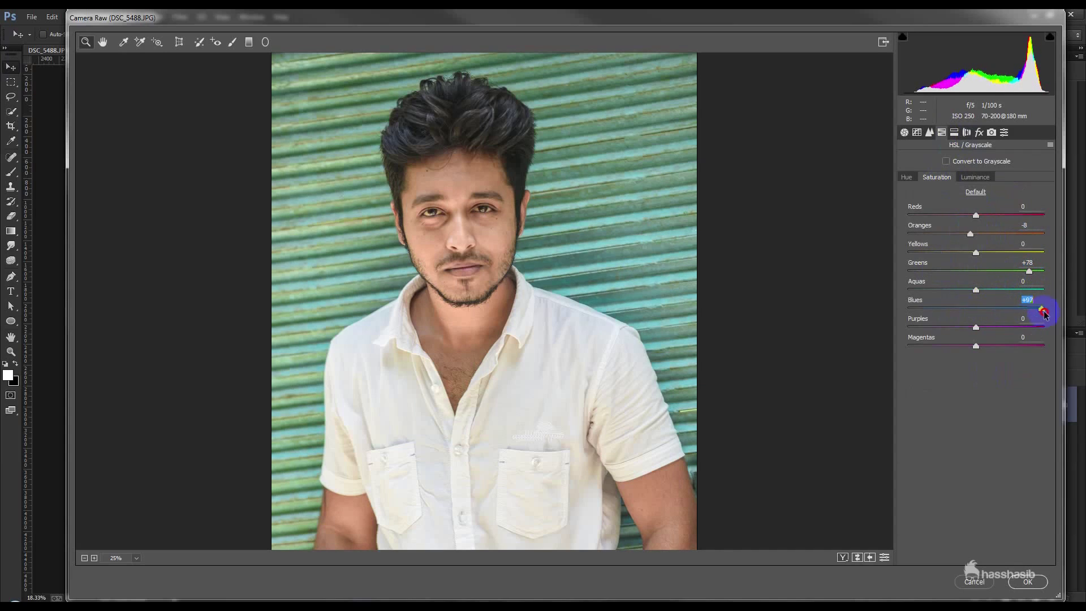
pyautogui.moveTo(981, 291)
pyautogui.mouseDown()
pyautogui.moveTo(1038, 292)
pyautogui.moveTo(950, 287)
pyautogui.moveTo(1027, 293)
pyautogui.mouseUp()
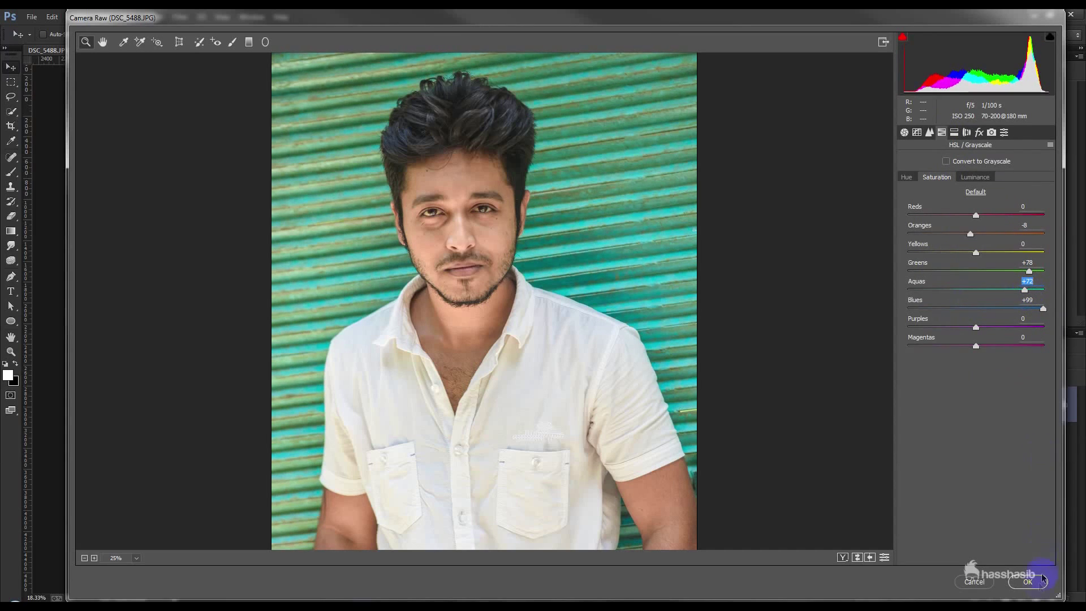
pyautogui.click(1044, 580)
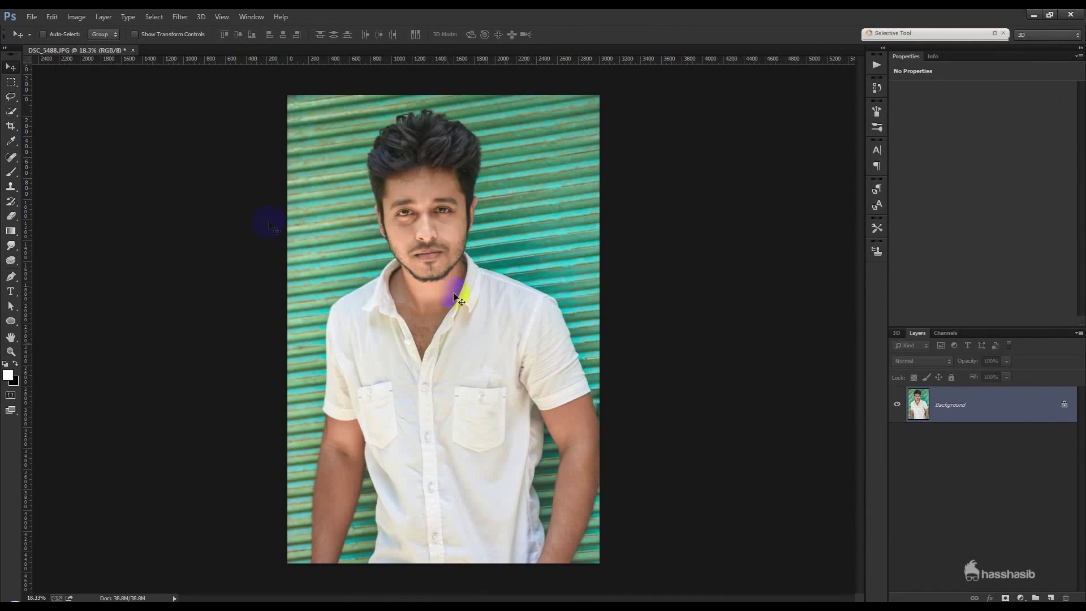
# With the Spot Healing Brush, heal blemishes along the left eyebrow, left cheek and nostril.
pyautogui.rightClick(12, 157)
pyautogui.click(68, 154)
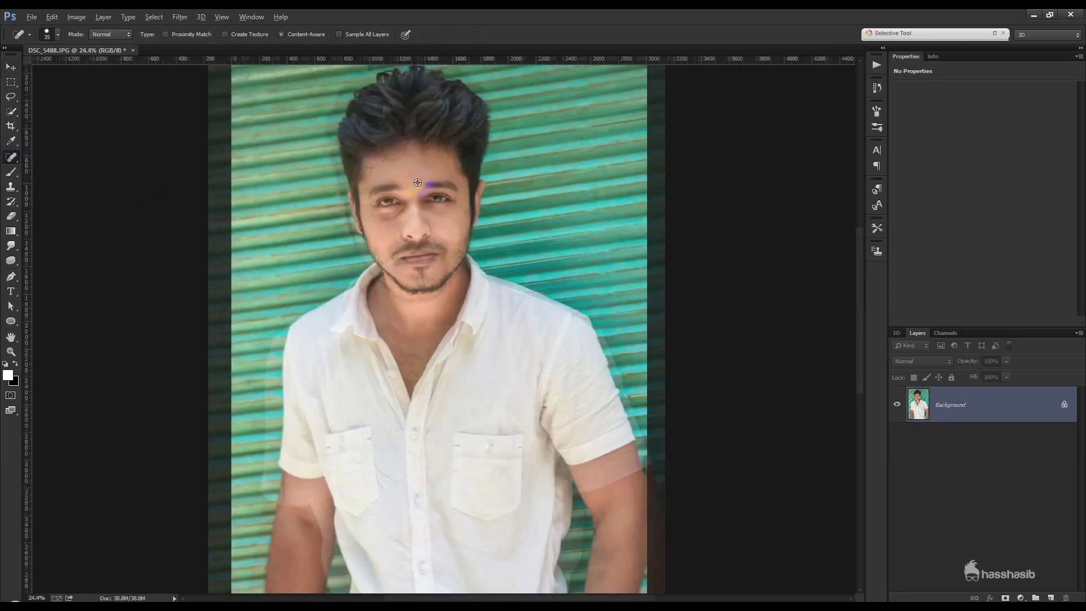
pyautogui.scroll(5, 417, 182)
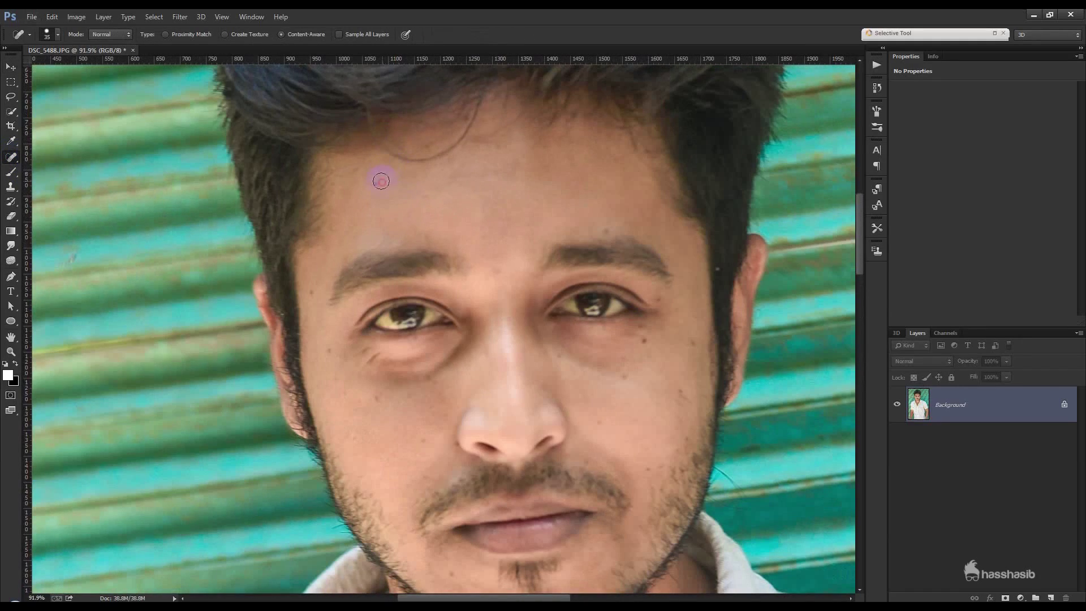
pyautogui.moveTo(301, 287); pyautogui.dragTo(327, 281)
pyautogui.click(329, 351)
pyautogui.click(359, 402)
pyautogui.click(421, 442)
pyautogui.click(460, 449)
# Heal spots near the upper lip, on the right cheek, jawline and below the right eye.
pyautogui.scroll(-2, 461, 455)
pyautogui.click(461, 491)
pyautogui.click(602, 382)
pyautogui.click(660, 423)
pyautogui.click(626, 332)
pyautogui.click(644, 293)
pyautogui.click(636, 273)
pyautogui.click(567, 298)
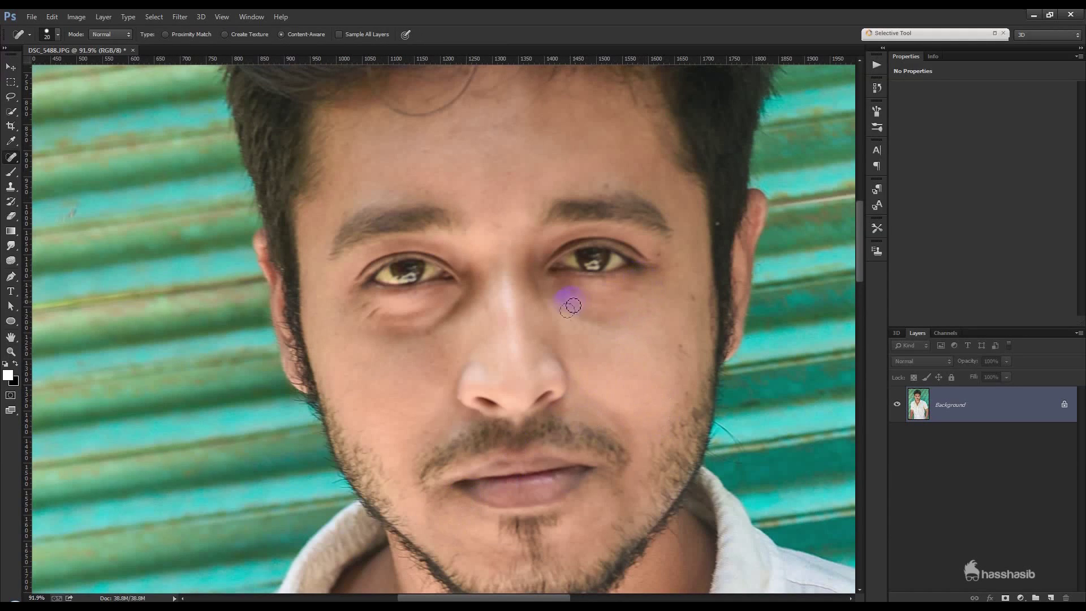
# Heal forehead blemishes, the temple and outer-eye spots, lower cheek spots and under-eye darkness.
pyautogui.click(425, 188)
pyautogui.click(426, 153)
pyautogui.click(507, 178)
pyautogui.click(720, 228)
pyautogui.click(656, 249)
pyautogui.click(694, 292)
pyautogui.click(690, 374)
pyautogui.click(690, 399)
pyautogui.moveTo(433, 328); pyautogui.dragTo(443, 335)
pyautogui.click(332, 185)
pyautogui.click(350, 146)
pyautogui.click(528, 261)
# Heal the marks on the forearm and arm.
pyautogui.scroll(-3, 526, 260)
pyautogui.scroll(-2, 523, 259)
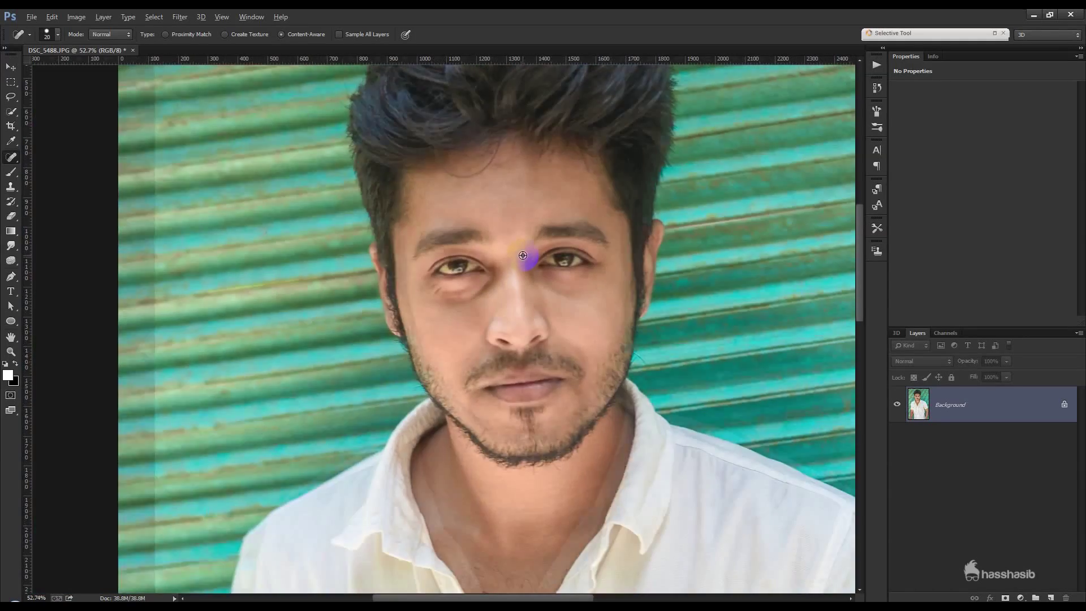
pyautogui.scroll(-2, 522, 277)
pyautogui.scroll(-2, 522, 359)
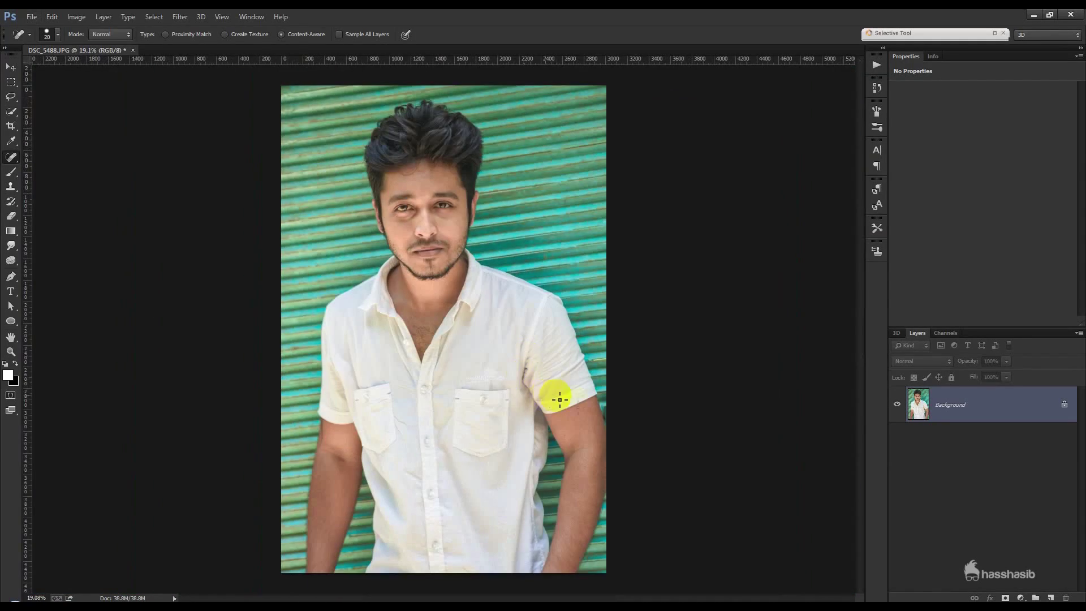
pyautogui.scroll(2, 555, 395)
pyautogui.scroll(2, 574, 453)
pyautogui.moveTo(551, 418); pyautogui.dragTo(562, 435)
pyautogui.click(598, 365)
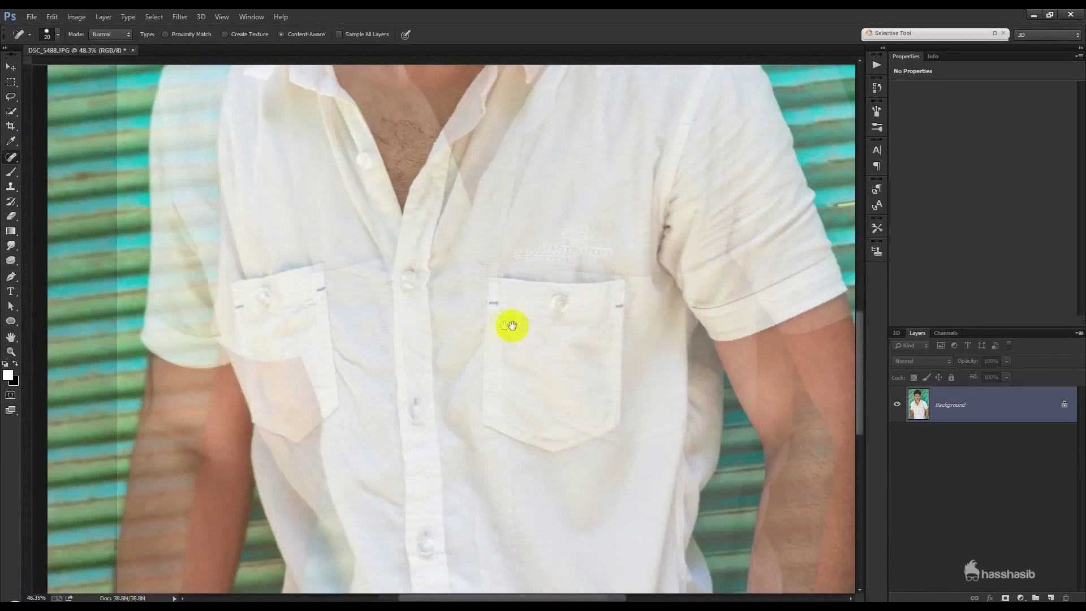
pyautogui.scroll(-2, 511, 325)
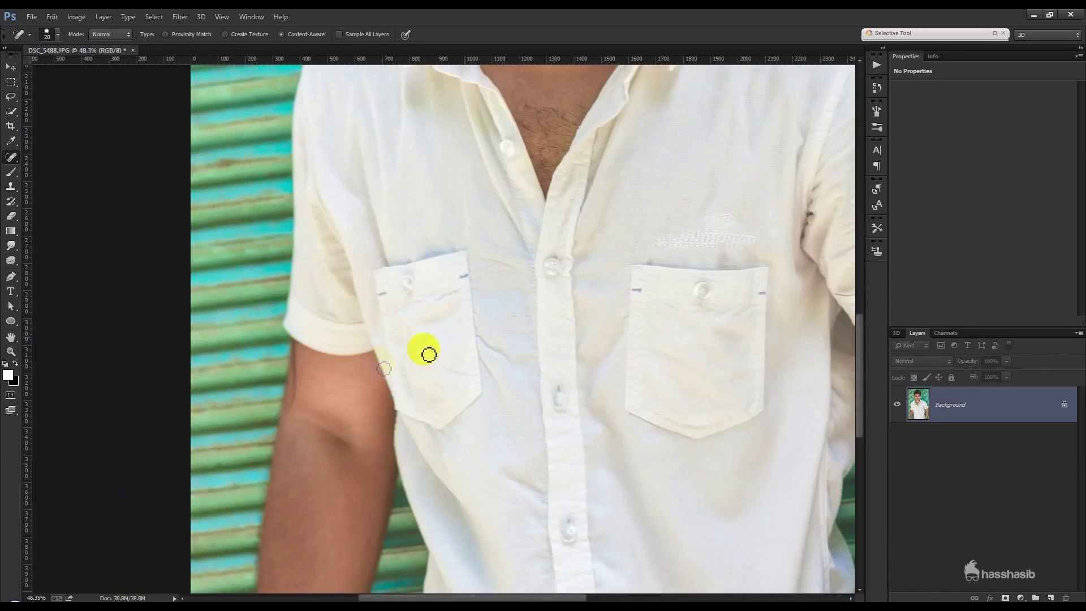
pyautogui.scroll(-2, 429, 353)
pyautogui.scroll(-1, 364, 375)
pyautogui.scroll(1, 368, 373)
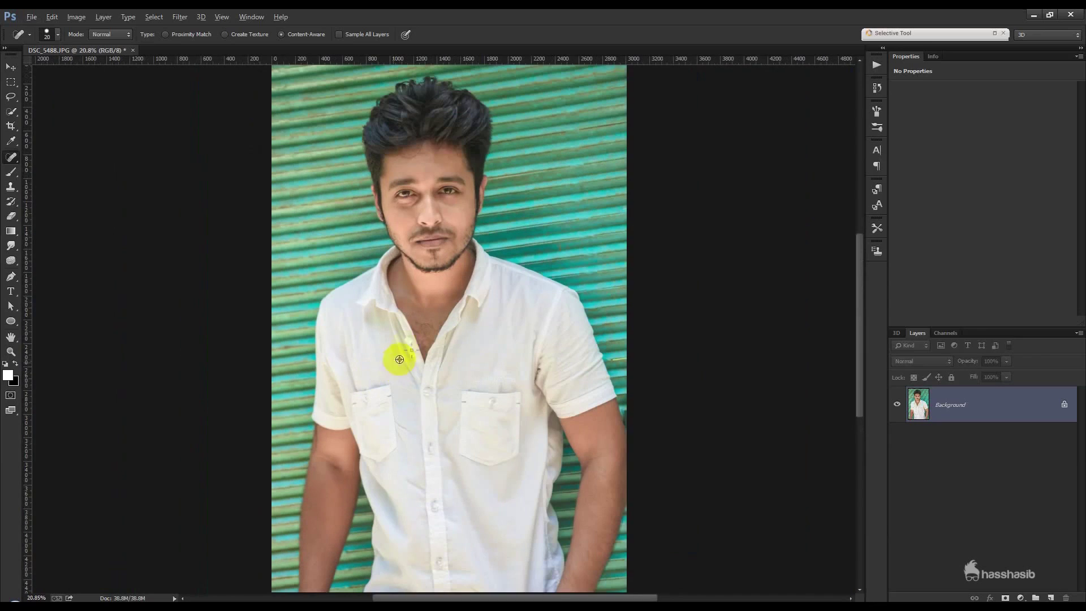
pyautogui.click(10, 68)
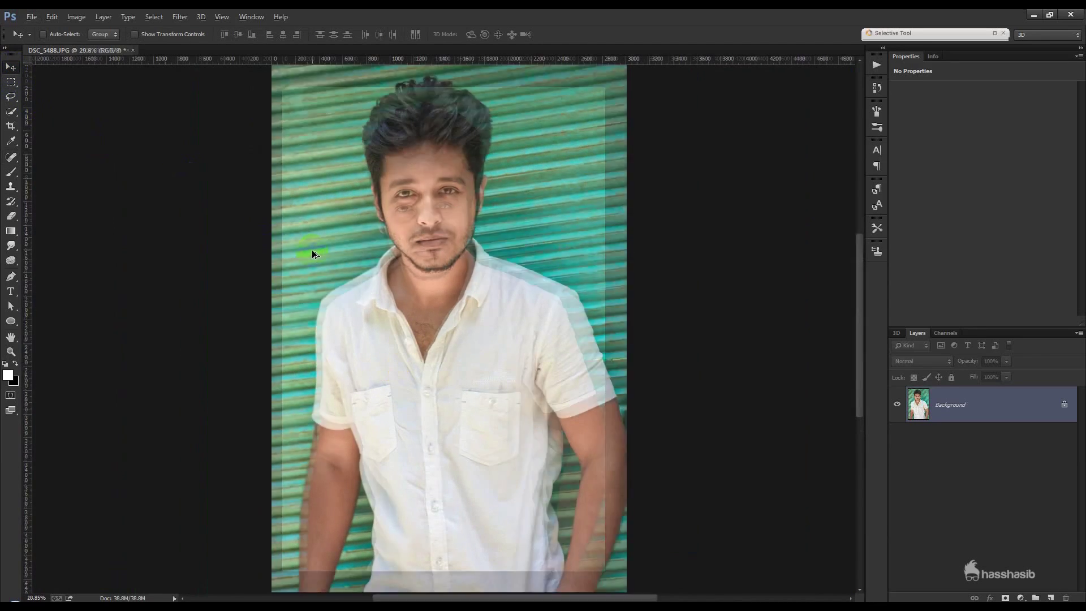
# Open the photo in Nik Collection's Color Efex Pro 4 from the Filter menu.
pyautogui.scroll(-1, 317, 253)
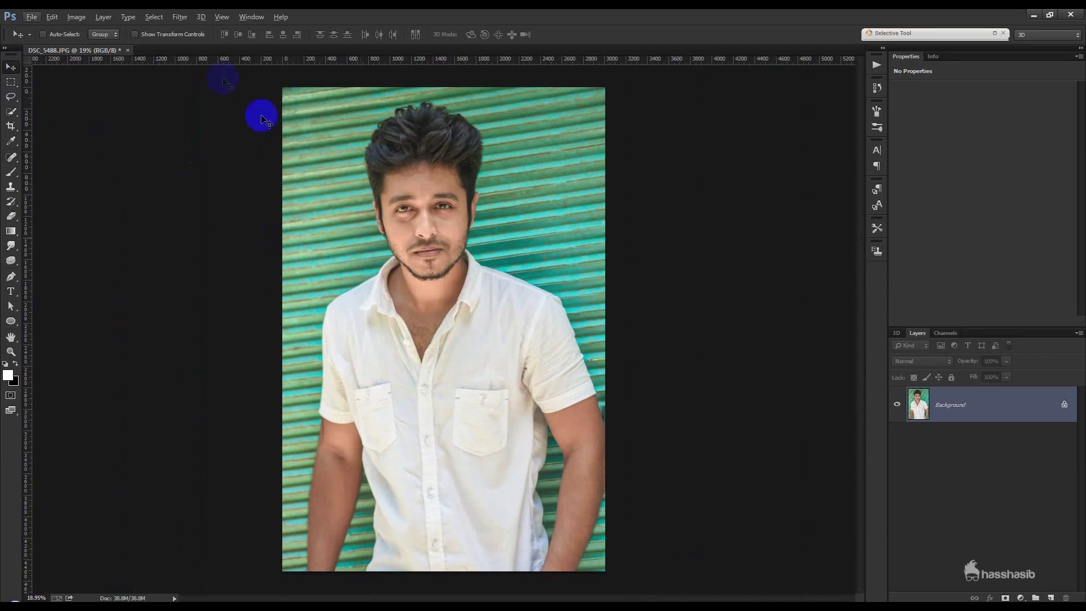
pyautogui.click(187, 13)
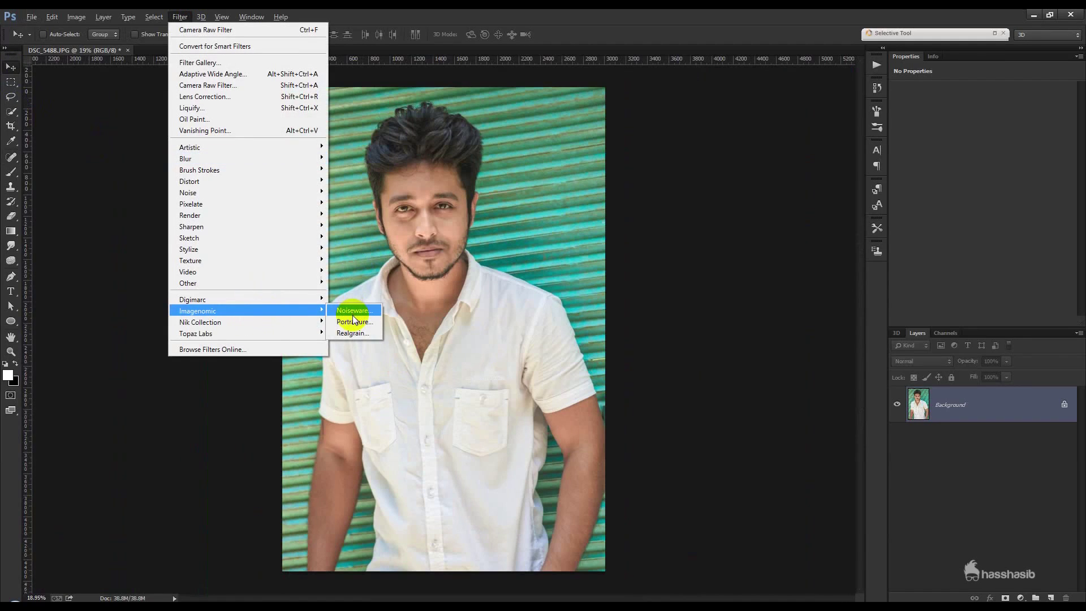
pyautogui.moveTo(200, 322)
pyautogui.click(369, 333)
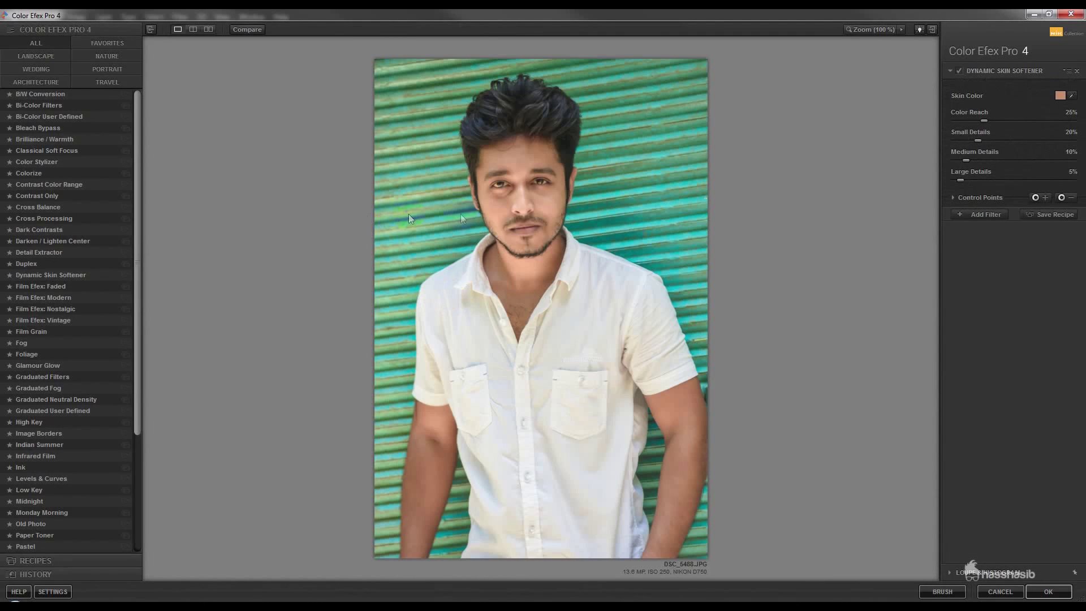
# Enable Dynamic Skin Softener and add a Detail Extractor filter to the stack.
pyautogui.click(959, 71)
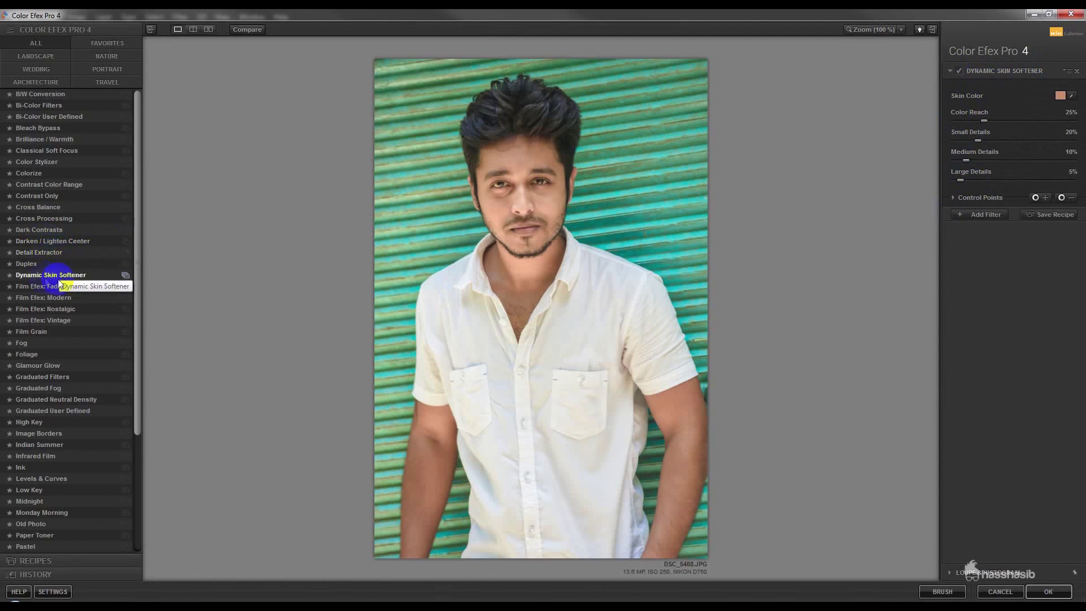
pyautogui.click(983, 215)
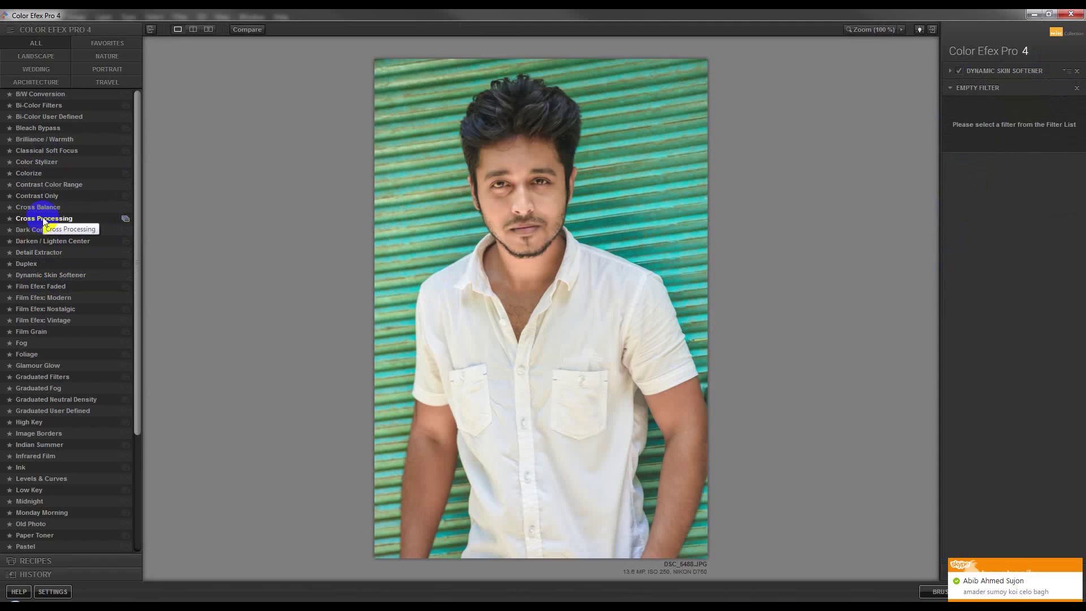
pyautogui.click(28, 253)
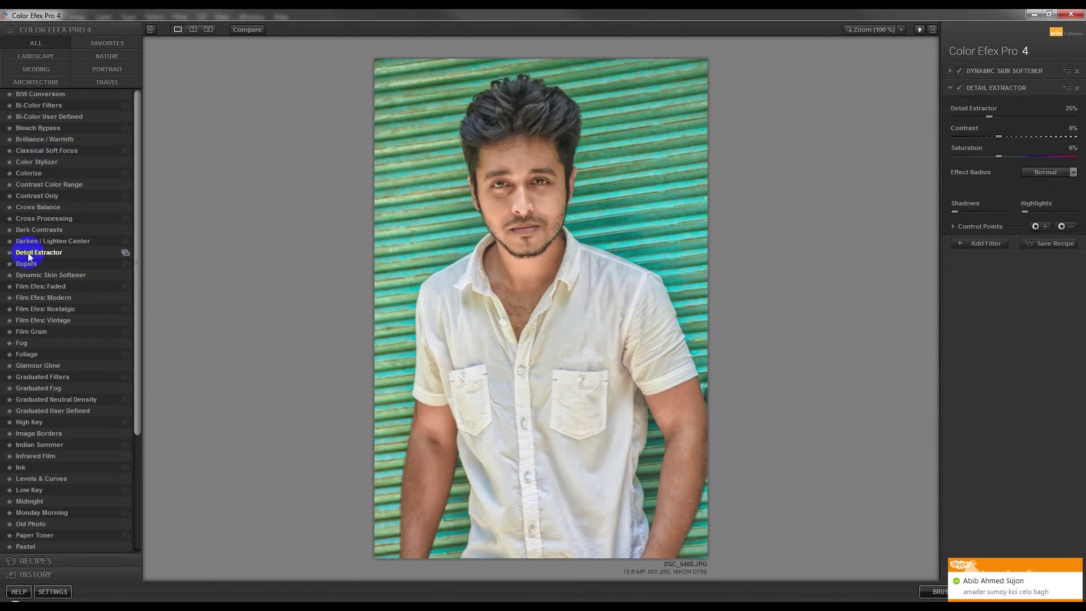
pyautogui.click(1078, 567)
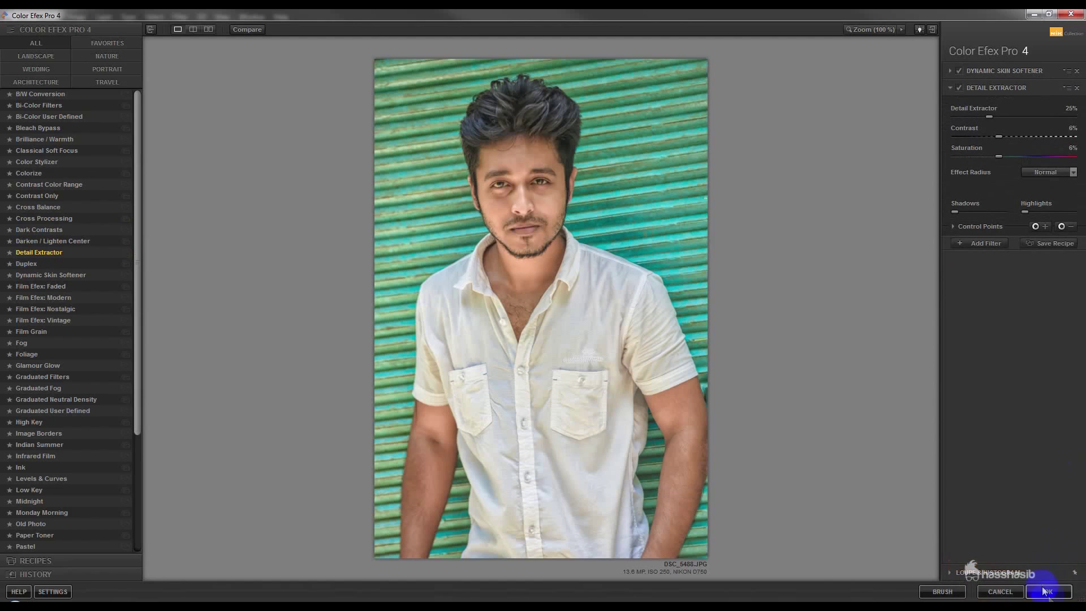
# Add a second Detail Extractor with Saturation 35% and Detail Extractor 37%.
pyautogui.click(982, 243)
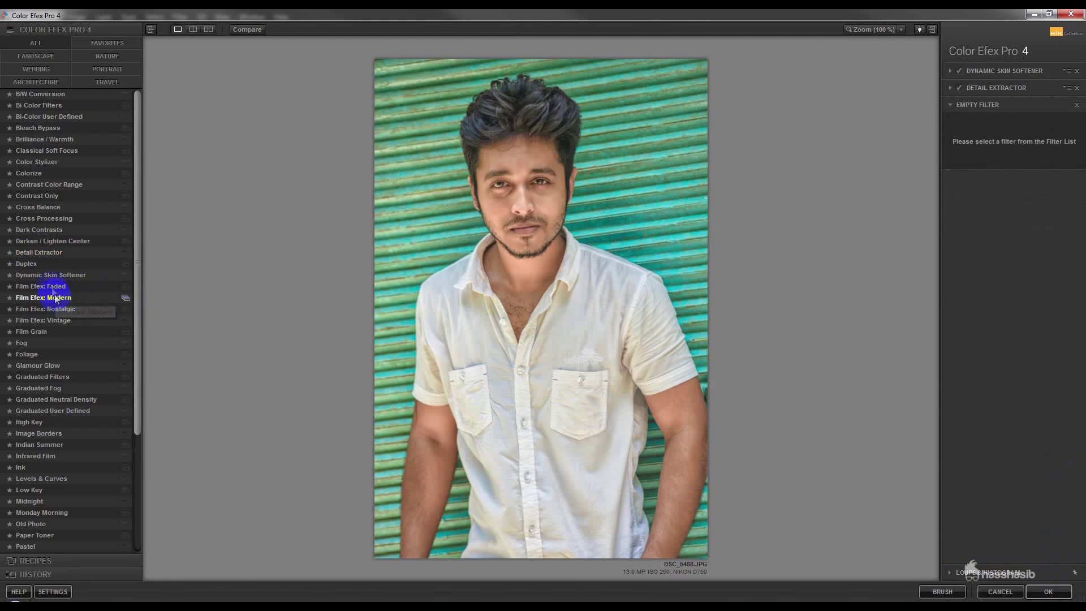
pyautogui.click(45, 255)
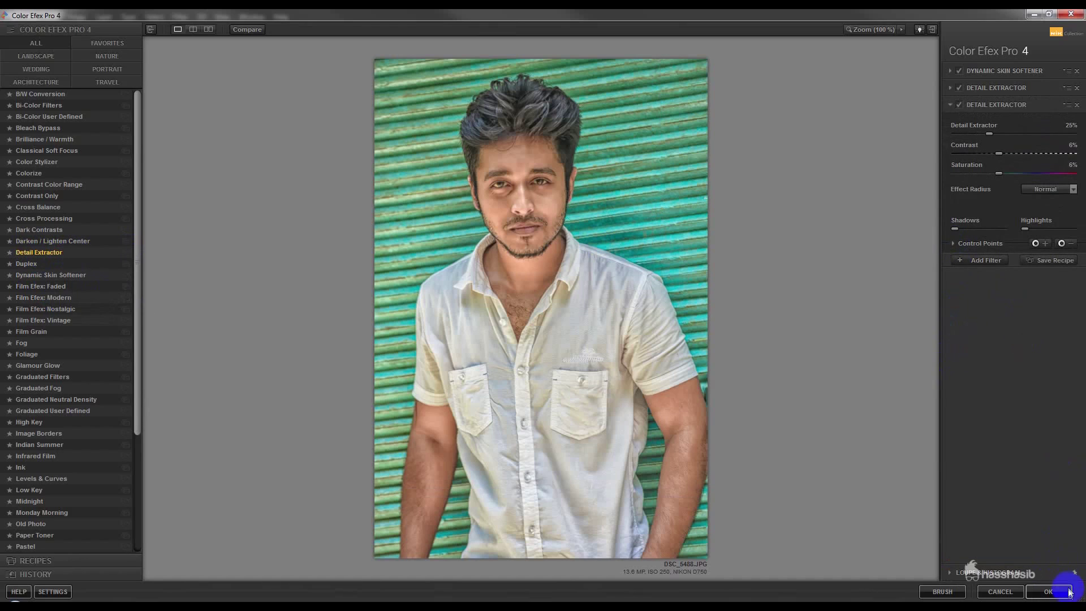
pyautogui.moveTo(999, 174)
pyautogui.mouseDown()
pyautogui.moveTo(1023, 174)
pyautogui.moveTo(999, 177)
pyautogui.mouseUp()
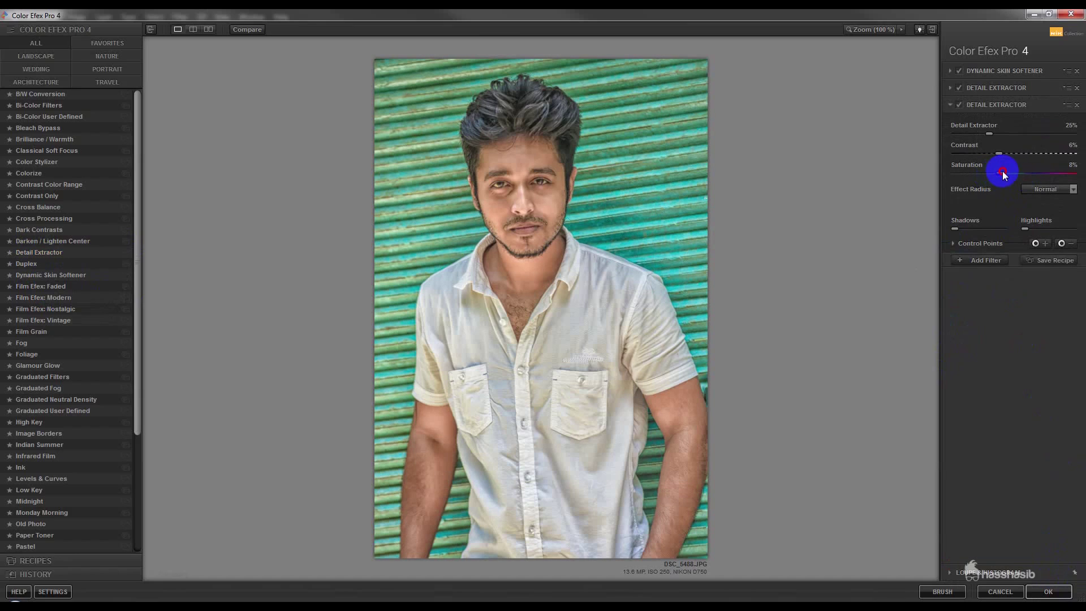
pyautogui.moveTo(989, 134); pyautogui.dragTo(1010, 135)
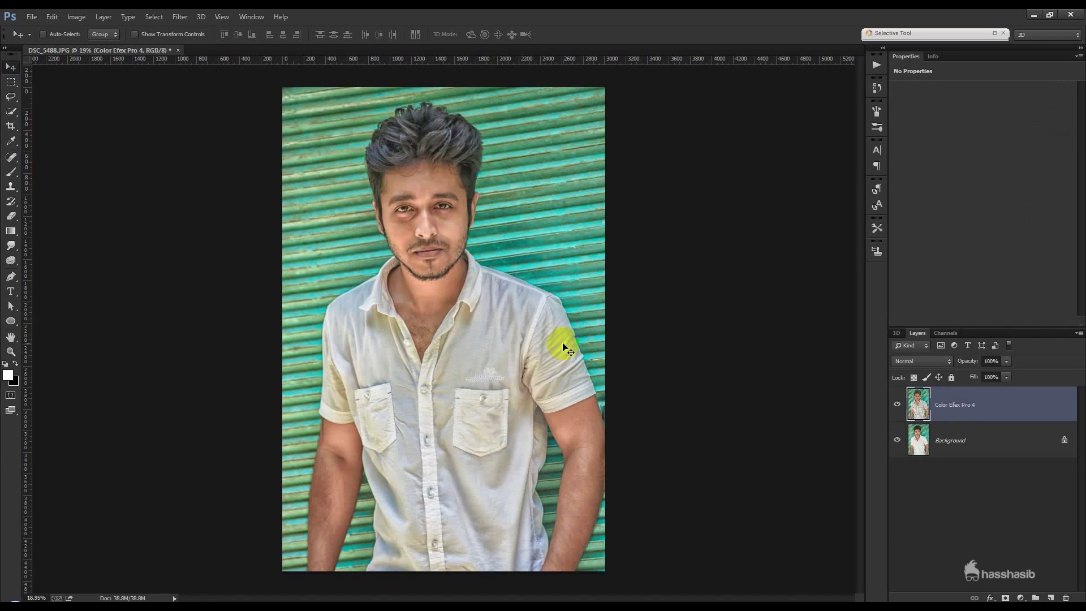
# Add a #259103 green Solid Color fill layer set to Color blend mode.
pyautogui.scroll(2, 433, 167)
pyautogui.scroll(3, 431, 164)
pyautogui.scroll(2, 431, 165)
pyautogui.moveTo(424, 143); pyautogui.dragTo(433, 249)
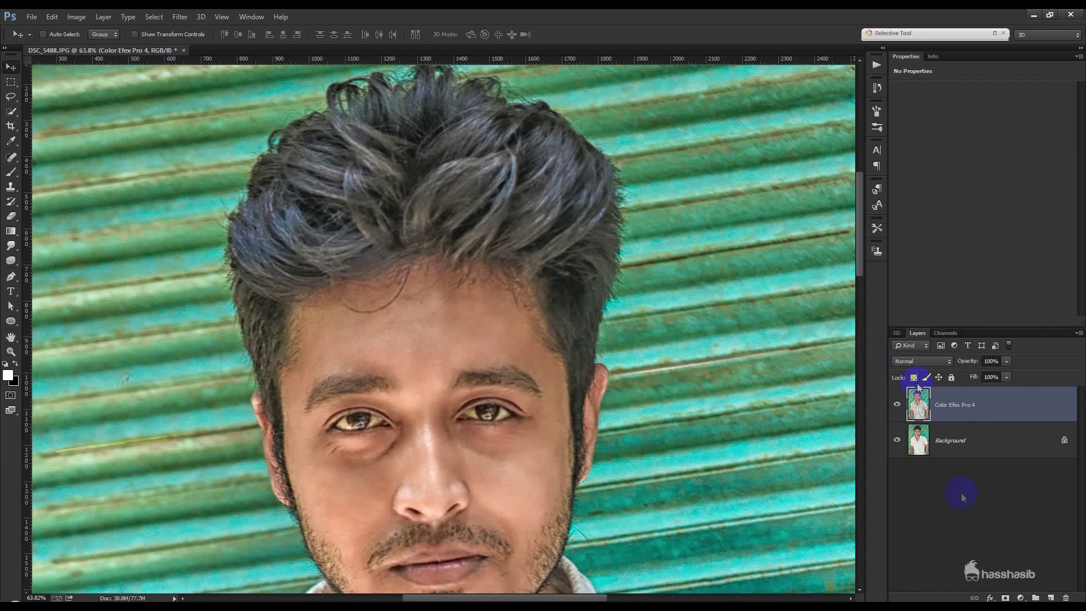
pyautogui.click(1020, 597)
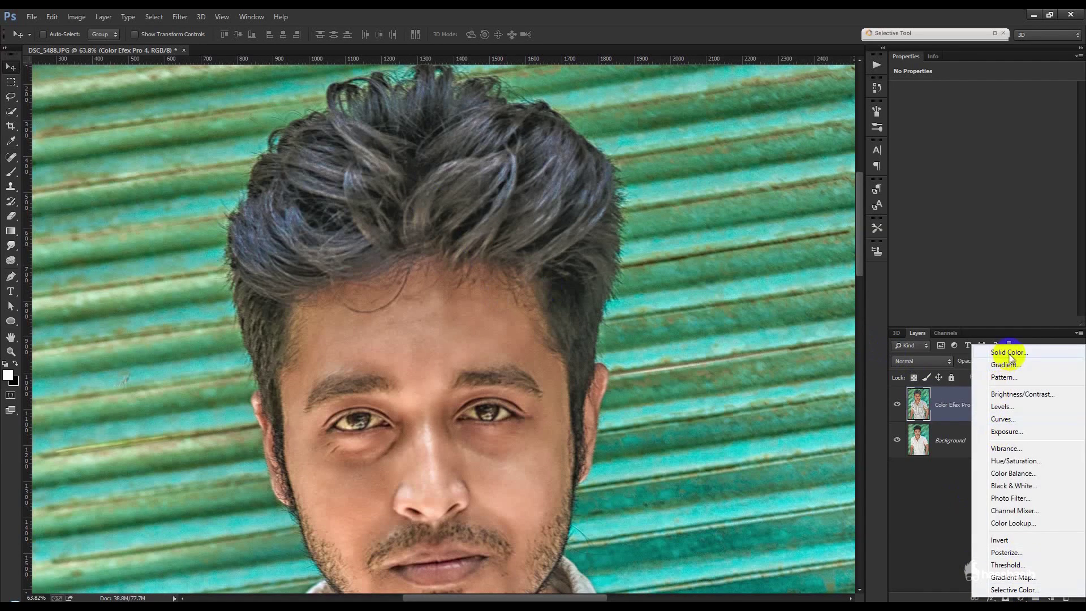
pyautogui.click(1009, 352)
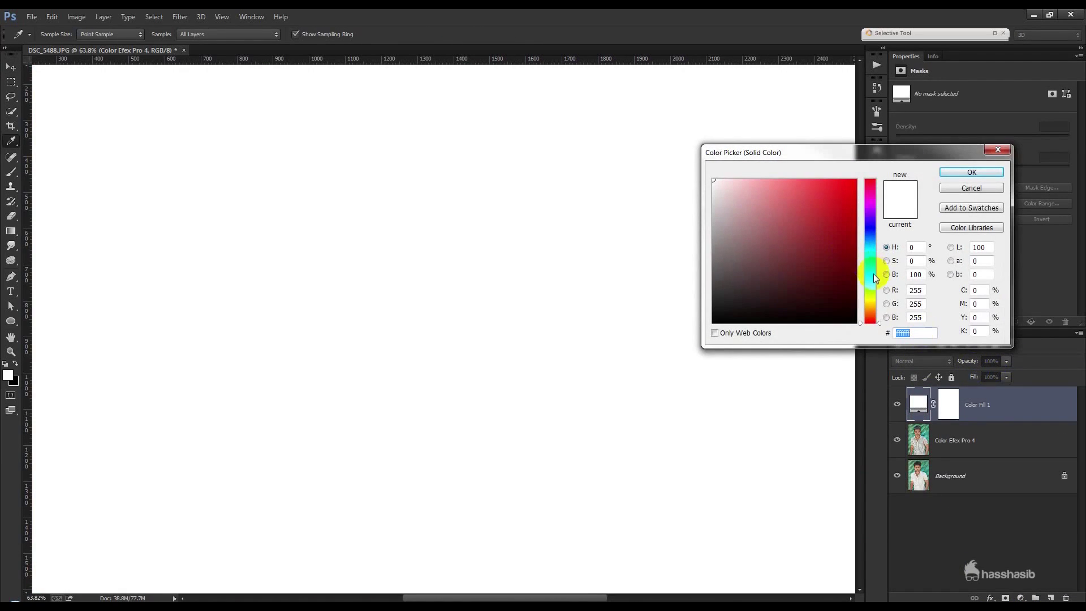
pyautogui.click(873, 281)
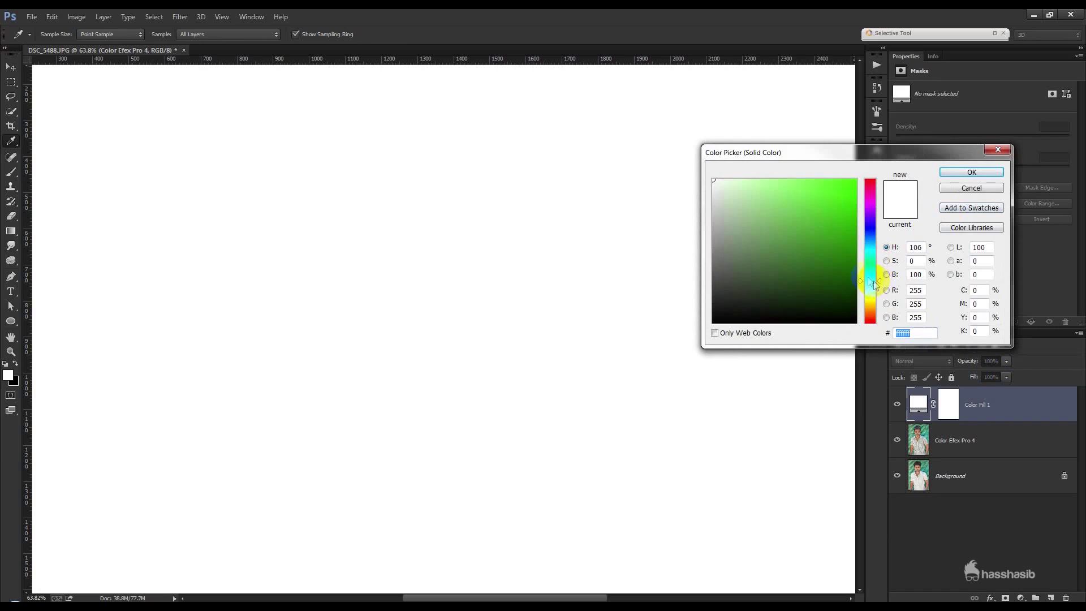
pyautogui.click(853, 242)
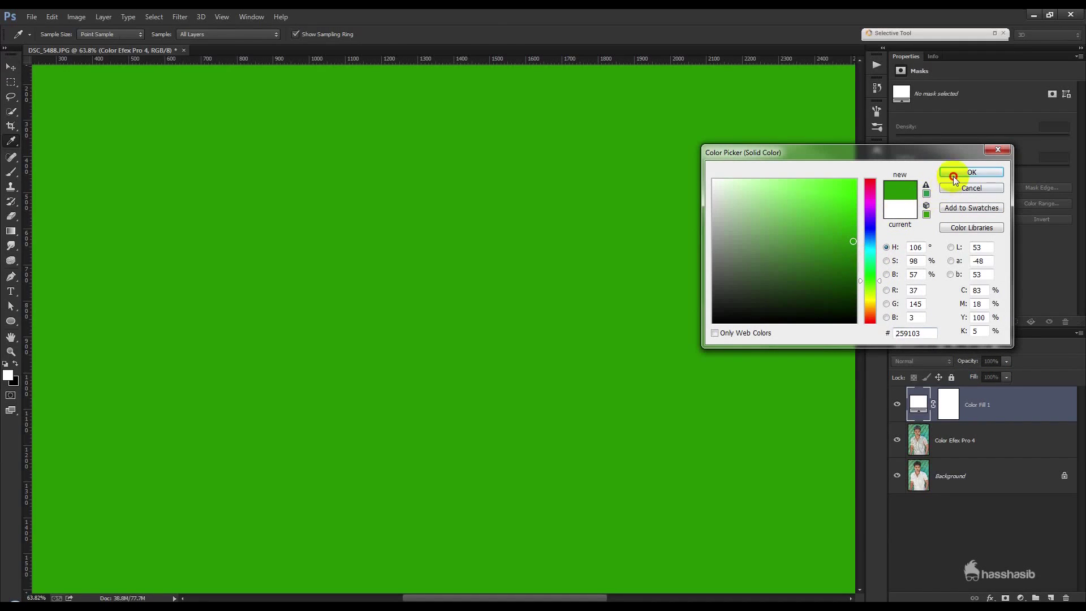
pyautogui.click(954, 179)
pyautogui.click(933, 361)
pyautogui.click(922, 342)
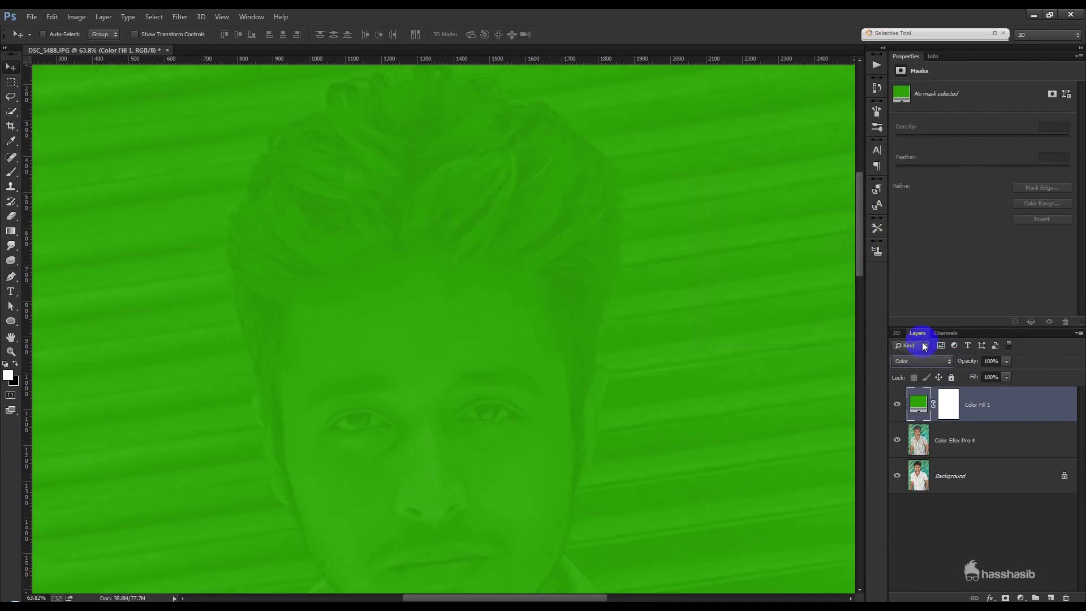
pyautogui.click(949, 405)
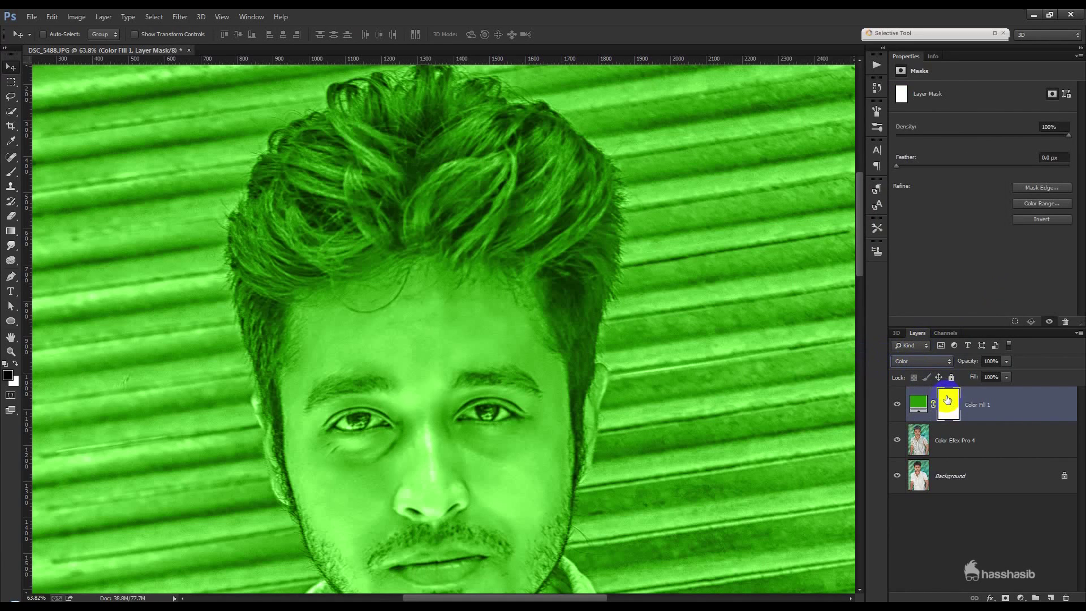
# Invert the fill layer's mask and paint green back onto the crown of the hair.
pyautogui.moveTo(947, 400); pyautogui.dragTo(948, 397)
pyautogui.hotkey('ctrl', 'i')
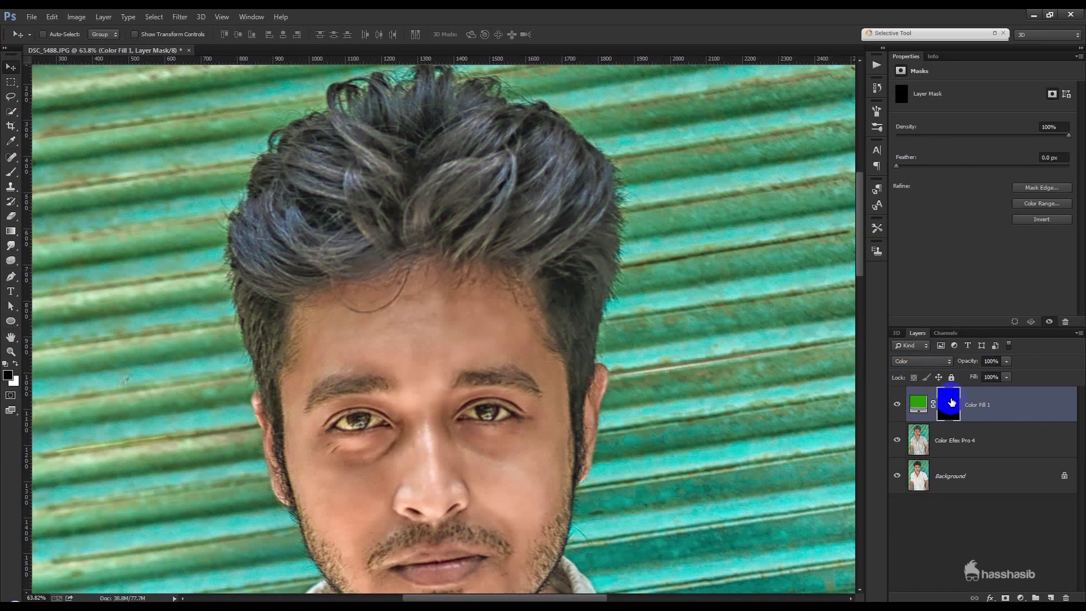
pyautogui.click(10, 171)
pyautogui.scroll(1, 377, 272)
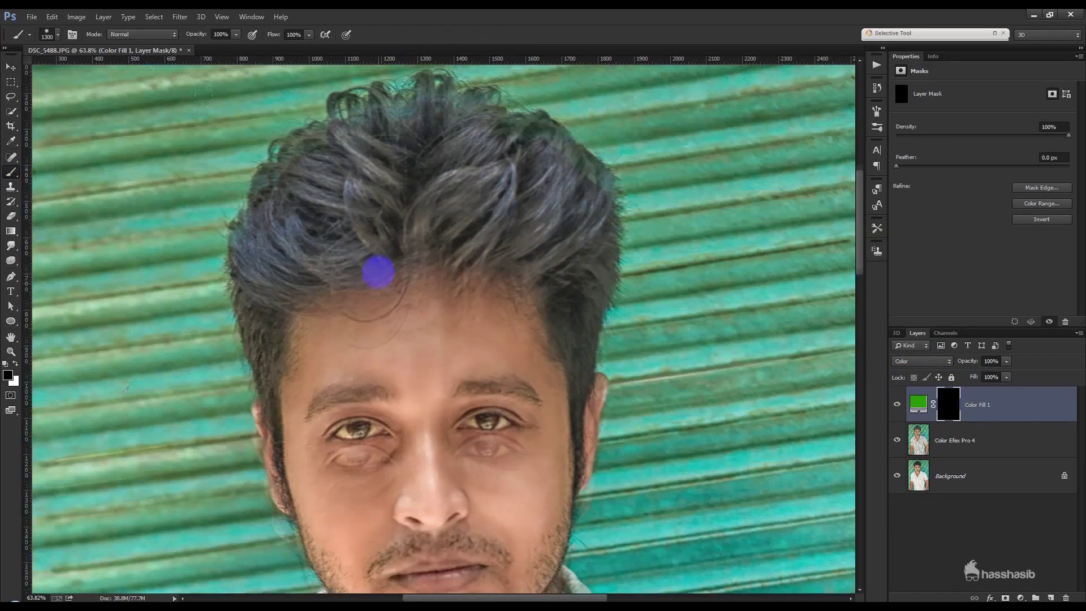
pyautogui.scroll(1, 369, 256)
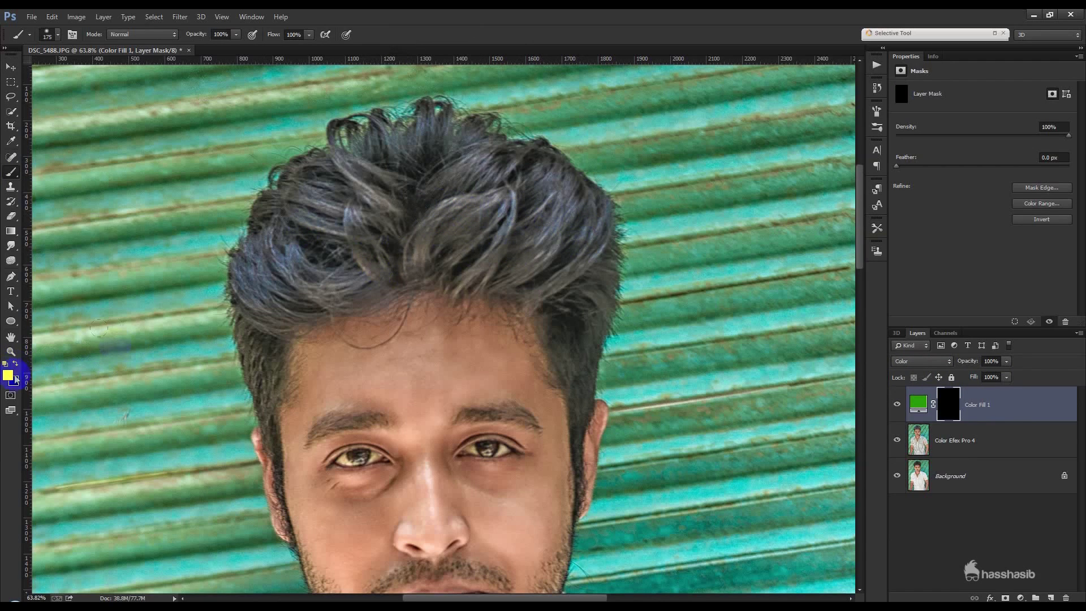
pyautogui.moveTo(334, 206)
pyautogui.mouseDown()
pyautogui.moveTo(381, 146)
pyautogui.moveTo(337, 250)
pyautogui.moveTo(459, 121)
pyautogui.moveTo(571, 211)
pyautogui.moveTo(561, 265)
pyautogui.moveTo(508, 229)
pyautogui.moveTo(491, 248)
pyautogui.moveTo(525, 278)
pyautogui.moveTo(582, 295)
pyautogui.moveTo(581, 278)
pyautogui.moveTo(594, 310)
pyautogui.moveTo(560, 338)
pyautogui.moveTo(575, 366)
pyautogui.mouseUp()
# Paint green over the right sideburn and the dark hair near the left hairline.
pyautogui.press('[')
pyautogui.press('[')
pyautogui.press('[')
pyautogui.press('[')
pyautogui.press('[')
pyautogui.scroll(-1, 575, 351)
pyautogui.scroll(-2, 577, 362)
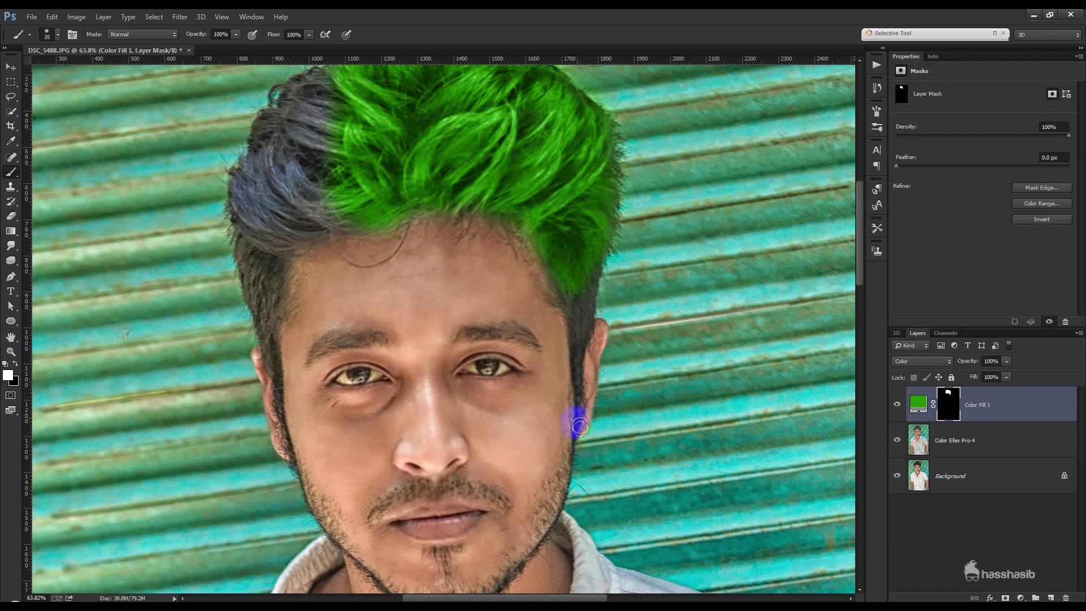
pyautogui.moveTo(579, 369)
pyautogui.mouseDown()
pyautogui.moveTo(550, 281)
pyautogui.moveTo(572, 288)
pyautogui.mouseUp()
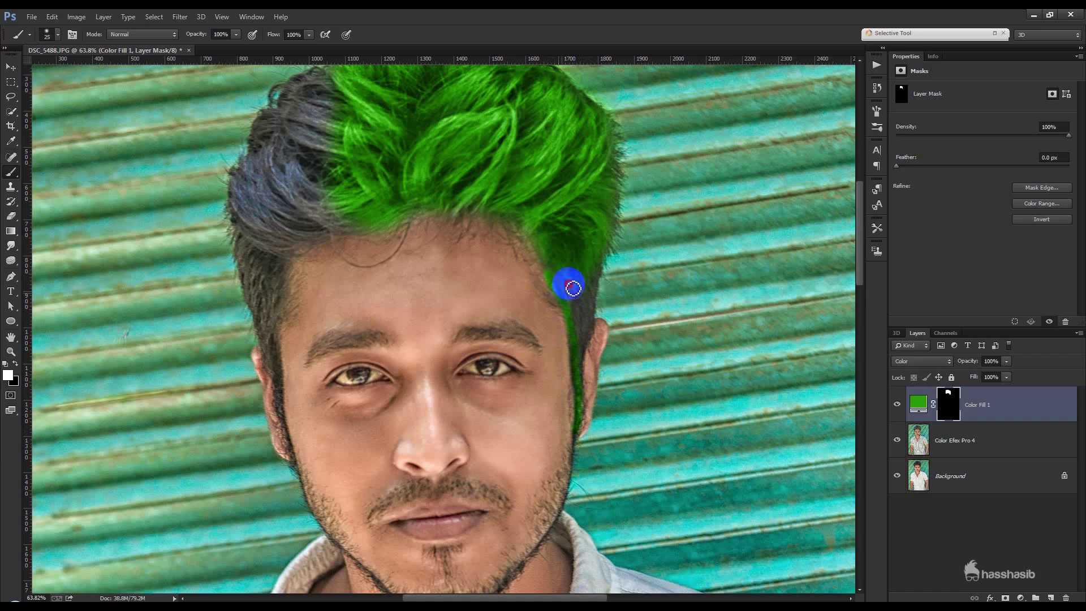
pyautogui.press(']')
pyautogui.press(']')
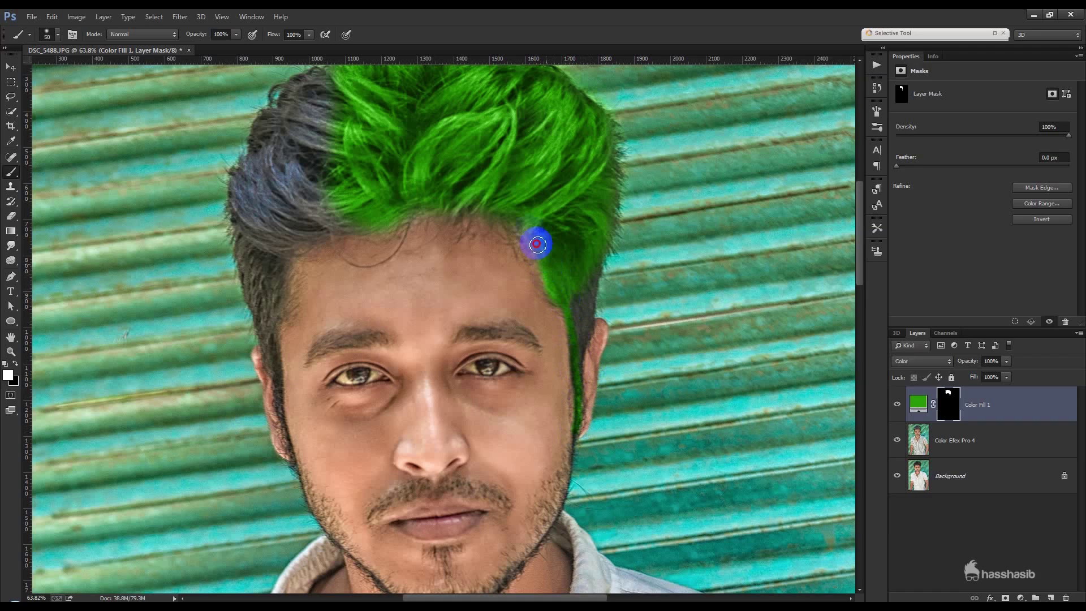
pyautogui.press(']')
pyautogui.press(']')
pyautogui.press(']')
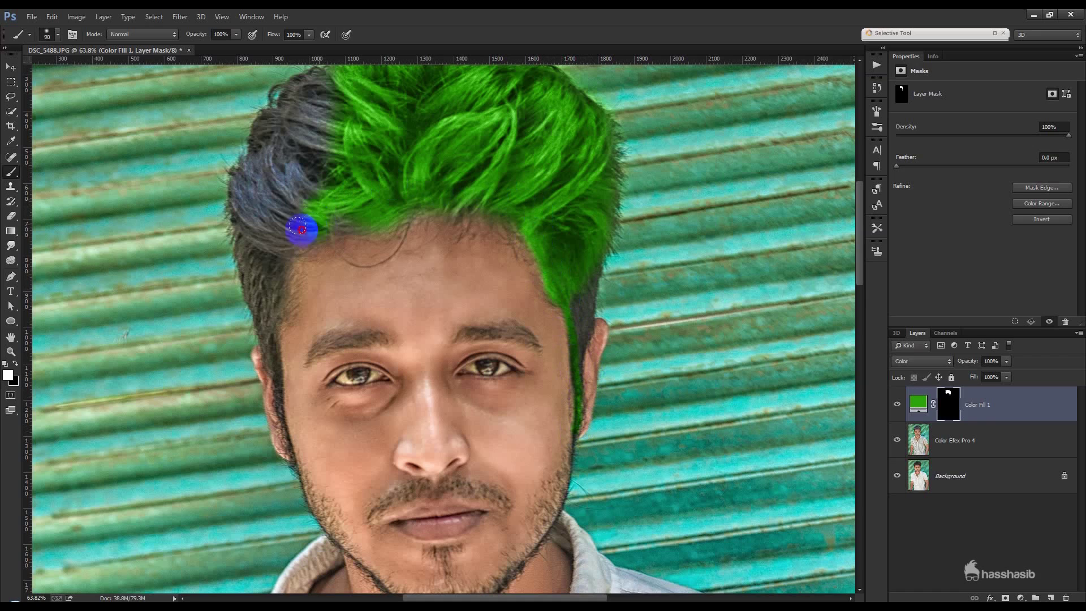
pyautogui.moveTo(322, 227); pyautogui.dragTo(259, 232)
pyautogui.moveTo(261, 166)
pyautogui.mouseDown()
pyautogui.moveTo(310, 171)
pyautogui.moveTo(292, 197)
pyautogui.moveTo(294, 151)
pyautogui.moveTo(255, 224)
pyautogui.moveTo(242, 223)
pyautogui.moveTo(235, 252)
pyautogui.moveTo(256, 347)
pyautogui.moveTo(274, 311)
pyautogui.moveTo(257, 364)
pyautogui.mouseUp()
pyautogui.scroll(1, 272, 191)
pyautogui.scroll(1, 294, 150)
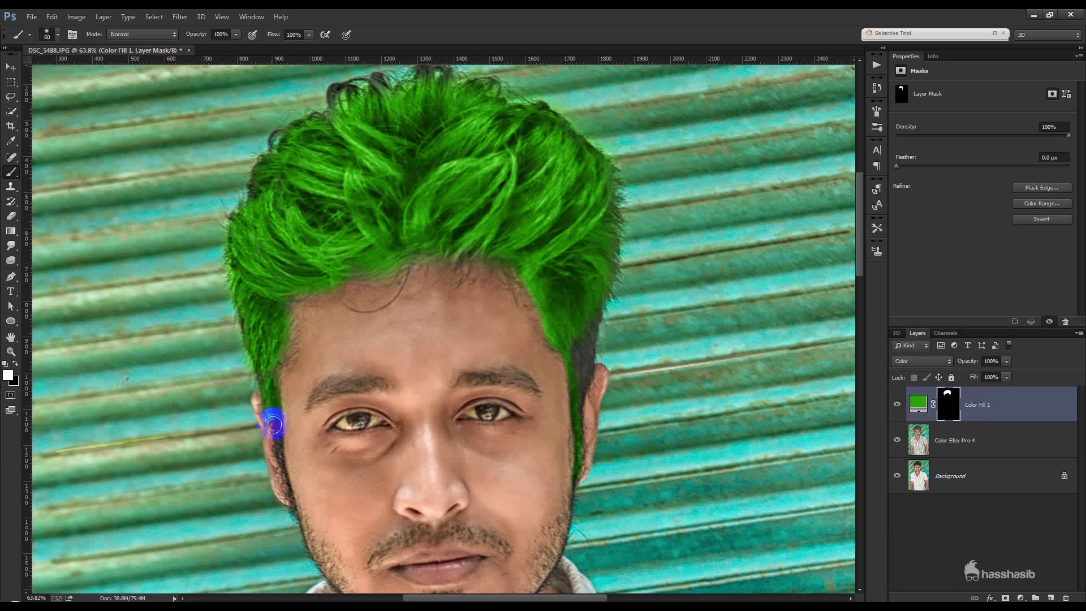
# Paint green onto the left sideburn, hair above the right ear, and temple hair edges.
pyautogui.moveTo(281, 461); pyautogui.dragTo(266, 368)
pyautogui.press('[')
pyautogui.moveTo(586, 417)
pyautogui.mouseDown()
pyautogui.moveTo(594, 310)
pyautogui.moveTo(574, 325)
pyautogui.moveTo(584, 371)
pyautogui.mouseUp()
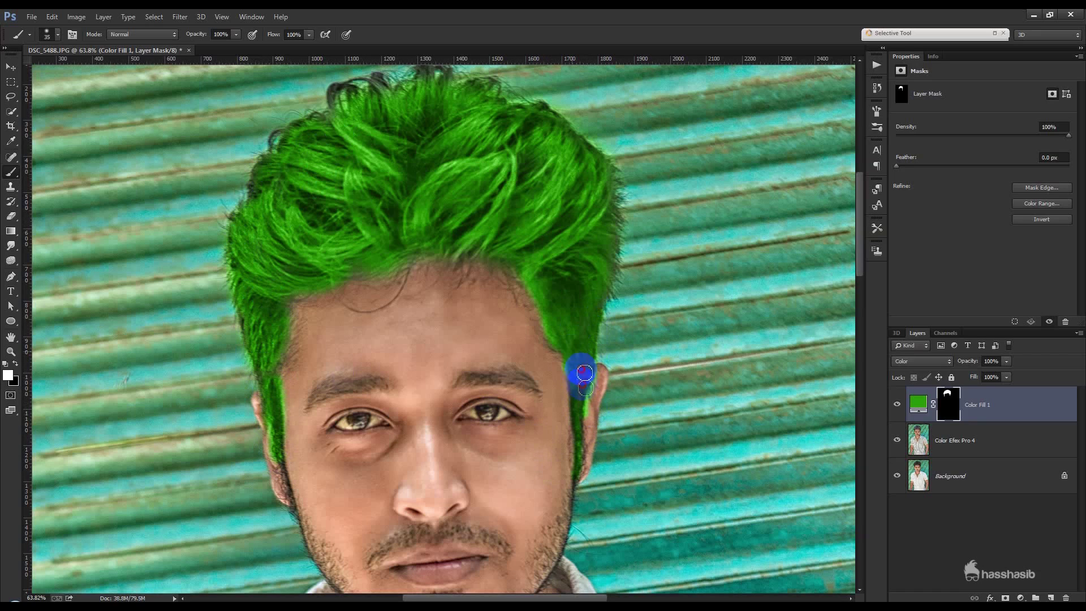
pyautogui.scroll(-1, 397, 389)
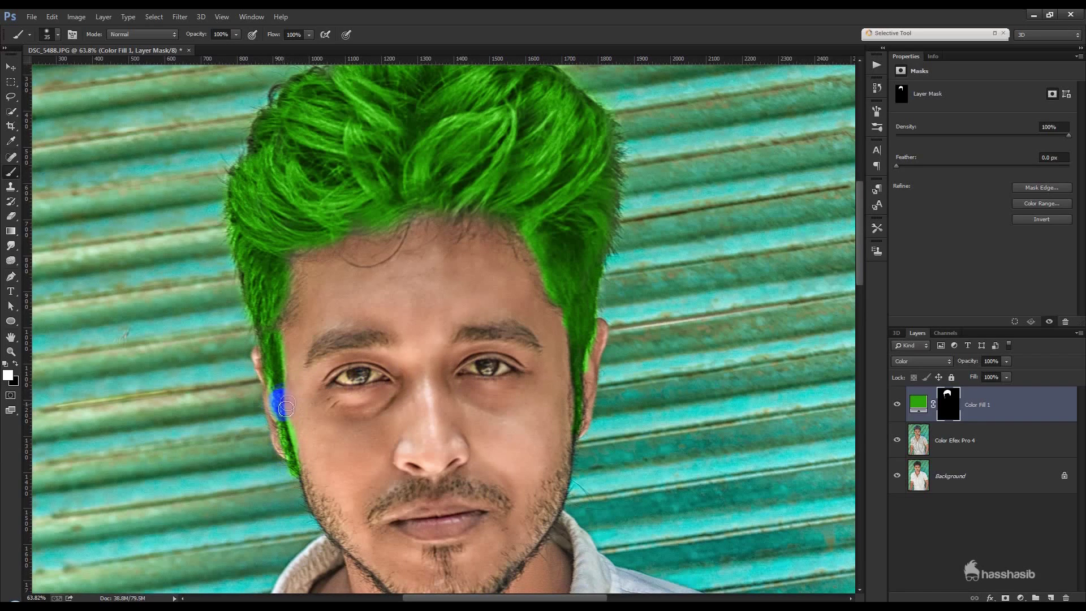
pyautogui.scroll(1, 279, 405)
pyautogui.moveTo(274, 381)
pyautogui.mouseDown()
pyautogui.moveTo(295, 313)
pyautogui.moveTo(295, 332)
pyautogui.moveTo(254, 298)
pyautogui.moveTo(245, 310)
pyautogui.moveTo(235, 250)
pyautogui.moveTo(247, 195)
pyautogui.moveTo(286, 117)
pyautogui.moveTo(322, 102)
pyautogui.moveTo(341, 119)
pyautogui.moveTo(381, 106)
pyautogui.moveTo(535, 141)
pyautogui.moveTo(565, 199)
pyautogui.moveTo(613, 243)
pyautogui.mouseUp()
pyautogui.scroll(1, 339, 130)
pyautogui.moveTo(277, 325); pyautogui.dragTo(325, 311)
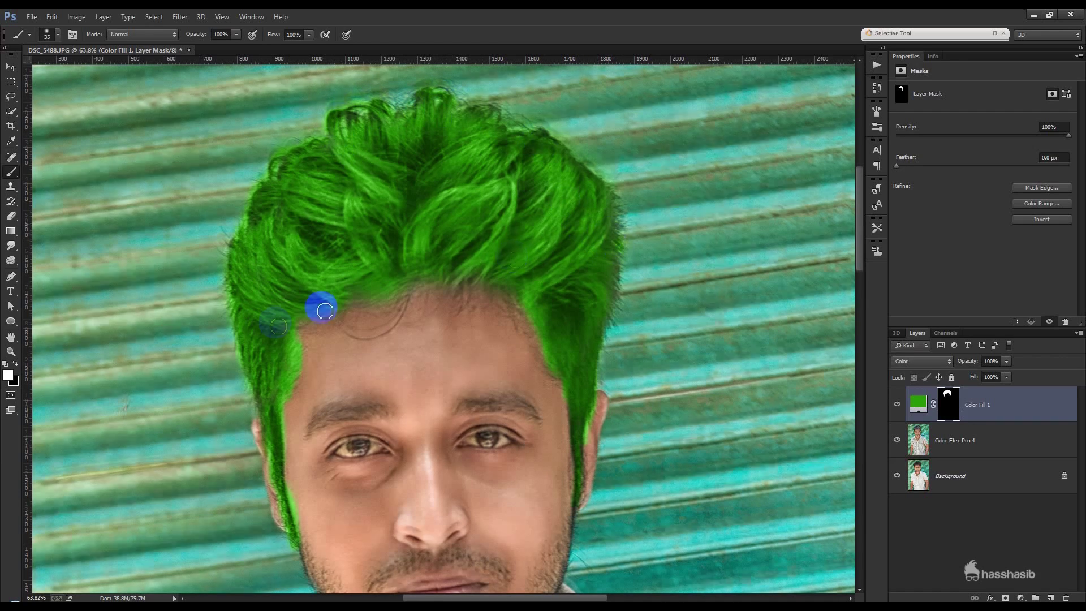
pyautogui.scroll(-3, 96, 310)
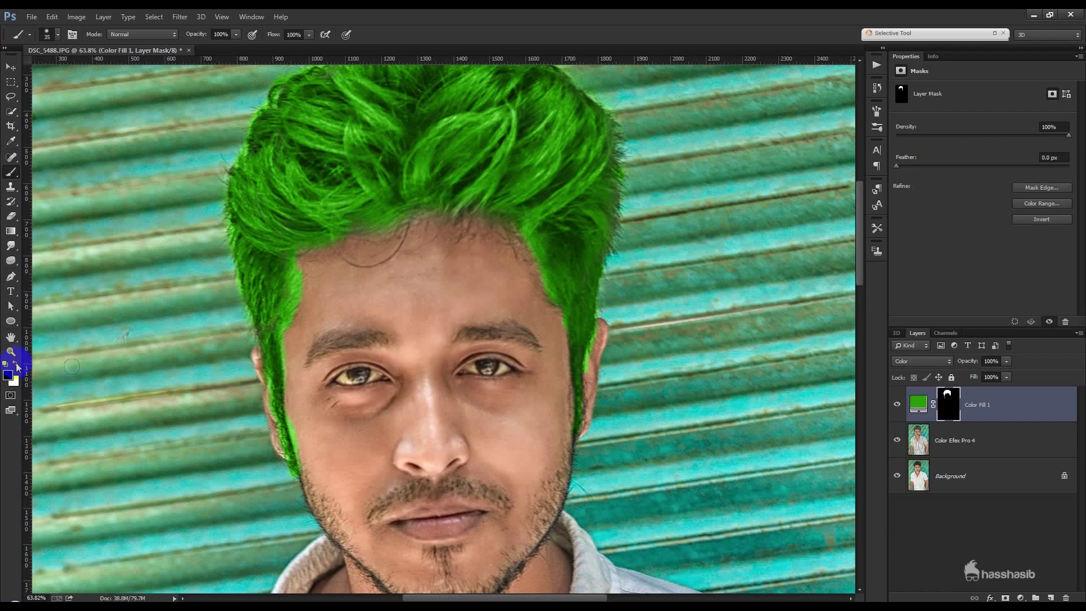
# Refine the hair mask edges, erasing green spill and touching up at 57% brush opacity.
pyautogui.moveTo(241, 333)
pyautogui.mouseDown()
pyautogui.moveTo(245, 300)
pyautogui.moveTo(222, 247)
pyautogui.mouseUp()
pyautogui.moveTo(298, 285); pyautogui.dragTo(281, 326)
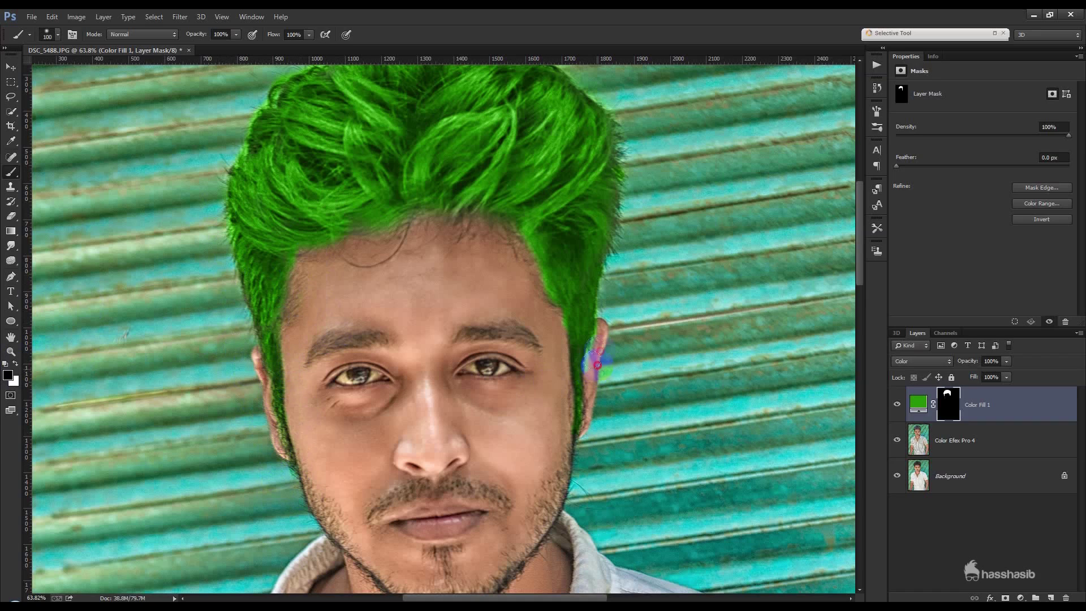
pyautogui.scroll(1, 622, 249)
pyautogui.scroll(2, 626, 232)
pyautogui.scroll(2, 608, 167)
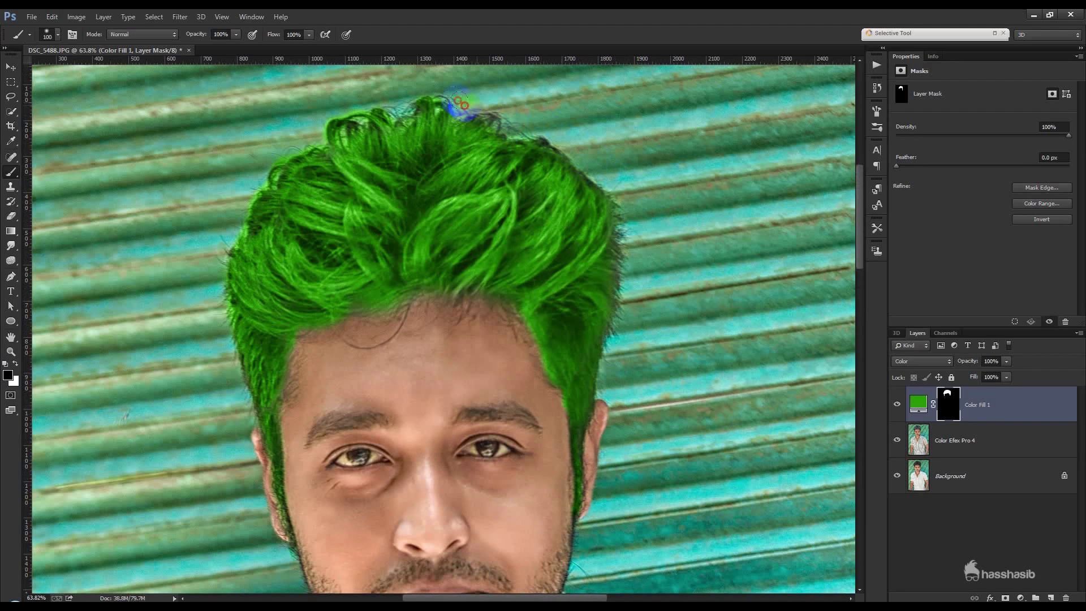
pyautogui.moveTo(306, 144)
pyautogui.mouseDown()
pyautogui.moveTo(261, 168)
pyautogui.moveTo(242, 209)
pyautogui.mouseUp()
pyautogui.scroll(-2, 594, 339)
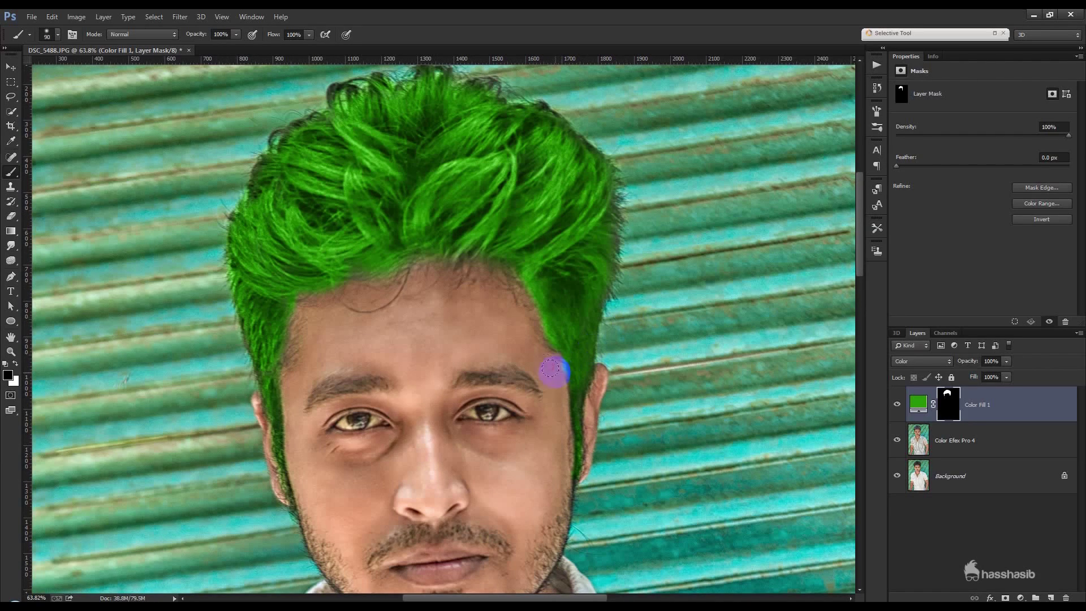
pyautogui.click(553, 342)
pyautogui.scroll(-5, 528, 362)
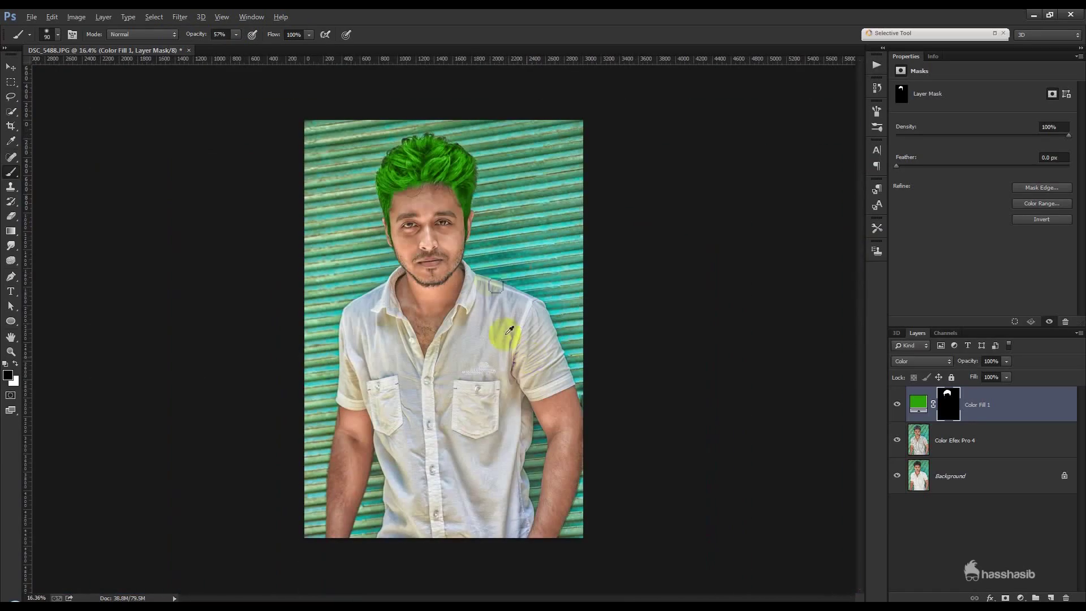
# Change the Color Fill 1 colour to a darker green.
pyautogui.click(10, 67)
pyautogui.scroll(5, 508, 178)
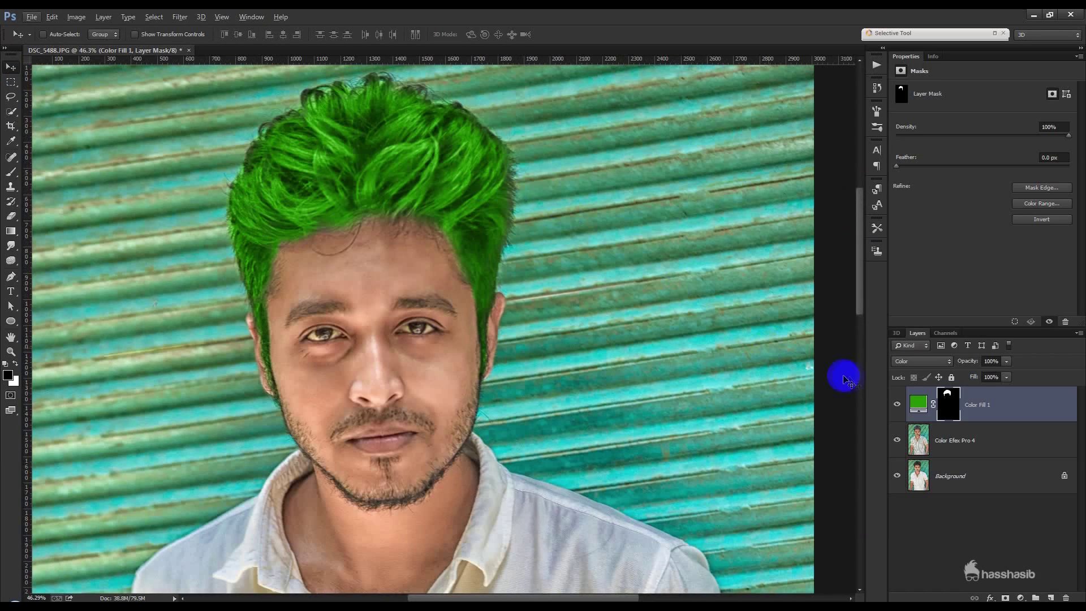
pyautogui.click(939, 404)
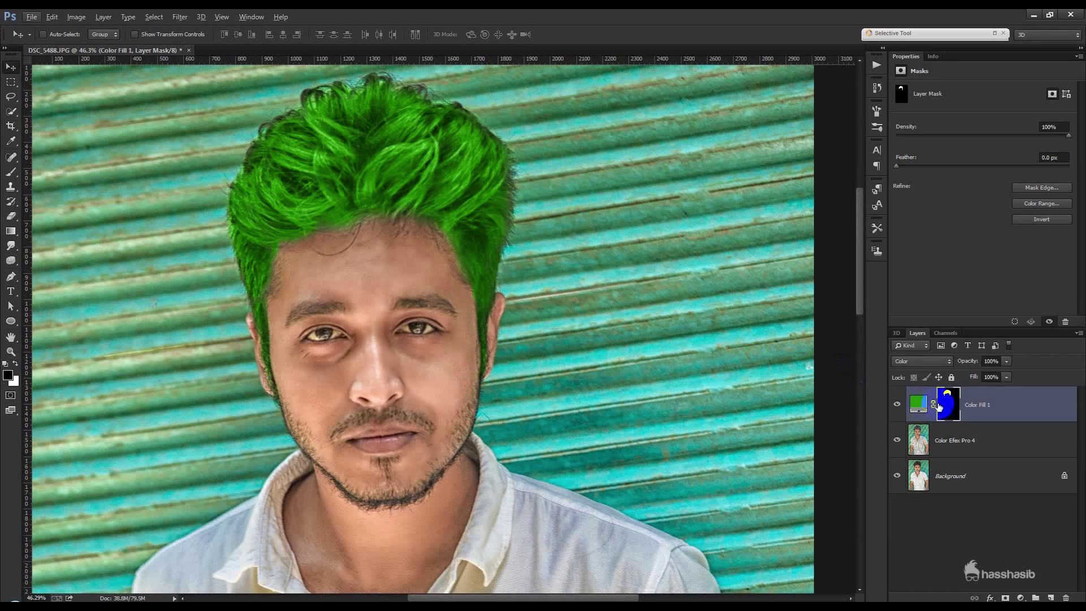
pyautogui.doubleClick(922, 407)
pyautogui.moveTo(836, 271); pyautogui.dragTo(860, 268)
pyautogui.click(839, 255)
pyautogui.moveTo(833, 246)
pyautogui.mouseDown()
pyautogui.moveTo(874, 290)
pyautogui.moveTo(851, 242)
pyautogui.mouseUp()
pyautogui.click(871, 283)
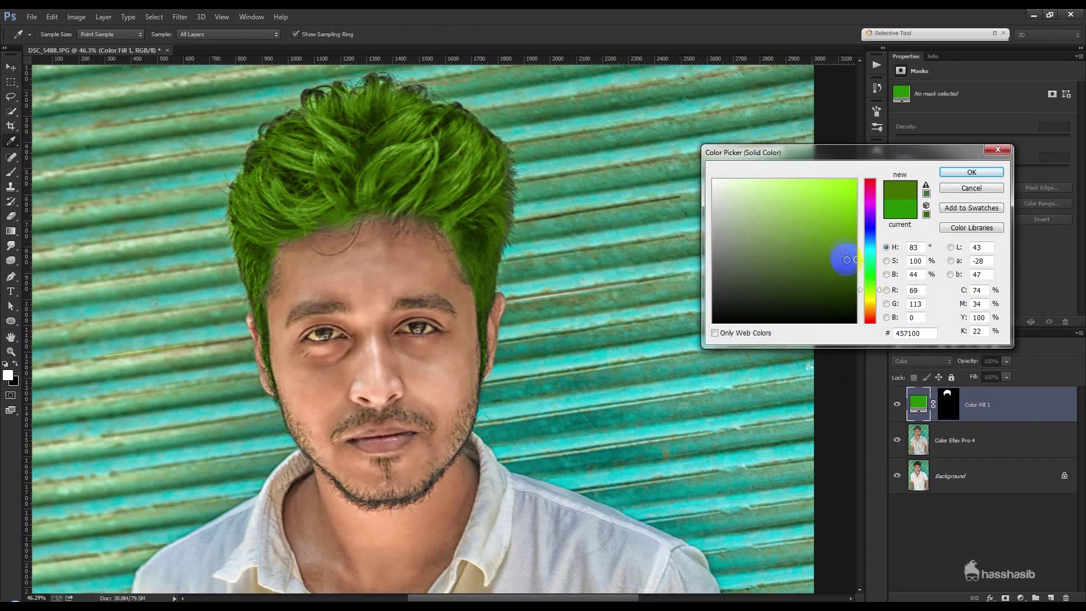
pyautogui.click(970, 171)
# Paint white on the hair fill's mask to touch up the hair colouring edges.
pyautogui.click(12, 172)
pyautogui.scroll(2, 274, 160)
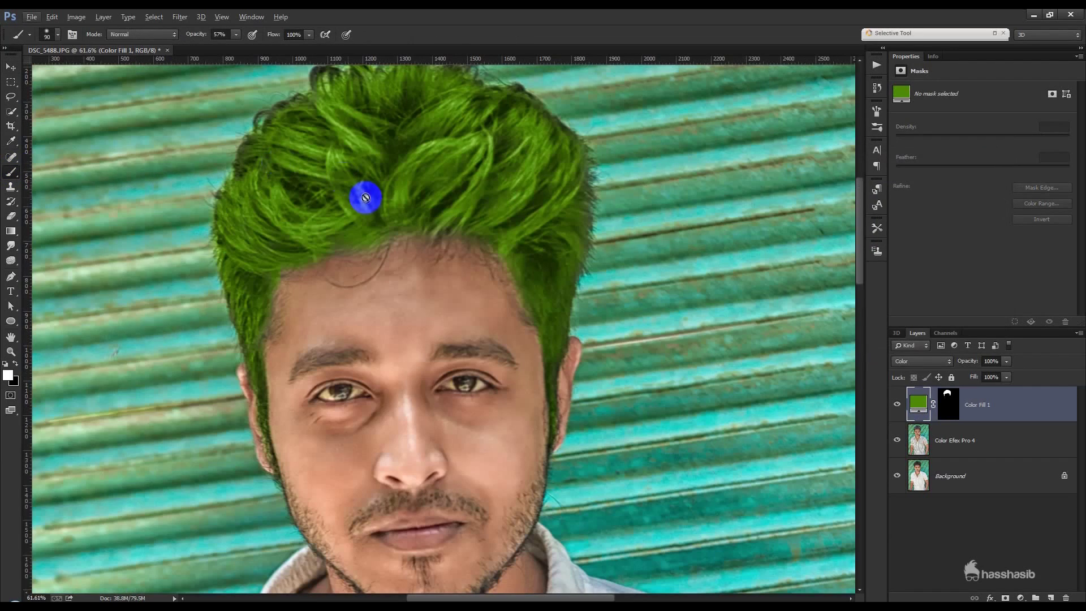
pyautogui.click(948, 404)
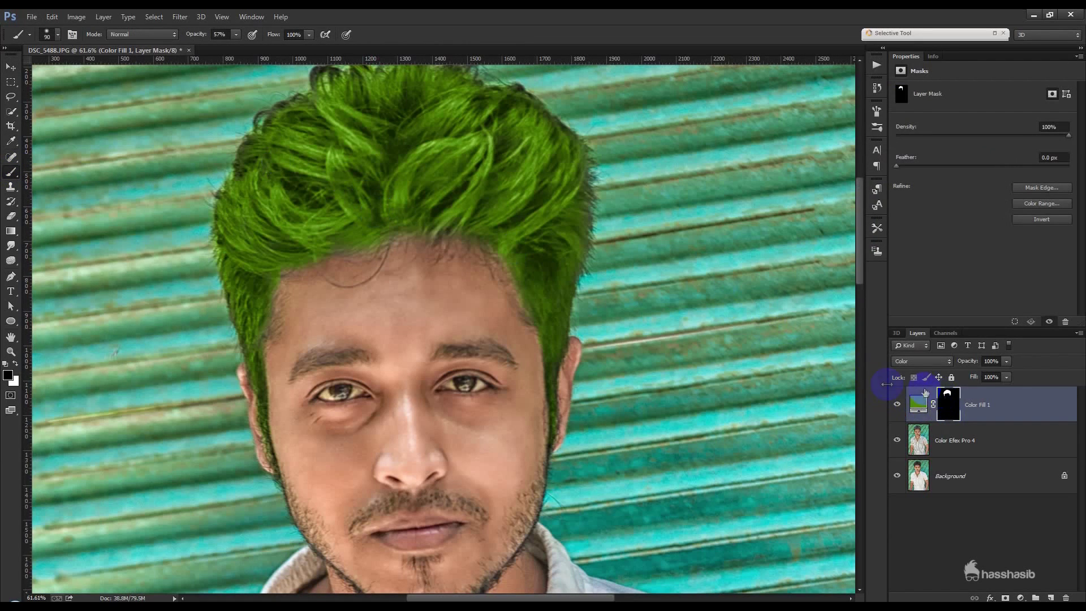
pyautogui.press(']')
pyautogui.press(']')
pyautogui.press(']')
pyautogui.click(16, 365)
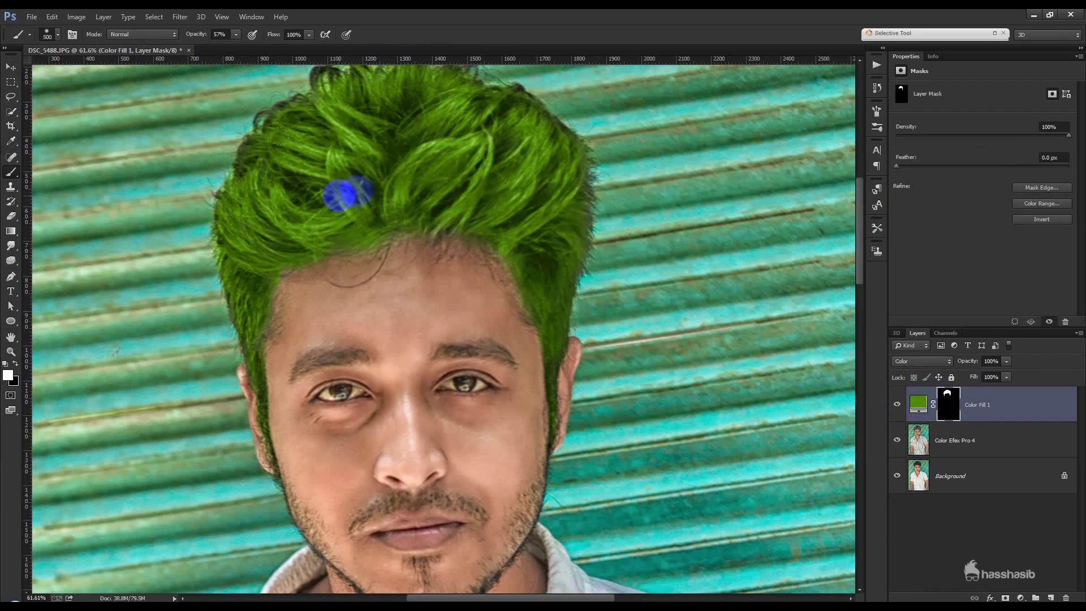
pyautogui.press('[')
pyautogui.press('[')
pyautogui.press('[')
pyautogui.press('[')
pyautogui.press('[')
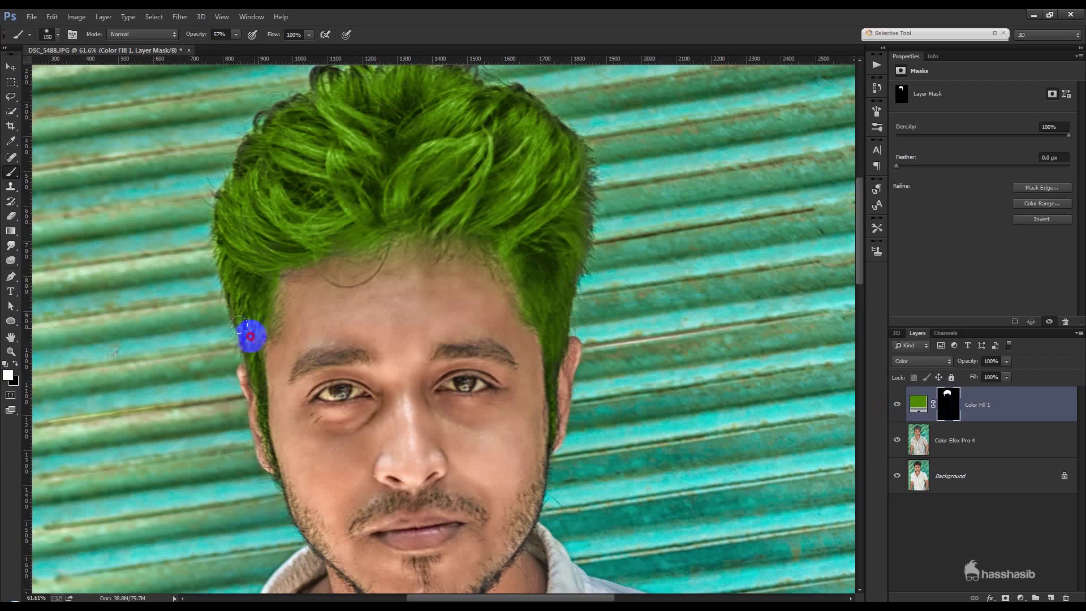
pyautogui.scroll(2, 325, 119)
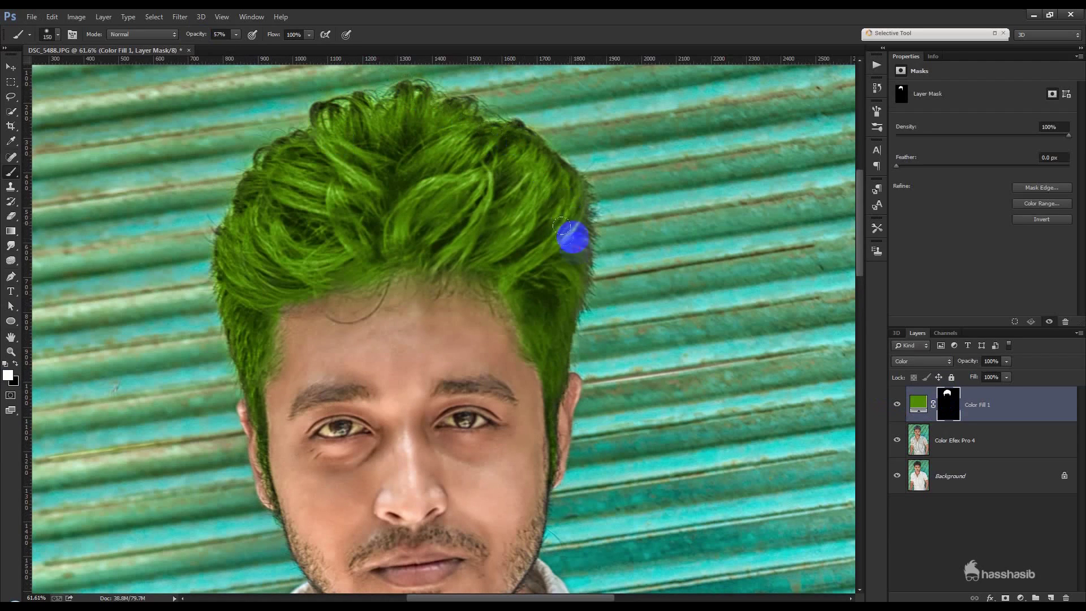
pyautogui.doubleClick(918, 403)
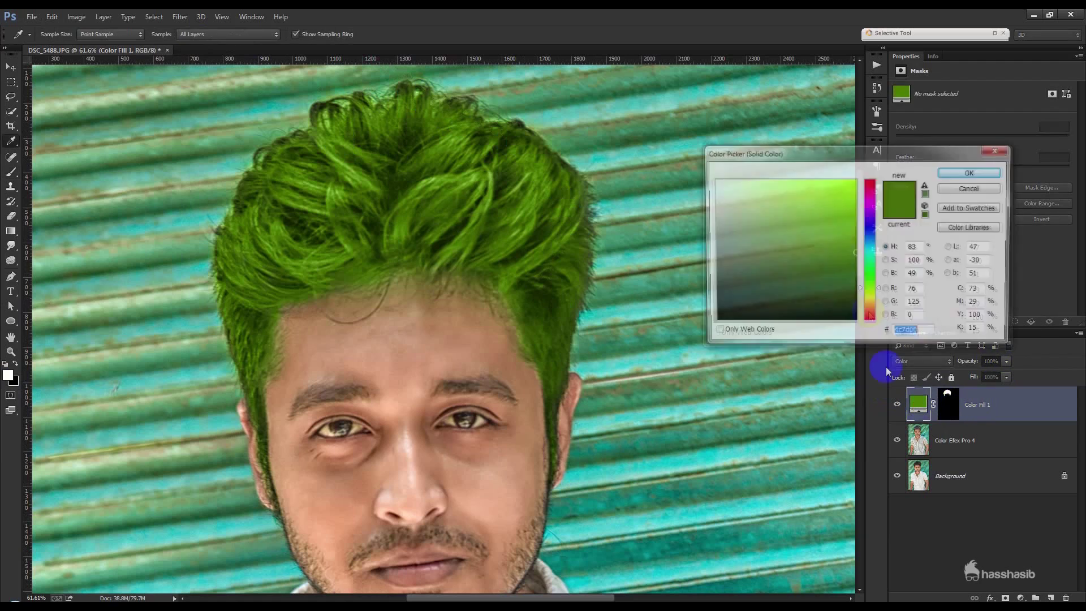
# Shift the hair's Color Fill 1 hue slightly to green #3e7d00 and confirm.
pyautogui.moveTo(872, 289); pyautogui.dragTo(869, 289)
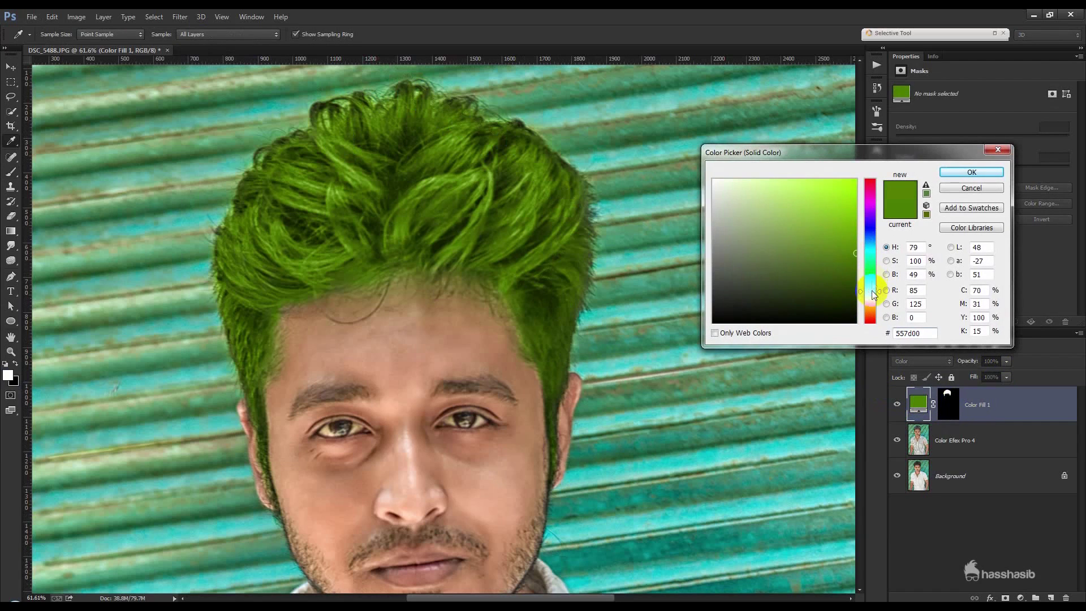
pyautogui.click(971, 172)
pyautogui.click(11, 67)
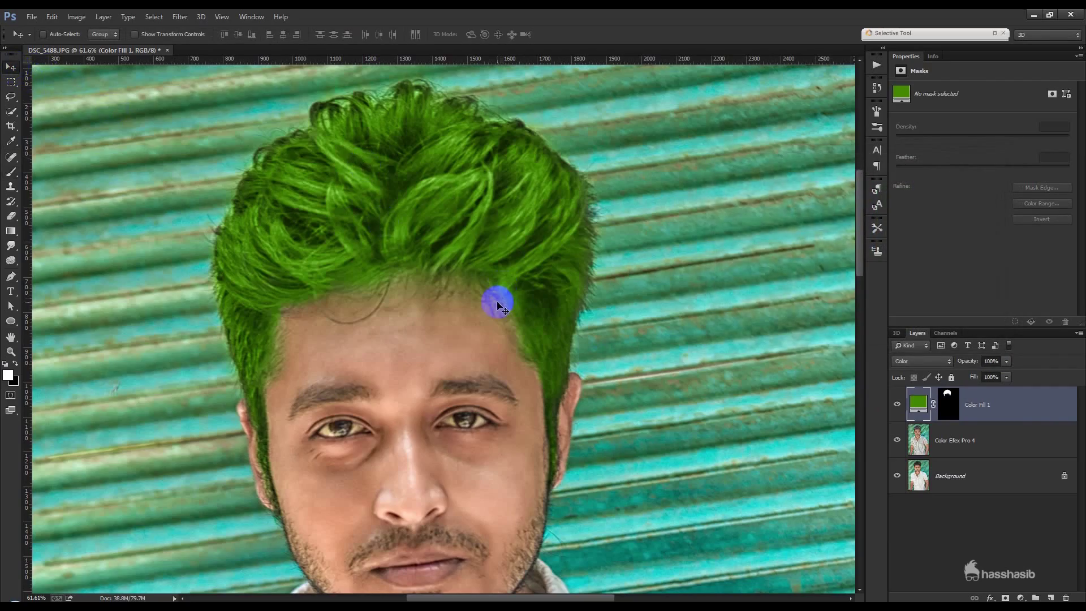
# Fit the whole photo on screen and select the Color Efex Pro 4 layer.
pyautogui.hotkey('ctrl', '0')
pyautogui.scroll(2, 411, 220)
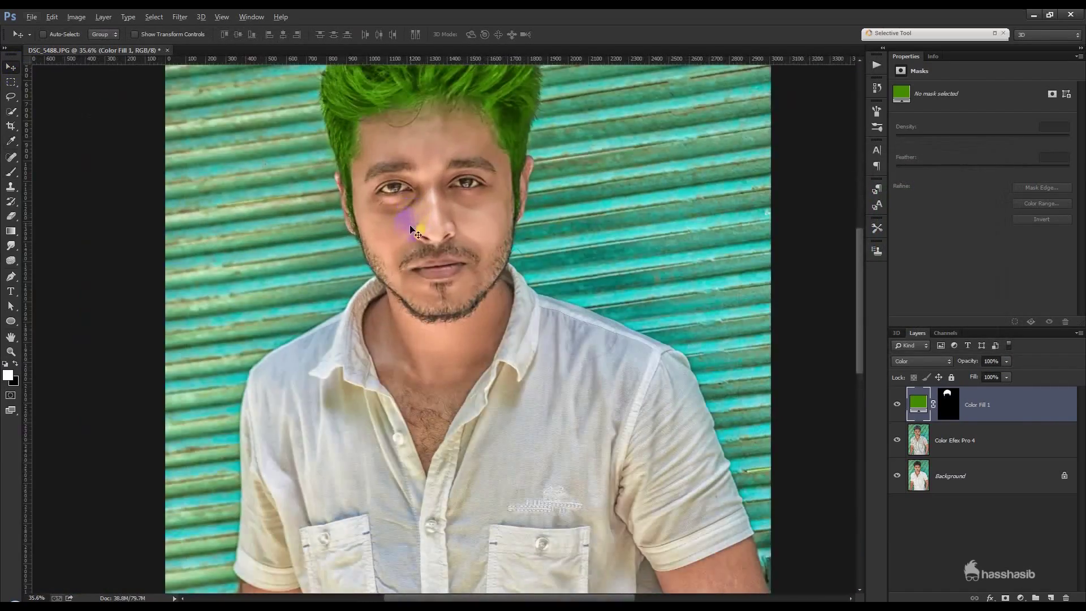
pyautogui.scroll(2, 412, 223)
pyautogui.scroll(1, 453, 315)
pyautogui.click(988, 446)
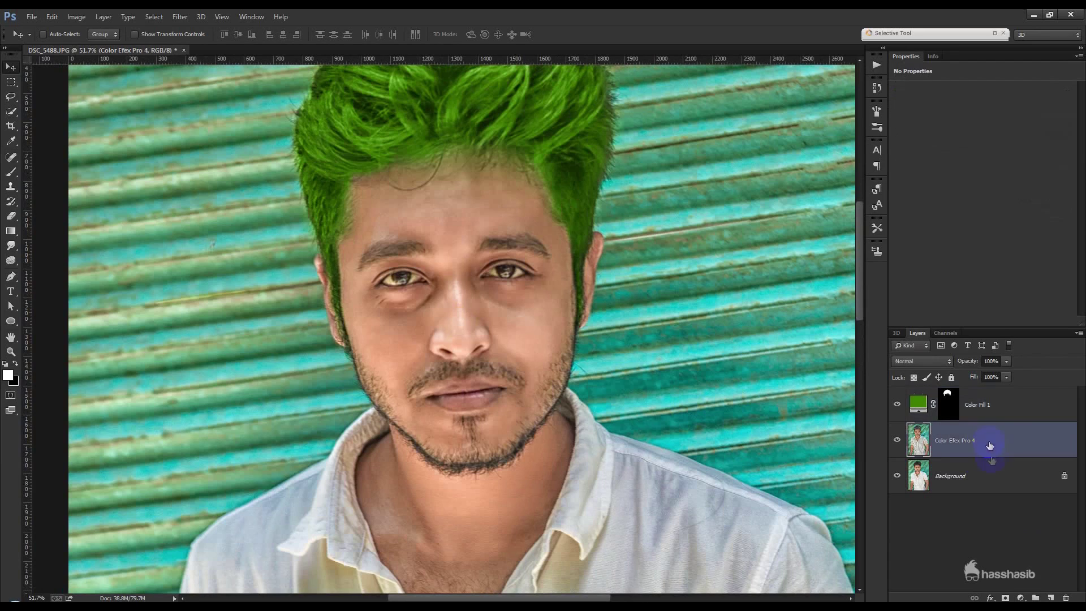
# Add a Black & White adjustment layer with Reds raised to 164.
pyautogui.click(1027, 598)
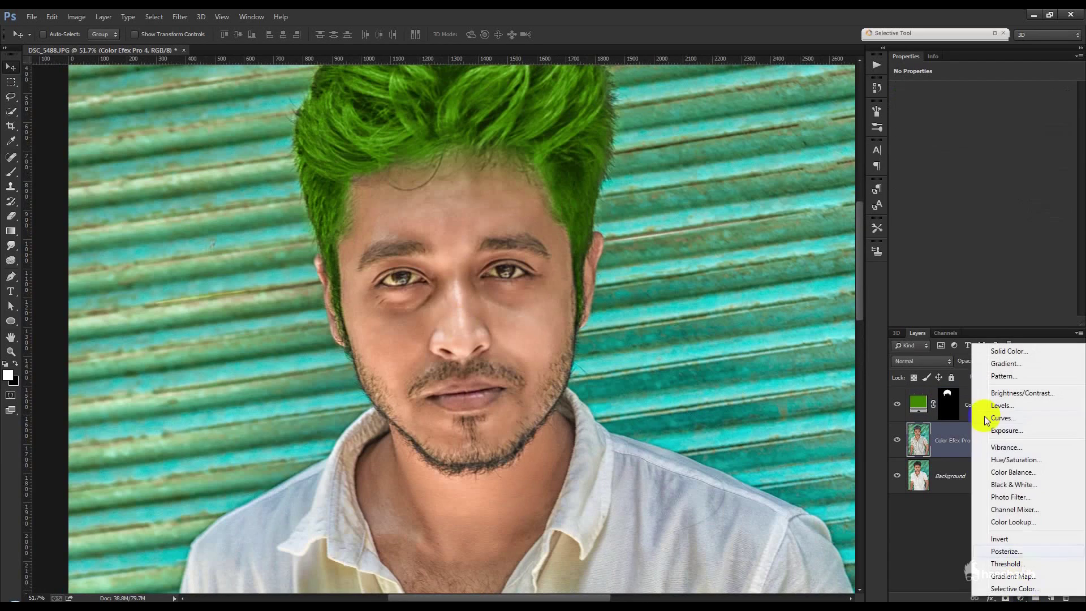
pyautogui.click(1013, 485)
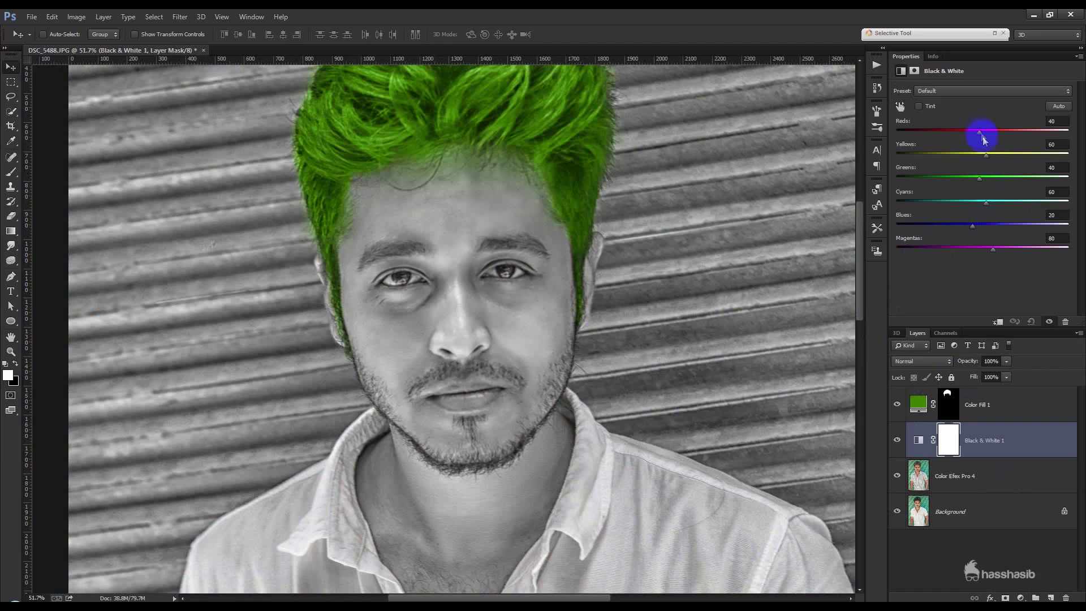
pyautogui.moveTo(987, 131); pyautogui.dragTo(1021, 141)
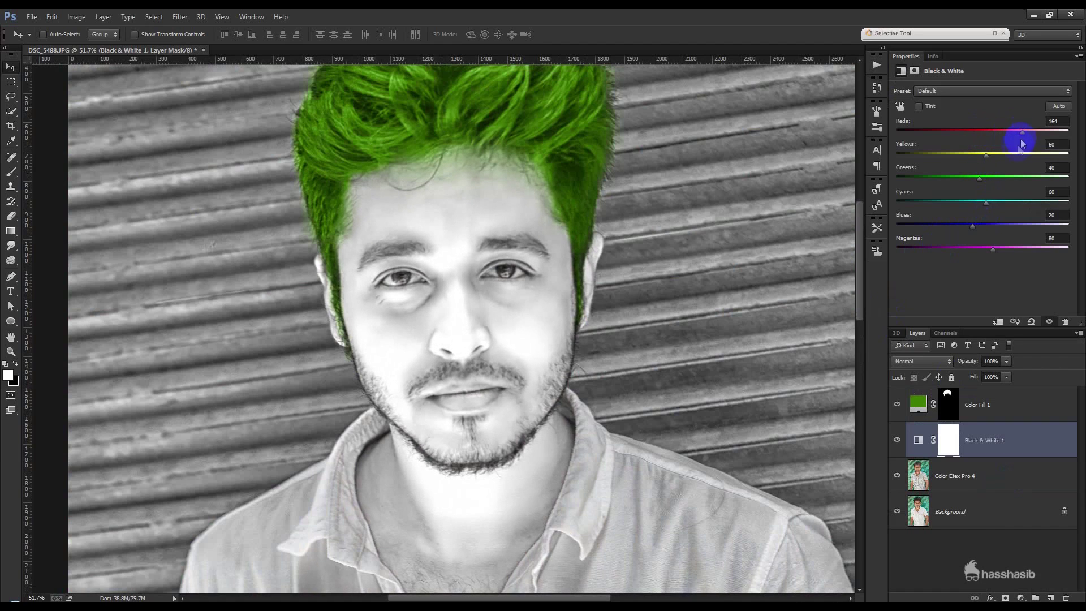
pyautogui.moveTo(987, 154)
pyautogui.mouseDown()
pyautogui.moveTo(1013, 153)
pyautogui.moveTo(989, 153)
pyautogui.mouseUp()
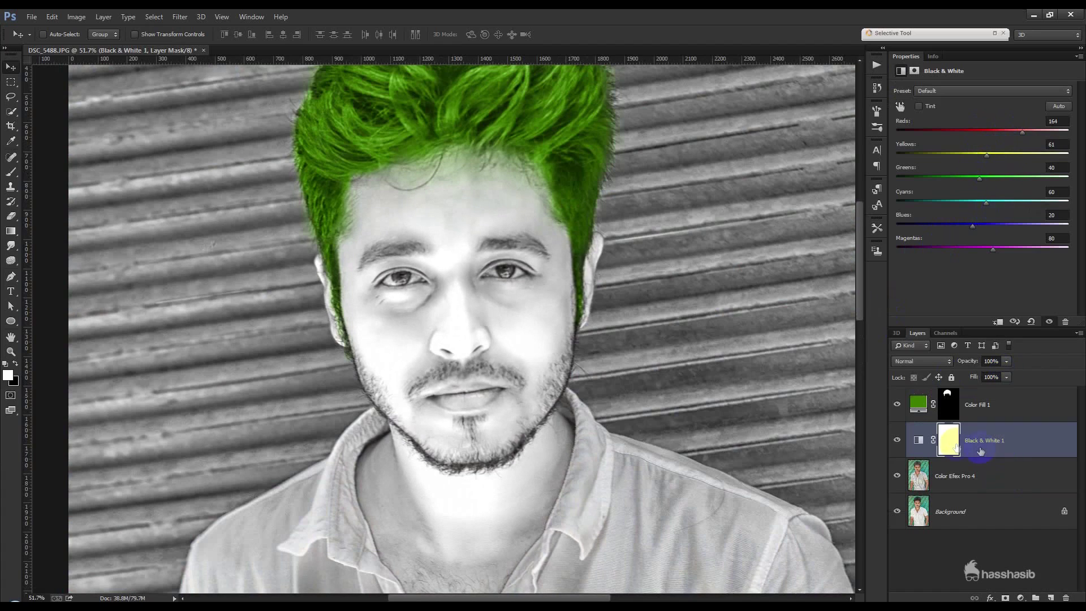
# Invert the Black & White 1 mask so the effect is hidden everywhere.
pyautogui.click(948, 445)
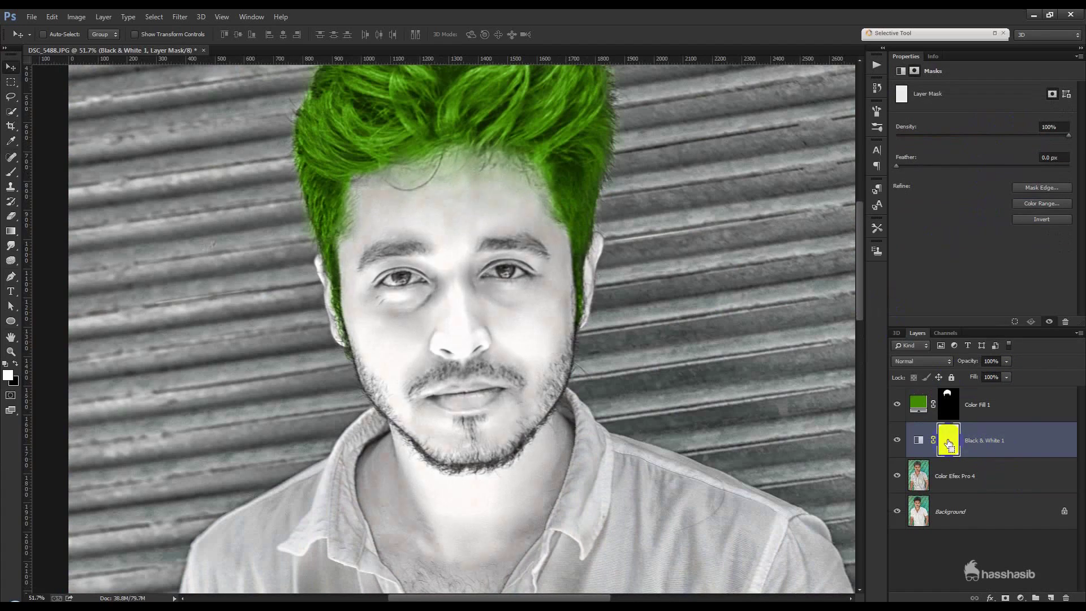
pyautogui.hotkey('ctrl', 'i')
pyautogui.click(11, 172)
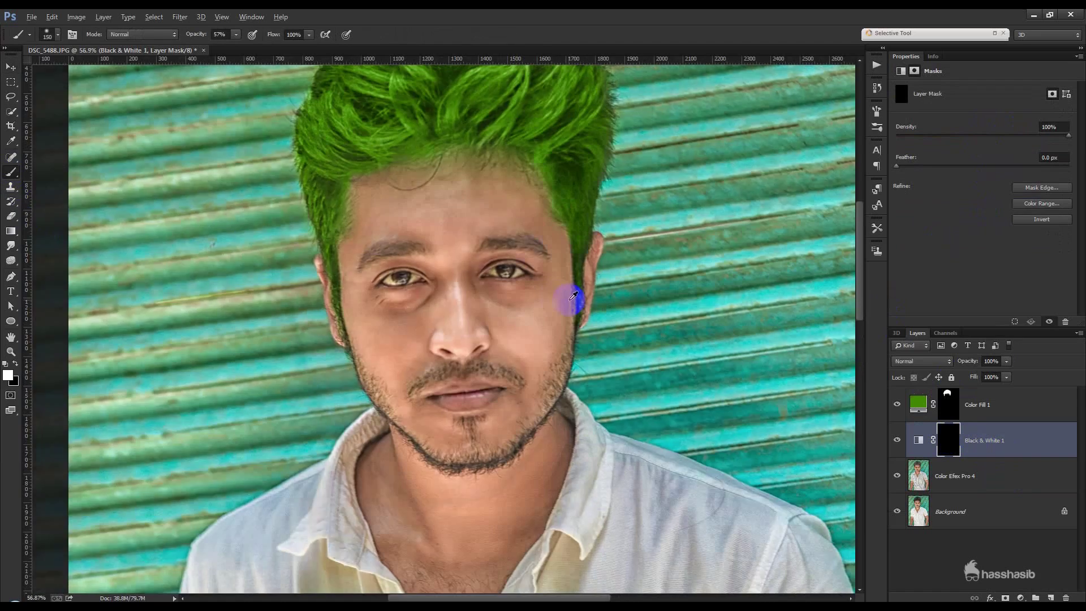
# Paint white on the mask along the forehead hairline, lower cheek and jaw.
pyautogui.scroll(1, 574, 295)
pyautogui.moveTo(447, 190); pyautogui.dragTo(384, 175)
pyautogui.moveTo(306, 154)
pyautogui.mouseDown()
pyautogui.moveTo(510, 172)
pyautogui.moveTo(313, 196)
pyautogui.moveTo(274, 225)
pyautogui.moveTo(281, 308)
pyautogui.moveTo(310, 388)
pyautogui.moveTo(296, 369)
pyautogui.mouseUp()
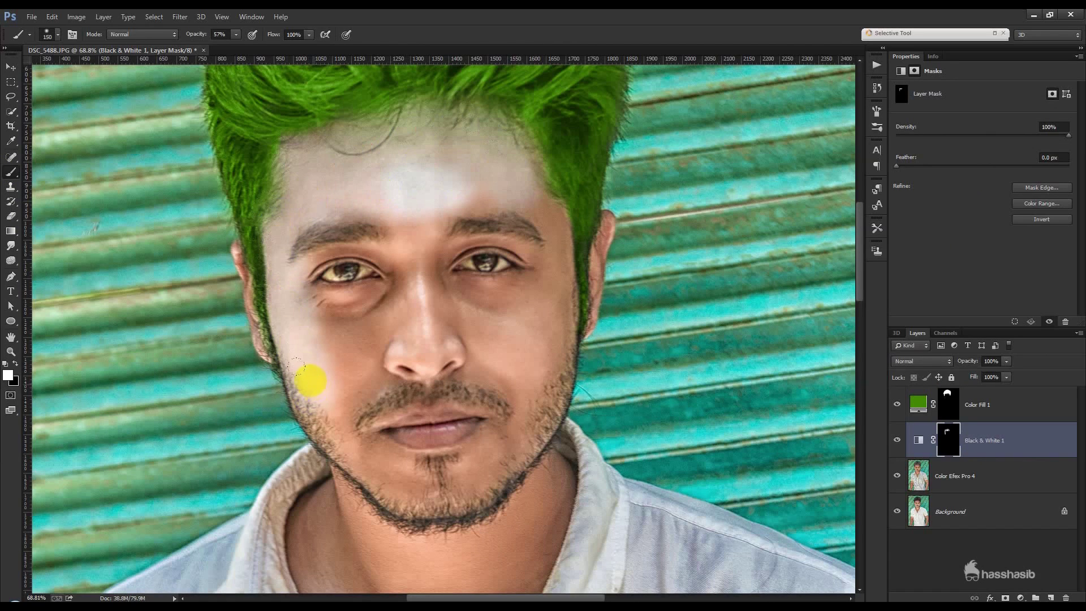
pyautogui.scroll(-2, 296, 369)
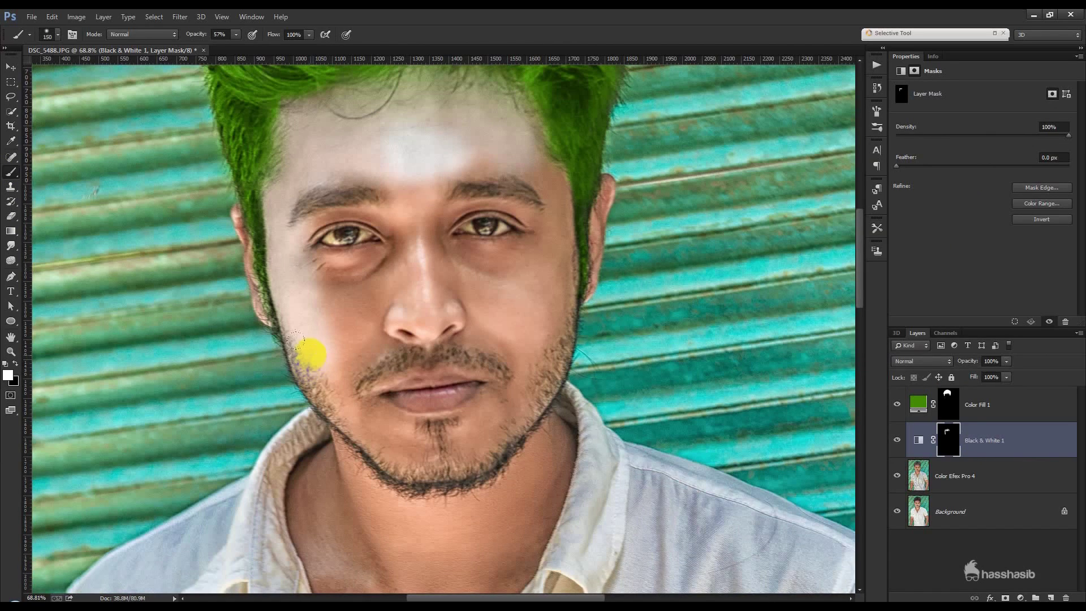
pyautogui.moveTo(295, 339)
pyautogui.mouseDown()
pyautogui.moveTo(333, 408)
pyautogui.moveTo(349, 393)
pyautogui.moveTo(375, 436)
pyautogui.moveTo(436, 459)
pyautogui.moveTo(478, 460)
pyautogui.moveTo(485, 444)
pyautogui.moveTo(413, 438)
pyautogui.moveTo(364, 392)
pyautogui.moveTo(477, 419)
pyautogui.moveTo(485, 398)
pyautogui.moveTo(508, 420)
pyautogui.mouseUp()
pyautogui.press('[')
pyautogui.moveTo(548, 374)
pyautogui.mouseDown()
pyautogui.moveTo(574, 267)
pyautogui.moveTo(552, 242)
pyautogui.moveTo(557, 165)
pyautogui.moveTo(552, 212)
pyautogui.moveTo(476, 164)
pyautogui.moveTo(422, 177)
pyautogui.moveTo(327, 175)
pyautogui.moveTo(397, 193)
pyautogui.moveTo(386, 205)
pyautogui.moveTo(328, 214)
pyautogui.moveTo(342, 262)
pyautogui.moveTo(392, 242)
pyautogui.moveTo(310, 281)
pyautogui.moveTo(387, 223)
pyautogui.moveTo(349, 214)
pyautogui.moveTo(306, 238)
pyautogui.moveTo(387, 222)
pyautogui.mouseUp()
# With a smaller brush, whiten the lower eyelid, between eye and brow, and the forehead.
pyautogui.press('[')
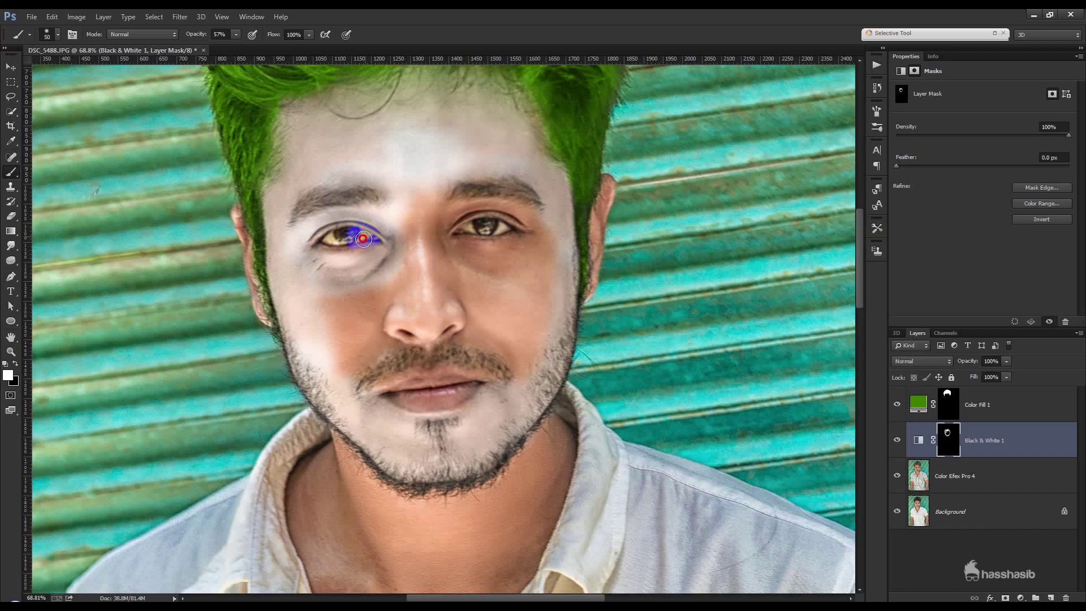
pyautogui.moveTo(325, 242); pyautogui.dragTo(375, 243)
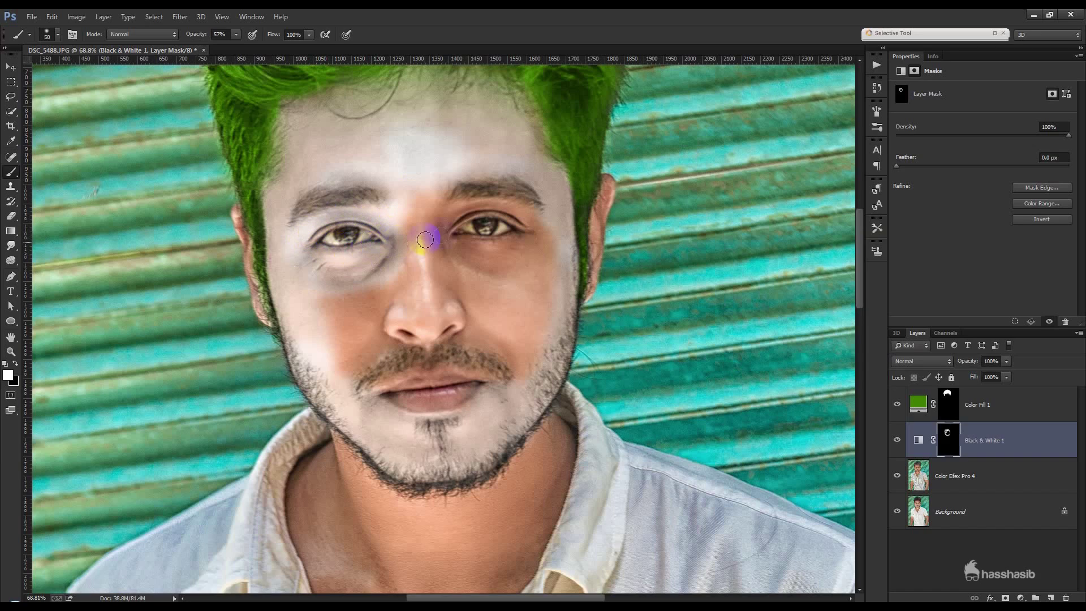
pyautogui.moveTo(441, 228); pyautogui.dragTo(418, 212)
pyautogui.moveTo(192, 34); pyautogui.dragTo(221, 63)
pyautogui.press(']')
pyautogui.press(']')
pyautogui.moveTo(419, 150)
pyautogui.mouseDown()
pyautogui.moveTo(305, 141)
pyautogui.moveTo(355, 103)
pyautogui.moveTo(400, 119)
pyautogui.moveTo(480, 121)
pyautogui.moveTo(473, 145)
pyautogui.moveTo(443, 105)
pyautogui.mouseUp()
# With a larger brush, whiten from the temple down the cheek and the chin.
pyautogui.press(']')
pyautogui.press(']')
pyautogui.press(']')
pyautogui.moveTo(520, 154)
pyautogui.mouseDown()
pyautogui.moveTo(546, 189)
pyautogui.moveTo(557, 263)
pyautogui.moveTo(538, 338)
pyautogui.mouseUp()
pyautogui.moveTo(513, 390)
pyautogui.mouseDown()
pyautogui.moveTo(463, 441)
pyautogui.moveTo(521, 407)
pyautogui.moveTo(606, 203)
pyautogui.mouseUp()
pyautogui.press('[')
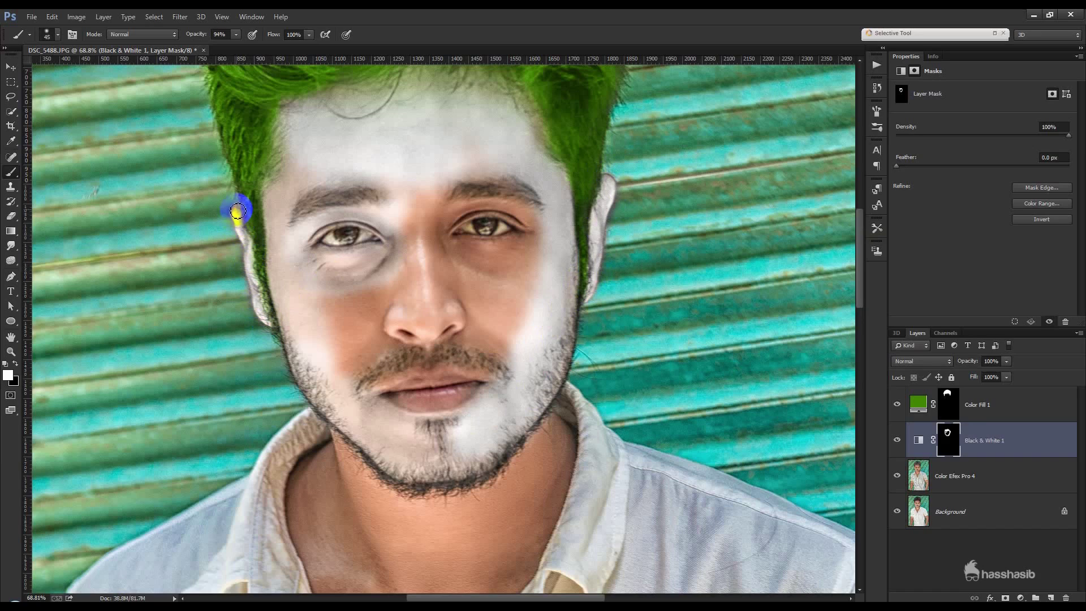
# Whiten the remaining cheek, the skin around the eye, above the eyelid and between the brows.
pyautogui.moveTo(335, 358)
pyautogui.mouseDown()
pyautogui.moveTo(290, 299)
pyautogui.moveTo(279, 206)
pyautogui.moveTo(295, 184)
pyautogui.moveTo(386, 180)
pyautogui.moveTo(427, 199)
pyautogui.moveTo(408, 237)
pyautogui.moveTo(388, 225)
pyautogui.moveTo(340, 275)
pyautogui.moveTo(320, 274)
pyautogui.moveTo(351, 417)
pyautogui.moveTo(307, 356)
pyautogui.moveTo(342, 407)
pyautogui.moveTo(404, 436)
pyautogui.moveTo(417, 458)
pyautogui.moveTo(394, 462)
pyautogui.moveTo(400, 417)
pyautogui.moveTo(359, 388)
pyautogui.moveTo(388, 363)
pyautogui.moveTo(497, 363)
pyautogui.moveTo(444, 347)
pyautogui.moveTo(461, 322)
pyautogui.moveTo(419, 274)
pyautogui.moveTo(419, 332)
pyautogui.moveTo(354, 293)
pyautogui.moveTo(376, 315)
pyautogui.moveTo(356, 359)
pyautogui.moveTo(388, 358)
pyautogui.moveTo(448, 328)
pyautogui.moveTo(439, 286)
pyautogui.moveTo(475, 245)
pyautogui.moveTo(517, 235)
pyautogui.moveTo(463, 293)
pyautogui.moveTo(504, 303)
pyautogui.moveTo(466, 301)
pyautogui.moveTo(400, 325)
pyautogui.moveTo(323, 301)
pyautogui.moveTo(416, 305)
pyautogui.moveTo(484, 334)
pyautogui.moveTo(494, 318)
pyautogui.moveTo(518, 322)
pyautogui.moveTo(522, 307)
pyautogui.moveTo(475, 359)
pyautogui.mouseUp()
pyautogui.press(']')
pyautogui.press(']')
pyautogui.press(']')
pyautogui.press('[')
pyautogui.press('[')
pyautogui.scroll(1, 452, 339)
pyautogui.moveTo(475, 260)
pyautogui.mouseDown()
pyautogui.moveTo(448, 250)
pyautogui.moveTo(498, 238)
pyautogui.moveTo(538, 264)
pyautogui.moveTo(459, 284)
pyautogui.mouseUp()
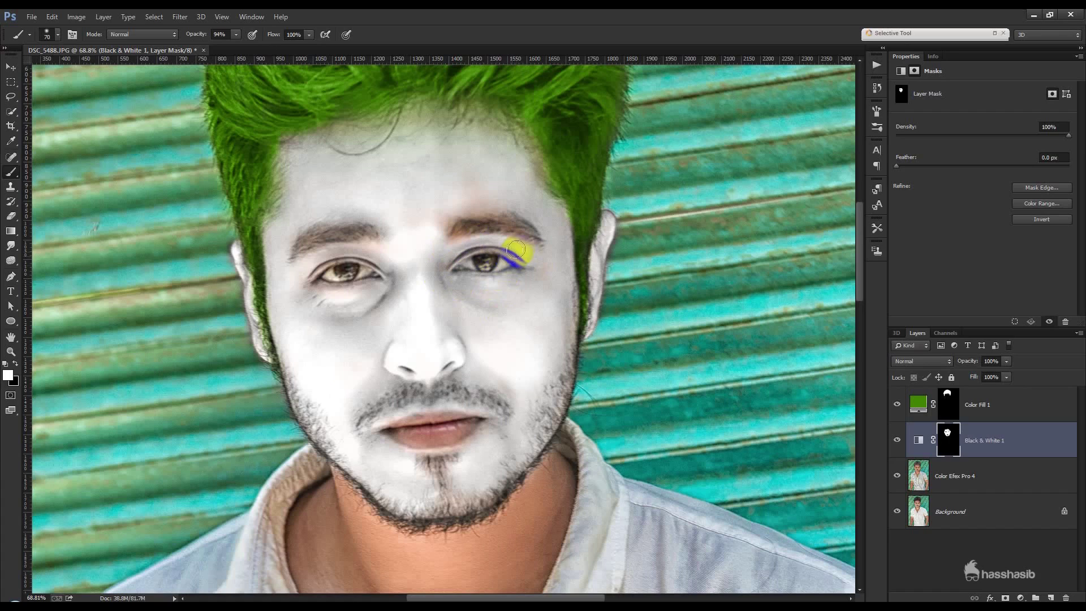
pyautogui.moveTo(525, 245); pyautogui.dragTo(436, 248)
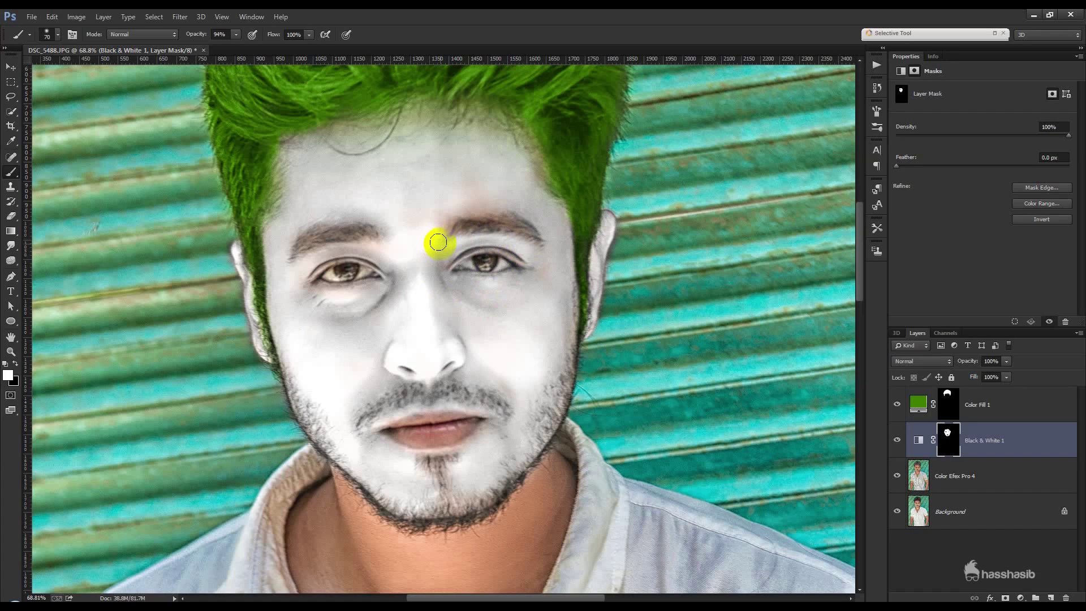
pyautogui.moveTo(438, 244)
pyautogui.mouseDown()
pyautogui.moveTo(408, 223)
pyautogui.moveTo(432, 202)
pyautogui.moveTo(521, 207)
pyautogui.moveTo(473, 204)
pyautogui.moveTo(436, 223)
pyautogui.moveTo(443, 177)
pyautogui.moveTo(400, 211)
pyautogui.moveTo(485, 158)
pyautogui.moveTo(427, 177)
pyautogui.mouseUp()
# Whiten the skin around and below the other eye.
pyautogui.scroll(-3, 427, 181)
pyautogui.scroll(-2, 435, 212)
pyautogui.scroll(2, 433, 217)
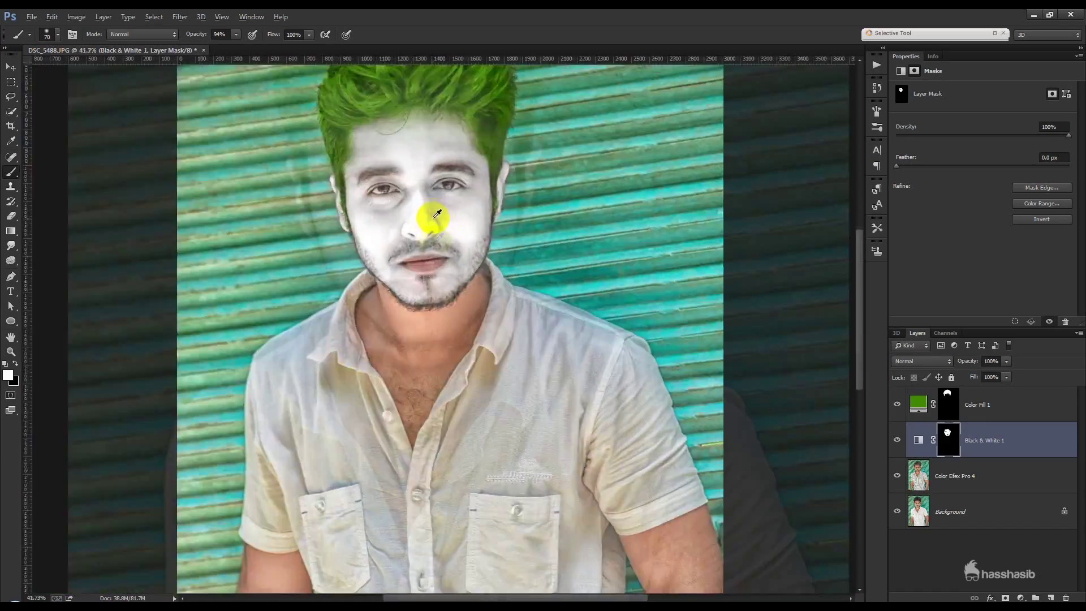
pyautogui.scroll(2, 432, 235)
pyautogui.scroll(1, 410, 249)
pyautogui.moveTo(410, 249)
pyautogui.mouseDown()
pyautogui.moveTo(351, 262)
pyautogui.moveTo(330, 247)
pyautogui.moveTo(417, 223)
pyautogui.moveTo(332, 229)
pyautogui.moveTo(403, 272)
pyautogui.mouseUp()
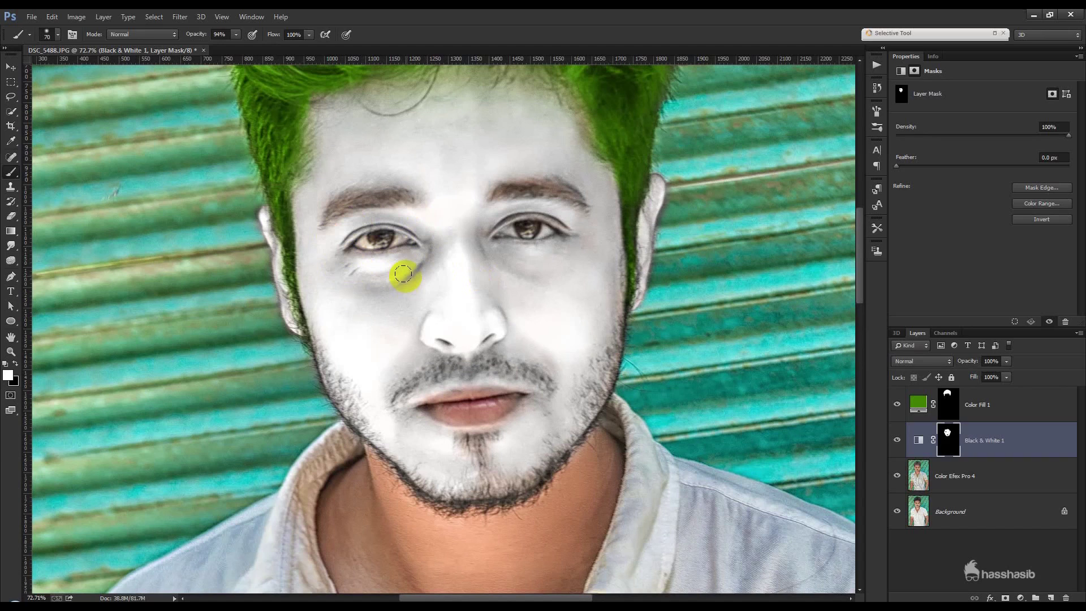
pyautogui.moveTo(403, 274); pyautogui.dragTo(439, 286)
pyautogui.click(13, 277)
# Set the Pen tool to Shape mode with black fill and target the Color Efex Pro 4 layer.
pyautogui.click(57, 34)
pyautogui.click(66, 48)
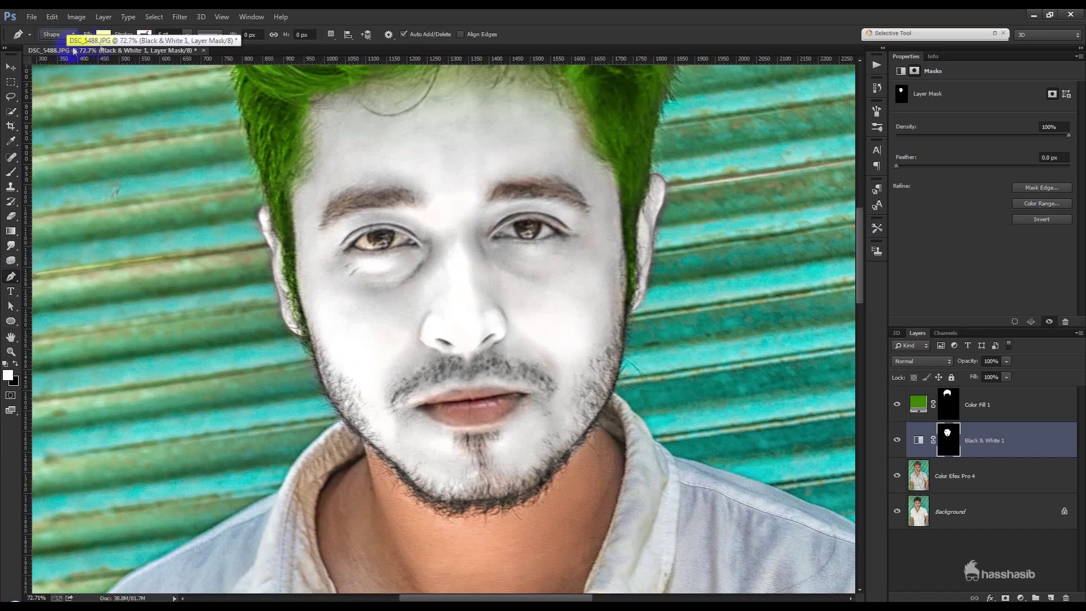
pyautogui.click(103, 34)
pyautogui.click(55, 88)
pyautogui.click(594, 13)
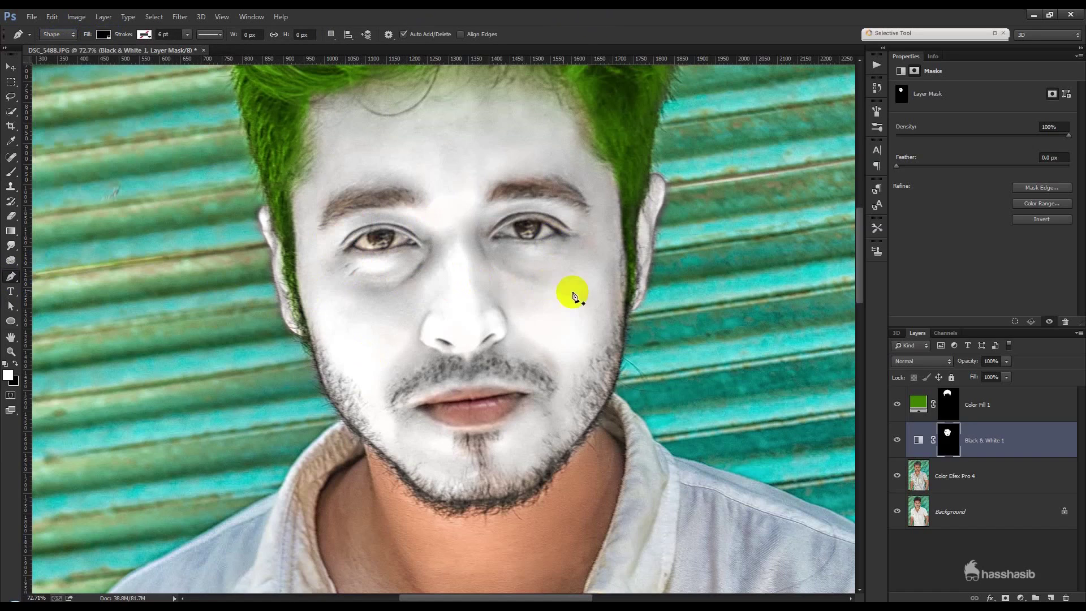
pyautogui.click(988, 473)
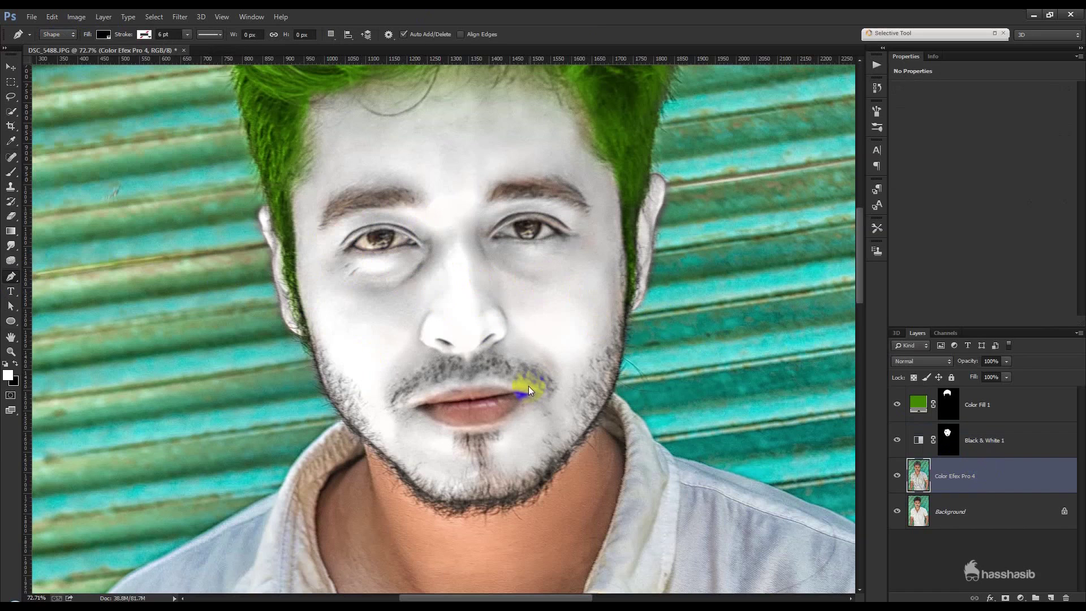
# Outline the smile's upper edge from the right cheek along the upper lip to the left cheek.
pyautogui.scroll(2, 323, 335)
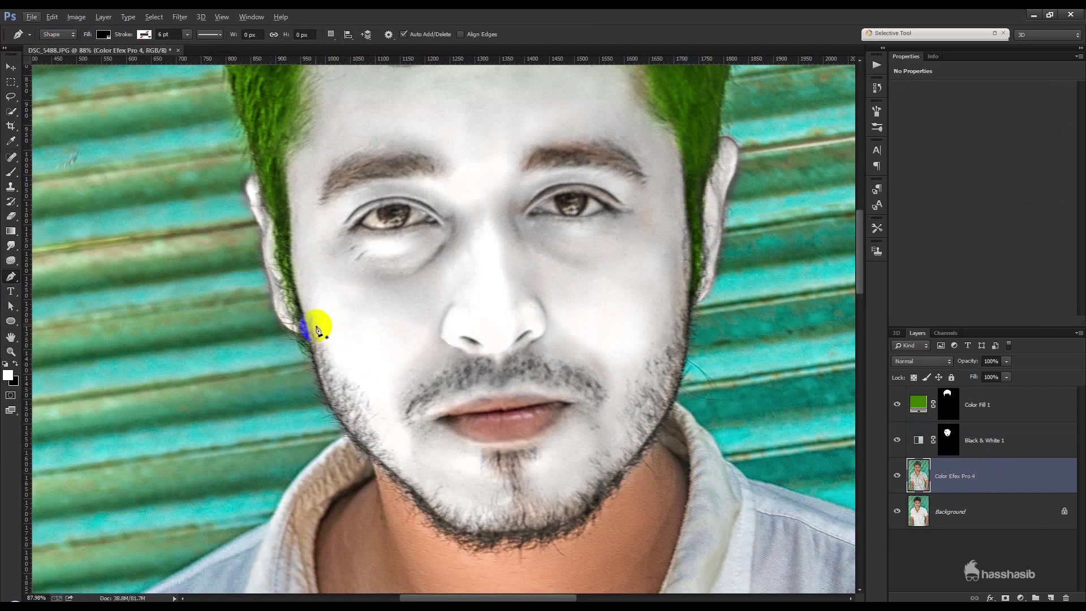
pyautogui.click(662, 317)
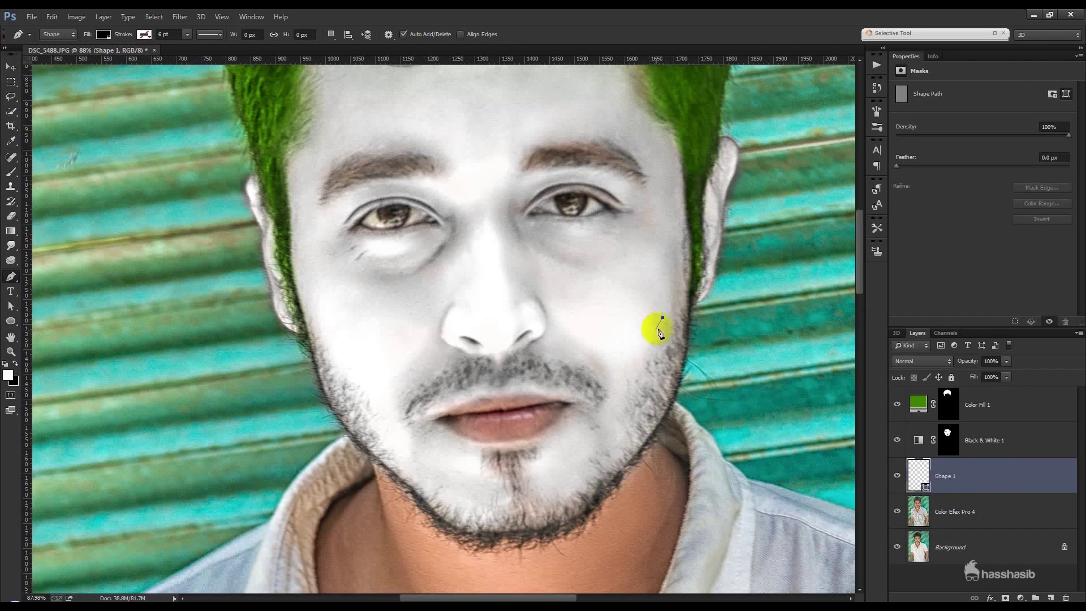
pyautogui.click(643, 320)
pyautogui.click(641, 333)
pyautogui.click(614, 338)
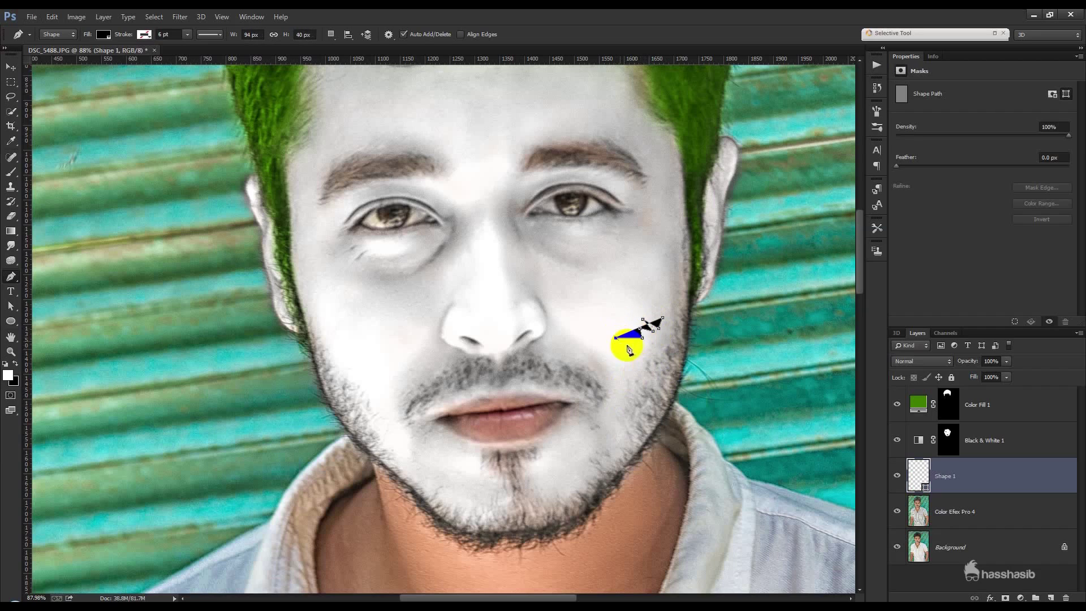
pyautogui.click(606, 349)
pyautogui.click(585, 366)
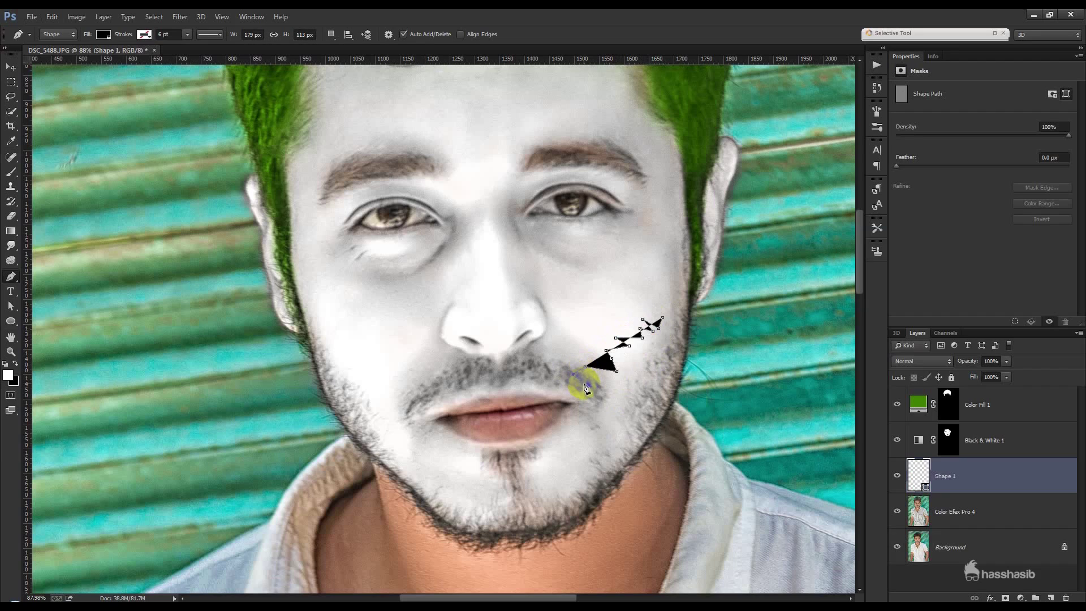
pyautogui.moveTo(537, 393); pyautogui.dragTo(524, 394)
pyautogui.click(494, 392)
pyautogui.click(433, 406)
pyautogui.moveTo(414, 414); pyautogui.dragTo(388, 413)
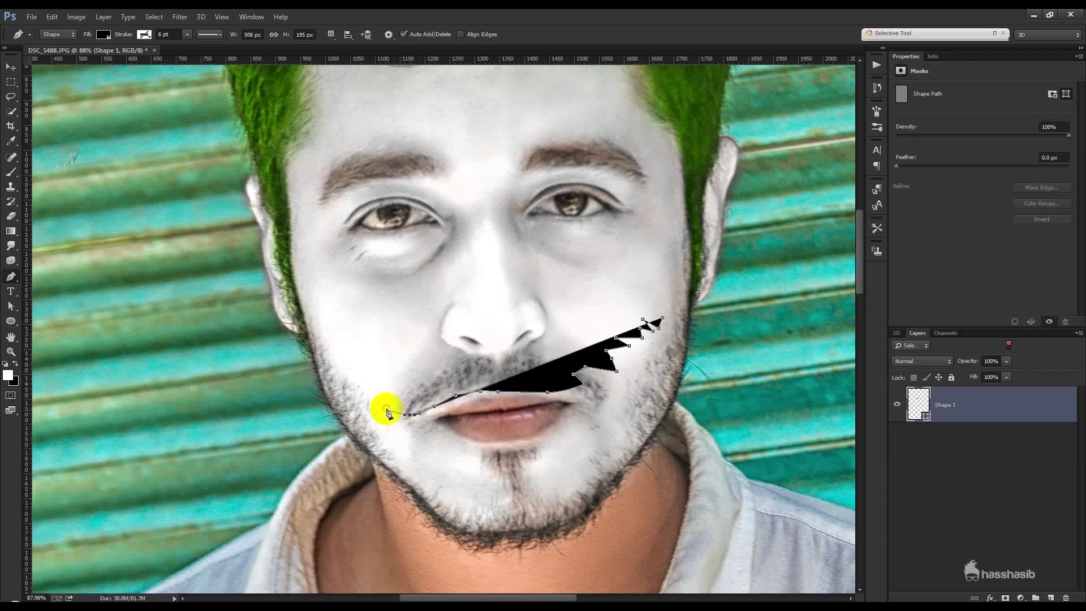
pyautogui.click(385, 407)
pyautogui.click(386, 390)
pyautogui.click(331, 352)
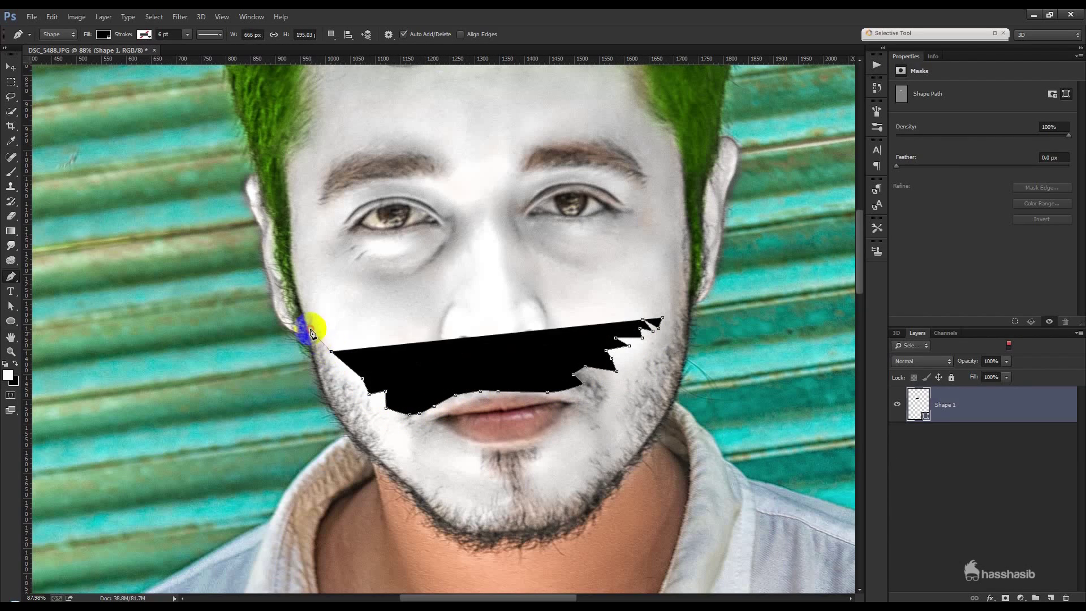
pyautogui.click(310, 329)
# Add jagged points along the lower-left edge down toward the chin and lower lip.
pyautogui.click(339, 383)
pyautogui.click(352, 399)
pyautogui.click(372, 409)
pyautogui.click(388, 433)
pyautogui.click(397, 440)
pyautogui.click(410, 432)
pyautogui.click(432, 462)
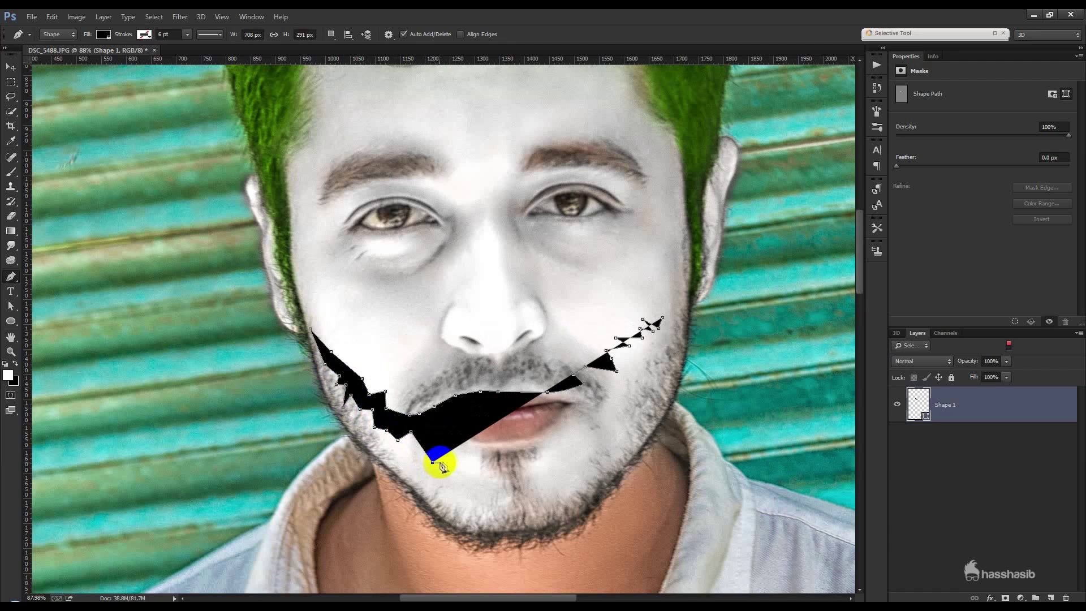
pyautogui.click(448, 450)
pyautogui.moveTo(503, 452)
pyautogui.mouseDown()
pyautogui.moveTo(543, 446)
pyautogui.moveTo(584, 414)
pyautogui.mouseUp()
# Add jagged spikes up the right cheek and close the black smile shape.
pyautogui.click(589, 399)
pyautogui.click(601, 395)
pyautogui.click(628, 389)
pyautogui.click(627, 365)
pyautogui.click(650, 344)
pyautogui.click(645, 363)
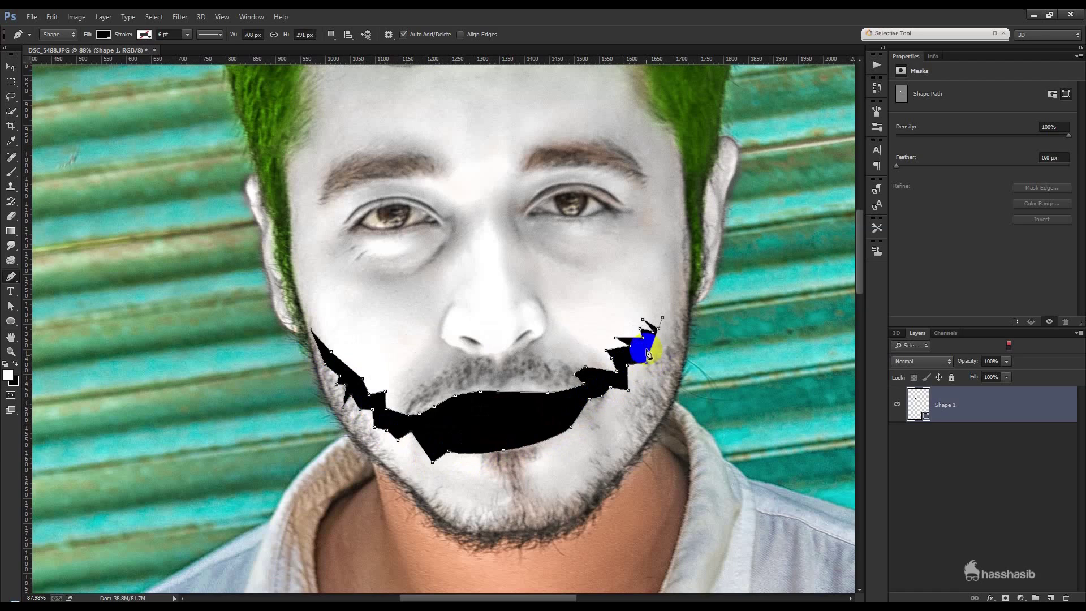
pyautogui.click(665, 314)
pyautogui.click(669, 289)
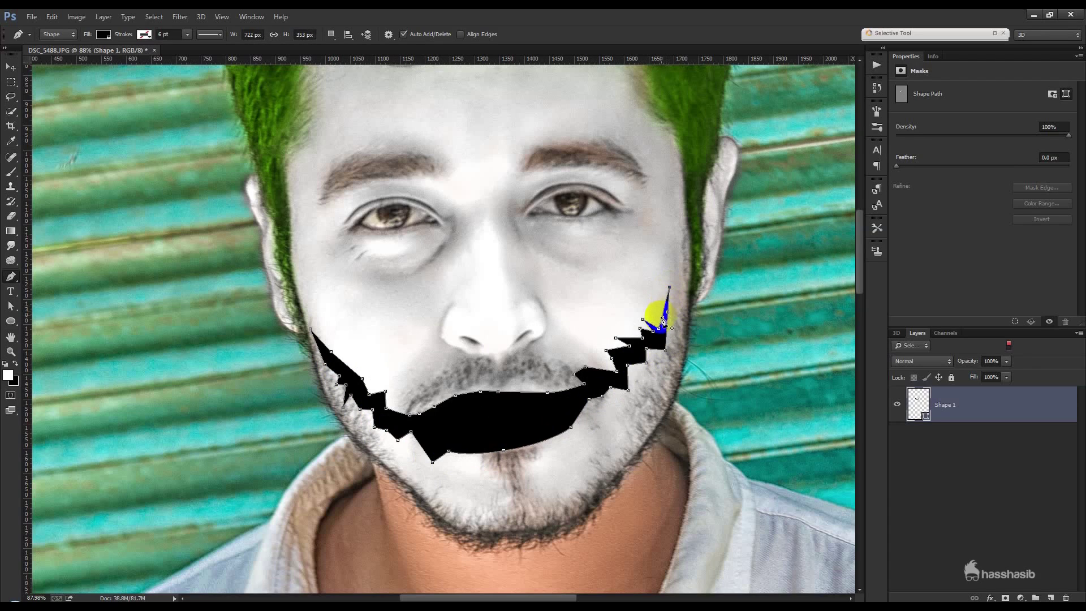
pyautogui.click(663, 322)
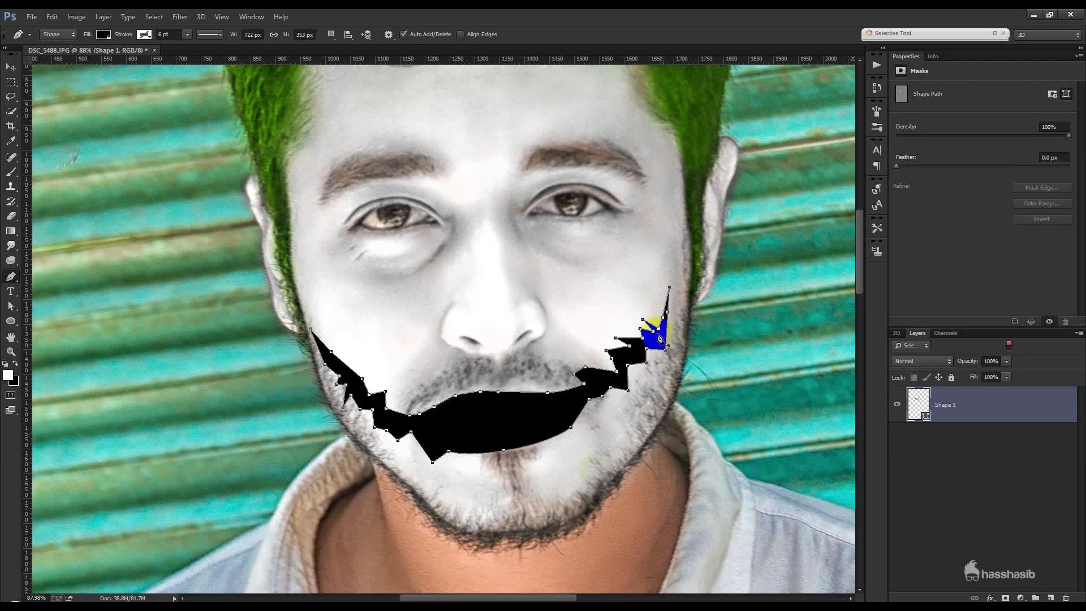
pyautogui.click(10, 67)
# Make the smile shape pure red and set its blend mode to Color.
pyautogui.doubleClick(926, 400)
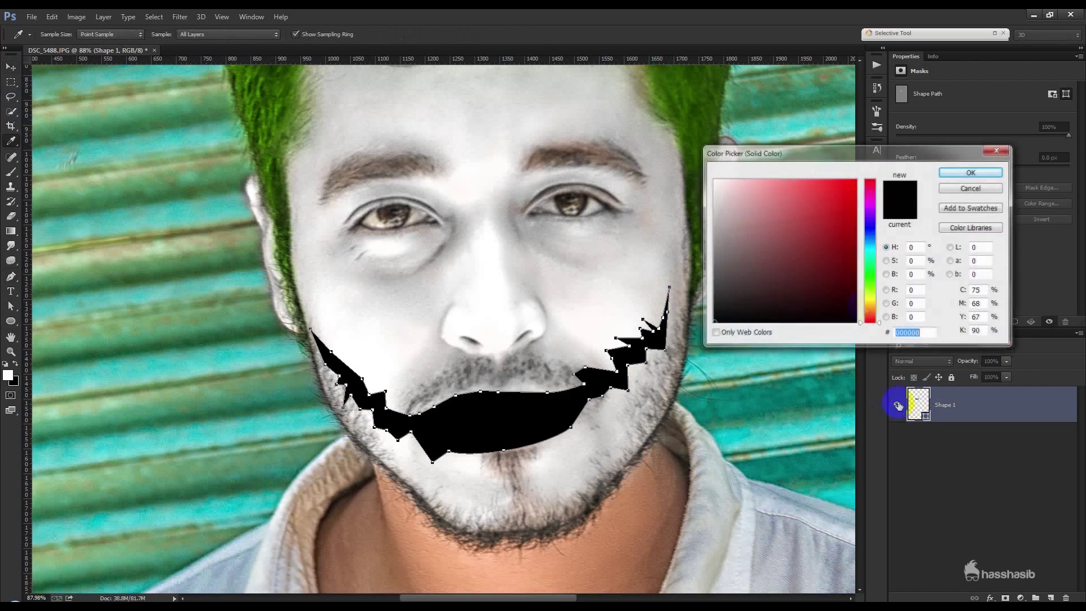
pyautogui.click(855, 180)
pyautogui.click(965, 177)
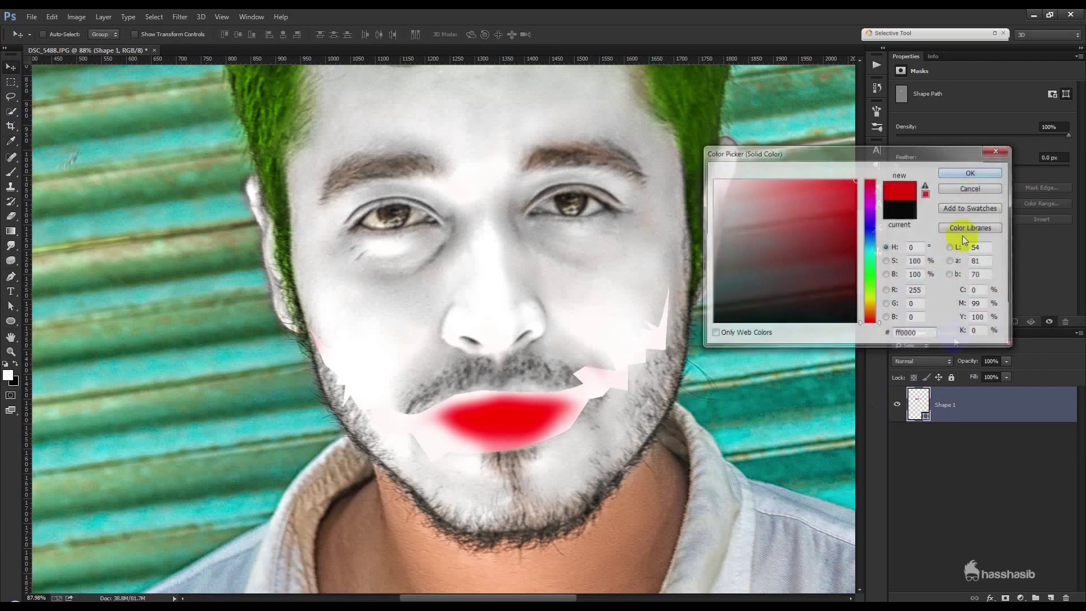
pyautogui.click(1008, 344)
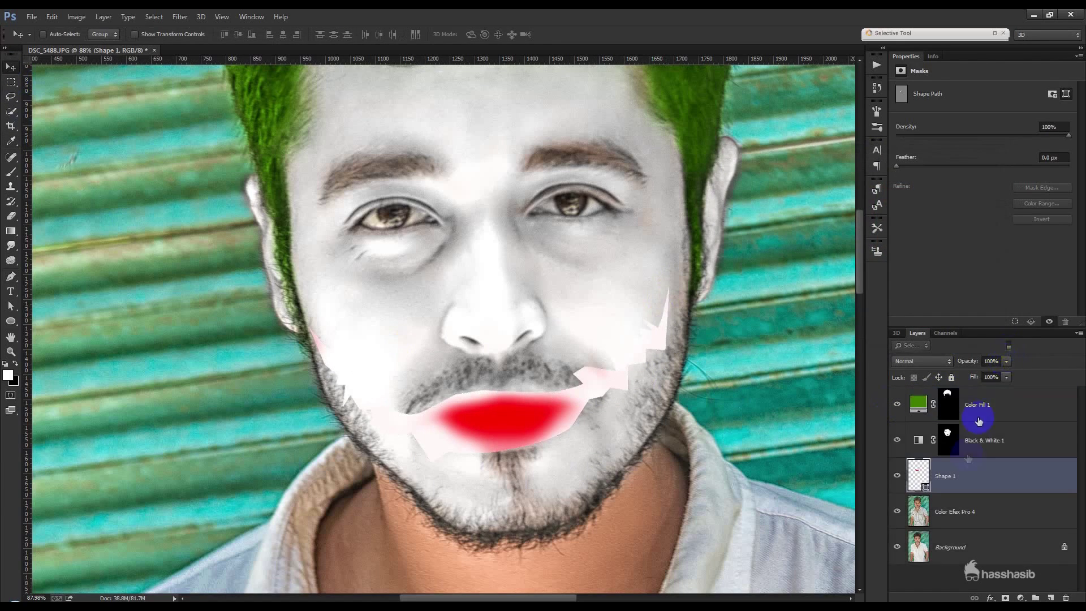
pyautogui.click(924, 365)
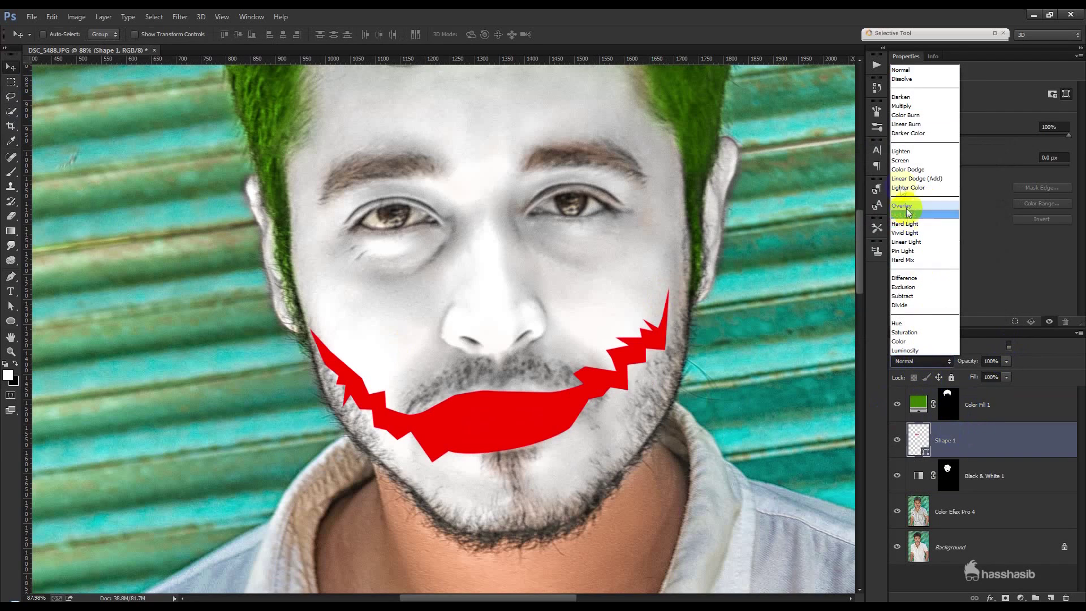
pyautogui.click(899, 341)
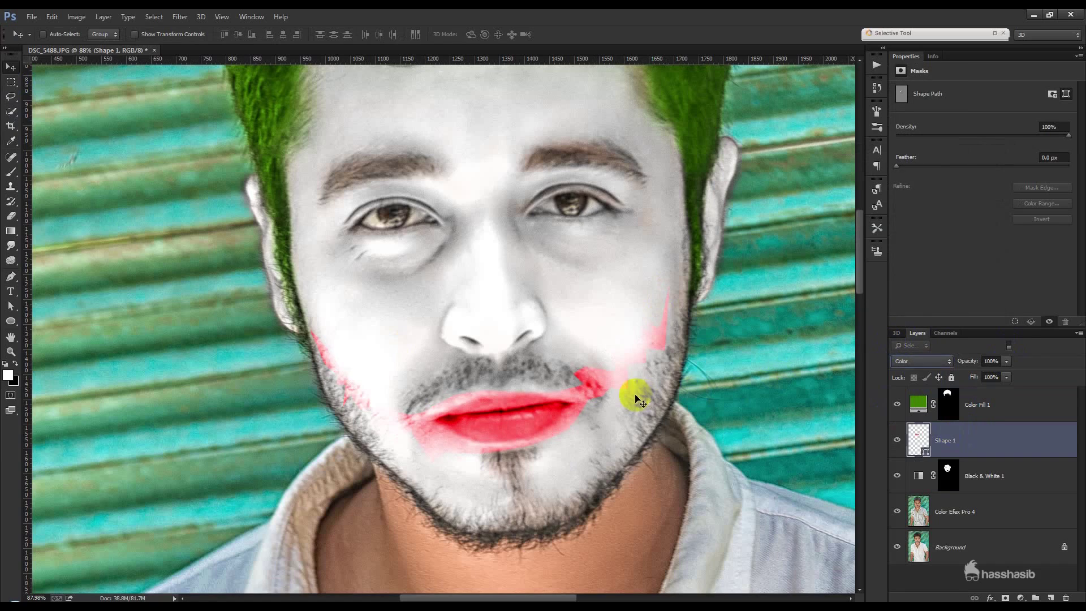
# Brush the Black & White 1 mask to reveal red over the lower lip, chin and left cheek.
pyautogui.click(948, 475)
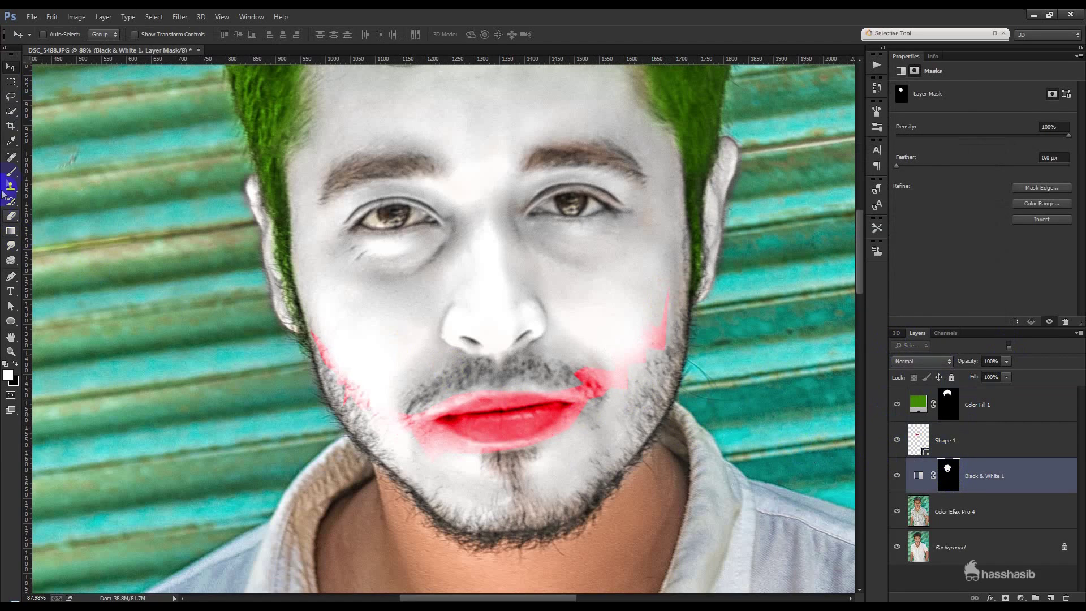
pyautogui.click(12, 173)
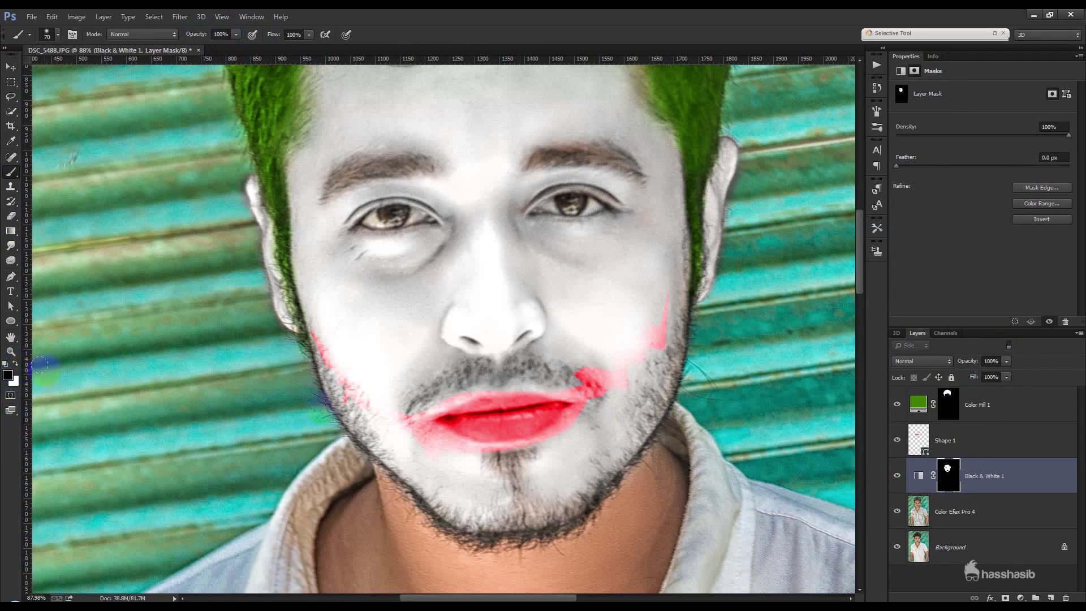
pyautogui.moveTo(456, 419)
pyautogui.mouseDown()
pyautogui.moveTo(417, 427)
pyautogui.moveTo(427, 436)
pyautogui.moveTo(542, 429)
pyautogui.moveTo(642, 346)
pyautogui.moveTo(662, 303)
pyautogui.moveTo(645, 344)
pyautogui.moveTo(620, 347)
pyautogui.moveTo(620, 359)
pyautogui.mouseUp()
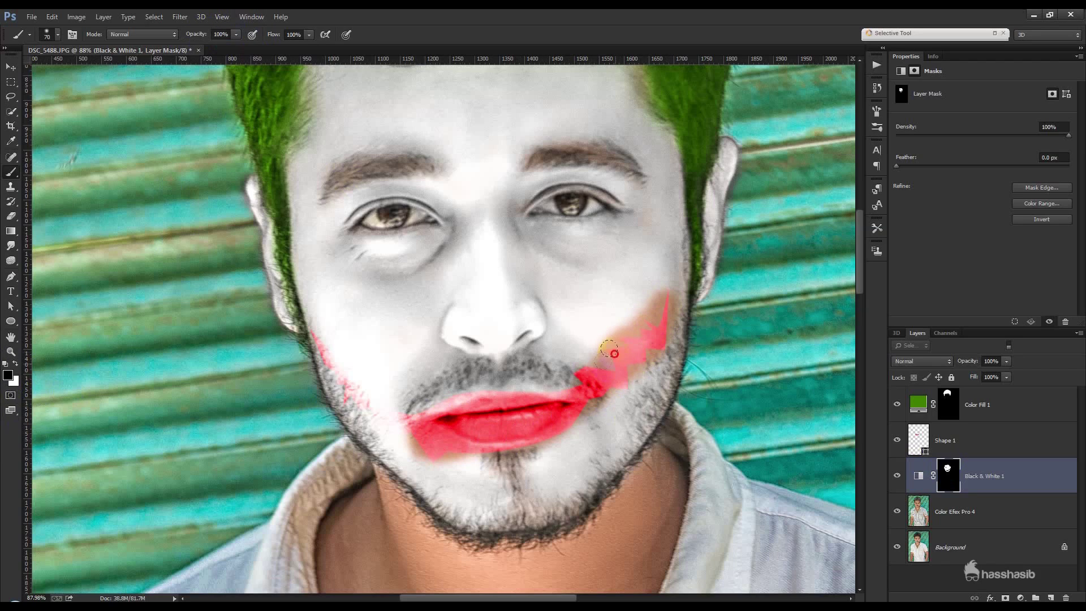
pyautogui.keyDown('ctrl'); pyautogui.click(928, 432); pyautogui.keyUp('ctrl')
pyautogui.moveTo(410, 434)
pyautogui.mouseDown()
pyautogui.moveTo(317, 332)
pyautogui.moveTo(373, 401)
pyautogui.mouseUp()
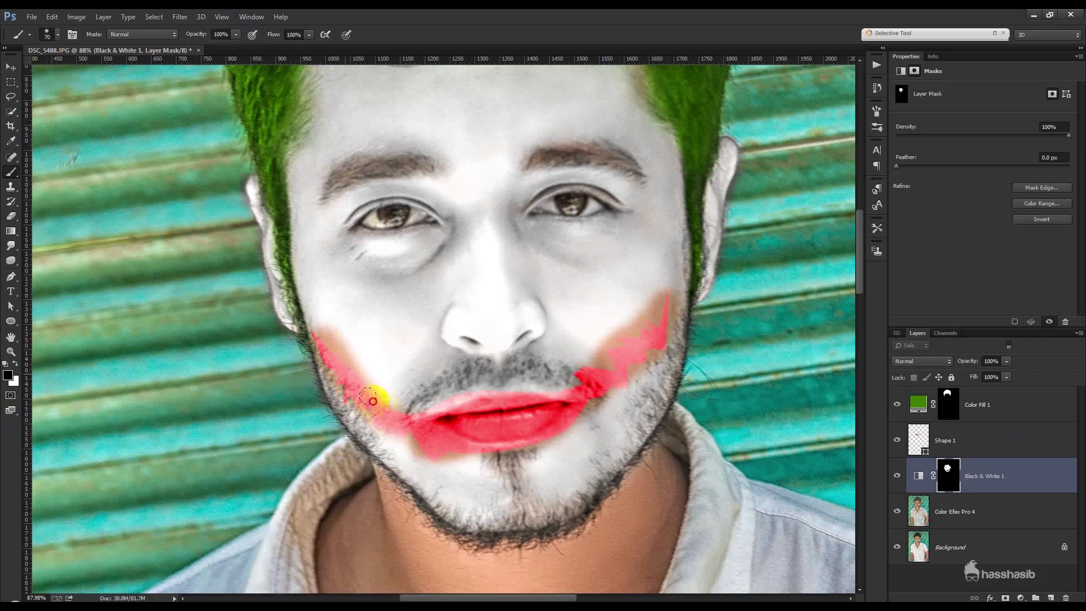
pyautogui.rightClick(972, 462)
pyautogui.click(930, 440)
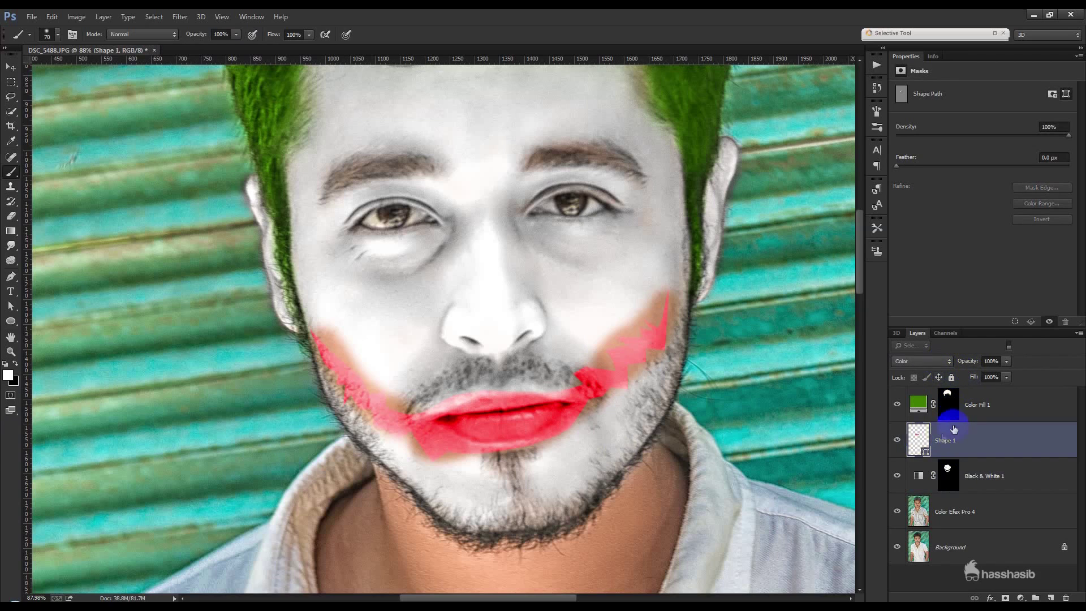
# Darken the smile's red and move the smile layer above Color Fill 1.
pyautogui.doubleClick(923, 437)
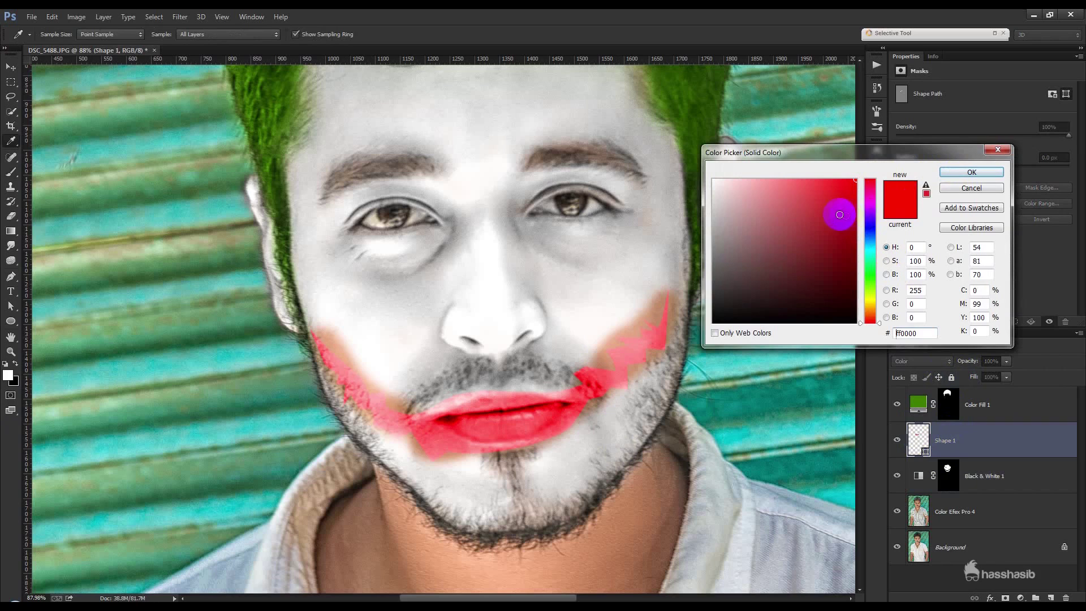
pyautogui.moveTo(839, 214); pyautogui.dragTo(868, 225)
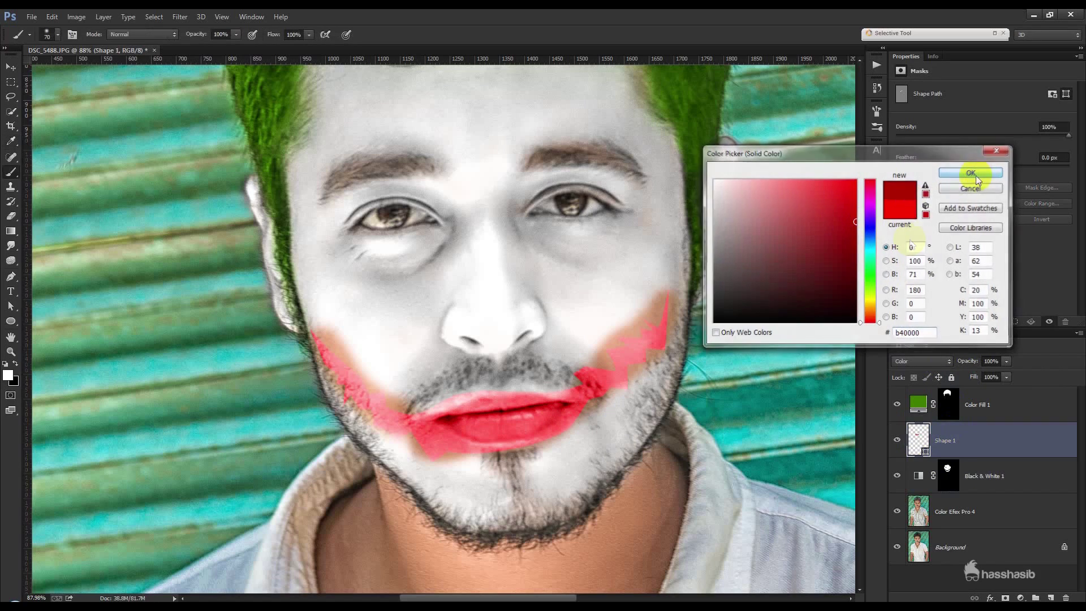
pyautogui.click(971, 172)
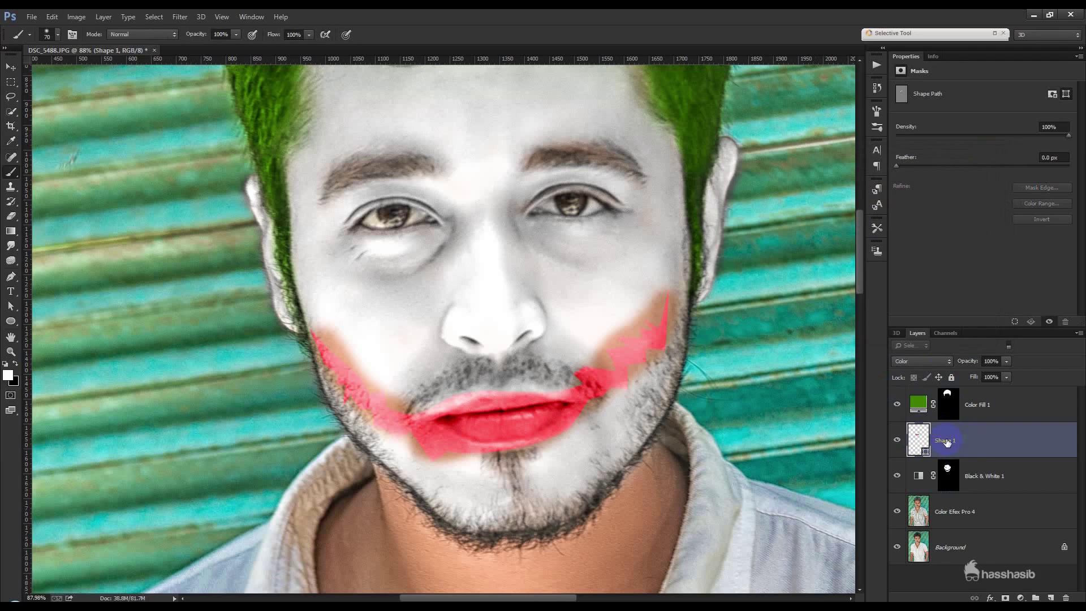
pyautogui.moveTo(946, 442); pyautogui.dragTo(959, 400)
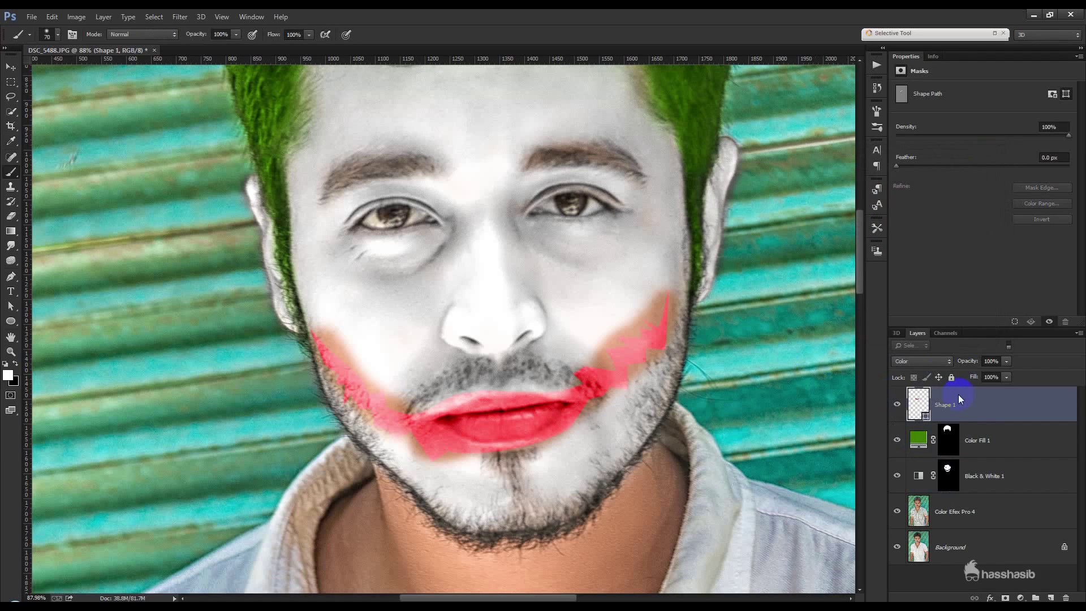
# Refine the Black & White 1 mask around the lips and lower lip for cleaner red.
pyautogui.click(947, 477)
pyautogui.scroll(-4, 619, 424)
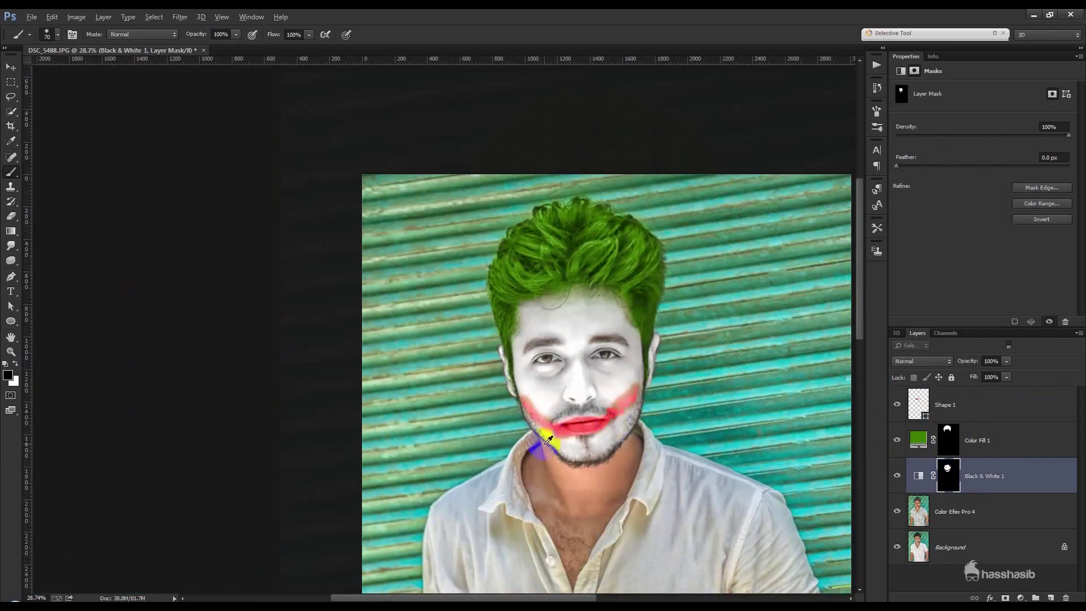
pyautogui.scroll(4, 547, 439)
pyautogui.moveTo(622, 427); pyautogui.dragTo(565, 399)
pyautogui.click(917, 470)
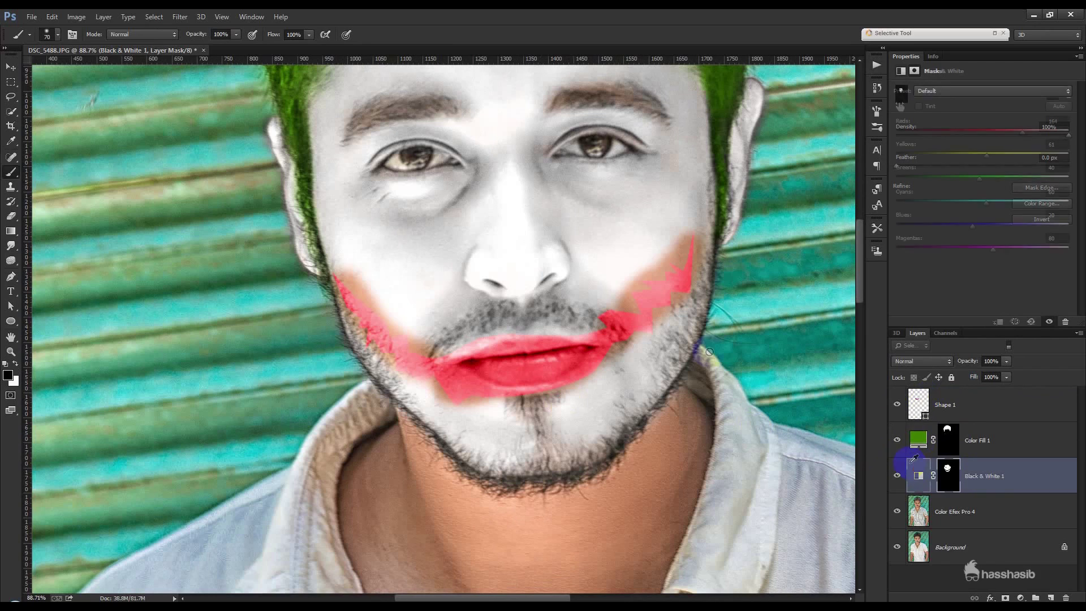
pyautogui.click(559, 372)
pyautogui.click(543, 236)
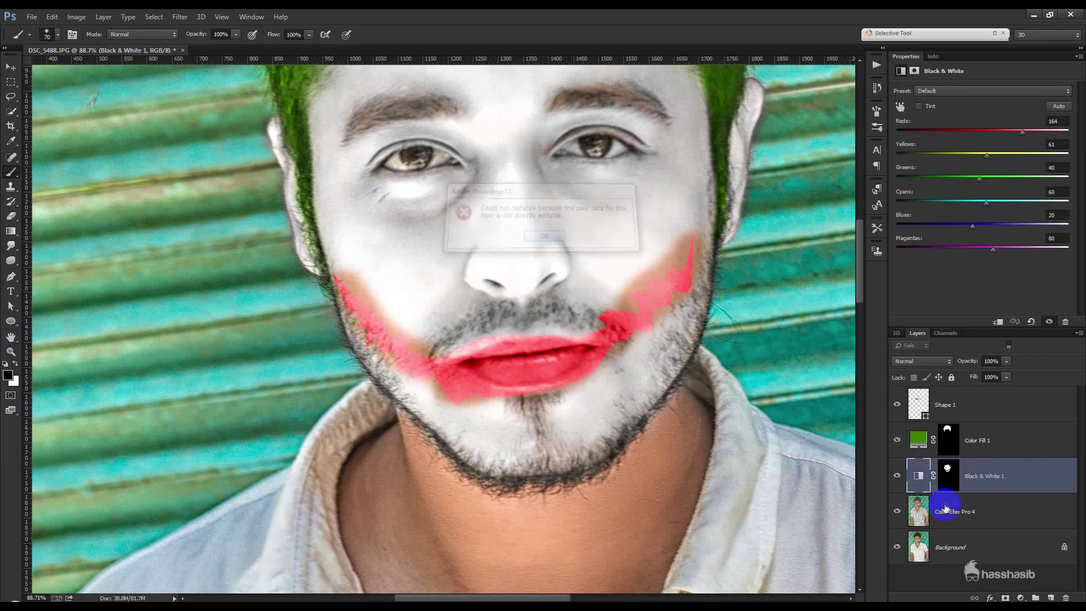
pyautogui.click(947, 480)
pyautogui.moveTo(577, 354); pyautogui.dragTo(583, 364)
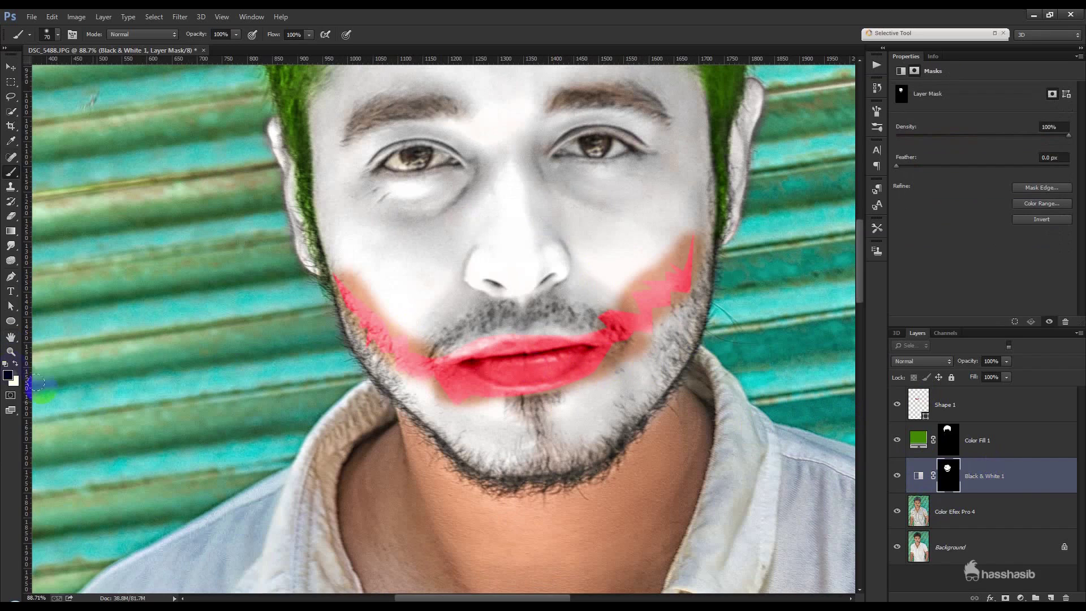
pyautogui.moveTo(534, 405)
pyautogui.mouseDown()
pyautogui.moveTo(432, 388)
pyautogui.moveTo(376, 350)
pyautogui.moveTo(337, 288)
pyautogui.moveTo(424, 339)
pyautogui.moveTo(567, 328)
pyautogui.moveTo(594, 307)
pyautogui.moveTo(626, 305)
pyautogui.moveTo(654, 261)
pyautogui.moveTo(693, 245)
pyautogui.moveTo(699, 277)
pyautogui.moveTo(650, 332)
pyautogui.moveTo(562, 392)
pyautogui.moveTo(467, 402)
pyautogui.mouseUp()
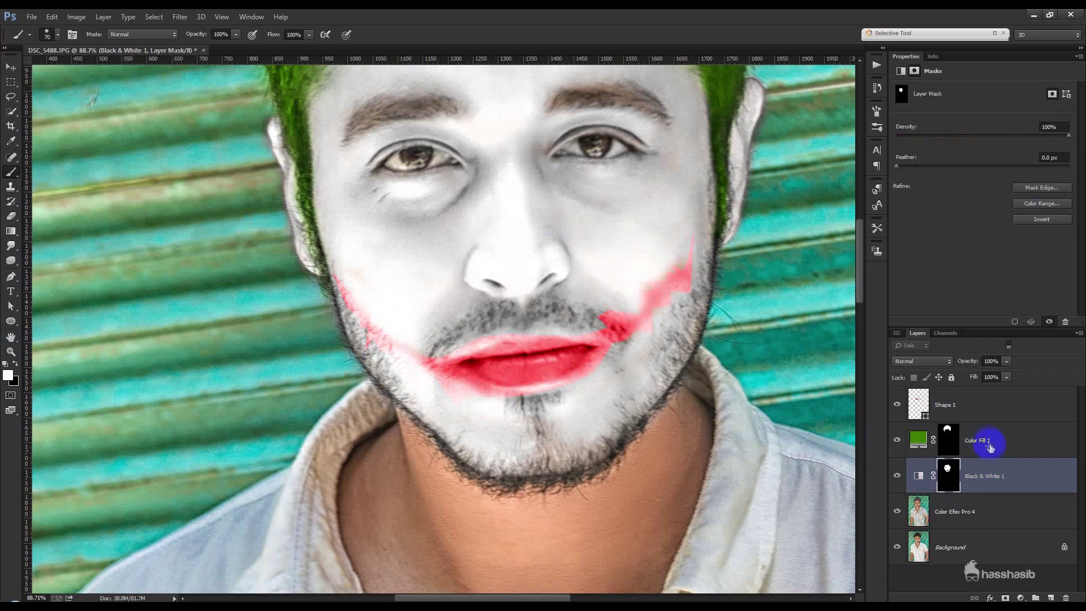
# Feather the Shape 1 smile edges to 4.7 px and toggle it to compare.
pyautogui.click(952, 412)
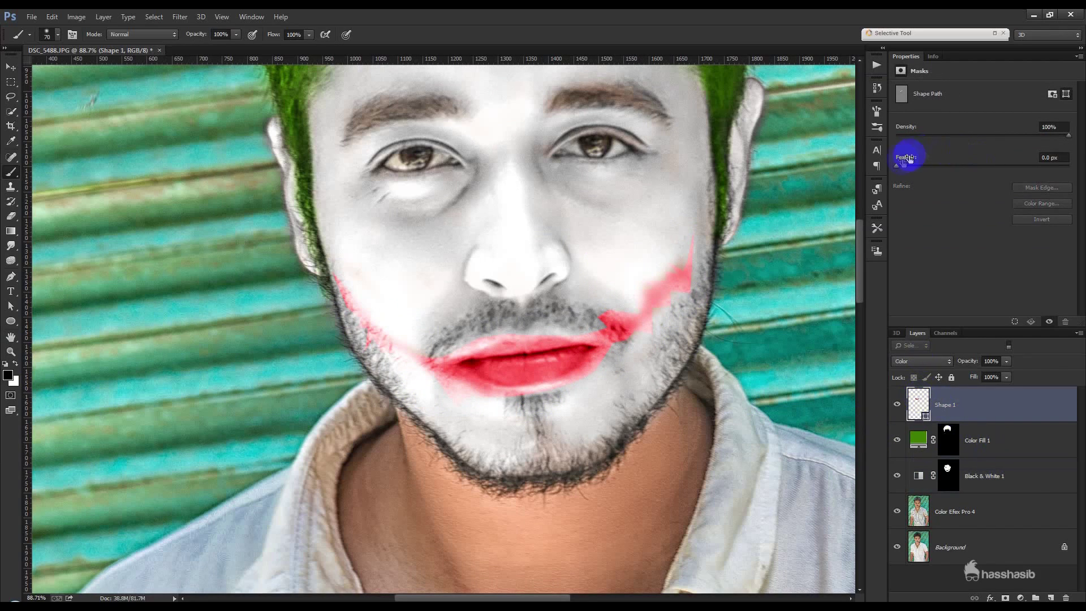
pyautogui.moveTo(901, 168); pyautogui.dragTo(913, 168)
pyautogui.moveTo(921, 168); pyautogui.dragTo(941, 170)
pyautogui.click(10, 68)
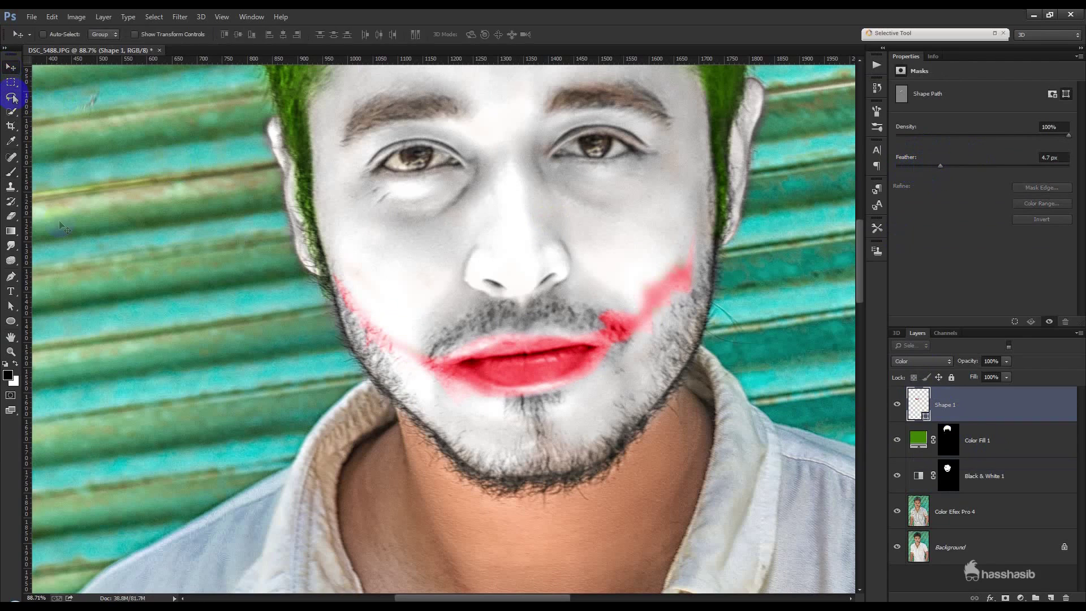
pyautogui.click(896, 403)
# Duplicate the smile in Overlay mode, then duplicate again and stretch it toward the chin.
pyautogui.hotkey('ctrl', 'j')
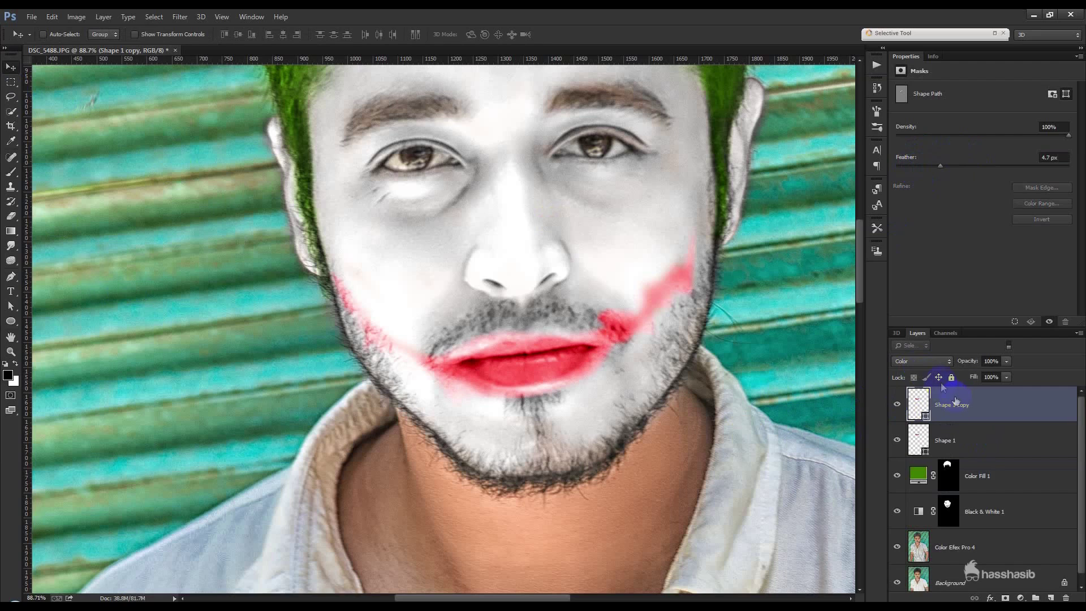
pyautogui.click(922, 361)
pyautogui.click(901, 209)
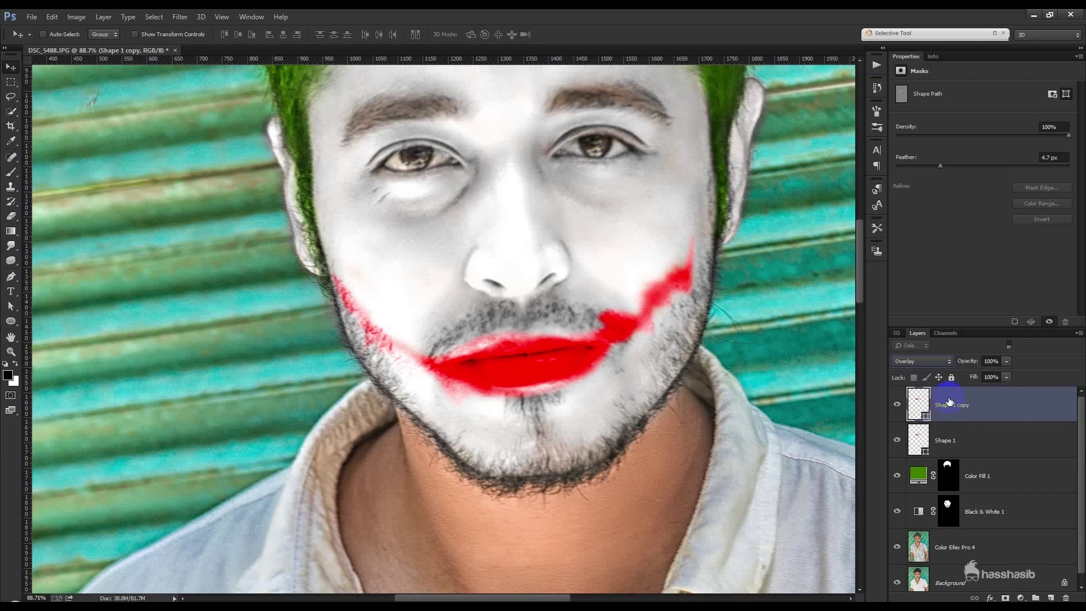
pyautogui.hotkey('ctrl', 'j')
pyautogui.hotkey('ctrl', 't')
pyautogui.moveTo(514, 397); pyautogui.dragTo(514, 419)
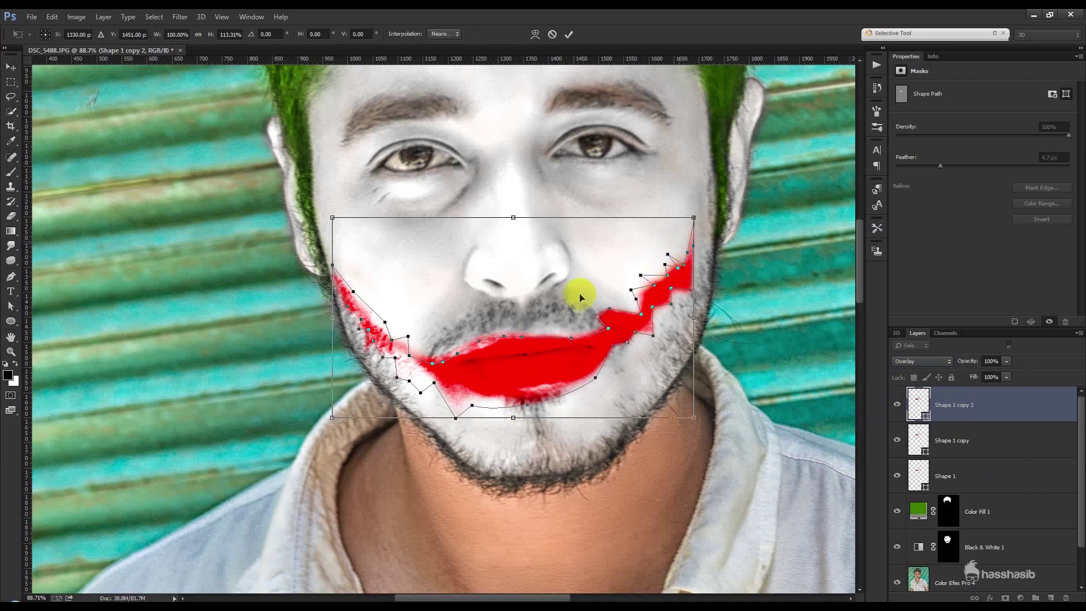
# Stretch the smile copy up toward the right cheek, confirm, and curve its lower edge along the chin.
pyautogui.moveTo(693, 216); pyautogui.dragTo(693, 213)
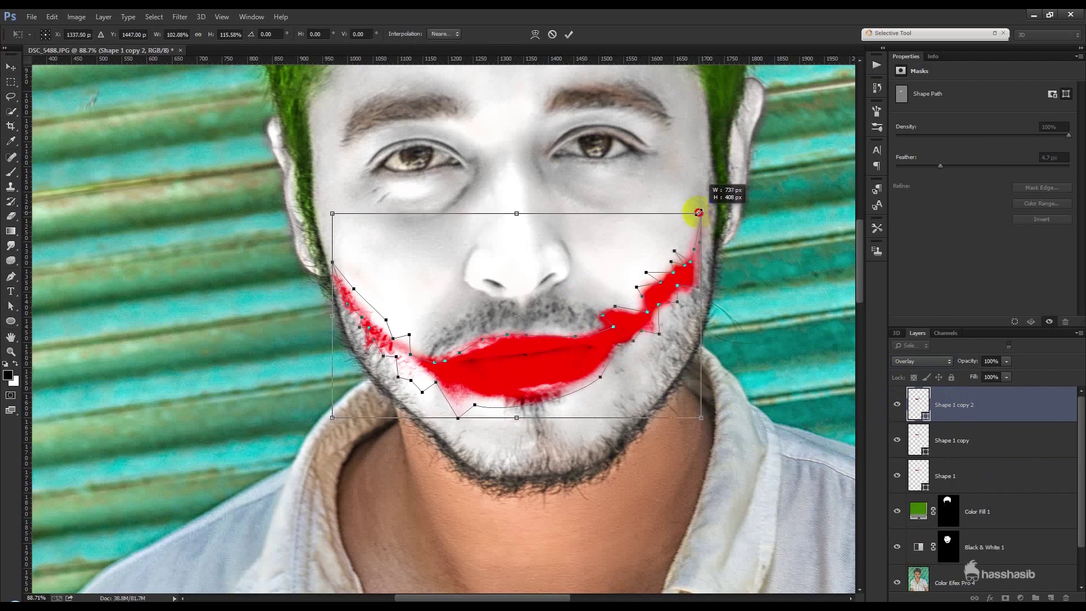
pyautogui.click(569, 35)
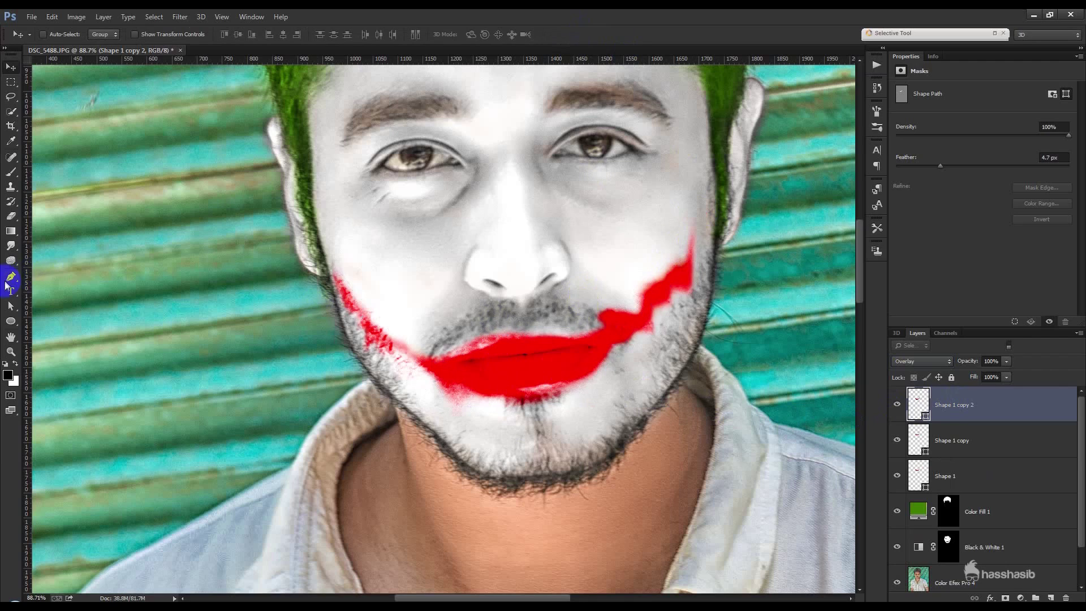
pyautogui.click(9, 279)
pyautogui.moveTo(467, 425)
pyautogui.mouseDown()
pyautogui.moveTo(472, 408)
pyautogui.moveTo(459, 432)
pyautogui.mouseUp()
pyautogui.click(10, 306)
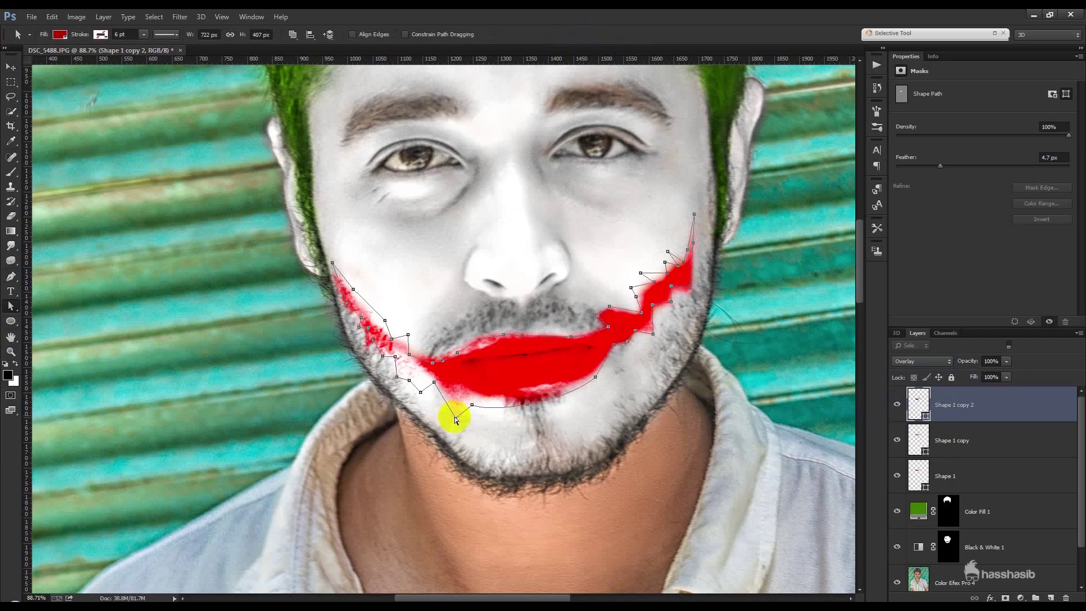
pyautogui.moveTo(521, 401); pyautogui.dragTo(538, 419)
# Move the smile's lower-right point up toward the cheek and reshape the upper-lip edge and left corner.
pyautogui.click(594, 391)
pyautogui.moveTo(598, 379); pyautogui.dragTo(642, 349)
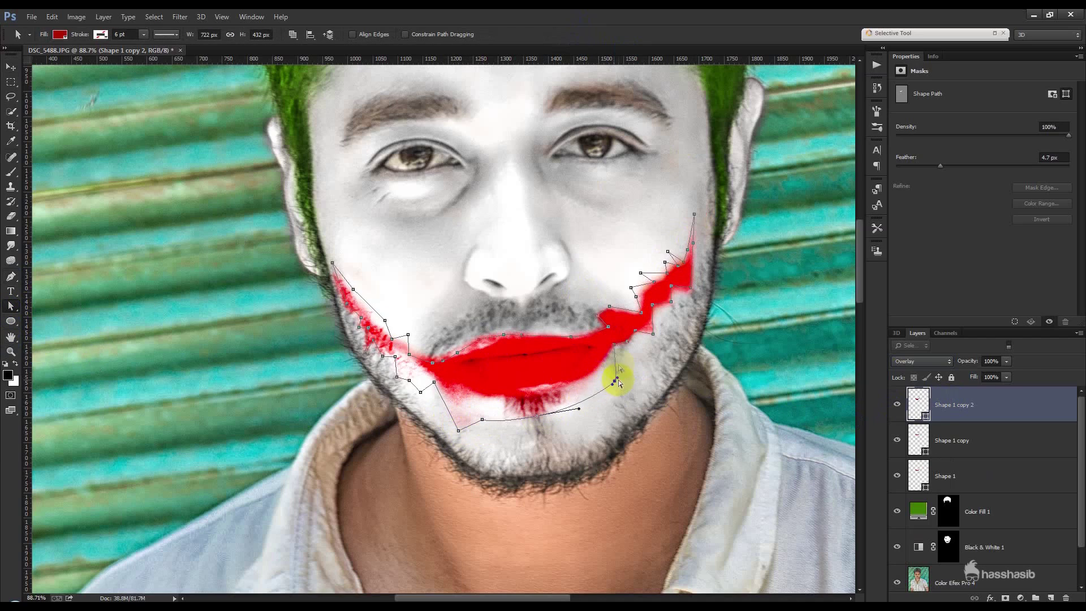
pyautogui.moveTo(594, 339)
pyautogui.mouseDown()
pyautogui.moveTo(559, 327)
pyautogui.moveTo(578, 316)
pyautogui.mouseUp()
pyautogui.click(608, 328)
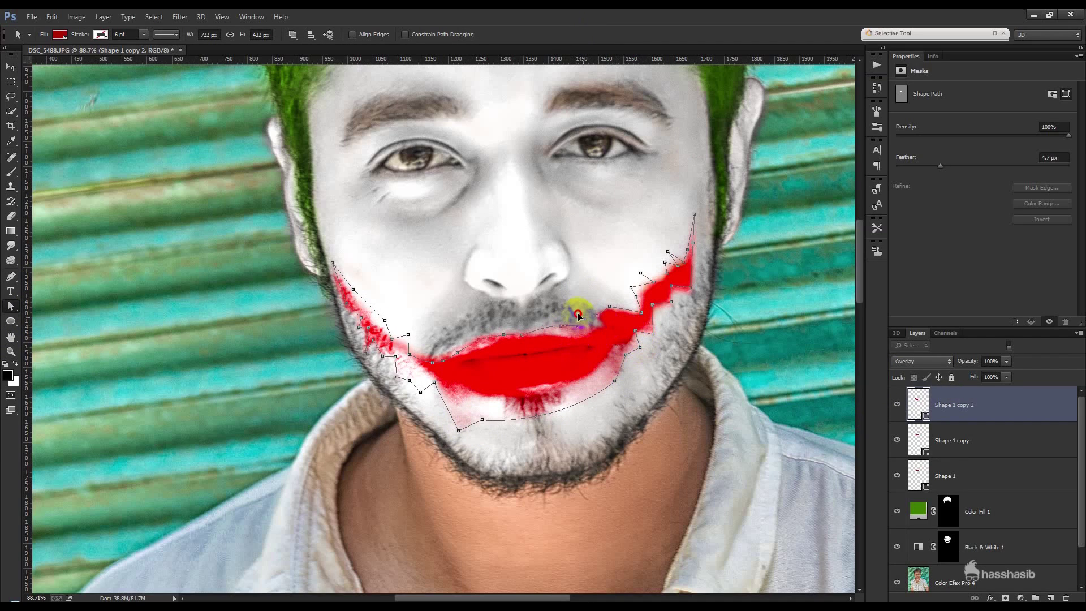
pyautogui.click(515, 338)
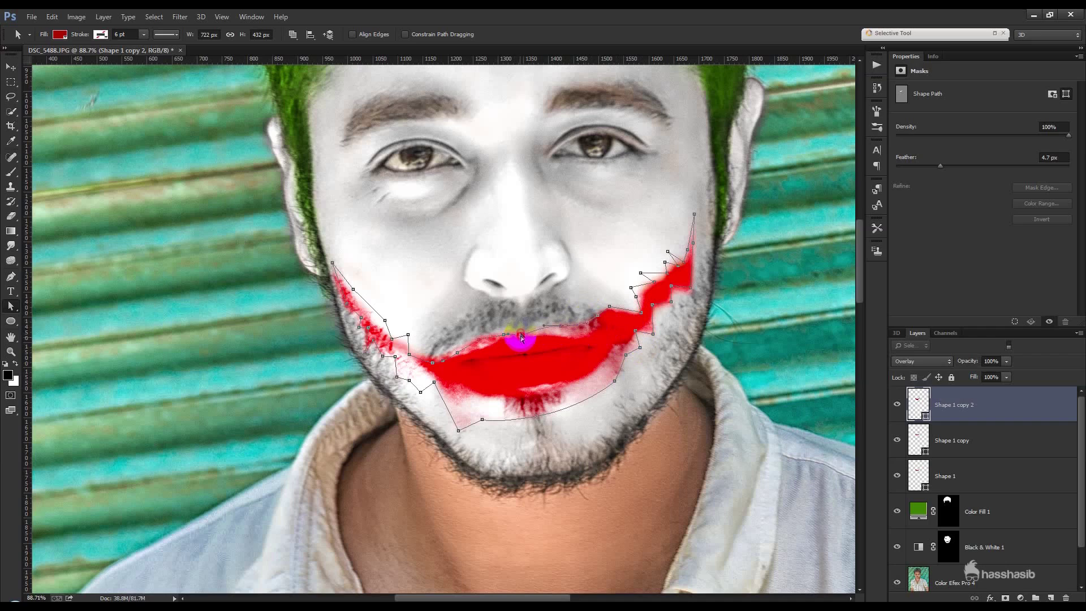
pyautogui.moveTo(500, 334); pyautogui.dragTo(434, 368)
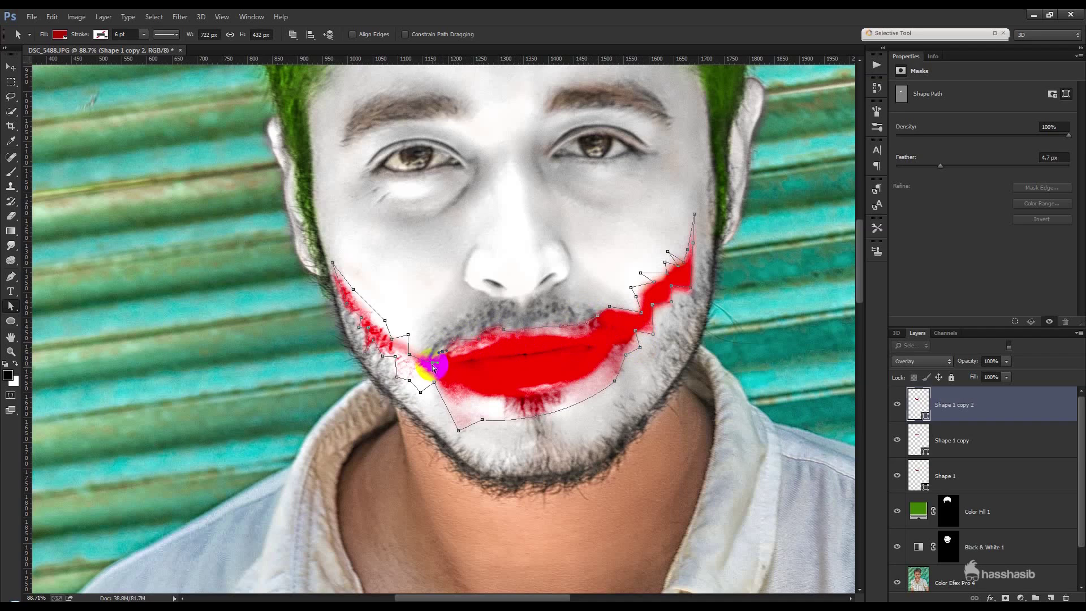
pyautogui.moveTo(433, 356); pyautogui.dragTo(436, 368)
# Pull the smile's upper-right corner further up the right cheek.
pyautogui.click(643, 335)
pyautogui.moveTo(635, 301); pyautogui.dragTo(682, 281)
pyautogui.moveTo(696, 218); pyautogui.dragTo(698, 208)
pyautogui.click(333, 263)
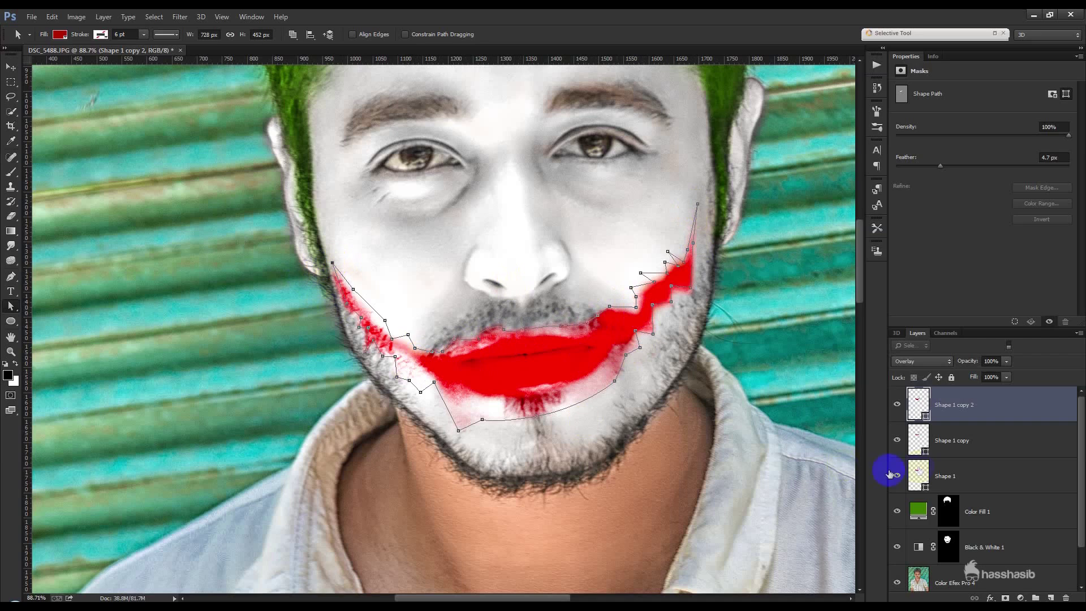
# Delete the Shape 1 copy layer, keeping the reshaped Shape 1 copy 2 smile.
pyautogui.click(981, 442)
pyautogui.click(965, 413)
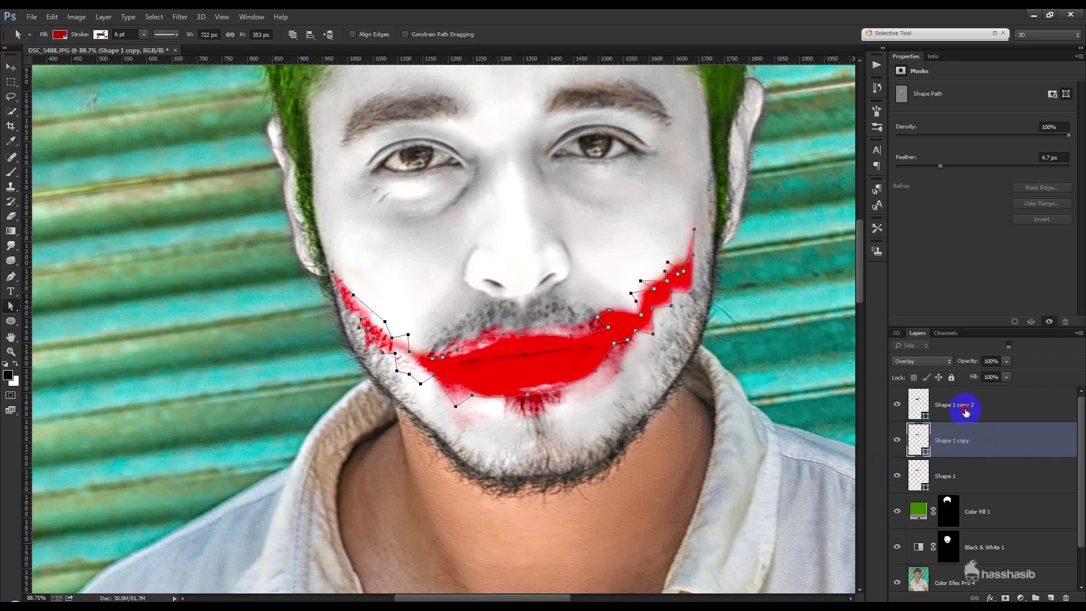
pyautogui.click(961, 434)
pyautogui.press('Delete')
pyautogui.click(974, 417)
pyautogui.hotkey('ctrl', 'j')
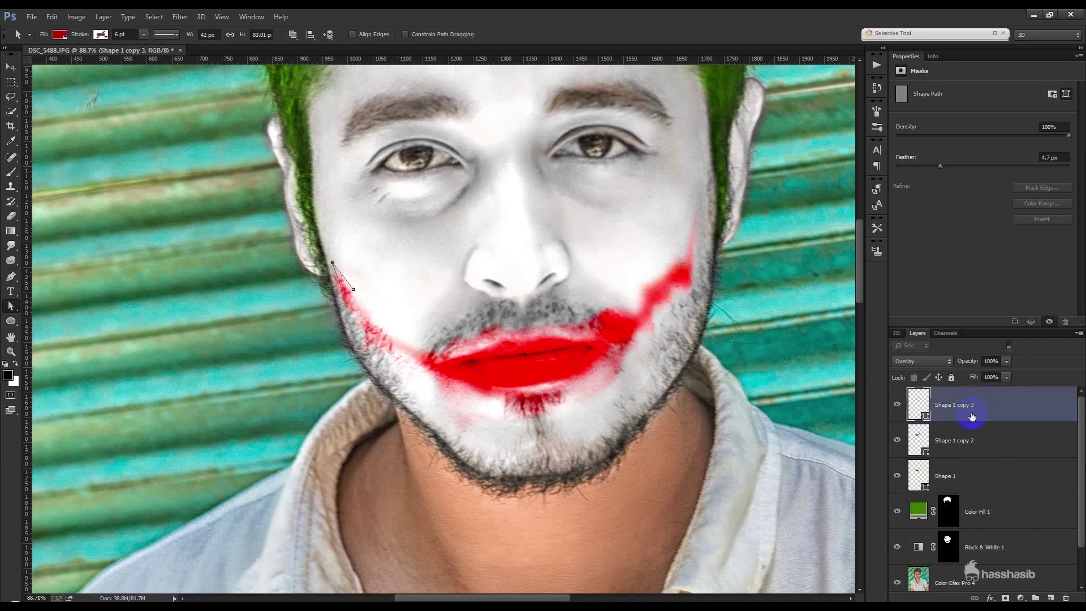
pyautogui.press('Delete')
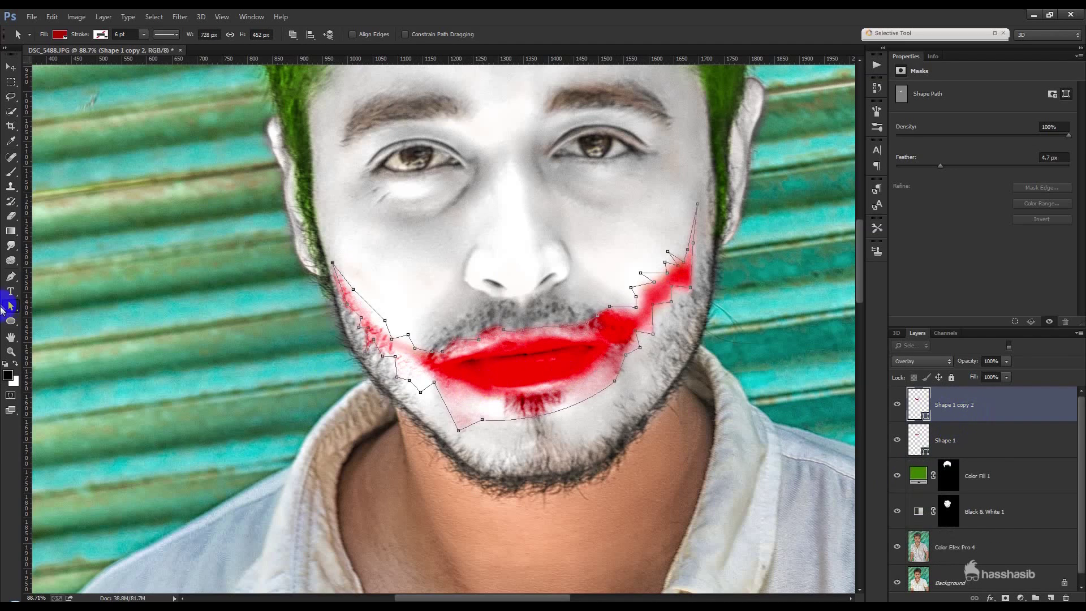
# Duplicate the reshaped smile layer to deepen the red and nudge its chin-side point.
pyautogui.moveTo(215, 235); pyautogui.dragTo(792, 518)
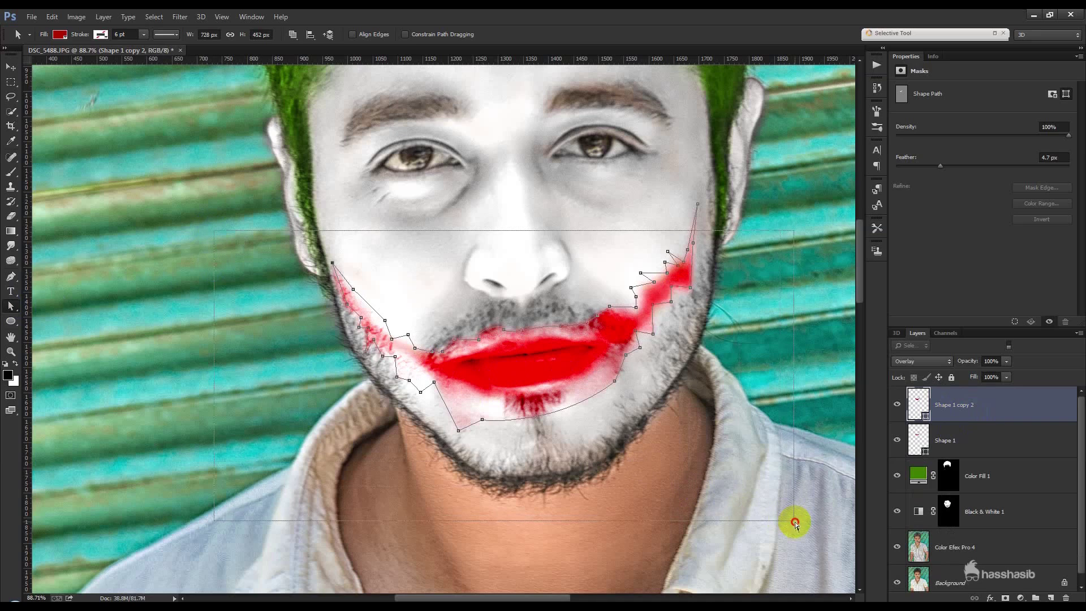
pyautogui.click(948, 404)
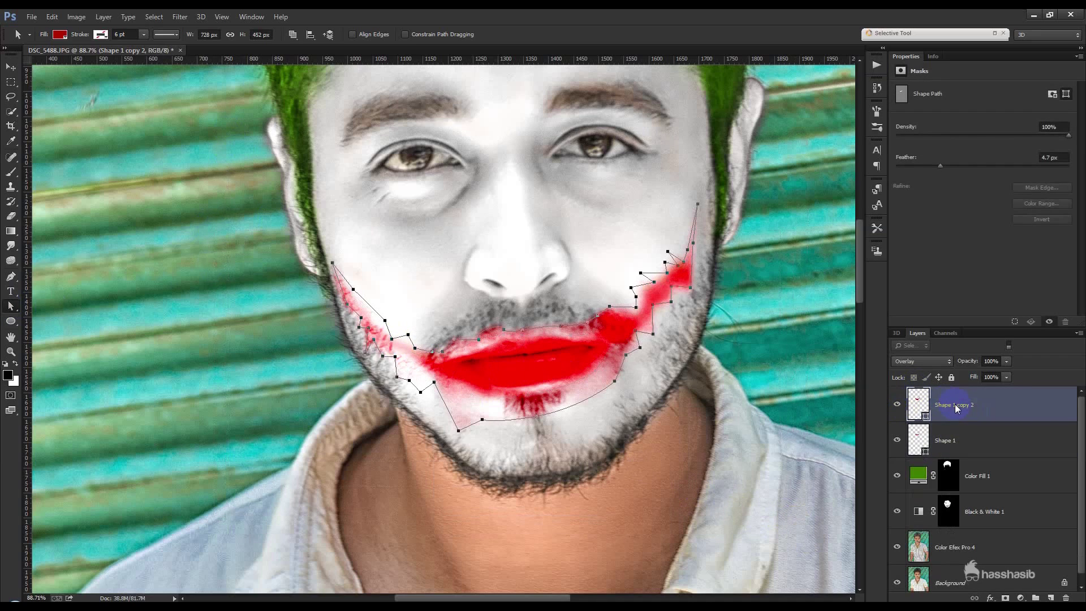
pyautogui.hotkey('ctrl', 'j')
pyautogui.click(461, 422)
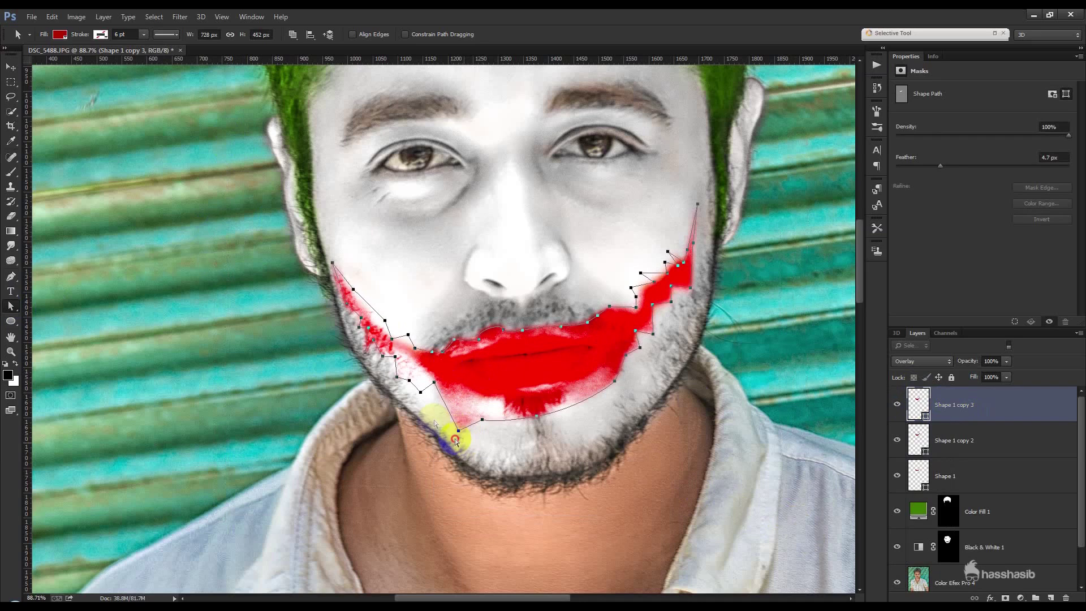
pyautogui.moveTo(459, 430); pyautogui.dragTo(454, 406)
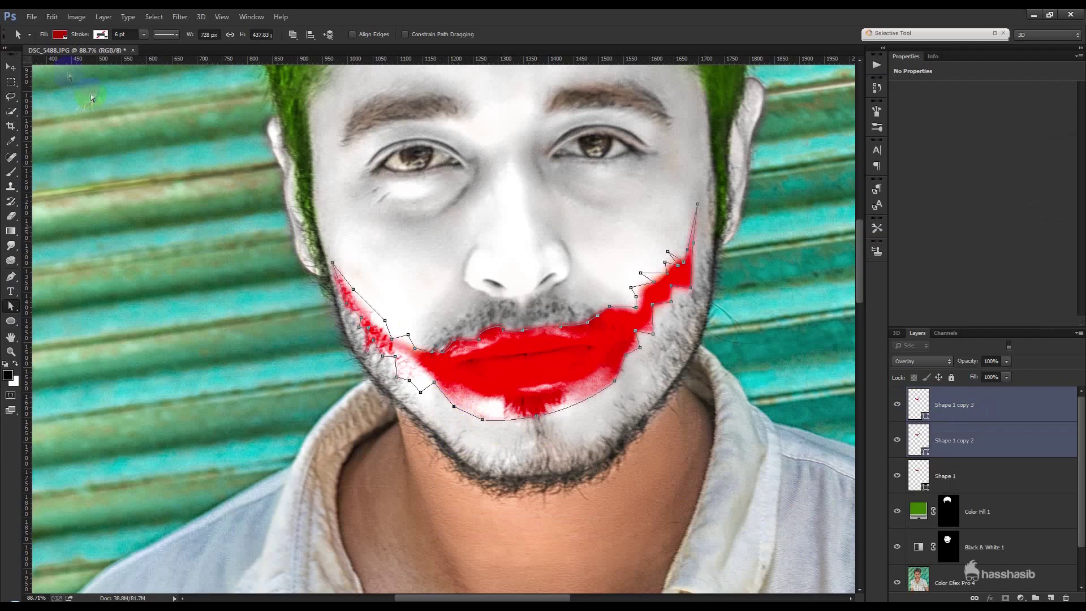
pyautogui.click(11, 67)
pyautogui.scroll(-1, 605, 351)
pyautogui.scroll(-3, 605, 349)
# Set the Black & White 1 layer's blend mode to Overlay.
pyautogui.scroll(-2, 616, 373)
pyautogui.scroll(1, 634, 376)
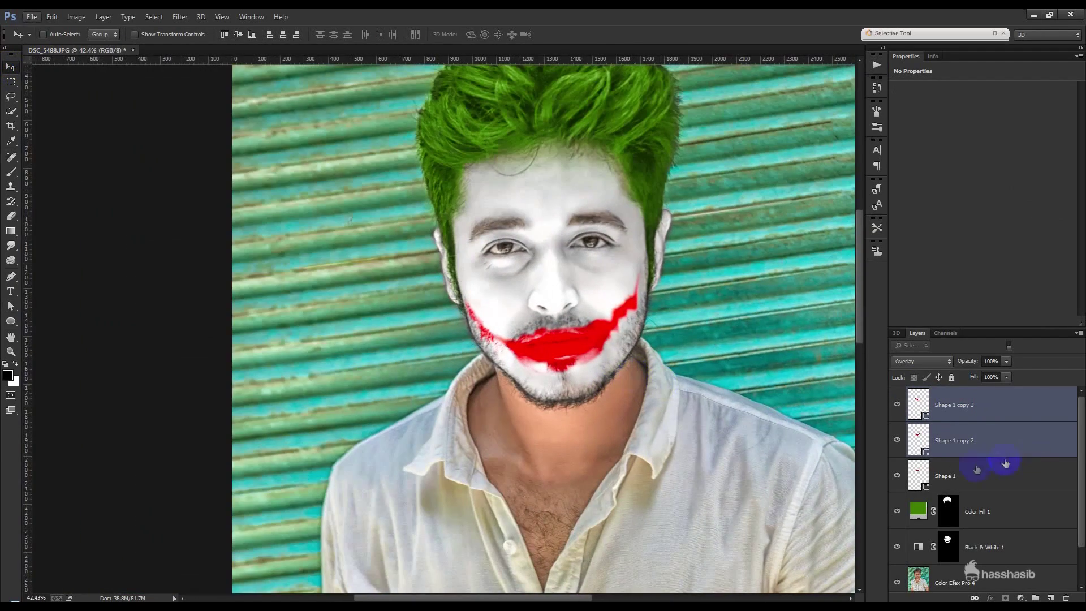
pyautogui.click(986, 547)
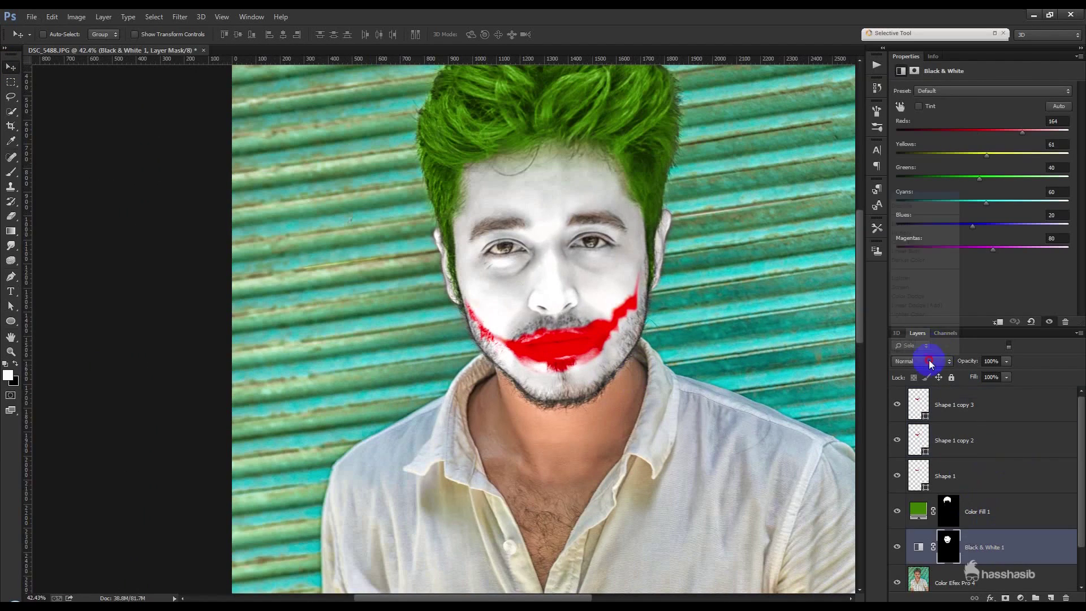
pyautogui.click(922, 360)
pyautogui.click(916, 238)
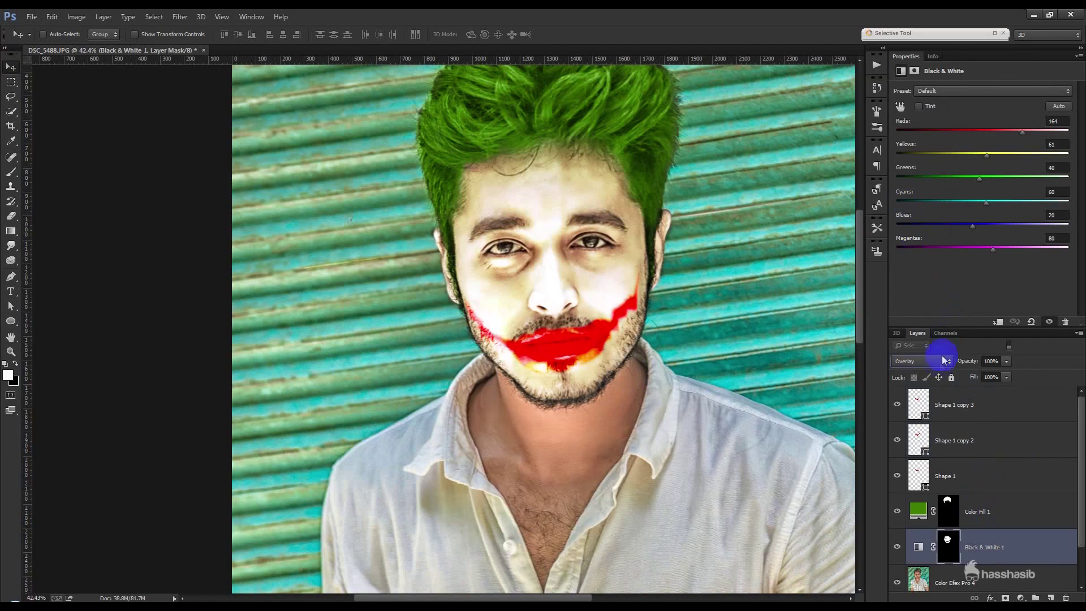
# Compare the smile layers by toggling Shape 1 copy 2's visibility, then select it.
pyautogui.scroll(-1, 941, 364)
pyautogui.scroll(-1, 941, 367)
pyautogui.scroll(-1, 941, 366)
pyautogui.scroll(1, 941, 367)
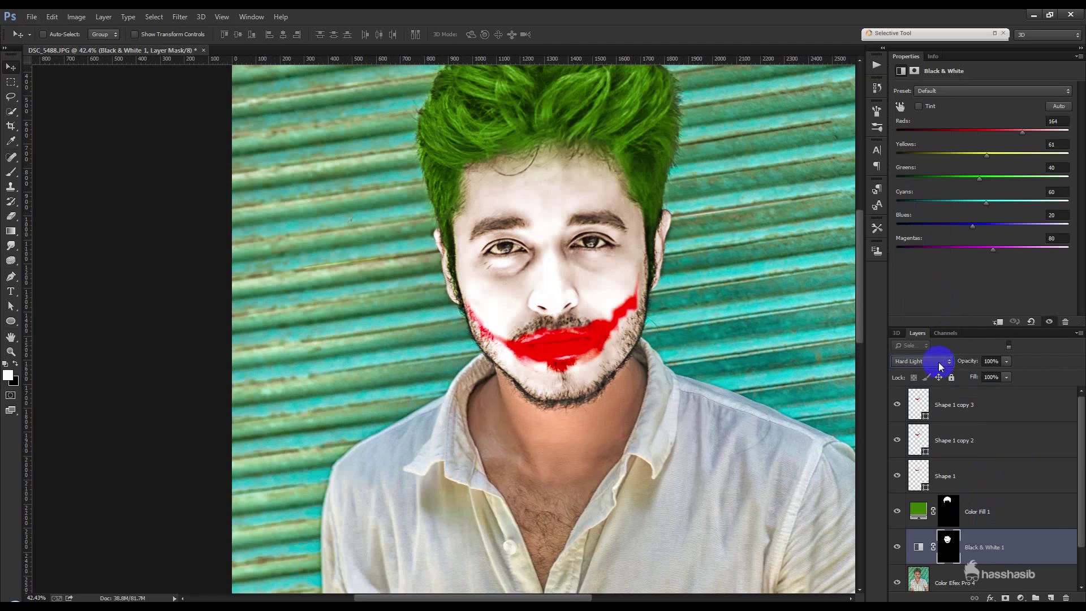
pyautogui.click(988, 407)
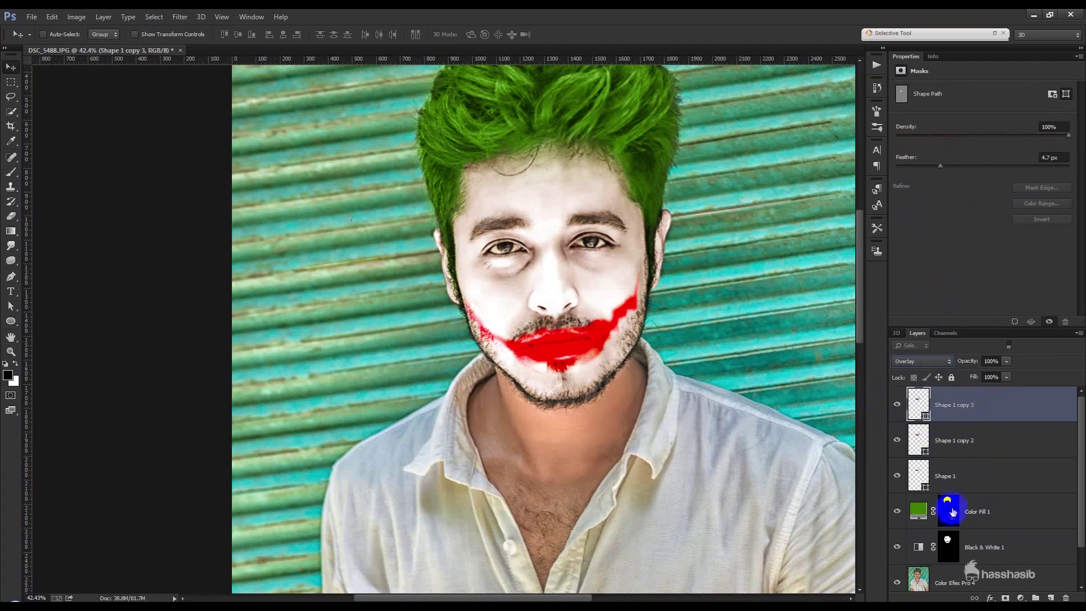
pyautogui.click(897, 441)
pyautogui.click(922, 440)
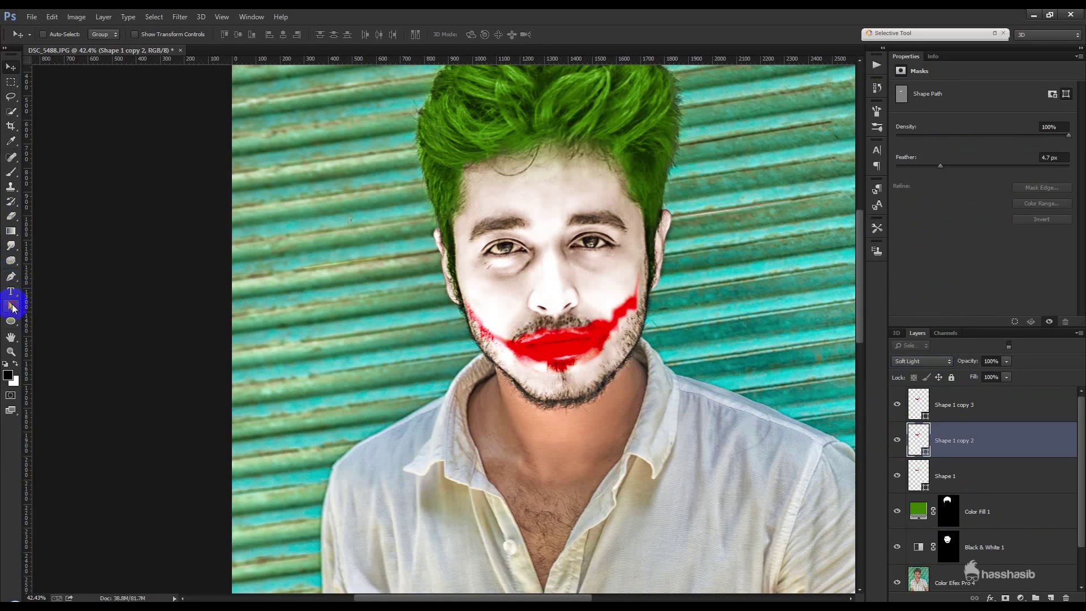
# Reshape the Shape 1 smile's bottom edge and lower its left-side point.
pyautogui.click(13, 307)
pyautogui.click(564, 388)
pyautogui.scroll(1, 564, 388)
pyautogui.scroll(2, 565, 388)
pyautogui.click(922, 470)
pyautogui.keyDown('shift'); pyautogui.click(523, 346); pyautogui.keyUp('shift')
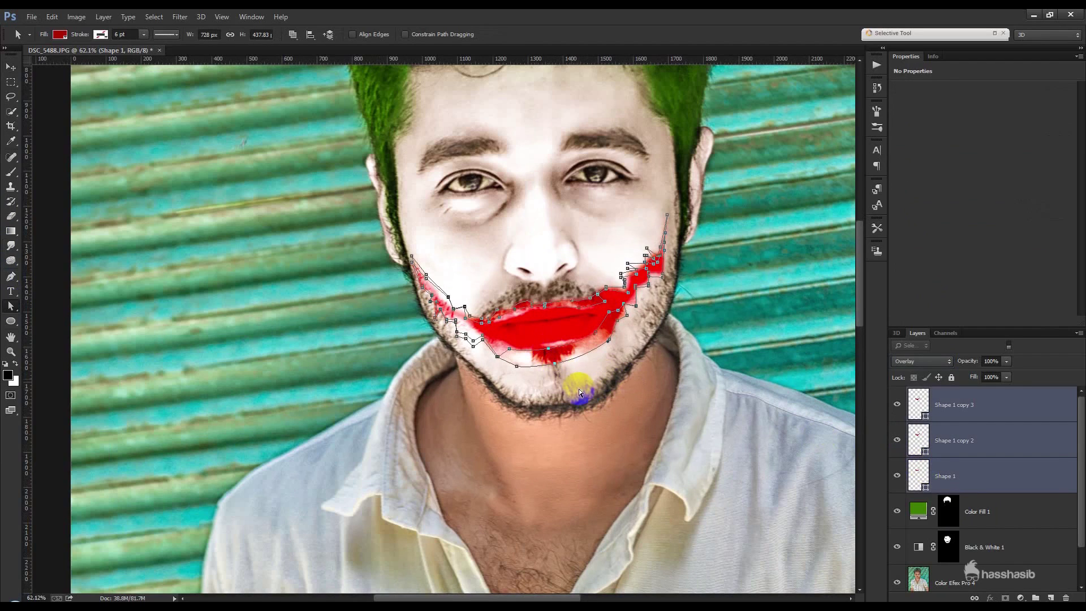
pyautogui.click(923, 477)
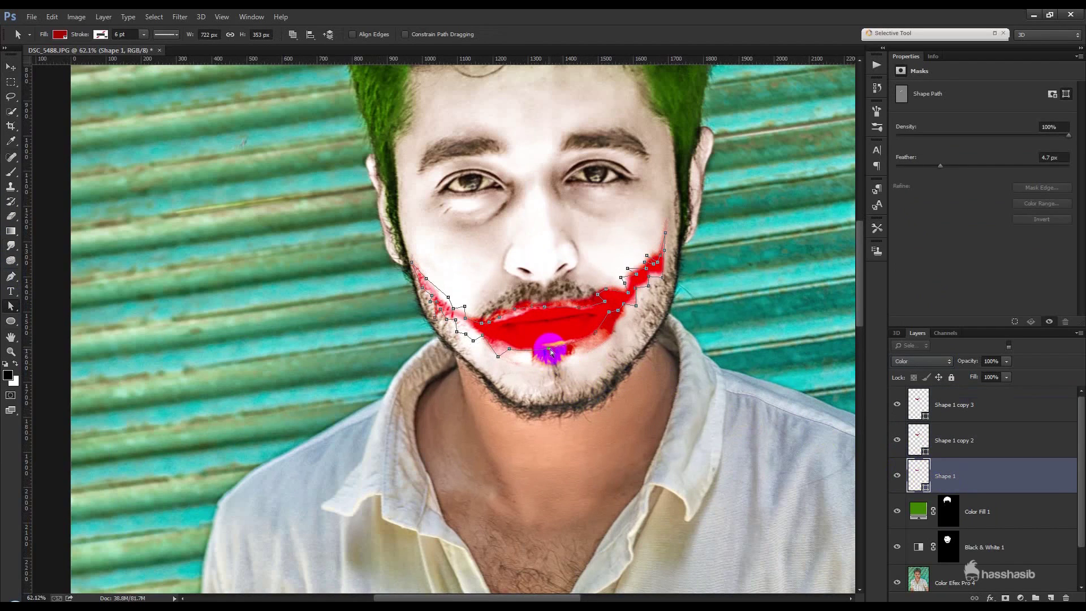
pyautogui.moveTo(551, 357); pyautogui.dragTo(620, 322)
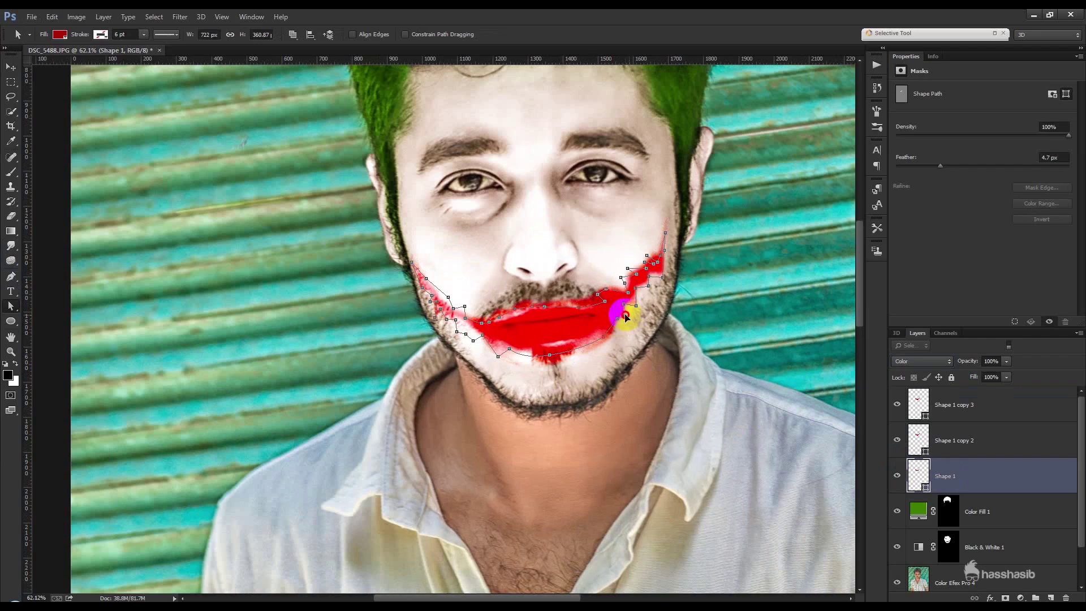
pyautogui.moveTo(510, 349); pyautogui.dragTo(479, 333)
# Blend the Shape 1 smile into the skin with Soft Light and zoom in on the face.
pyautogui.click(916, 362)
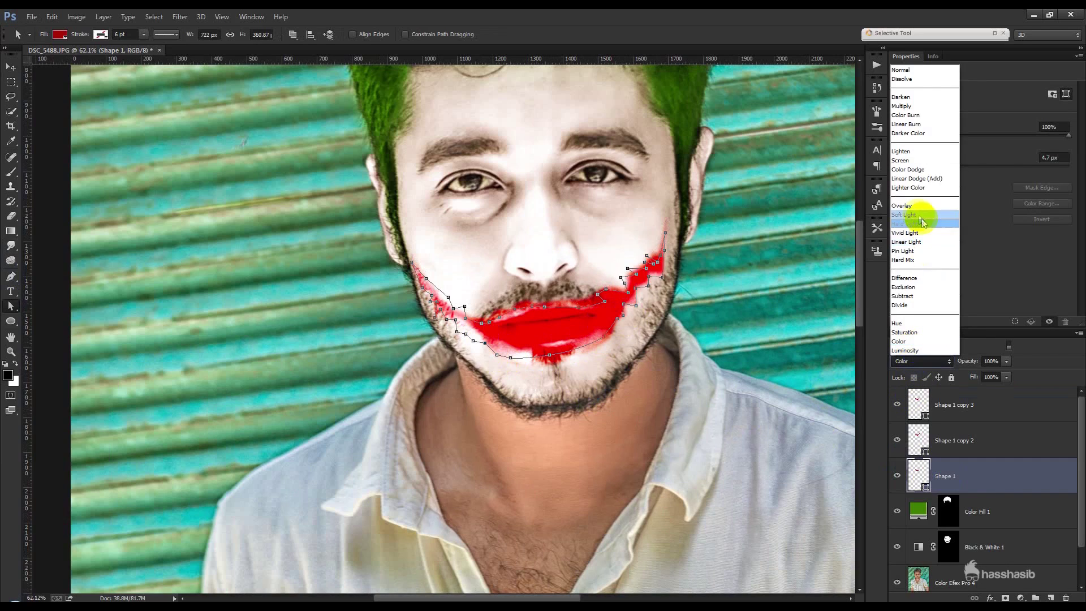
pyautogui.click(921, 214)
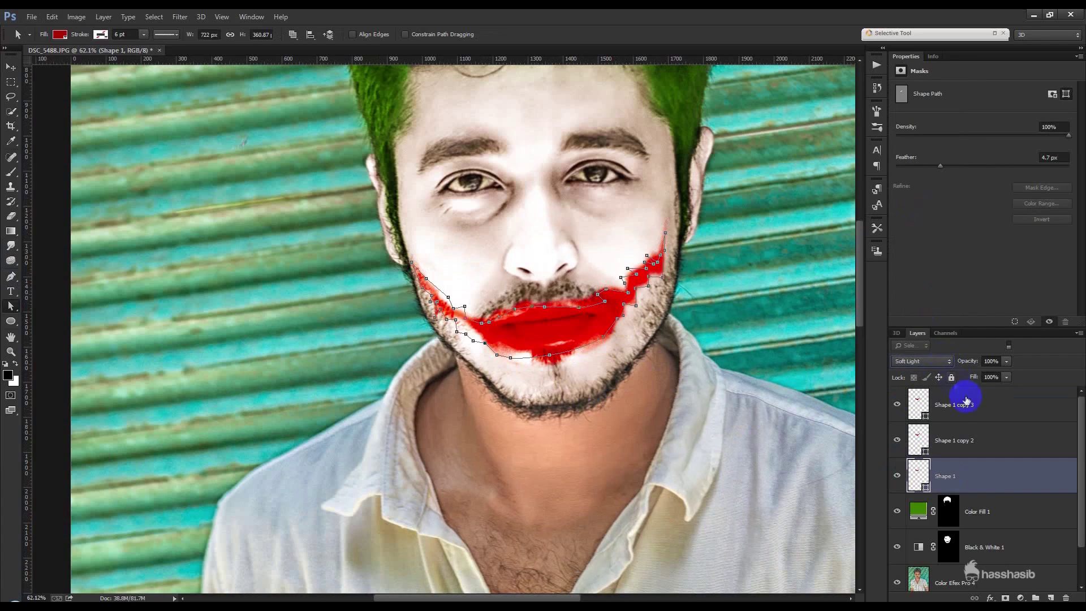
pyautogui.click(7, 68)
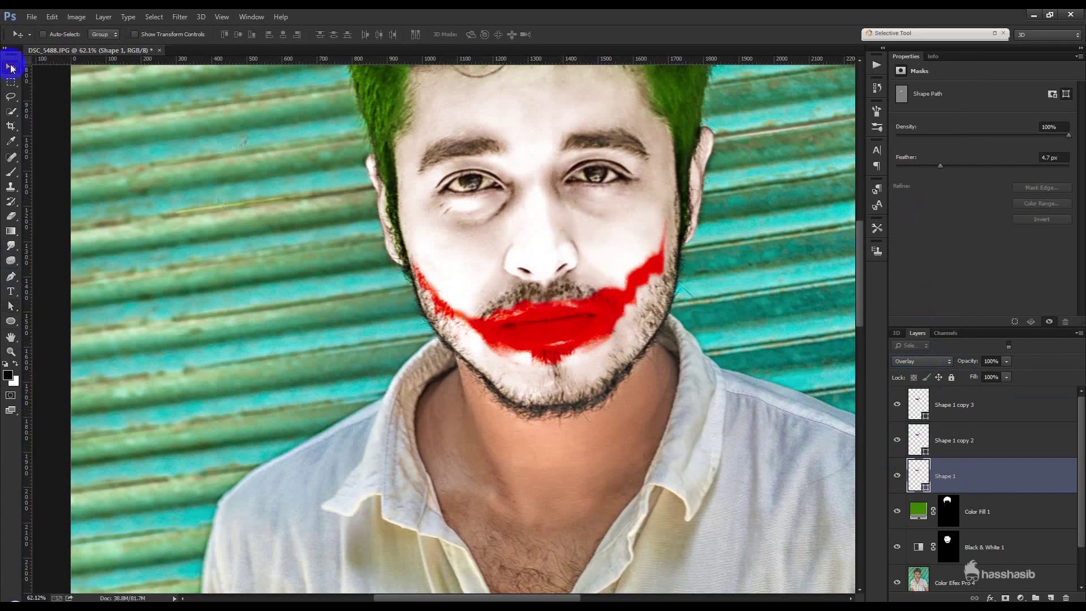
pyautogui.hotkey('ctrl', '0')
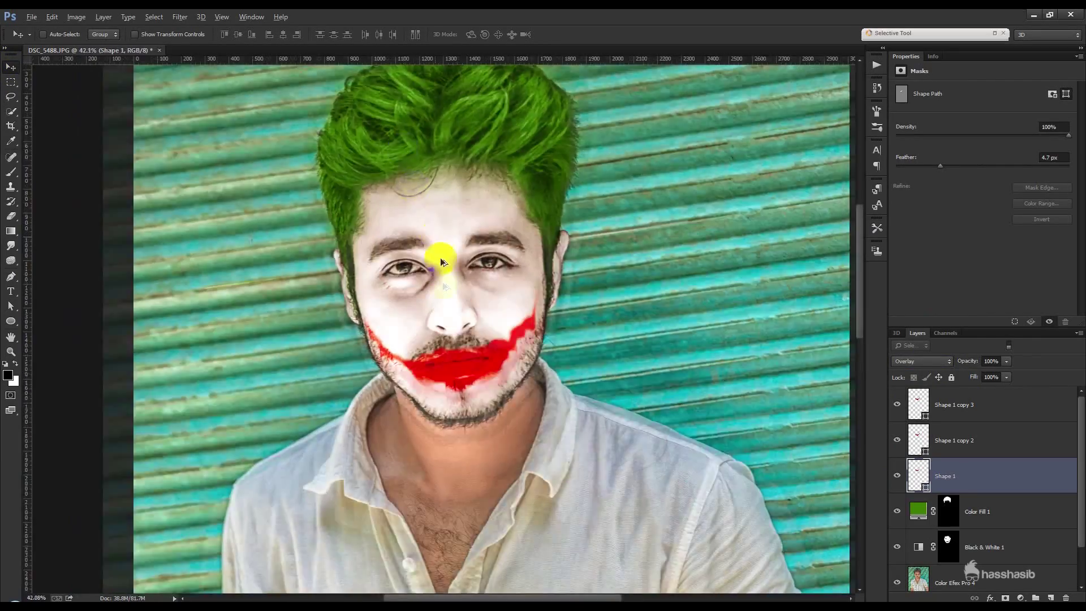
pyautogui.moveTo(402, 147); pyautogui.dragTo(433, 261)
pyautogui.click(972, 403)
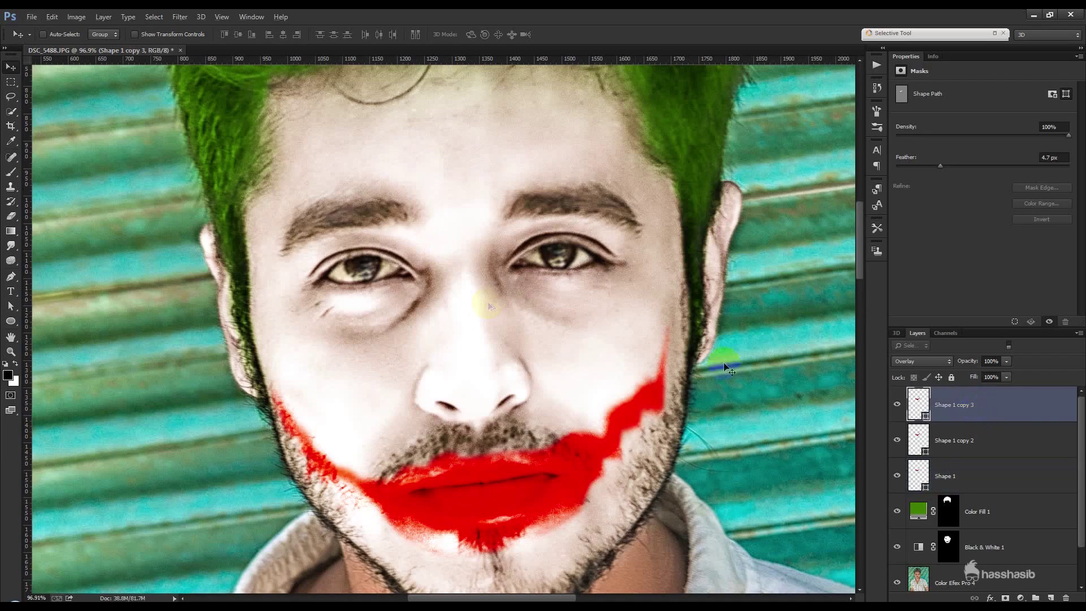
# Trace a jagged spiky shape with the Pen across the forehead above the left brow and down the inner eye.
pyautogui.scroll(3, 461, 291)
pyautogui.click(11, 277)
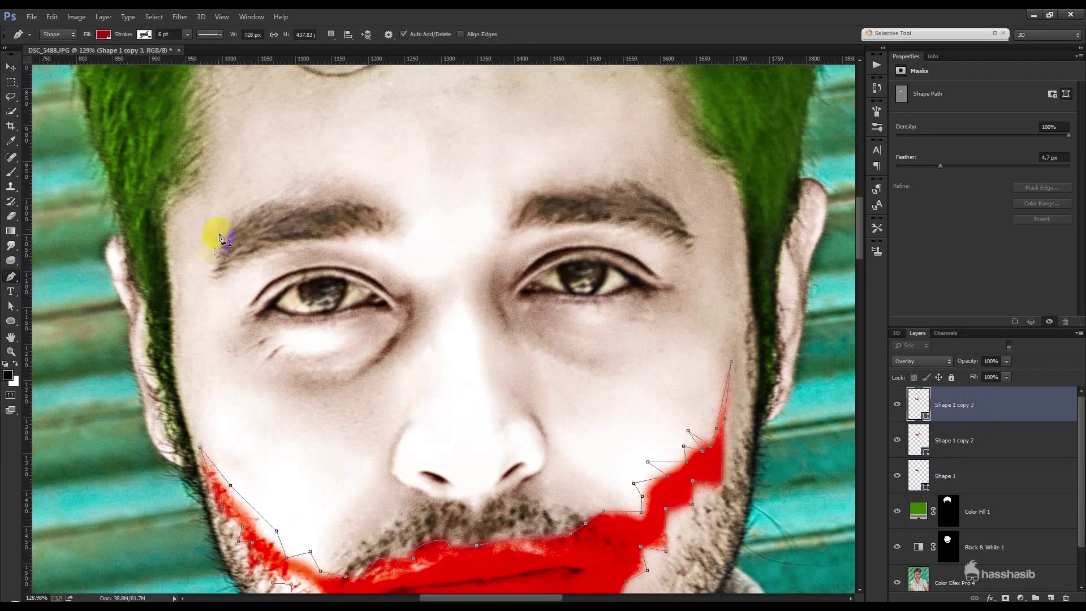
pyautogui.click(182, 213)
pyautogui.click(225, 129)
pyautogui.click(241, 184)
pyautogui.click(266, 127)
pyautogui.click(274, 168)
pyautogui.click(335, 136)
pyautogui.click(310, 167)
pyautogui.click(384, 119)
pyautogui.click(364, 172)
pyautogui.click(448, 137)
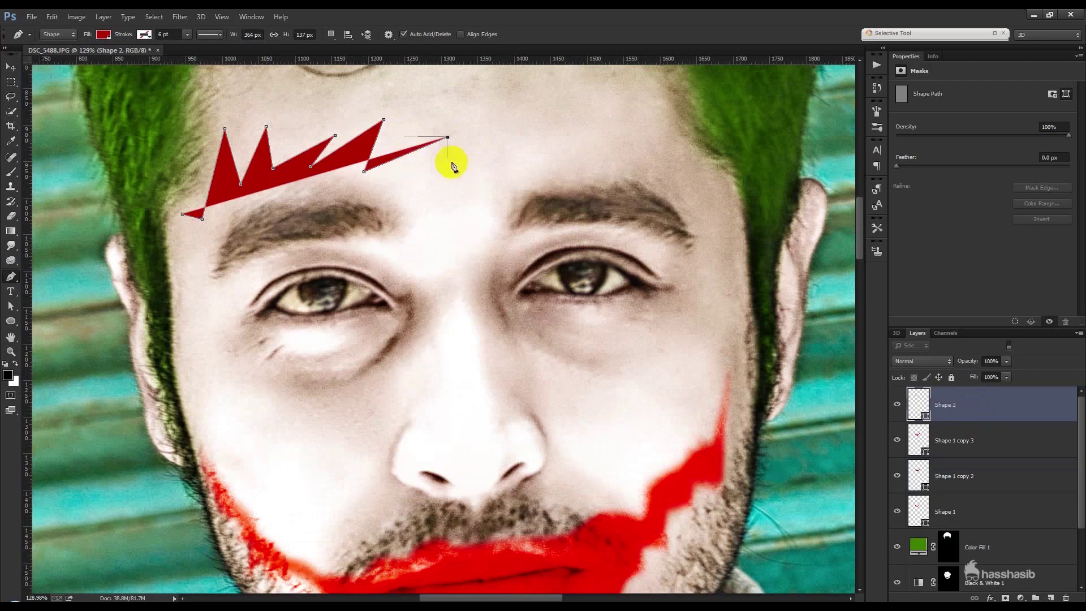
pyautogui.click(437, 163)
pyautogui.click(404, 190)
pyautogui.click(460, 188)
pyautogui.click(420, 235)
# Continue the starburst spikes under the eye and down the cheek, closing it at the temple.
pyautogui.click(447, 287)
pyautogui.click(410, 316)
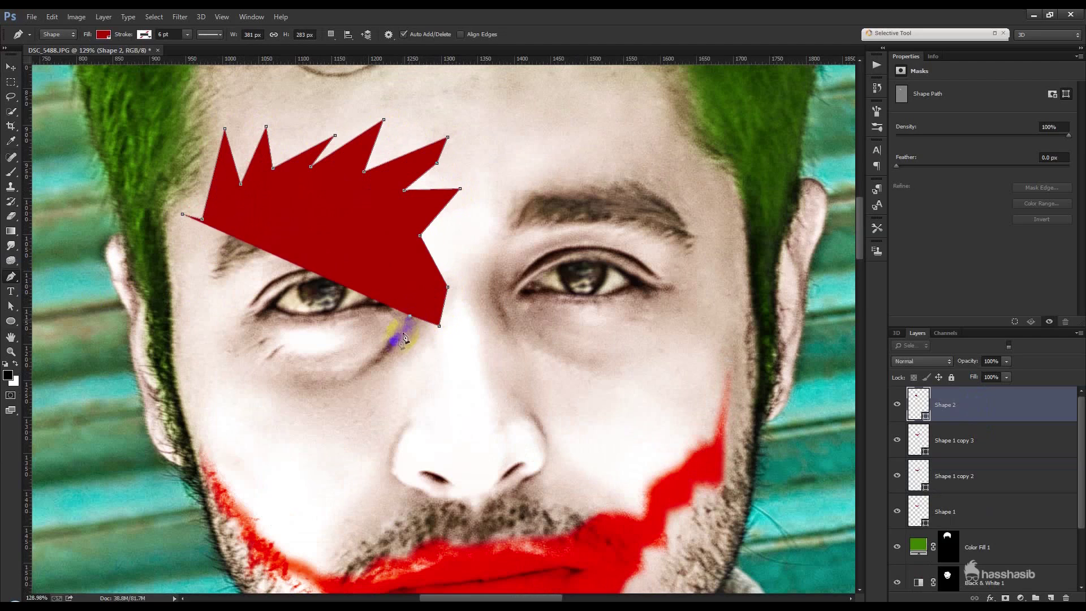
pyautogui.click(398, 340)
pyautogui.click(341, 356)
pyautogui.hotkey('ctrl', 'z')
pyautogui.click(382, 366)
pyautogui.click(378, 329)
pyautogui.click(350, 373)
pyautogui.click(335, 349)
pyautogui.click(321, 419)
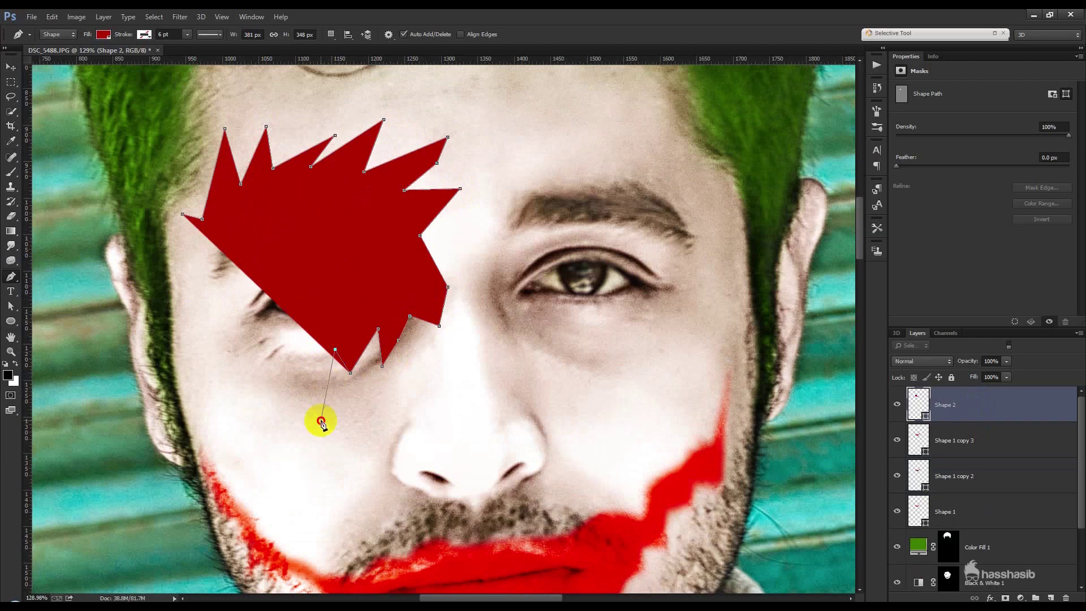
pyautogui.click(300, 352)
pyautogui.click(280, 395)
pyautogui.click(250, 339)
pyautogui.click(218, 395)
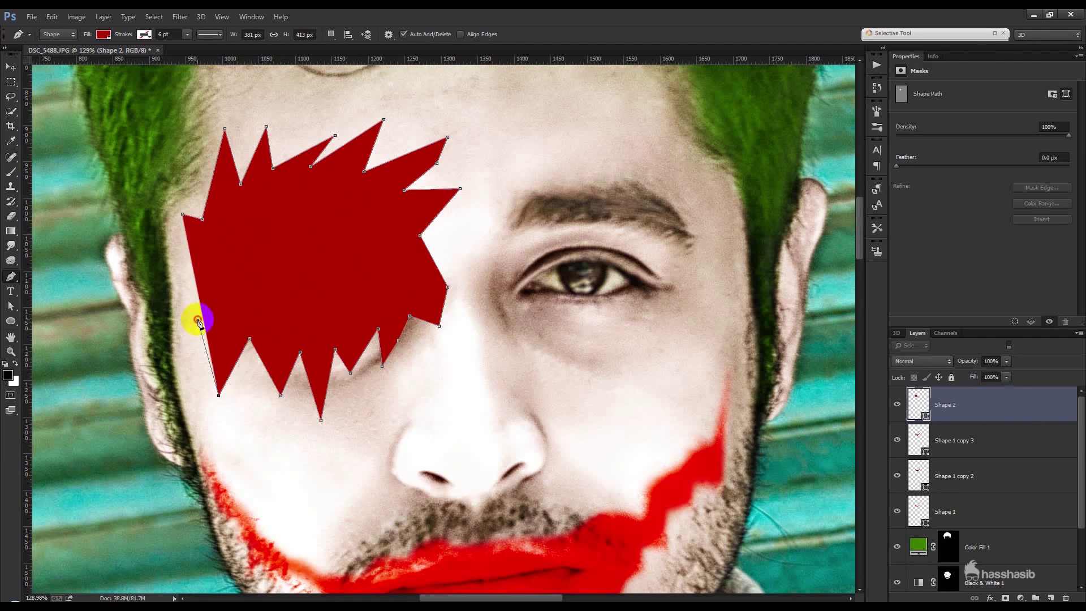
pyautogui.click(213, 339)
pyautogui.click(189, 370)
pyautogui.click(209, 303)
pyautogui.click(186, 273)
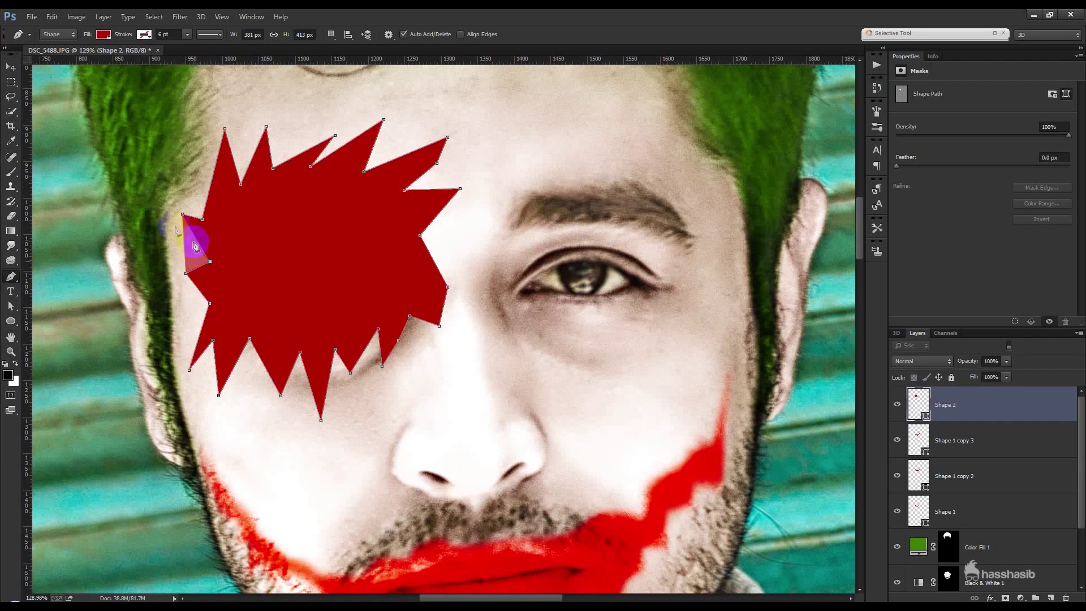
pyautogui.click(182, 215)
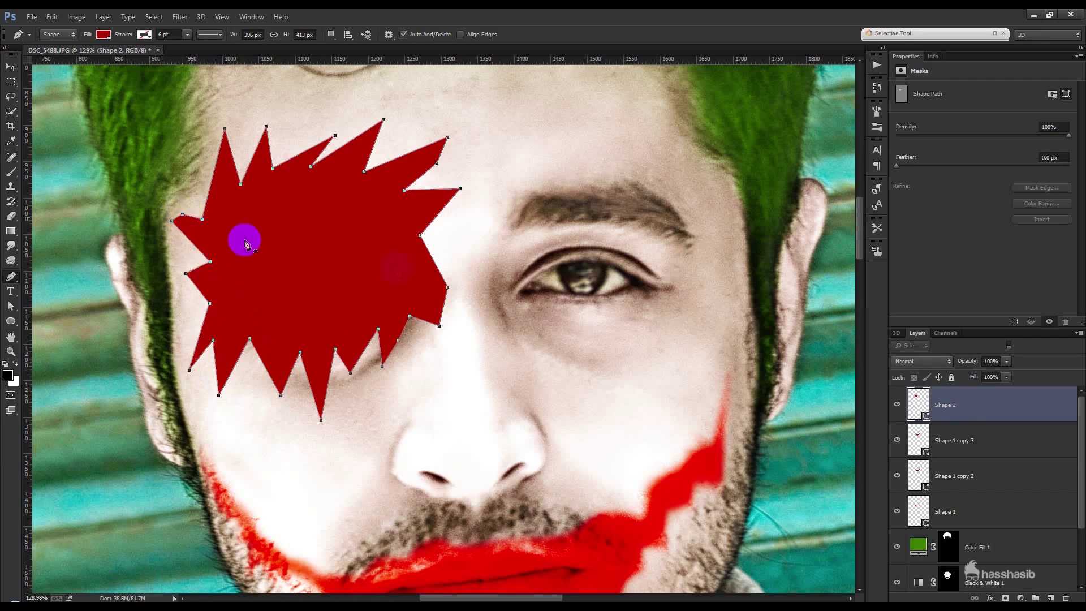
# Try Overlay blending on the eye shape and set its fill colour to black.
pyautogui.click(955, 362)
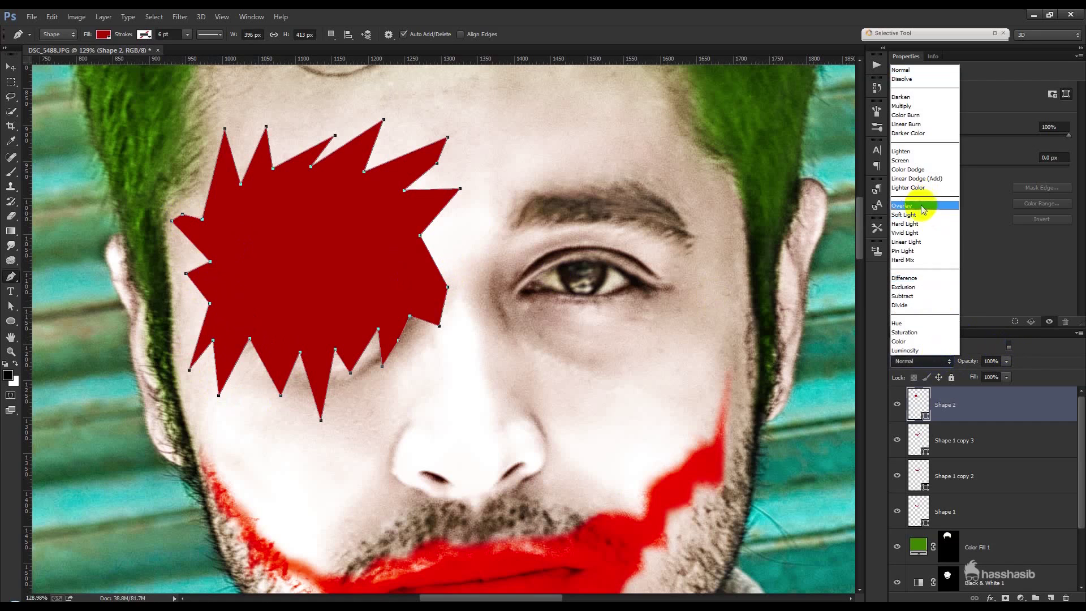
pyautogui.click(919, 210)
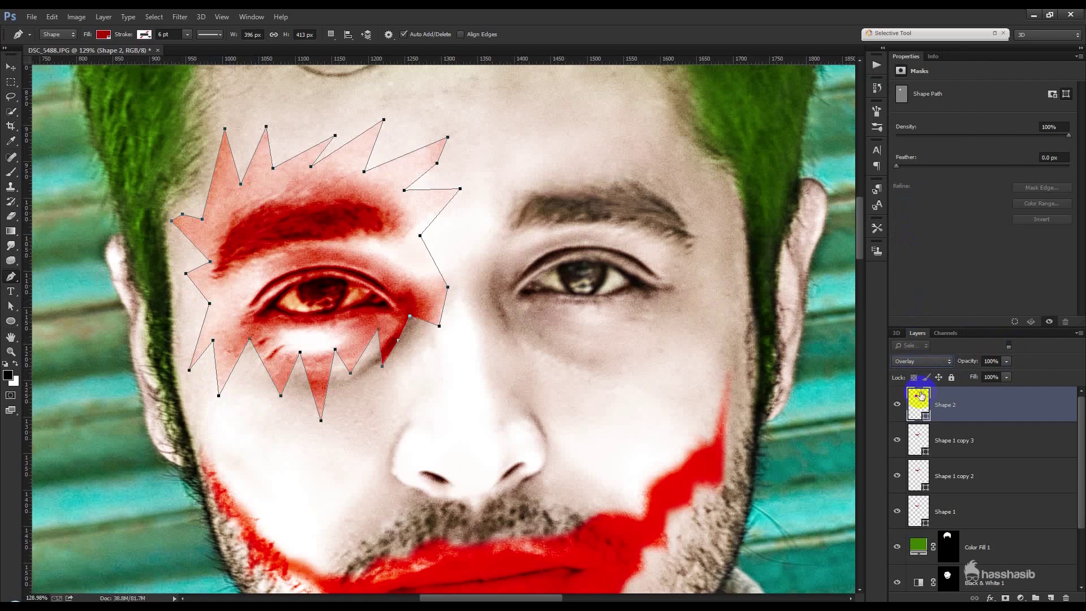
pyautogui.doubleClick(920, 396)
pyautogui.moveTo(807, 303); pyautogui.dragTo(655, 322)
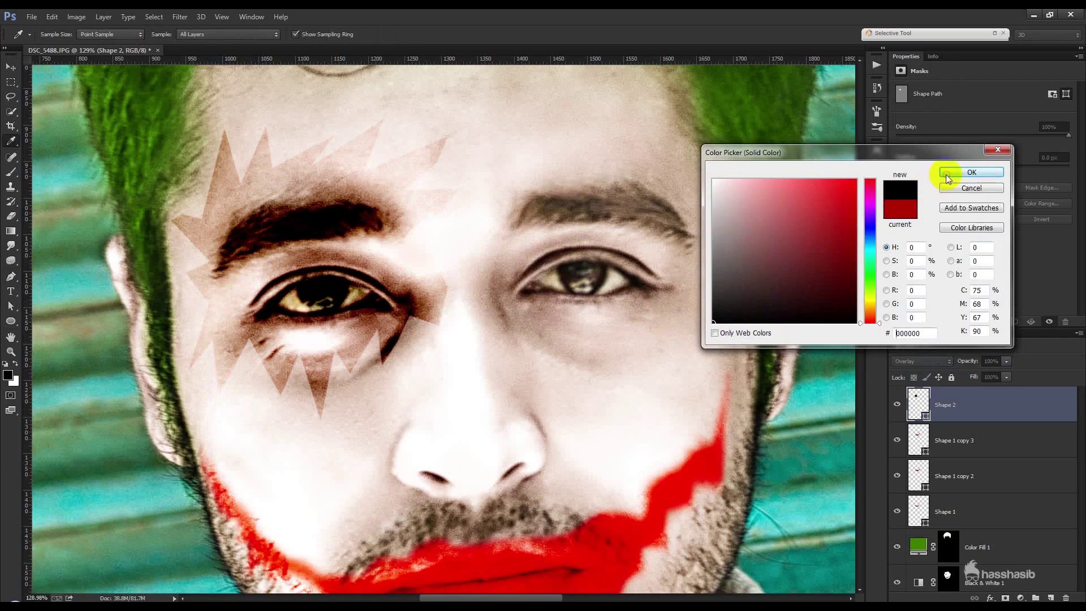
pyautogui.click(948, 172)
# Try Color blending on the eye shape, then return it to Normal.
pyautogui.click(912, 361)
pyautogui.click(915, 342)
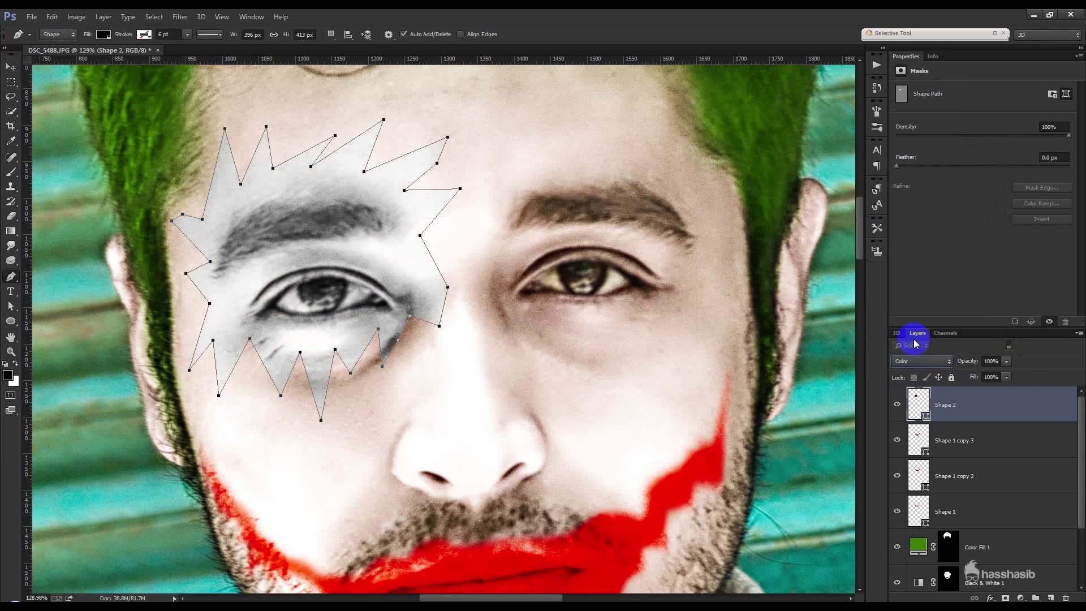
pyautogui.scroll(-1, 920, 361)
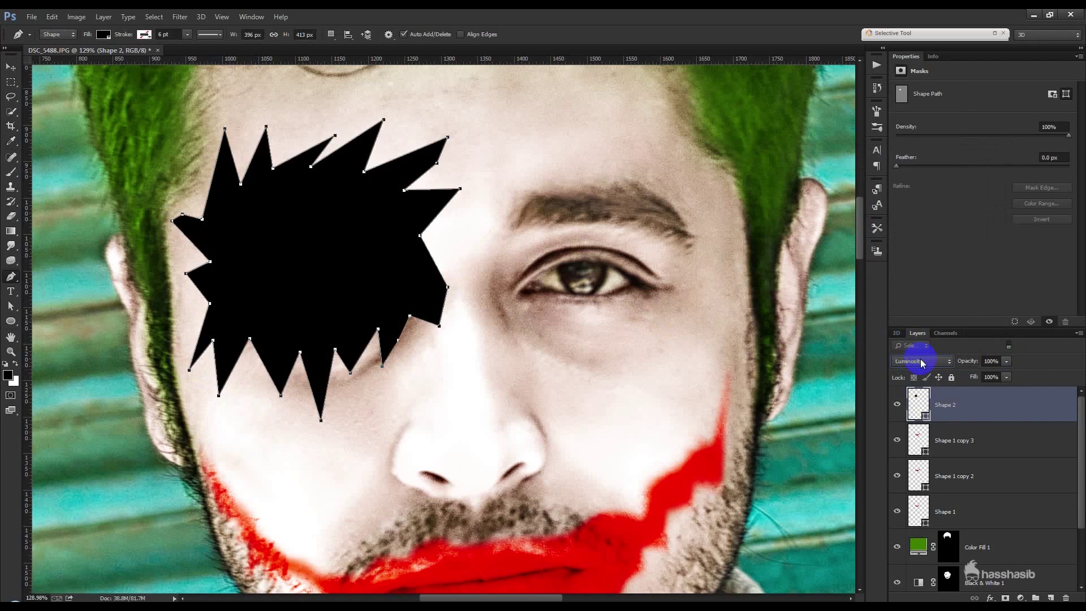
pyautogui.scroll(3, 920, 361)
pyautogui.scroll(3, 921, 362)
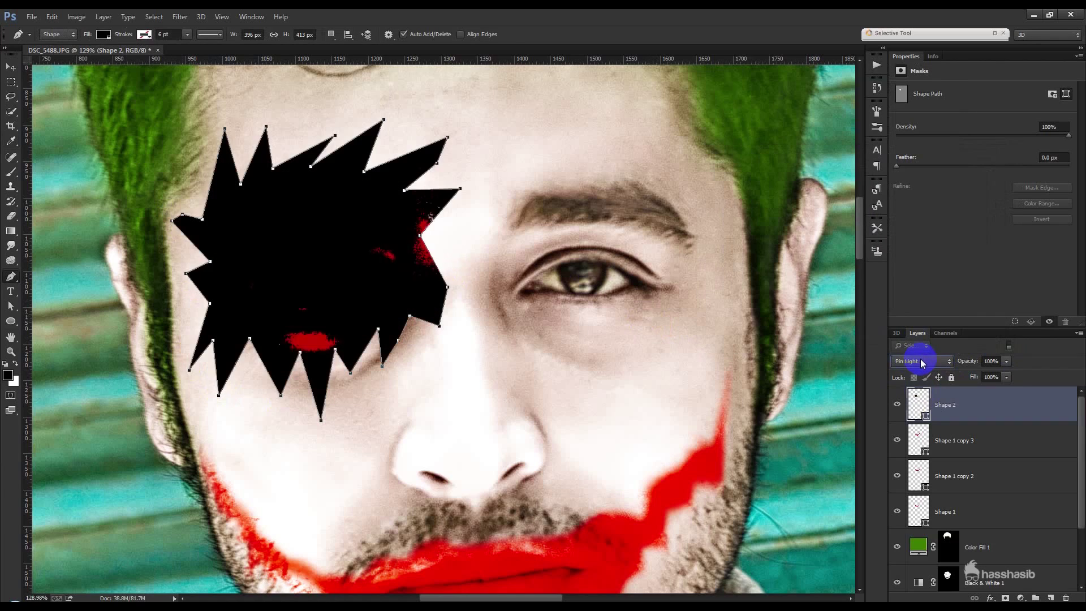
pyautogui.scroll(1, 920, 362)
pyautogui.scroll(2, 920, 362)
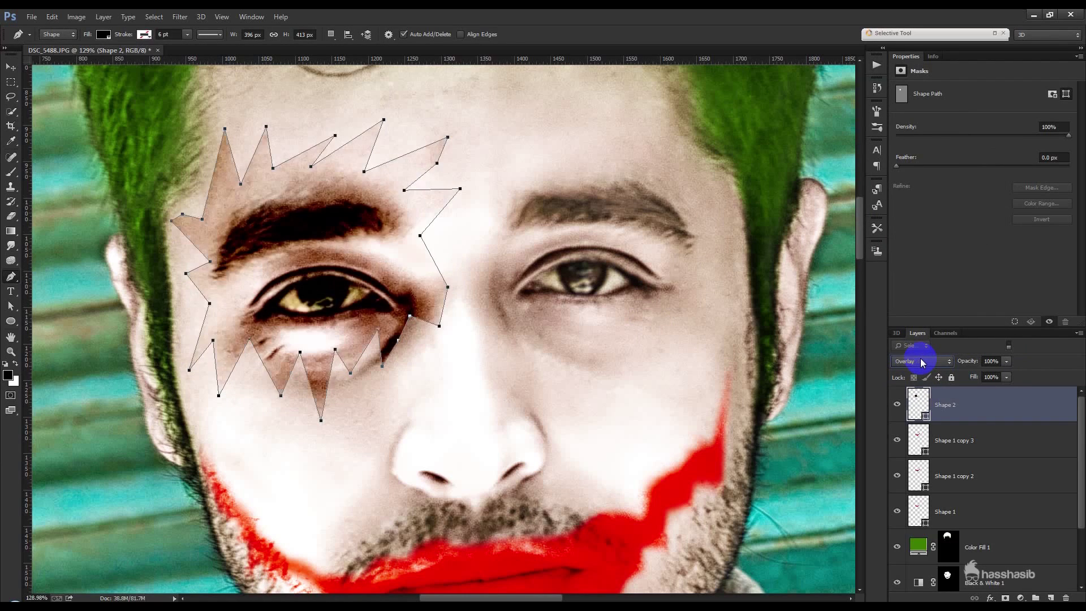
pyautogui.scroll(-1, 921, 362)
pyautogui.scroll(-2, 920, 361)
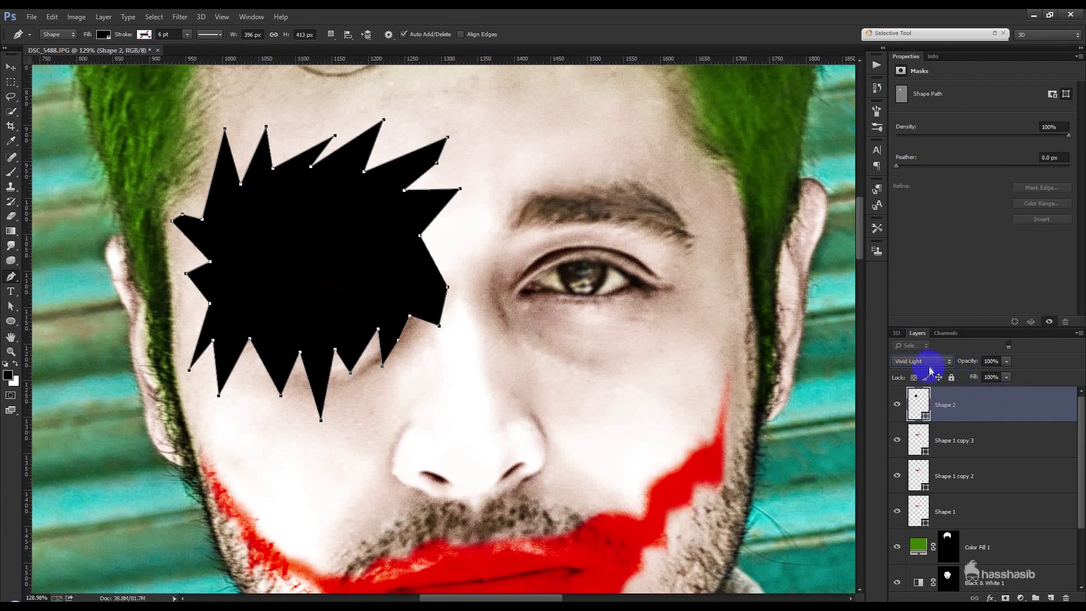
pyautogui.click(929, 363)
pyautogui.click(921, 76)
# Split the Blend If sliders in Blending Options so the eye shows through the black shape.
pyautogui.doubleClick(1015, 399)
pyautogui.moveTo(752, 322); pyautogui.dragTo(752, 150)
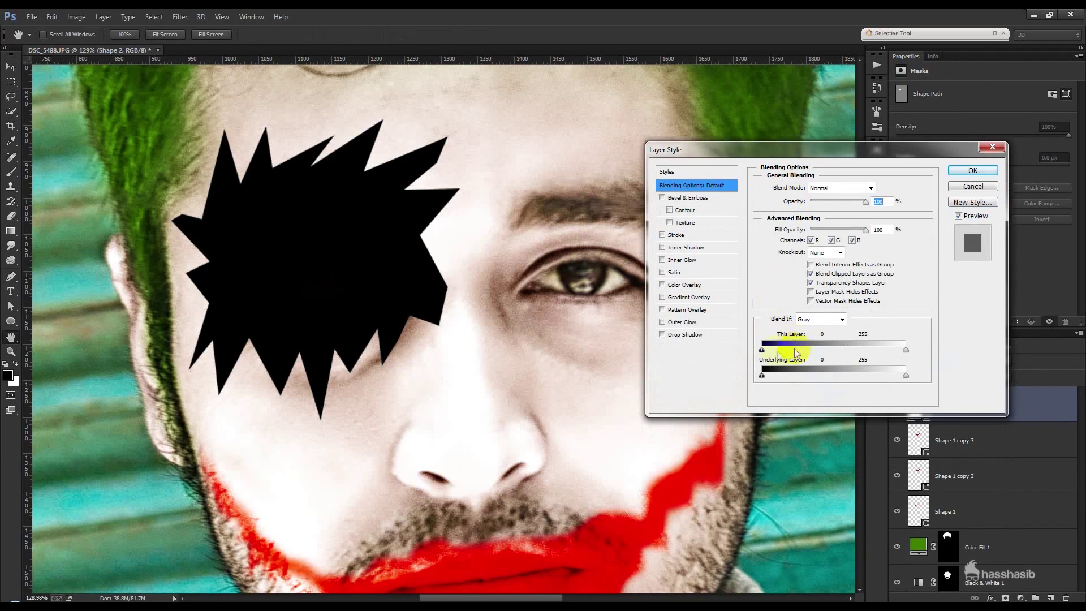
pyautogui.moveTo(762, 349)
pyautogui.mouseDown()
pyautogui.moveTo(865, 373)
pyautogui.moveTo(724, 376)
pyautogui.mouseUp()
pyautogui.moveTo(906, 375)
pyautogui.mouseDown()
pyautogui.moveTo(832, 371)
pyautogui.moveTo(842, 373)
pyautogui.mouseUp()
pyautogui.moveTo(905, 350); pyautogui.dragTo(831, 350)
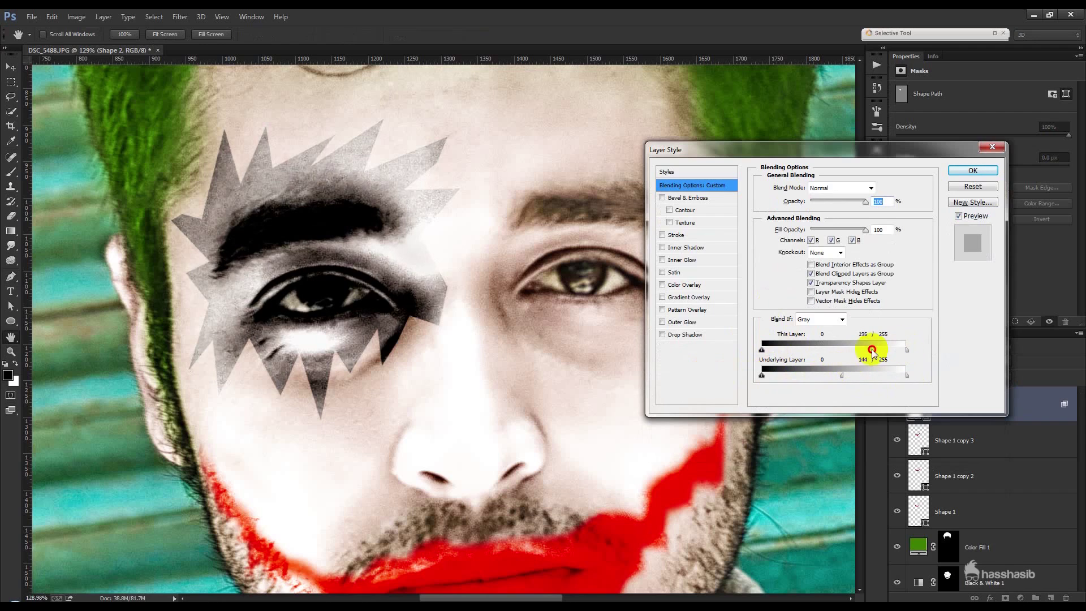
pyautogui.click(973, 170)
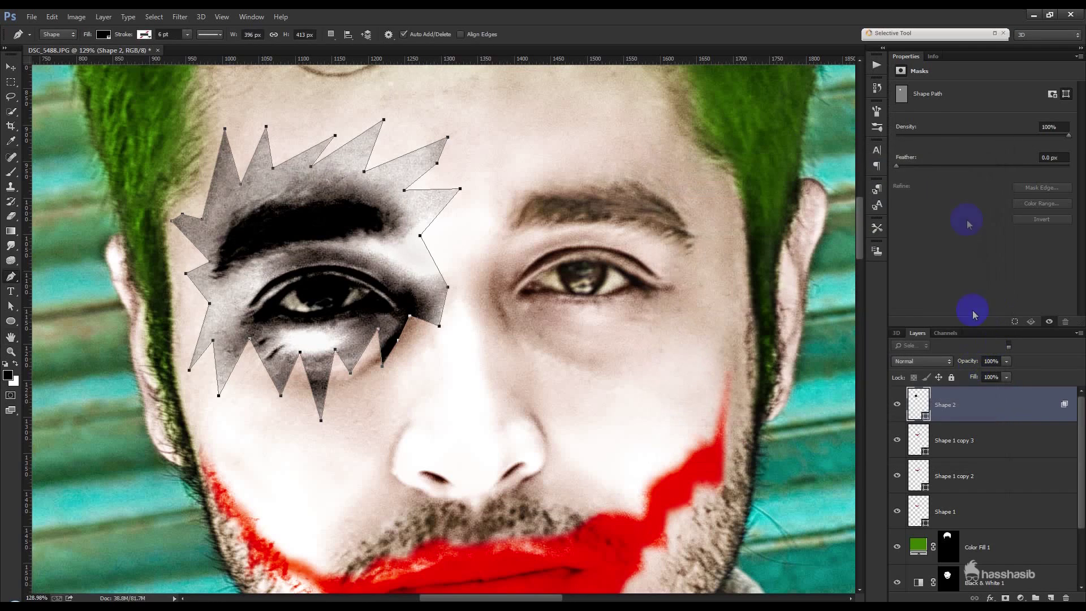
# Feather the eye shape's edges, nudge it into place, and copy it onto the other eye.
pyautogui.moveTo(920, 167); pyautogui.dragTo(937, 167)
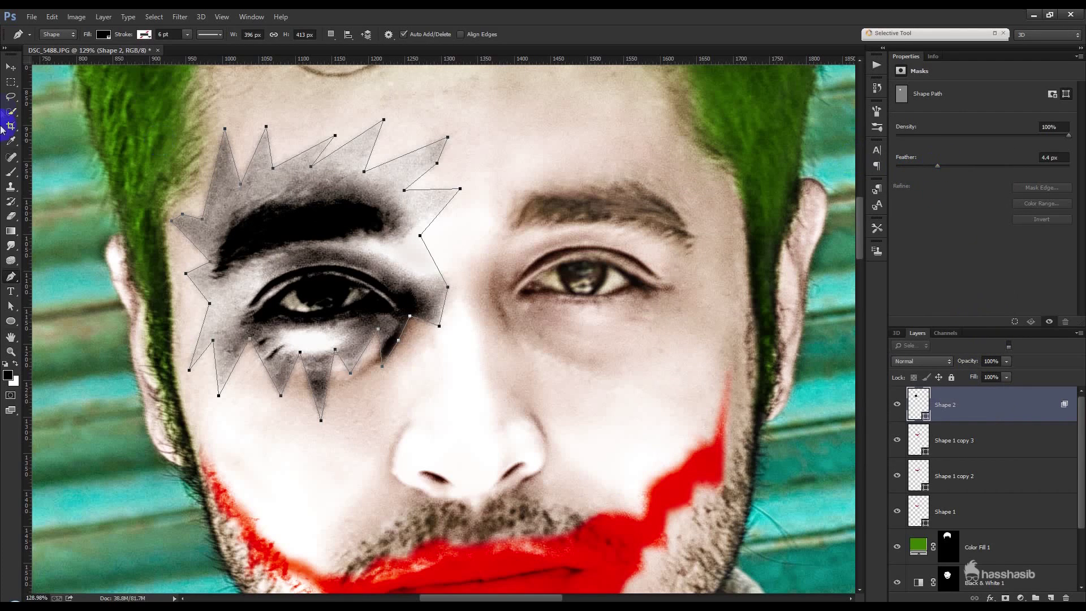
pyautogui.click(10, 67)
pyautogui.moveTo(300, 226); pyautogui.dragTo(304, 239)
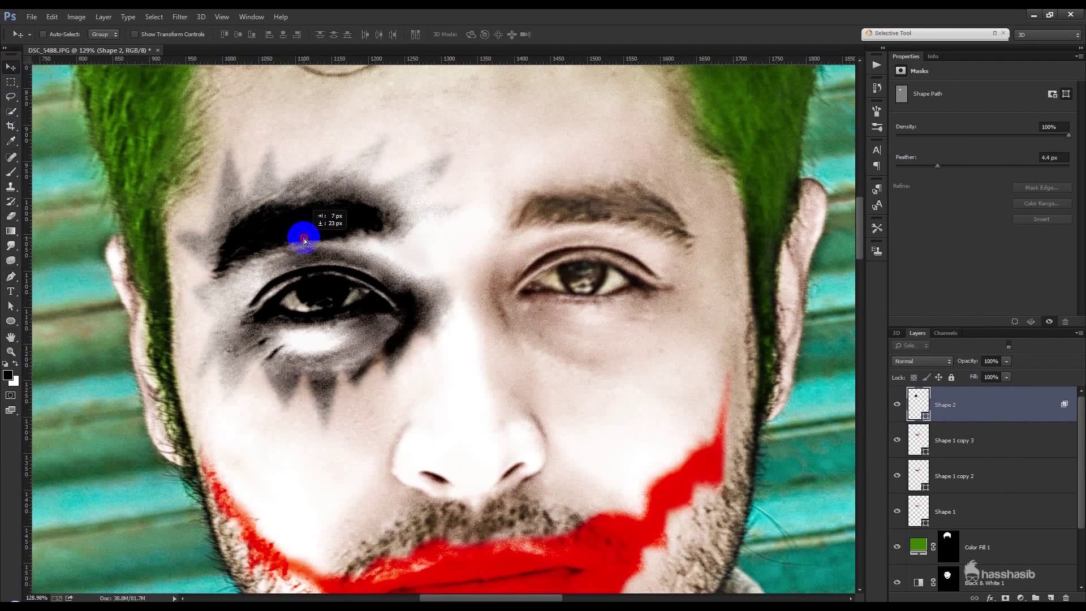
pyautogui.hotkey('ctrl', '0')
pyautogui.moveTo(307, 239)
pyautogui.mouseDown()
pyautogui.moveTo(312, 261)
pyautogui.moveTo(425, 255)
pyautogui.mouseUp()
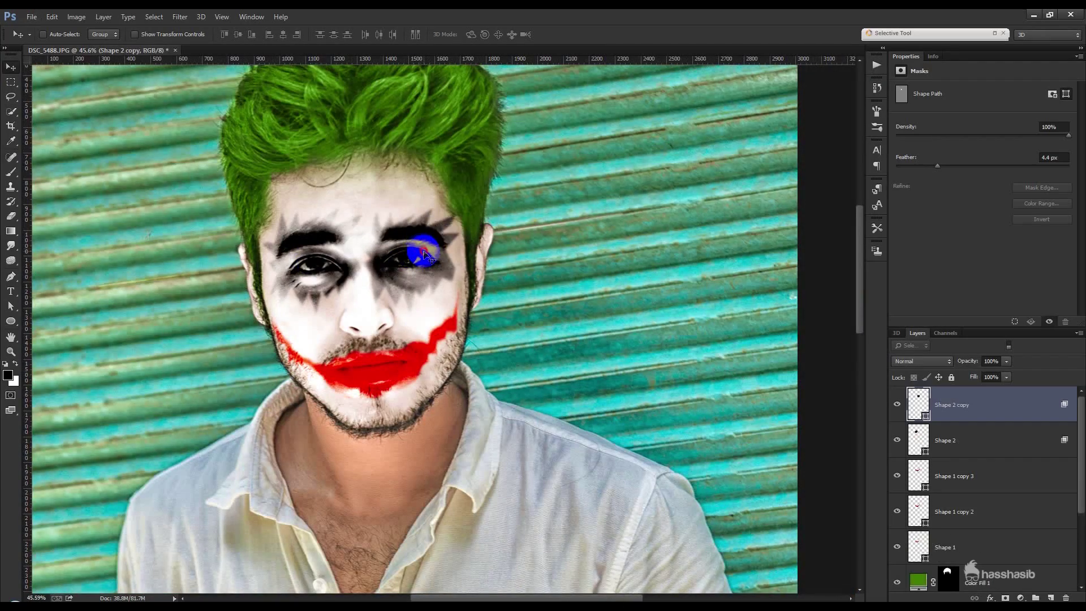
# Flip the Shape 2 copy makeup horizontally, then tilt and shrink it over the right eye.
pyautogui.scroll(3, 426, 255)
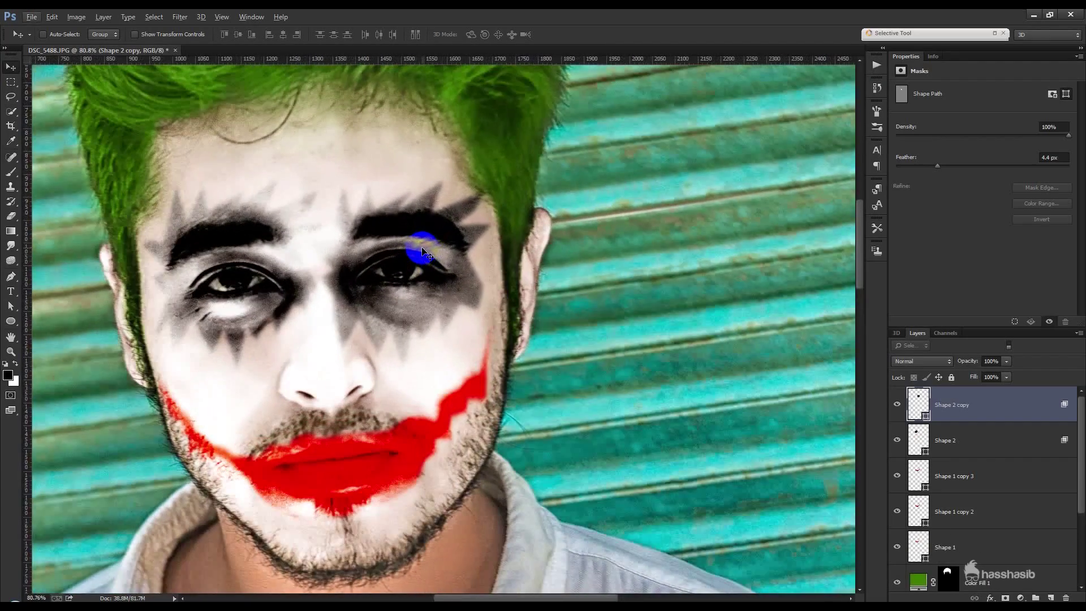
pyautogui.hotkey('ctrl', 't')
pyautogui.rightClick(425, 261)
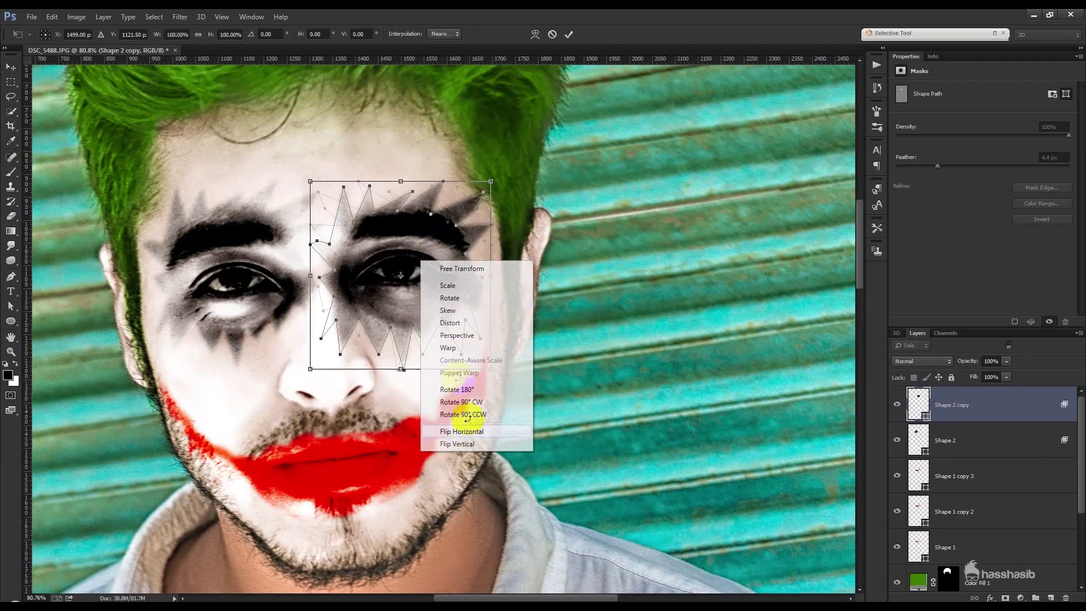
pyautogui.click(453, 427)
pyautogui.moveTo(475, 293)
pyautogui.mouseDown()
pyautogui.moveTo(486, 249)
pyautogui.moveTo(490, 260)
pyautogui.mouseUp()
pyautogui.moveTo(540, 303)
pyautogui.mouseDown()
pyautogui.moveTo(508, 266)
pyautogui.moveTo(557, 286)
pyautogui.mouseUp()
pyautogui.moveTo(399, 203); pyautogui.dragTo(412, 223)
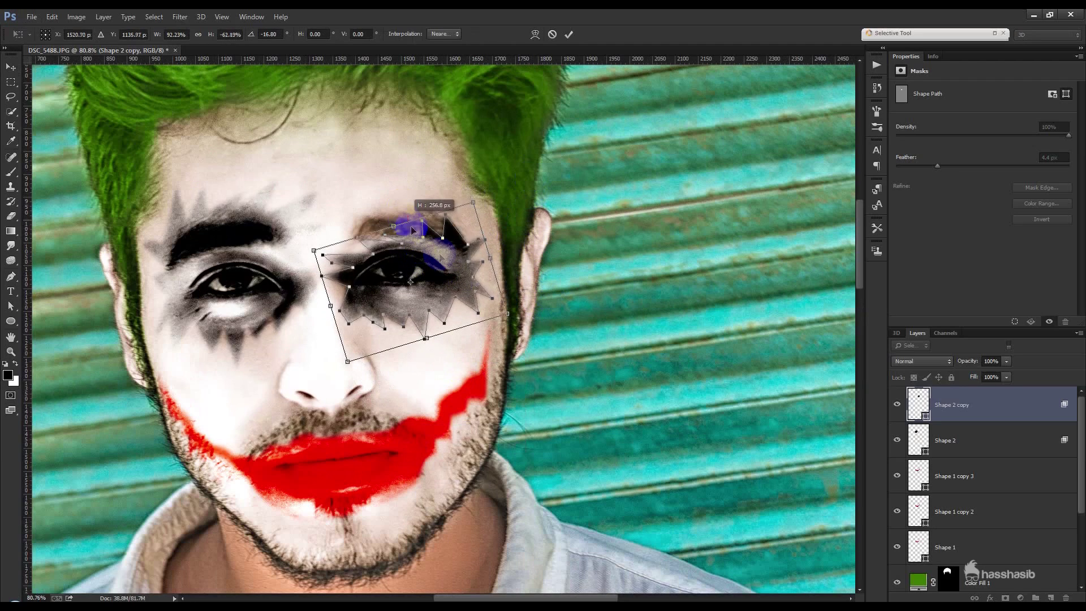
pyautogui.moveTo(503, 284); pyautogui.dragTo(457, 264)
pyautogui.press('Return')
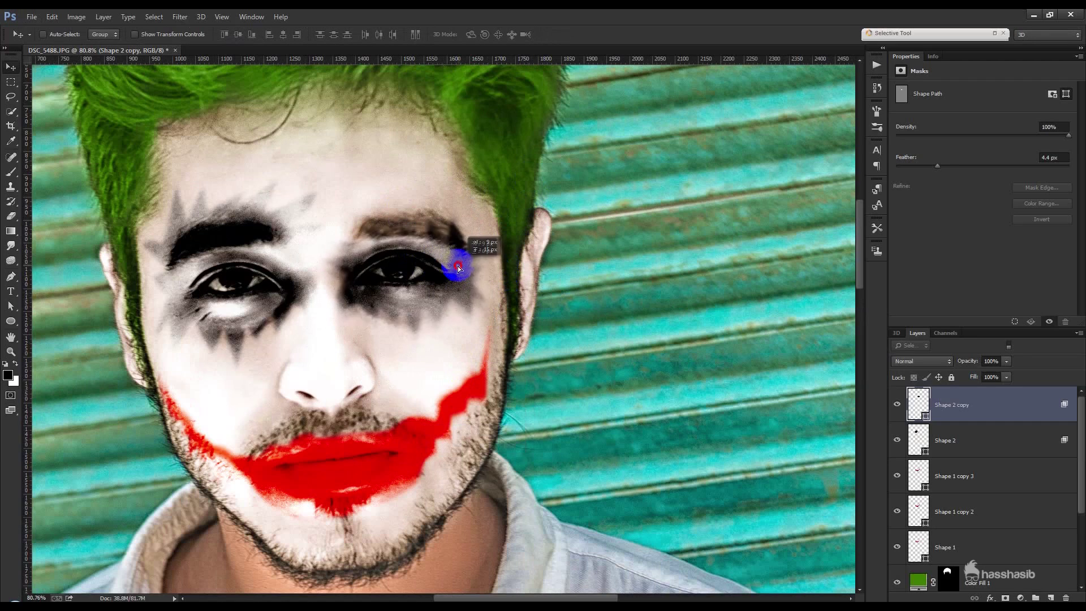
# Reshape, rotate and reposition the Shape 2 makeup to fit snugly around the left eye.
pyautogui.click(946, 436)
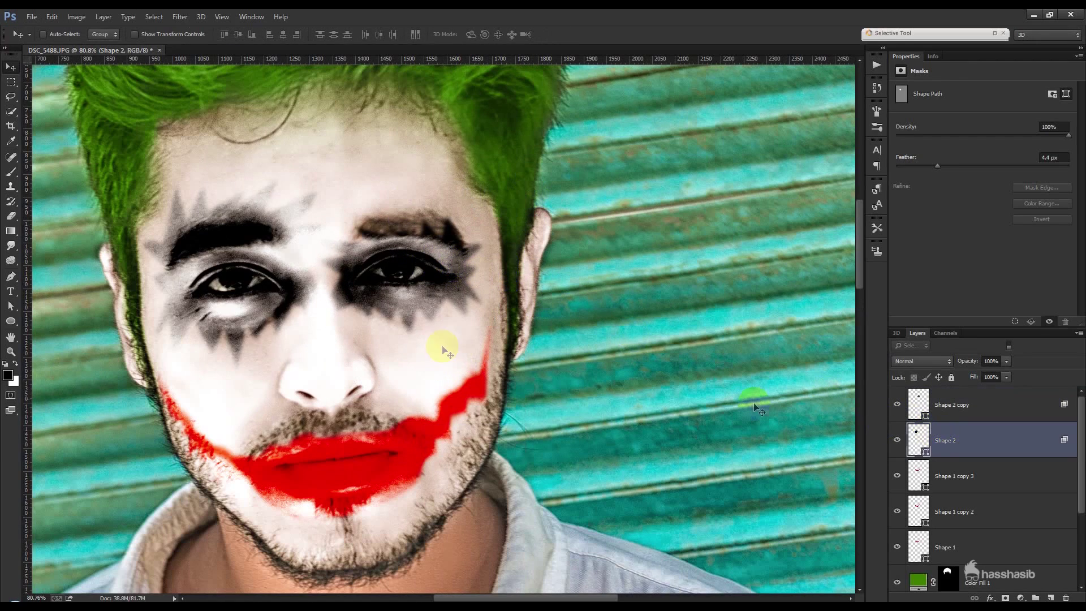
pyautogui.hotkey('ctrl', 't')
pyautogui.moveTo(232, 184); pyautogui.dragTo(240, 228)
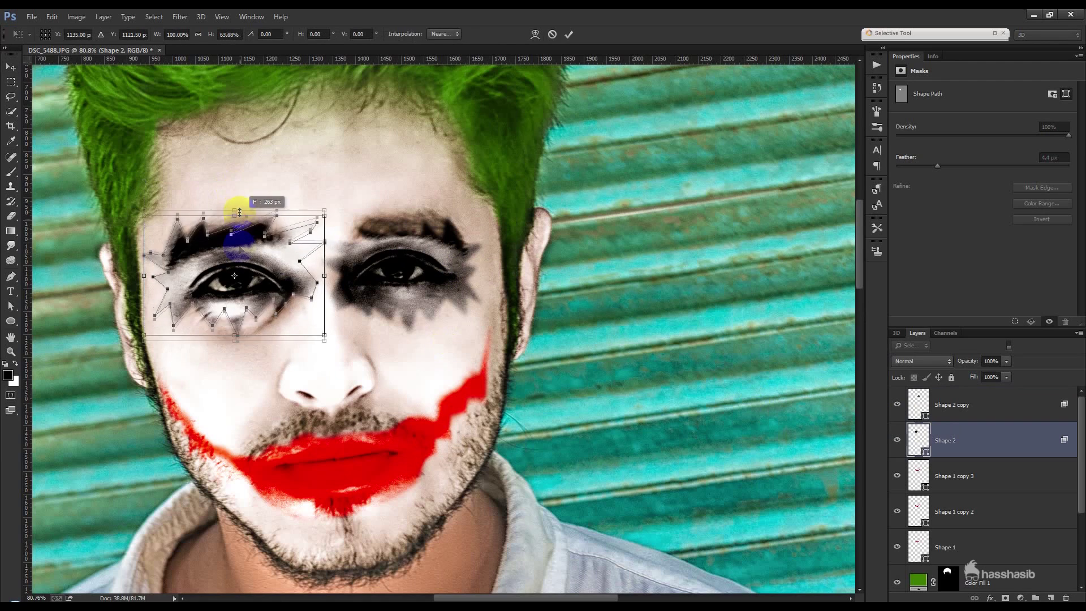
pyautogui.moveTo(236, 325); pyautogui.dragTo(242, 361)
pyautogui.moveTo(358, 287); pyautogui.dragTo(351, 265)
pyautogui.moveTo(280, 283); pyautogui.dragTo(282, 289)
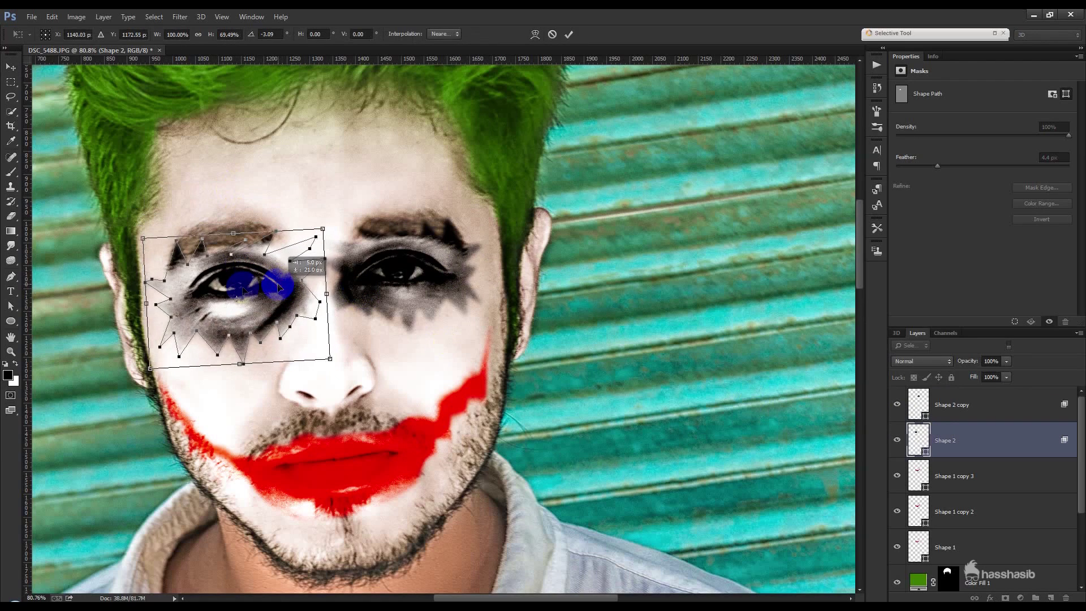
pyautogui.moveTo(144, 303); pyautogui.dragTo(148, 300)
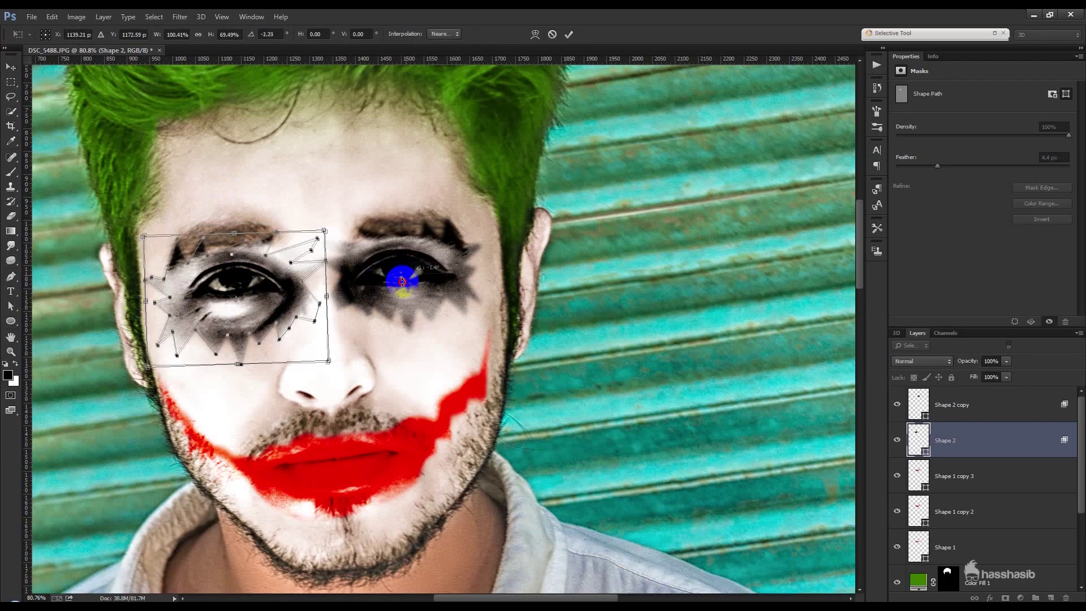
pyautogui.press('Return')
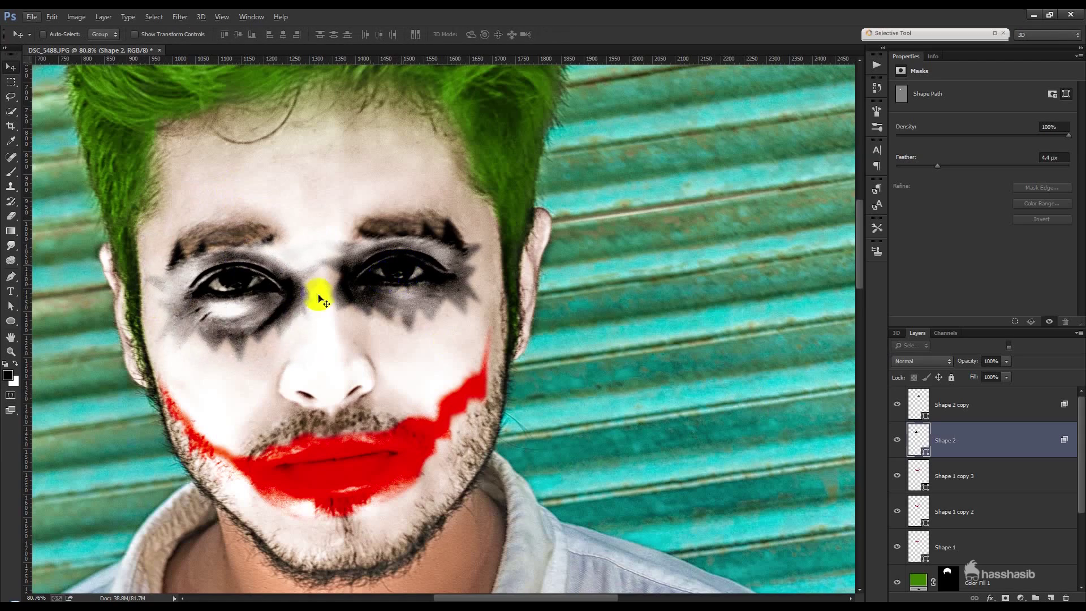
# Scroll and pan around the canvas to inspect both eye makeup shapes.
pyautogui.keyDown('alt'); pyautogui.scroll(-3, 320, 294); pyautogui.keyUp('alt')
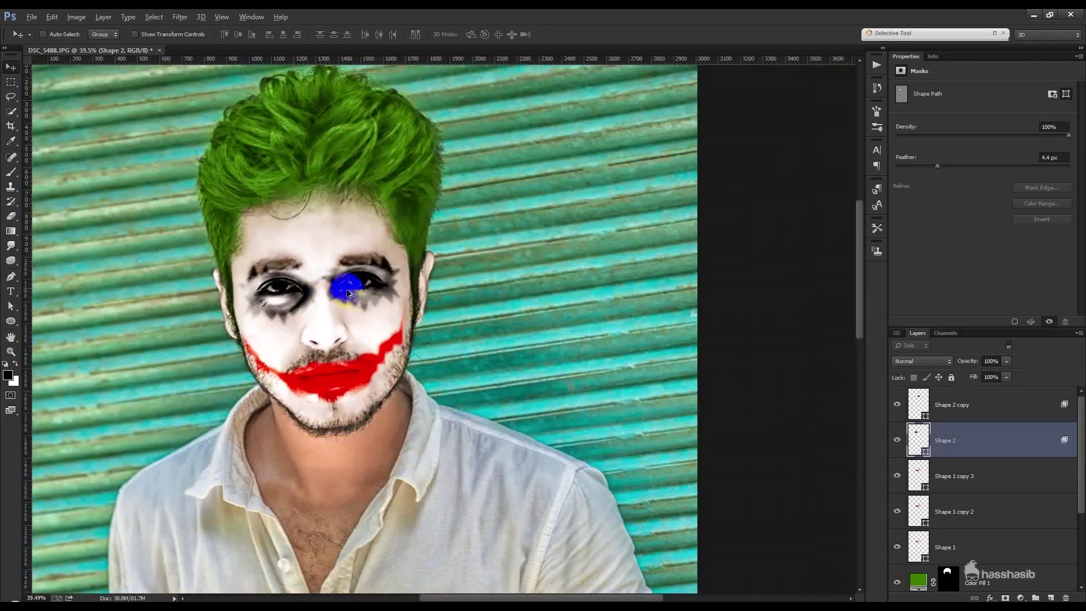
pyautogui.keyDown('alt'); pyautogui.scroll(-2, 339, 288); pyautogui.keyUp('alt')
pyautogui.keyDown('alt'); pyautogui.scroll(1, 266, 266); pyautogui.keyUp('alt')
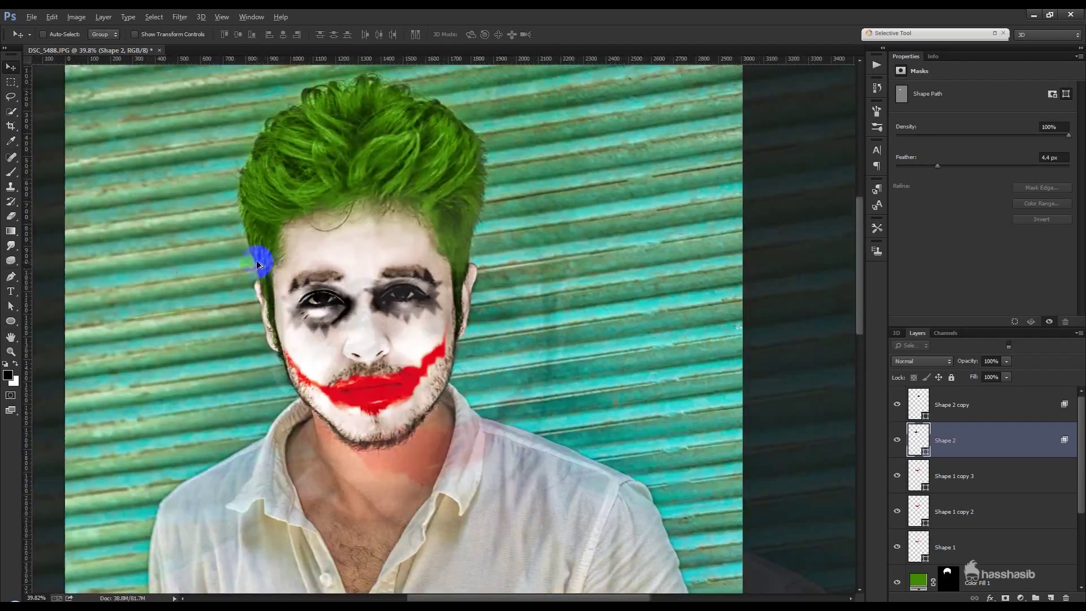
pyautogui.moveTo(262, 254); pyautogui.dragTo(317, 300)
pyautogui.keyDown('alt'); pyautogui.scroll(2, 350, 458); pyautogui.keyUp('alt')
pyautogui.keyDown('alt'); pyautogui.scroll(1, 353, 339); pyautogui.keyUp('alt')
pyautogui.moveTo(355, 336); pyautogui.dragTo(831, 403)
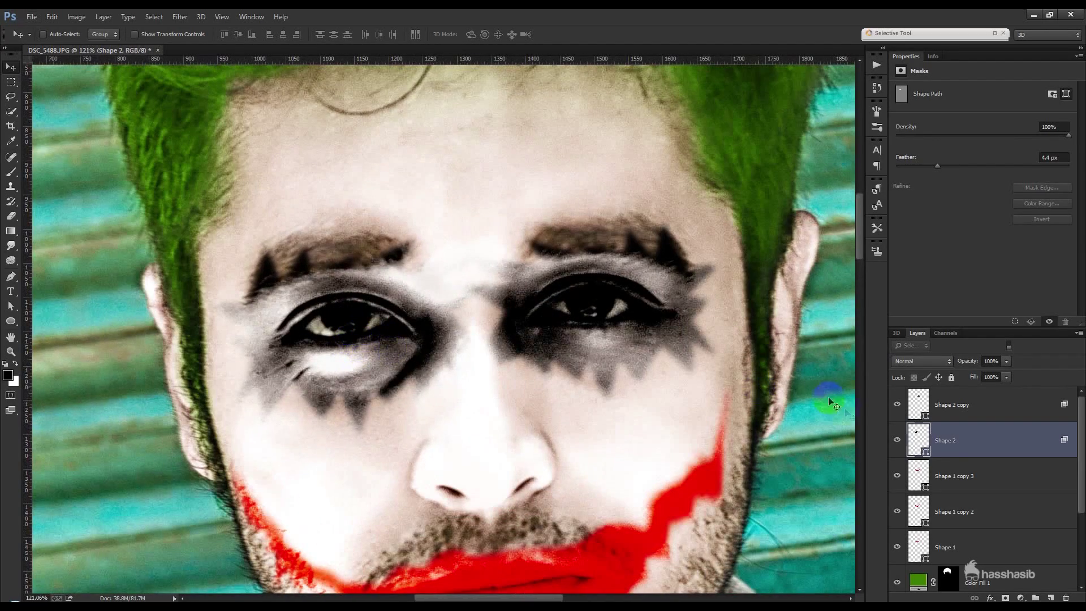
# Mask Shape 2 and Shape 2 copy, painting the dark makeup off both eyeballs.
pyautogui.click(1005, 598)
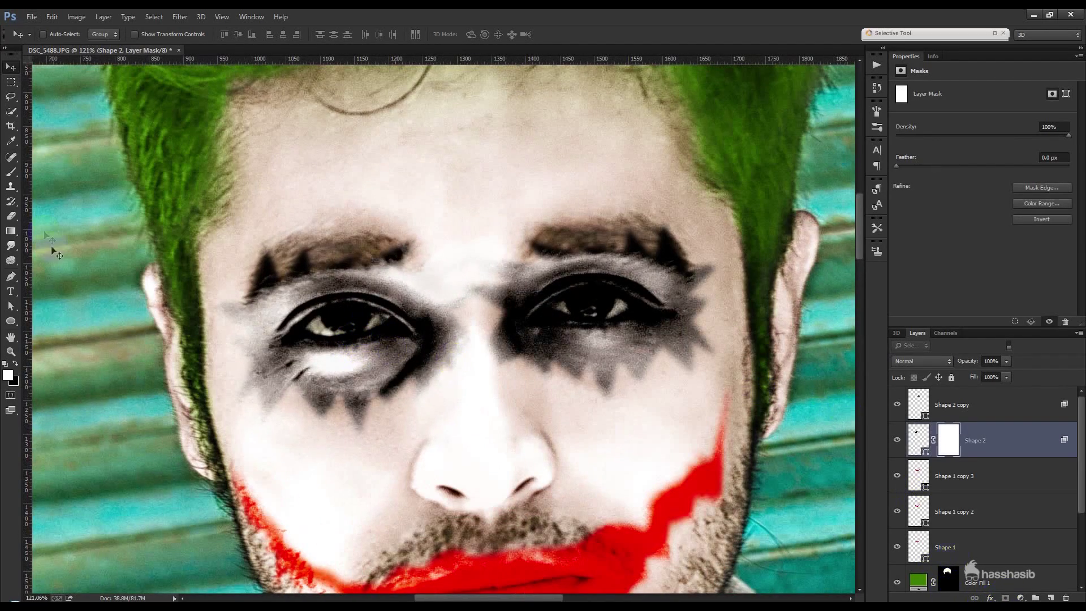
pyautogui.click(11, 171)
pyautogui.moveTo(328, 325)
pyautogui.mouseDown()
pyautogui.moveTo(311, 331)
pyautogui.moveTo(577, 295)
pyautogui.mouseUp()
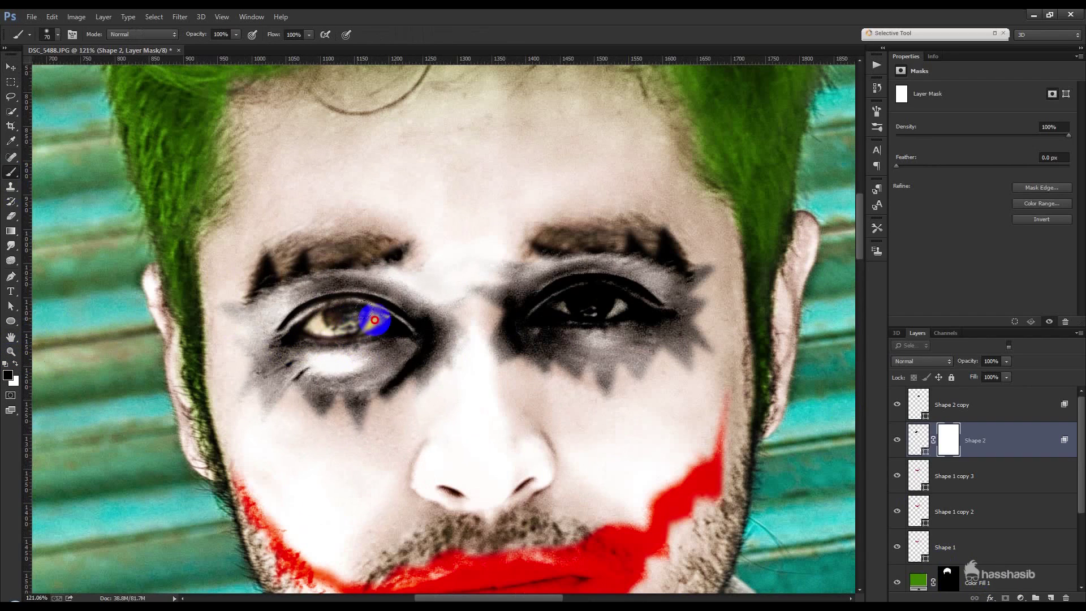
pyautogui.click(961, 412)
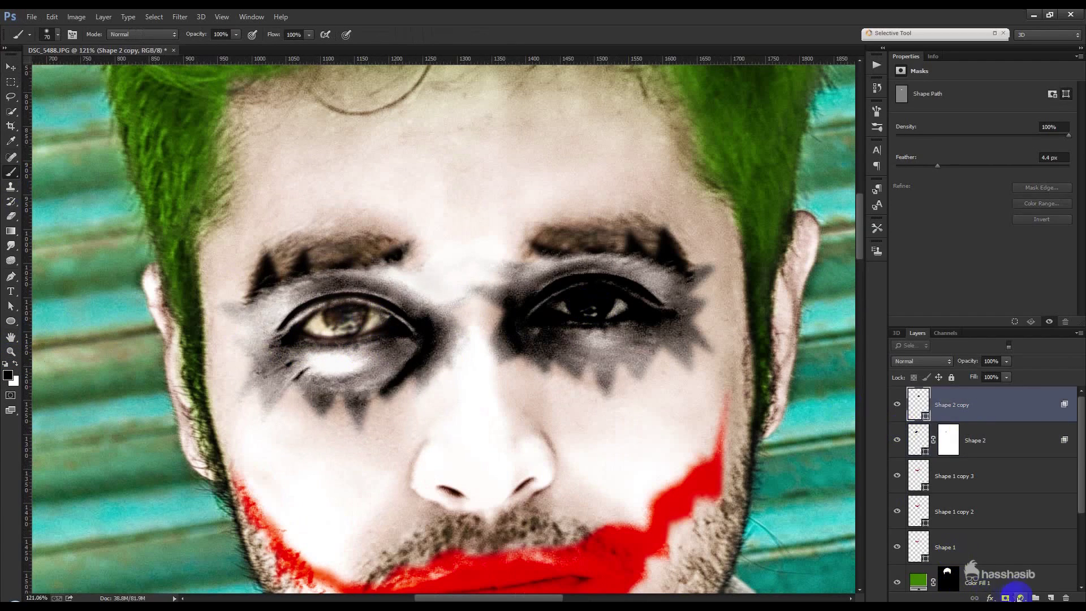
pyautogui.click(1019, 597)
pyautogui.moveTo(622, 303)
pyautogui.mouseDown()
pyautogui.moveTo(583, 297)
pyautogui.moveTo(526, 320)
pyautogui.mouseUp()
pyautogui.click(12, 67)
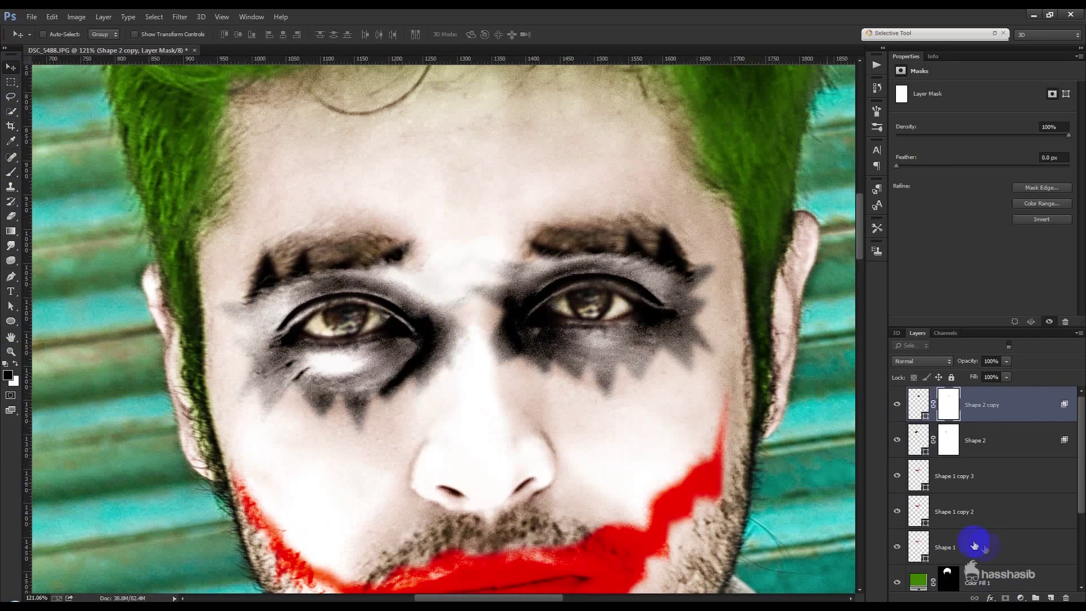
# Paint the Black & White 1 mask over the left eyebrow, toggling the adjustment to compare.
pyautogui.scroll(-1, 969, 537)
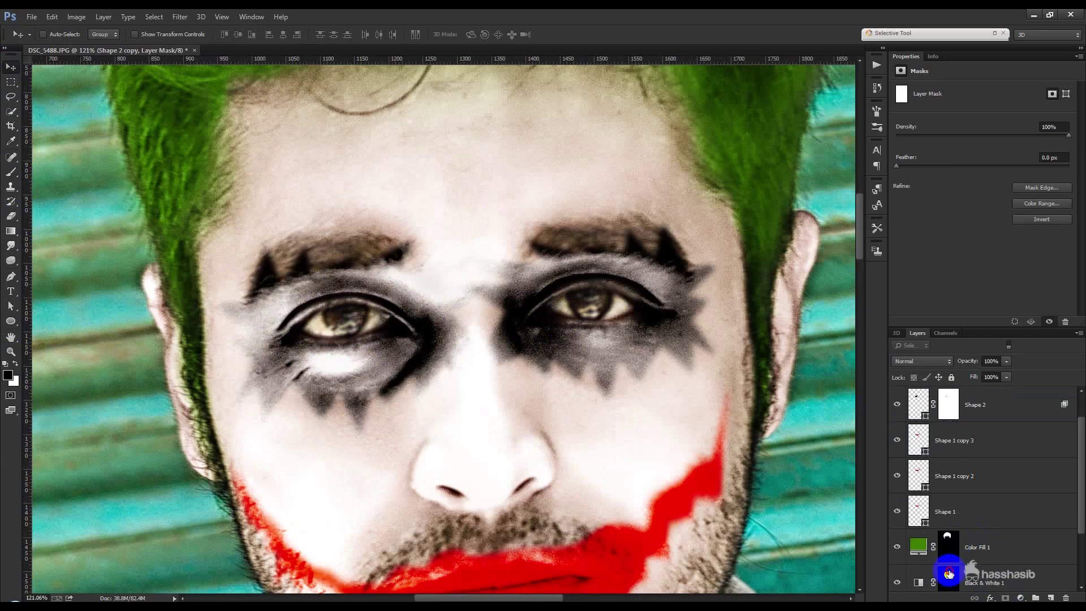
pyautogui.click(949, 573)
pyautogui.click(11, 173)
pyautogui.moveTo(347, 252); pyautogui.dragTo(276, 256)
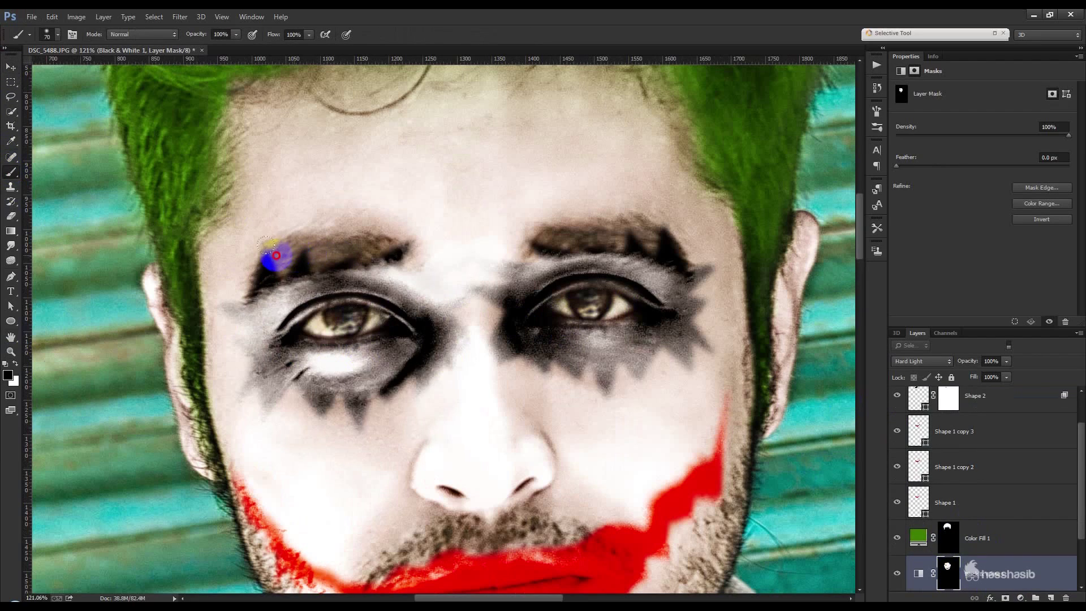
pyautogui.click(16, 364)
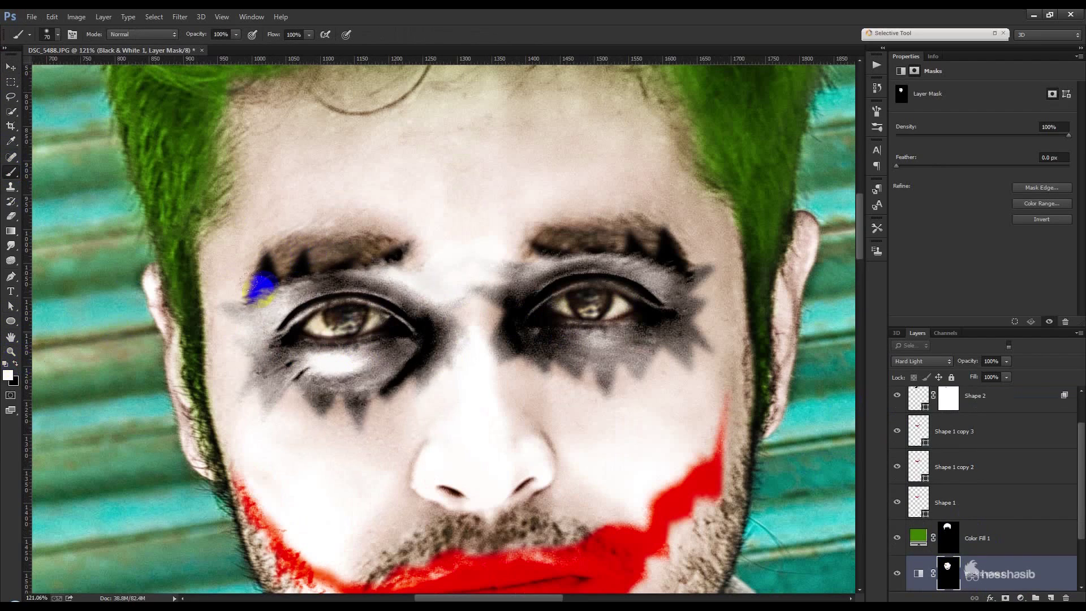
pyautogui.moveTo(377, 244); pyautogui.dragTo(372, 247)
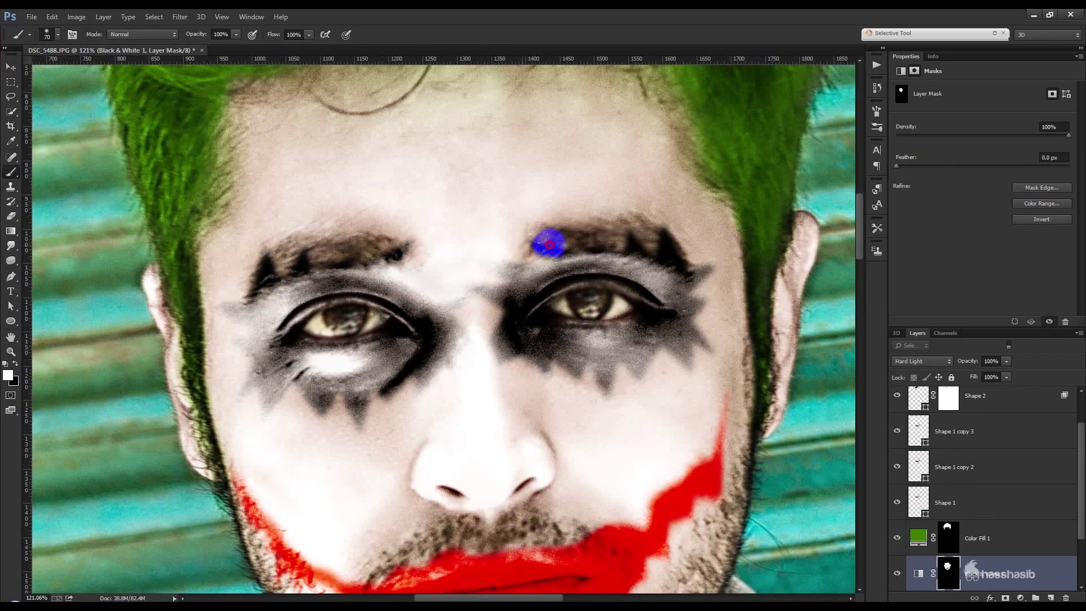
pyautogui.scroll(-2, 938, 540)
pyautogui.click(902, 504)
pyautogui.click(952, 513)
# Repaint the Black & White 1 mask along the left eyebrow tip and across the right eyebrow.
pyautogui.click(324, 270)
pyautogui.click(16, 364)
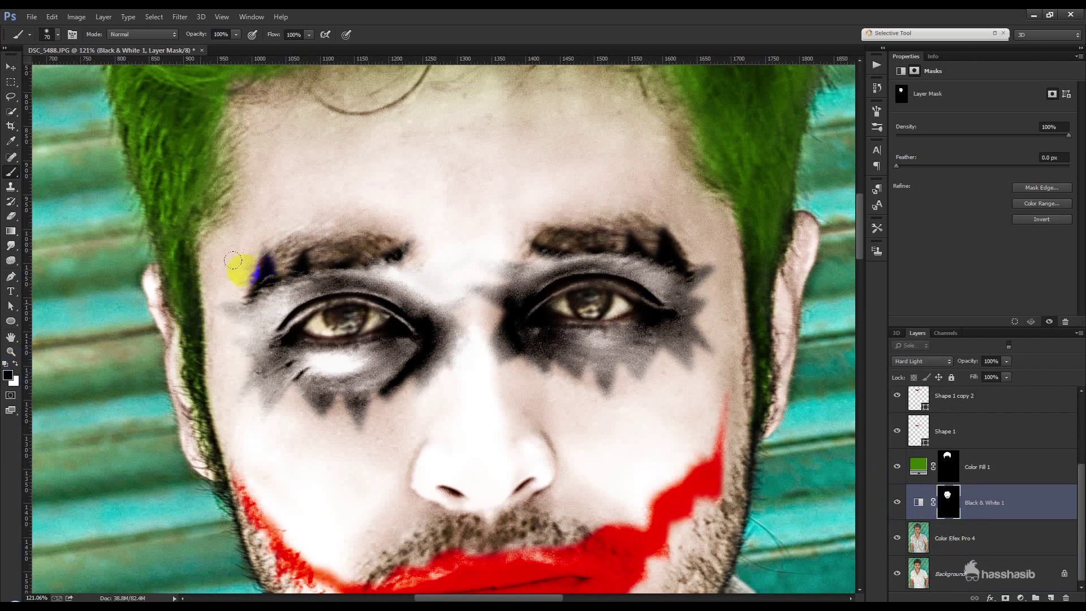
pyautogui.moveTo(243, 265); pyautogui.dragTo(314, 259)
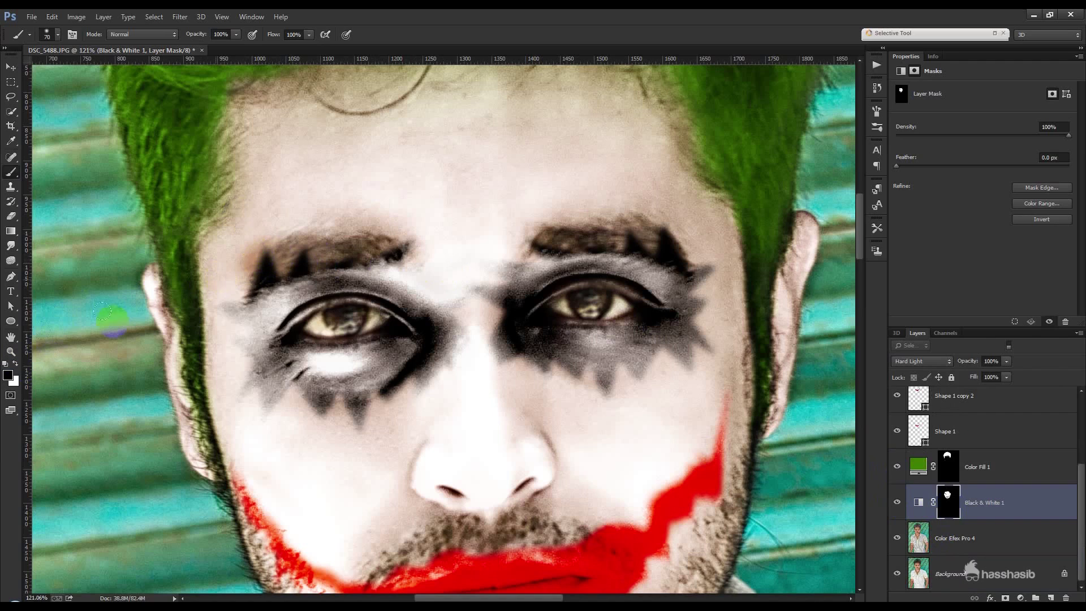
pyautogui.click(323, 403)
pyautogui.moveTo(314, 249); pyautogui.dragTo(281, 248)
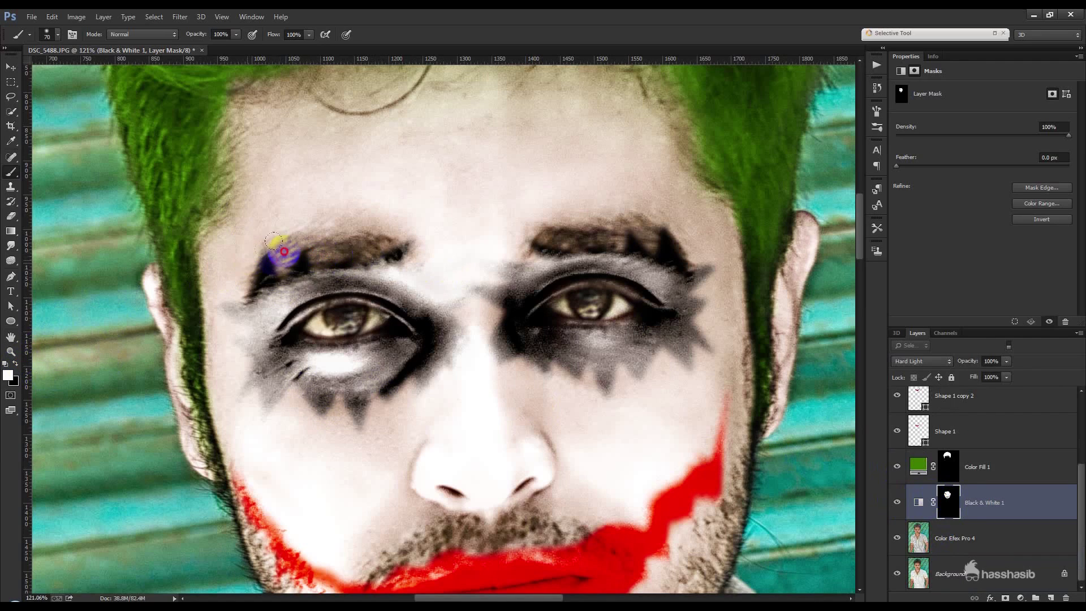
pyautogui.moveTo(608, 230)
pyautogui.mouseDown()
pyautogui.moveTo(666, 235)
pyautogui.moveTo(686, 262)
pyautogui.moveTo(571, 265)
pyautogui.mouseUp()
pyautogui.click(954, 528)
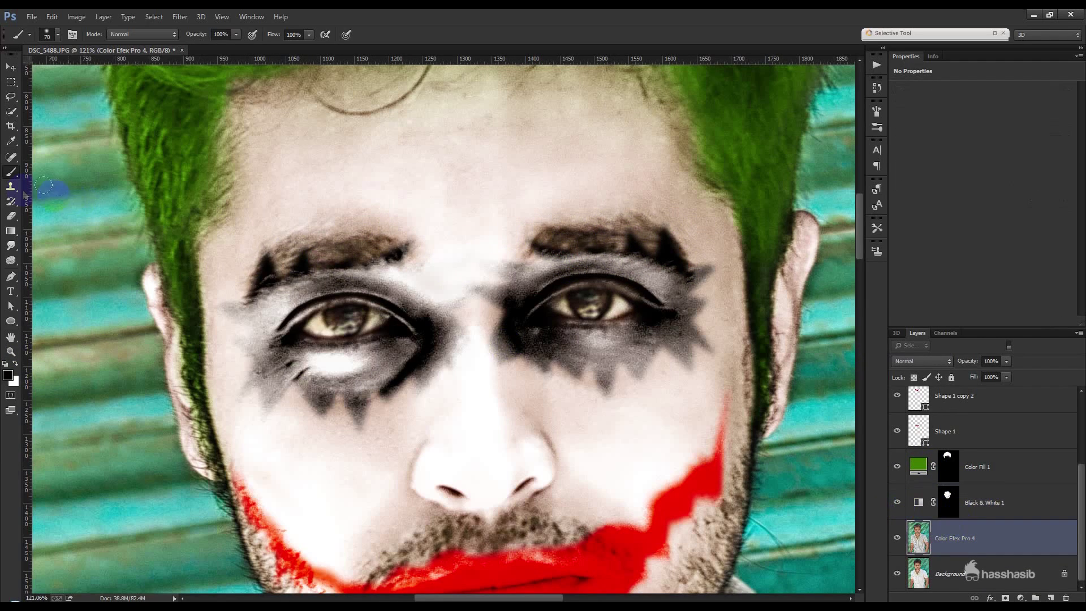
# Burn the left eyebrow and the skin under the left eye with a smaller Burn brush.
pyautogui.click(4, 247)
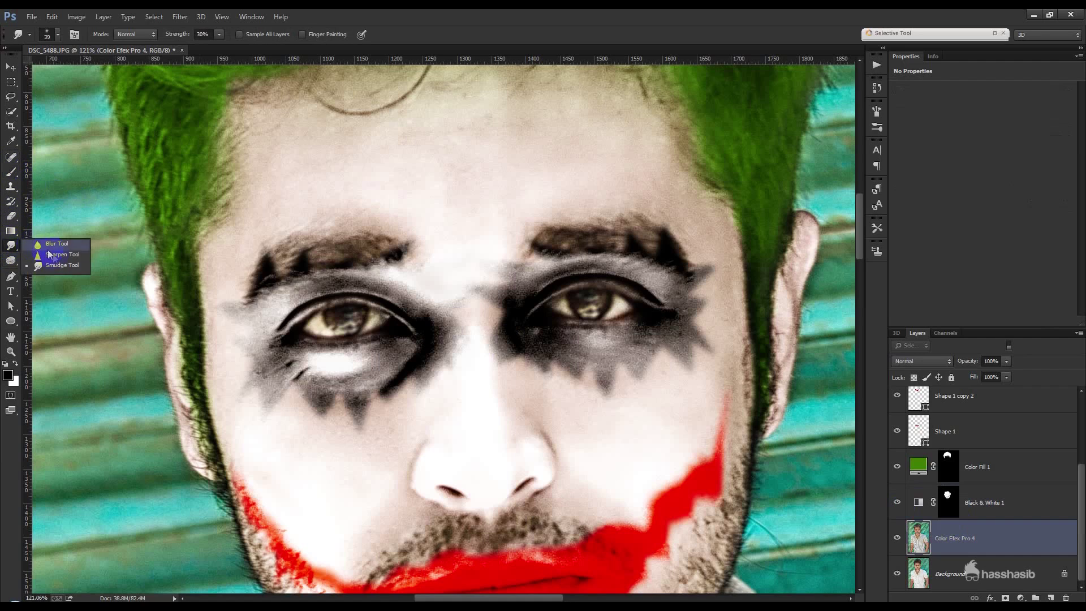
pyautogui.click(13, 262)
pyautogui.moveTo(15, 263); pyautogui.dragTo(49, 265)
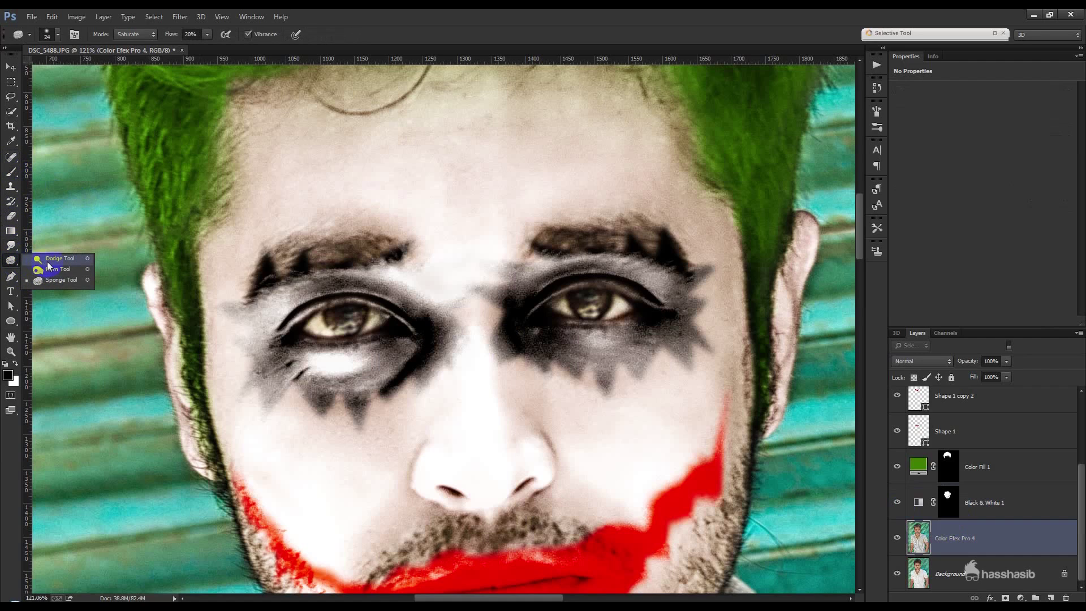
pyautogui.click(63, 272)
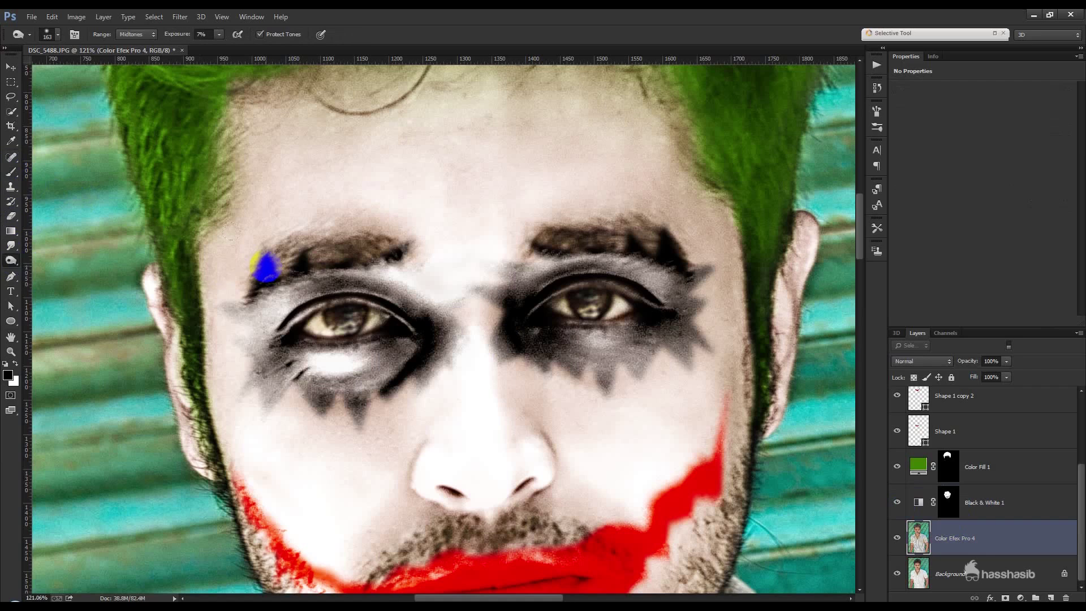
pyautogui.press('[')
pyautogui.press('[')
pyautogui.moveTo(270, 269)
pyautogui.mouseDown()
pyautogui.moveTo(338, 260)
pyautogui.moveTo(309, 236)
pyautogui.moveTo(283, 253)
pyautogui.moveTo(261, 246)
pyautogui.moveTo(384, 241)
pyautogui.moveTo(274, 308)
pyautogui.moveTo(257, 351)
pyautogui.moveTo(269, 359)
pyautogui.mouseUp()
pyautogui.press('[')
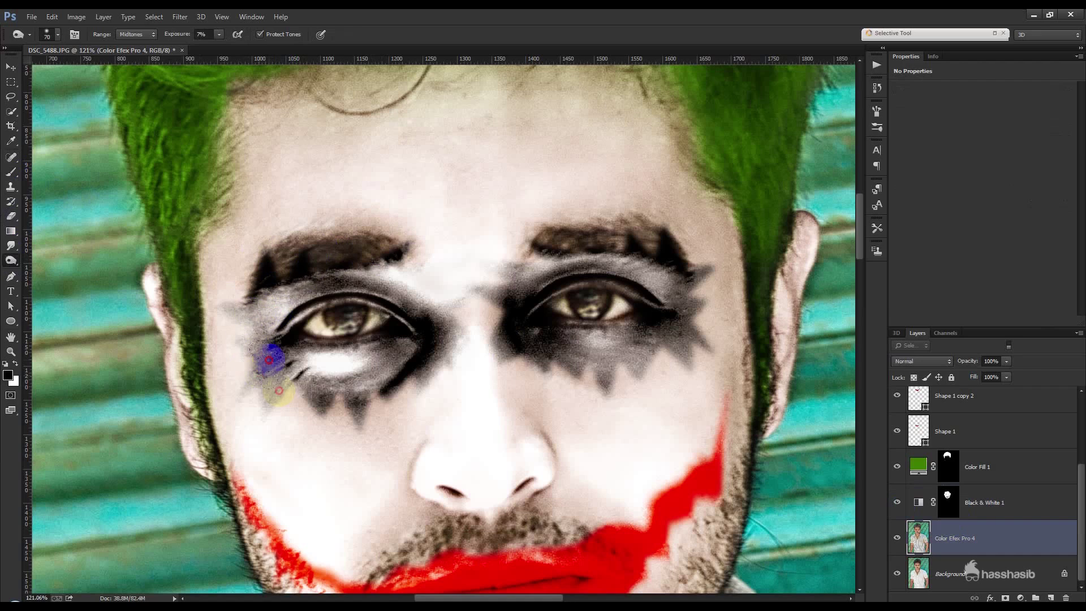
pyautogui.moveTo(352, 370)
pyautogui.mouseDown()
pyautogui.moveTo(311, 354)
pyautogui.moveTo(306, 402)
pyautogui.moveTo(380, 396)
pyautogui.moveTo(407, 368)
pyautogui.moveTo(322, 400)
pyautogui.moveTo(290, 313)
pyautogui.moveTo(364, 303)
pyautogui.moveTo(497, 322)
pyautogui.moveTo(574, 236)
pyautogui.moveTo(611, 230)
pyautogui.moveTo(683, 284)
pyautogui.moveTo(508, 370)
pyautogui.mouseUp()
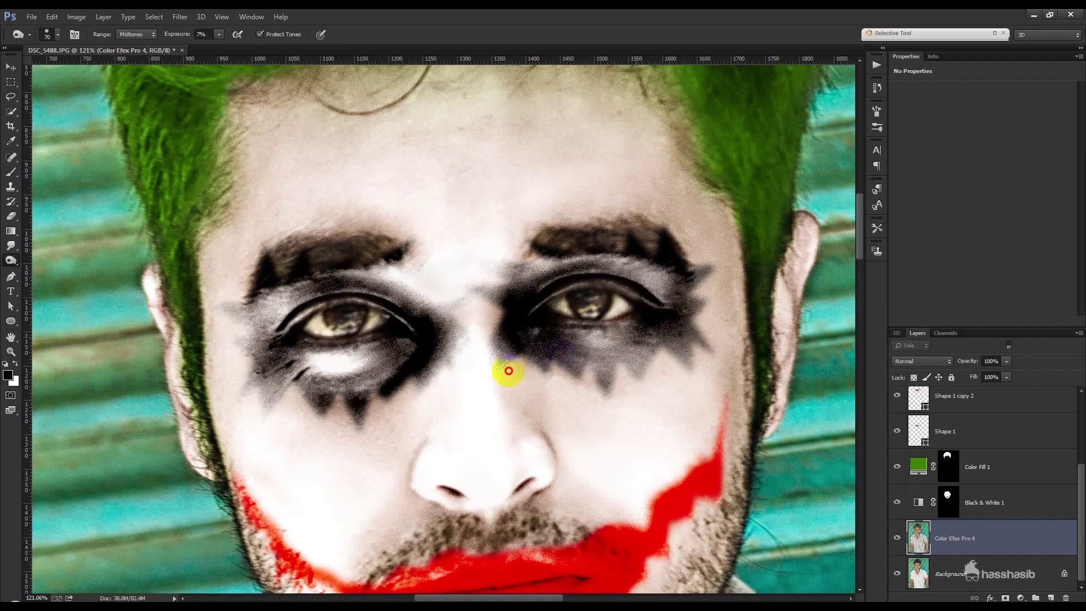
# With Range set to Highlights, tone the left eyebrow and the smudge under the left eye.
pyautogui.click(136, 34)
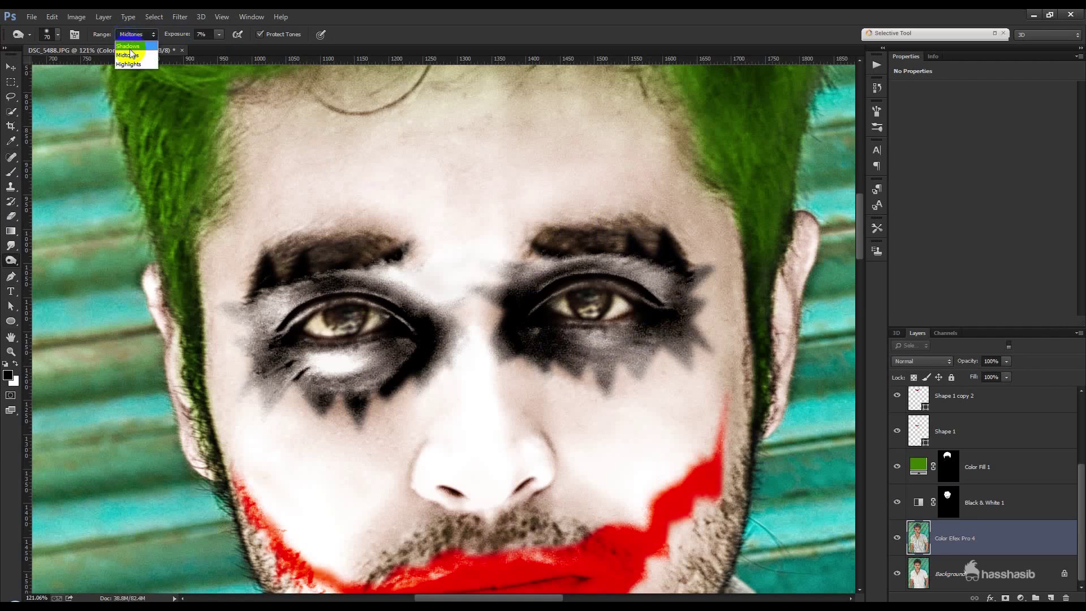
pyautogui.click(133, 63)
pyautogui.moveTo(297, 256); pyautogui.dragTo(388, 243)
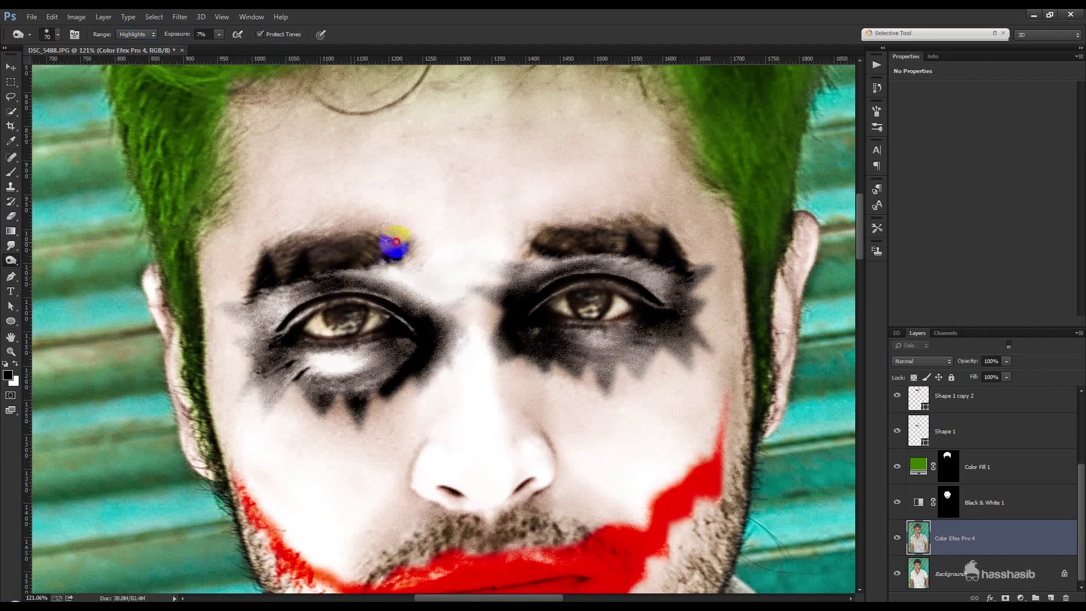
pyautogui.moveTo(301, 340)
pyautogui.mouseDown()
pyautogui.moveTo(294, 375)
pyautogui.moveTo(339, 364)
pyautogui.moveTo(275, 308)
pyautogui.moveTo(376, 279)
pyautogui.moveTo(449, 314)
pyautogui.moveTo(497, 284)
pyautogui.moveTo(480, 315)
pyautogui.moveTo(575, 356)
pyautogui.moveTo(685, 342)
pyautogui.moveTo(673, 284)
pyautogui.moveTo(569, 255)
pyautogui.moveTo(480, 266)
pyautogui.mouseUp()
# Set Range to Shadows and burn along both eyebrows to darken them evenly.
pyautogui.click(136, 35)
pyautogui.click(136, 46)
pyautogui.moveTo(566, 228); pyautogui.dragTo(676, 244)
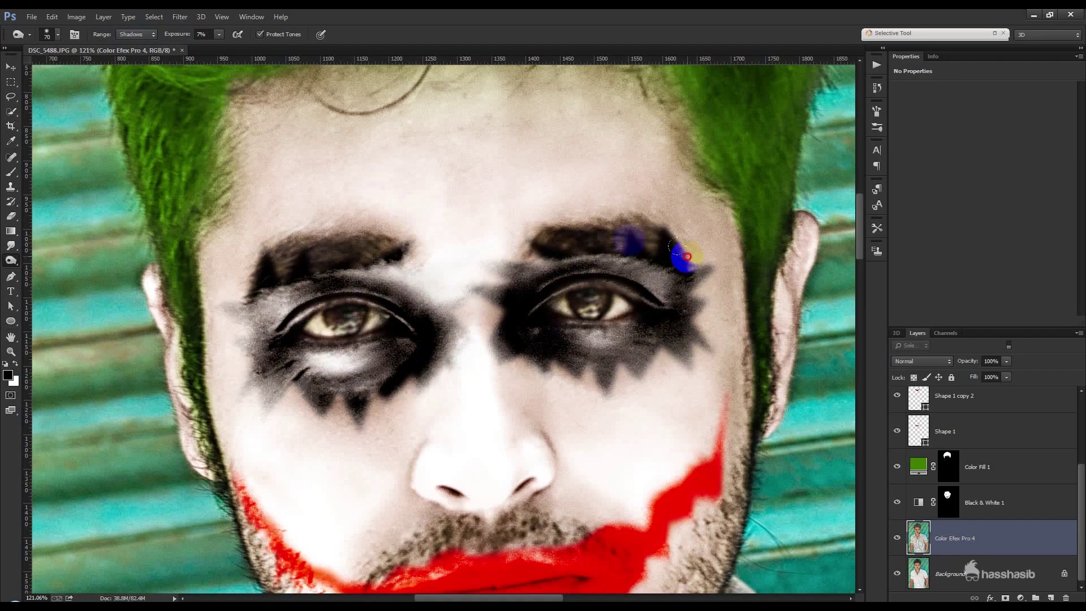
pyautogui.moveTo(284, 237); pyautogui.dragTo(378, 239)
pyautogui.click(8, 69)
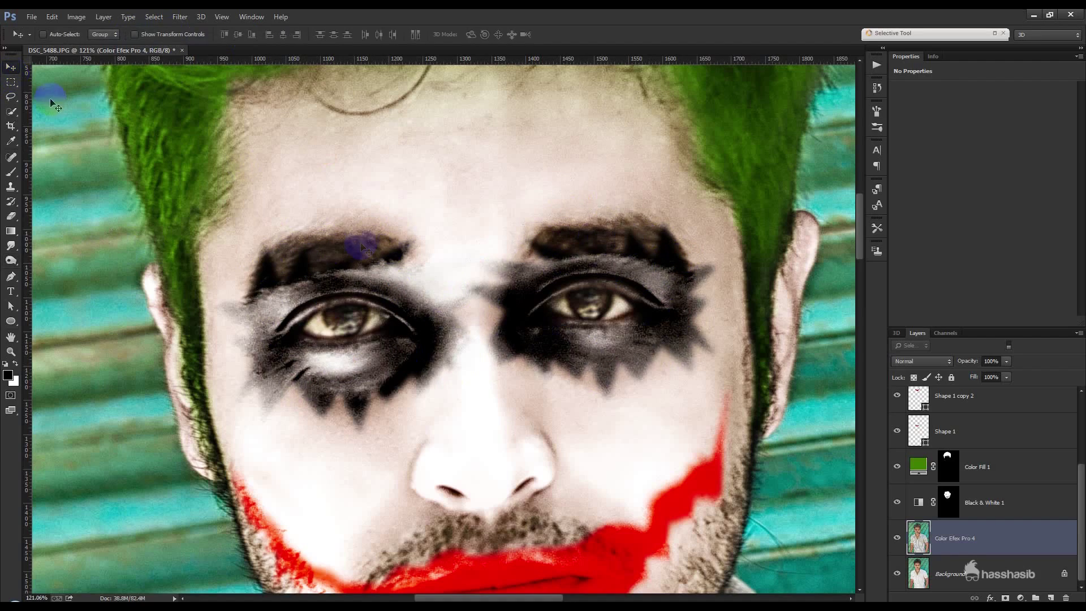
# Zoom out to fit the whole portrait and select the top Shape 2 copy layer.
pyautogui.keyDown('alt'); pyautogui.click(445, 260); pyautogui.keyUp('alt')
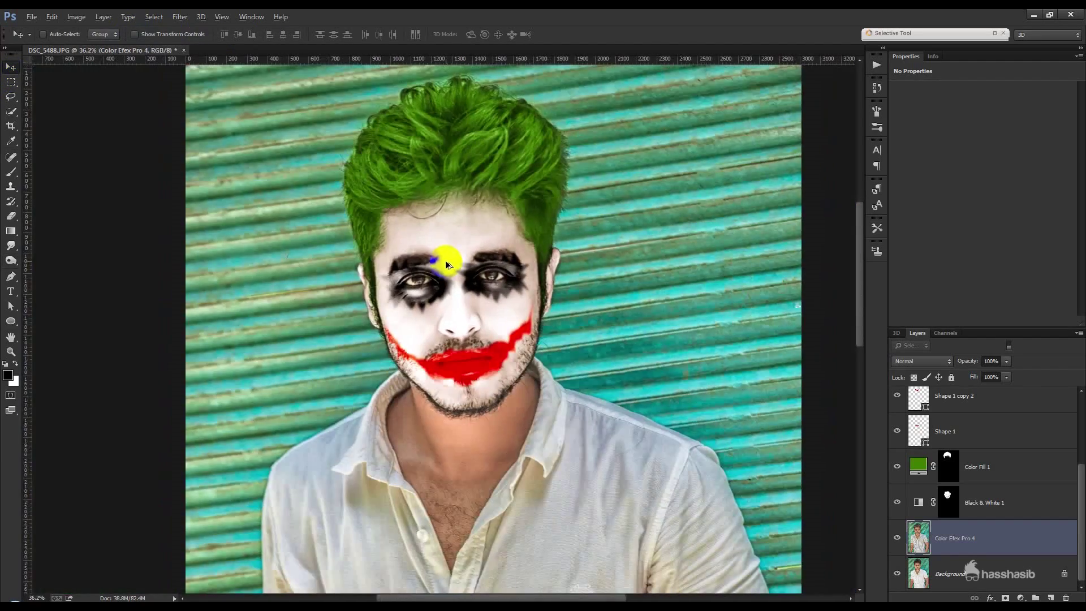
pyautogui.keyDown('alt'); pyautogui.click(446, 260); pyautogui.keyUp('alt')
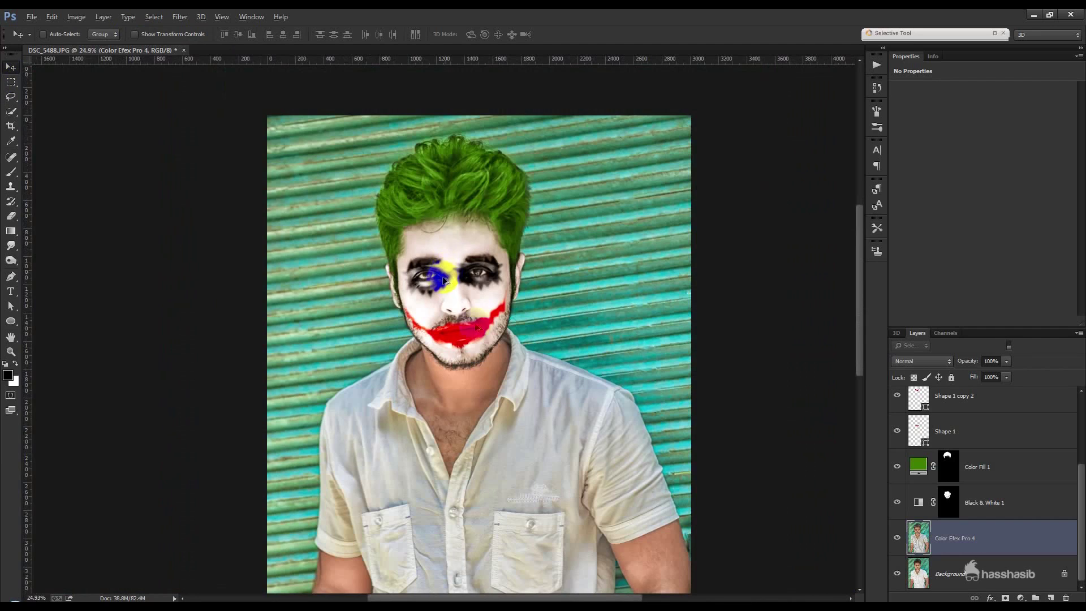
pyautogui.keyDown('alt'); pyautogui.click(501, 344); pyautogui.keyUp('alt')
pyautogui.keyDown('alt'); pyautogui.click(500, 344); pyautogui.keyUp('alt')
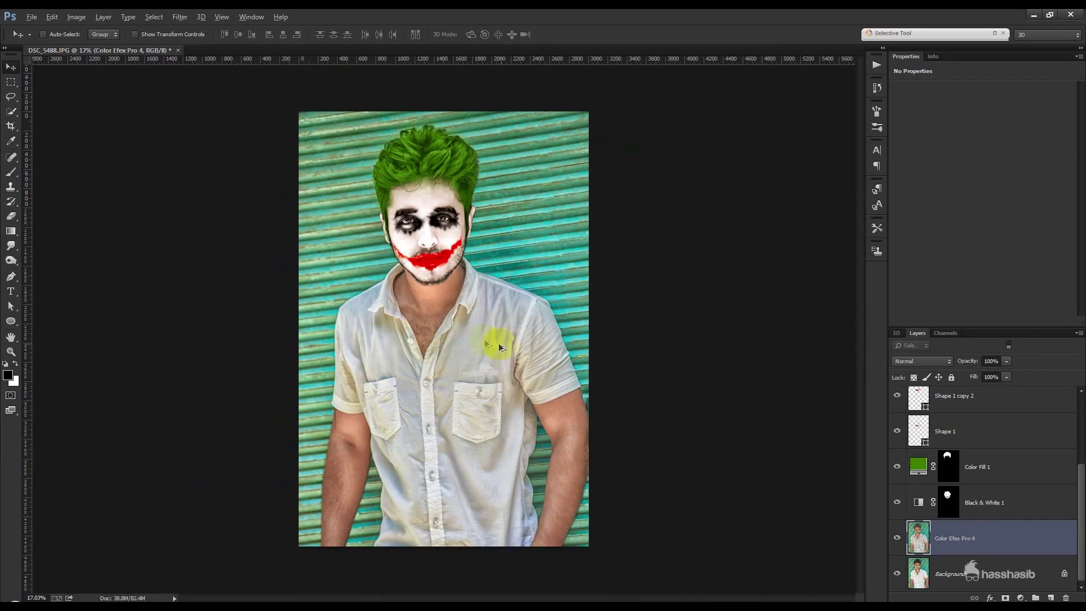
pyautogui.hotkey('ctrl', '0')
pyautogui.click(908, 494)
pyautogui.click(992, 504)
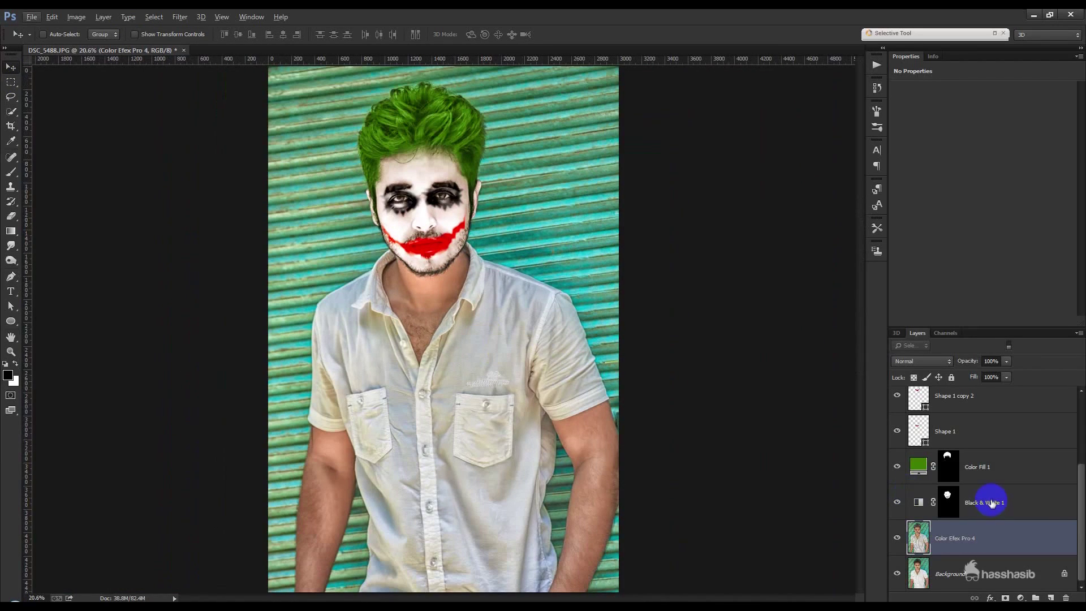
pyautogui.scroll(3, 984, 441)
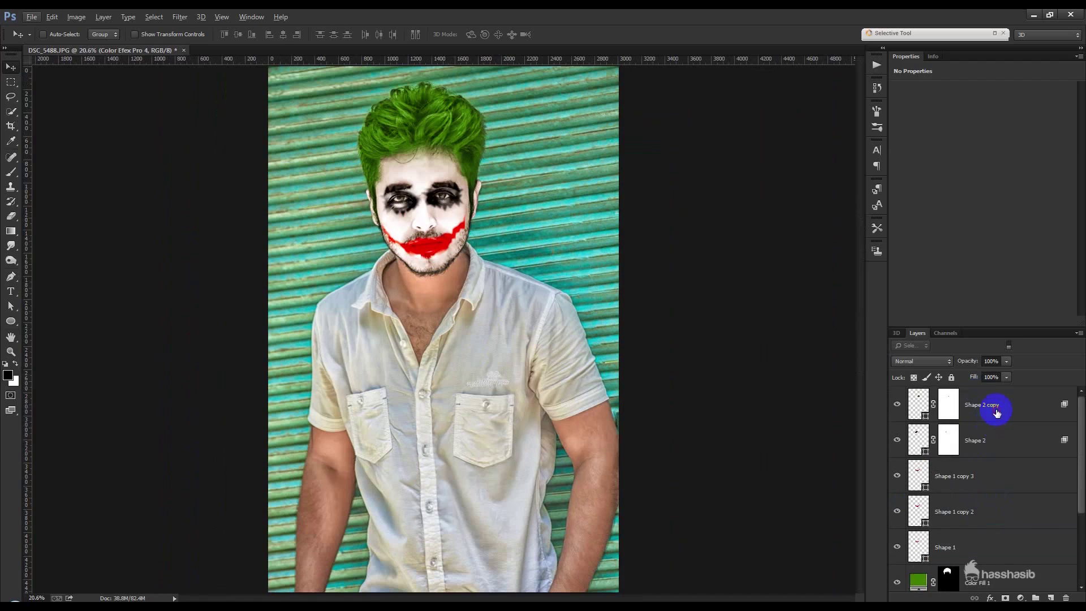
pyautogui.click(996, 413)
# Add a Solid Color fill layer in a deep blue.
pyautogui.click(1017, 598)
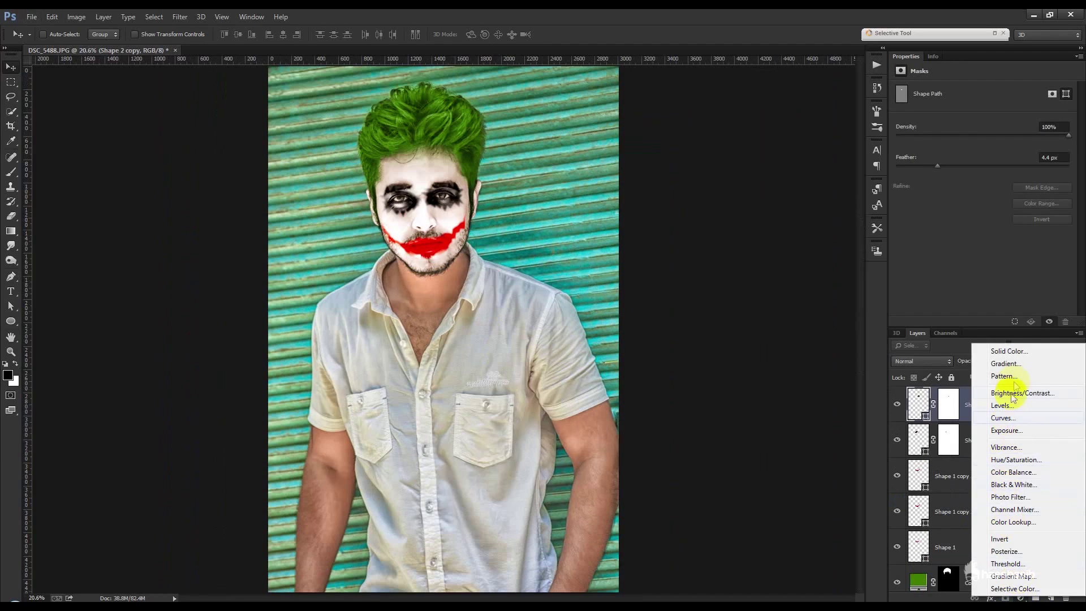
pyautogui.click(1005, 351)
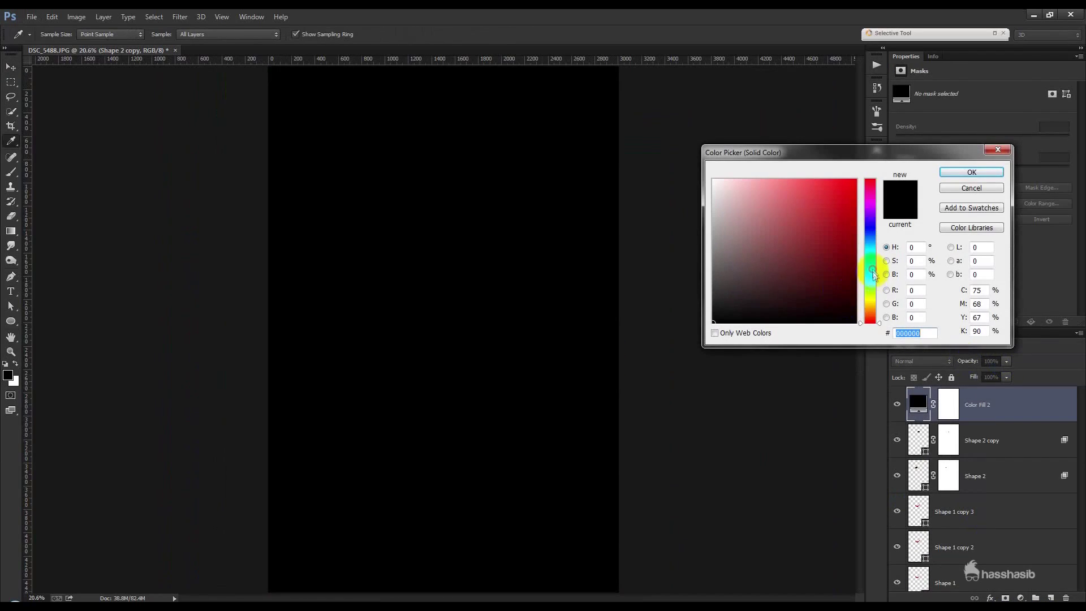
pyautogui.moveTo(873, 271); pyautogui.dragTo(874, 240)
pyautogui.click(850, 238)
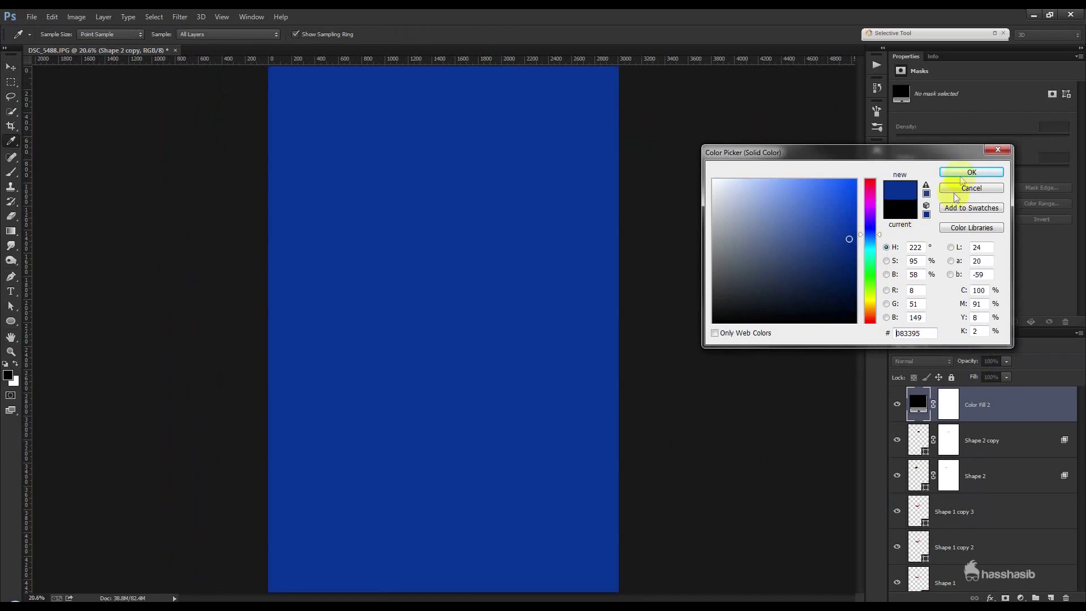
pyautogui.click(971, 172)
# Set the fill layer's blend mode to Color after briefly trying Saturation.
pyautogui.click(924, 361)
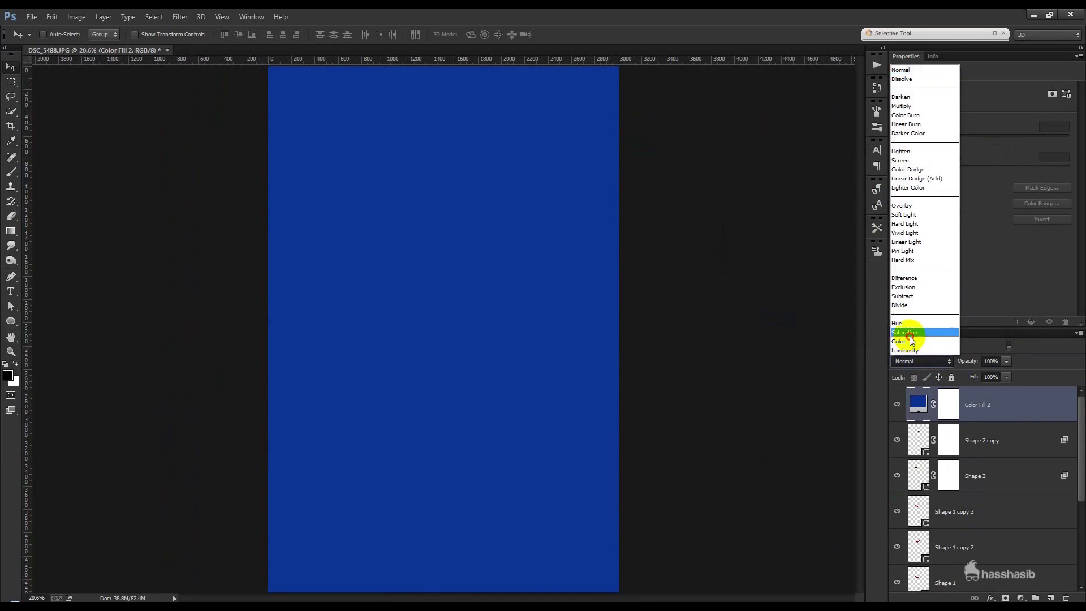
pyautogui.click(907, 333)
pyautogui.scroll(-1, 918, 361)
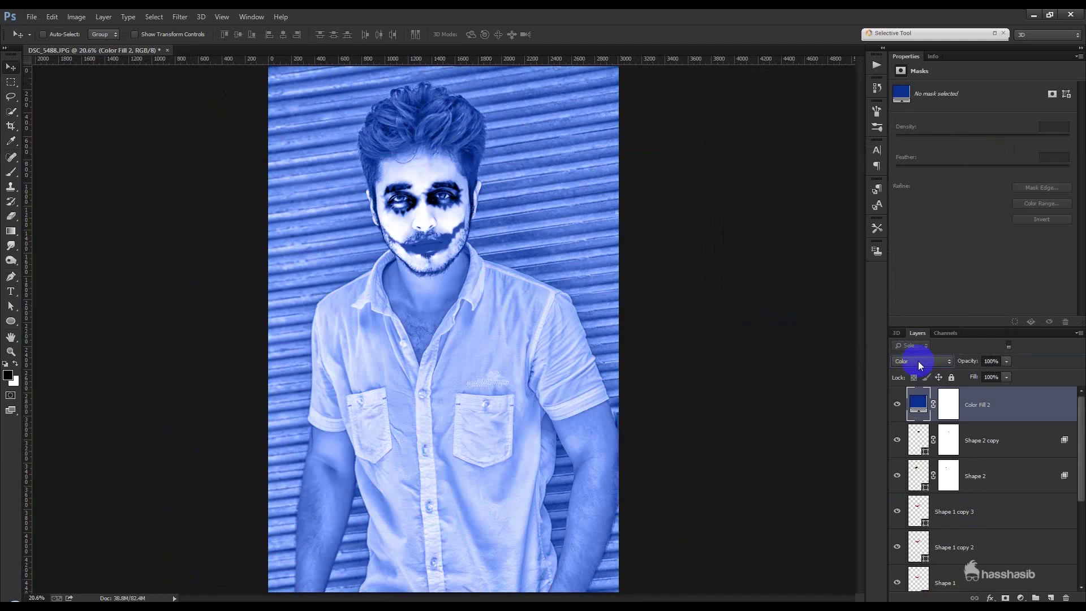
pyautogui.click(918, 361)
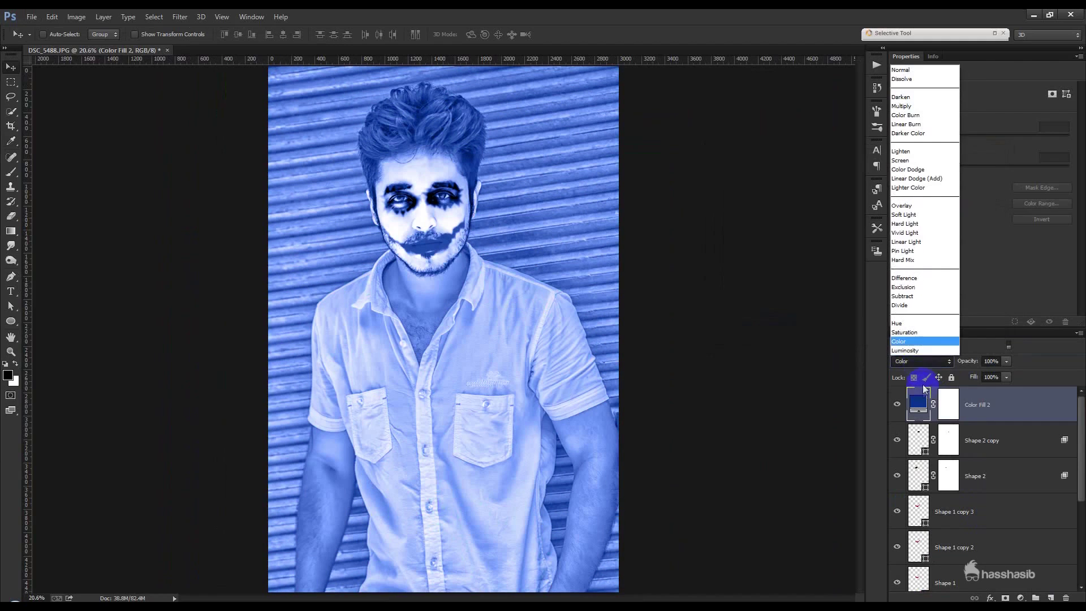
pyautogui.click(921, 403)
# Change the fill colour to dark teal 004c5c.
pyautogui.doubleClick(921, 403)
pyautogui.moveTo(870, 235)
pyautogui.mouseDown()
pyautogui.moveTo(877, 208)
pyautogui.moveTo(874, 250)
pyautogui.mouseUp()
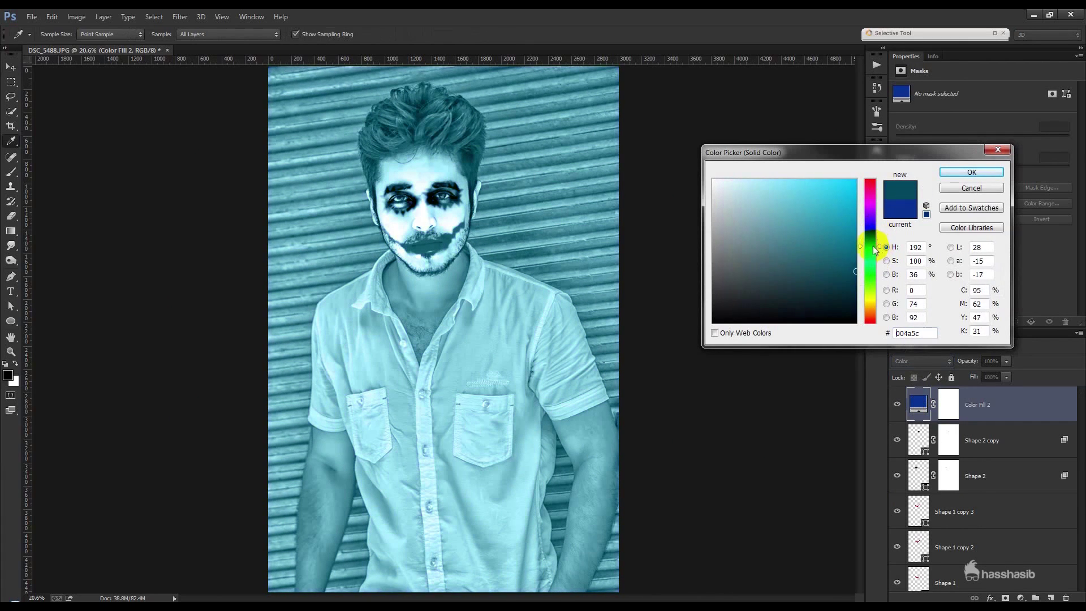
pyautogui.click(971, 172)
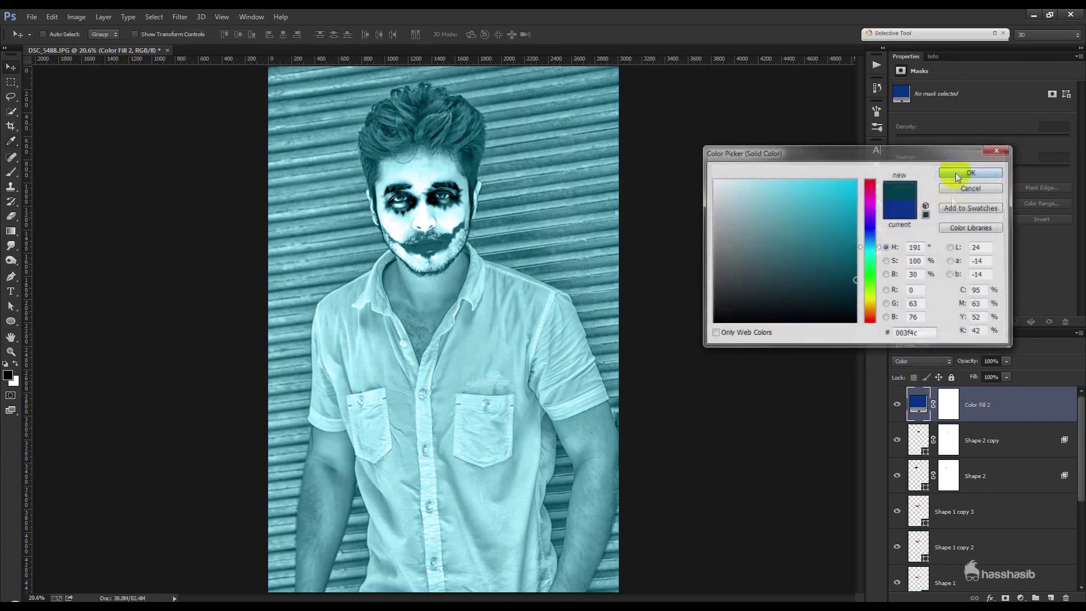
pyautogui.click(948, 401)
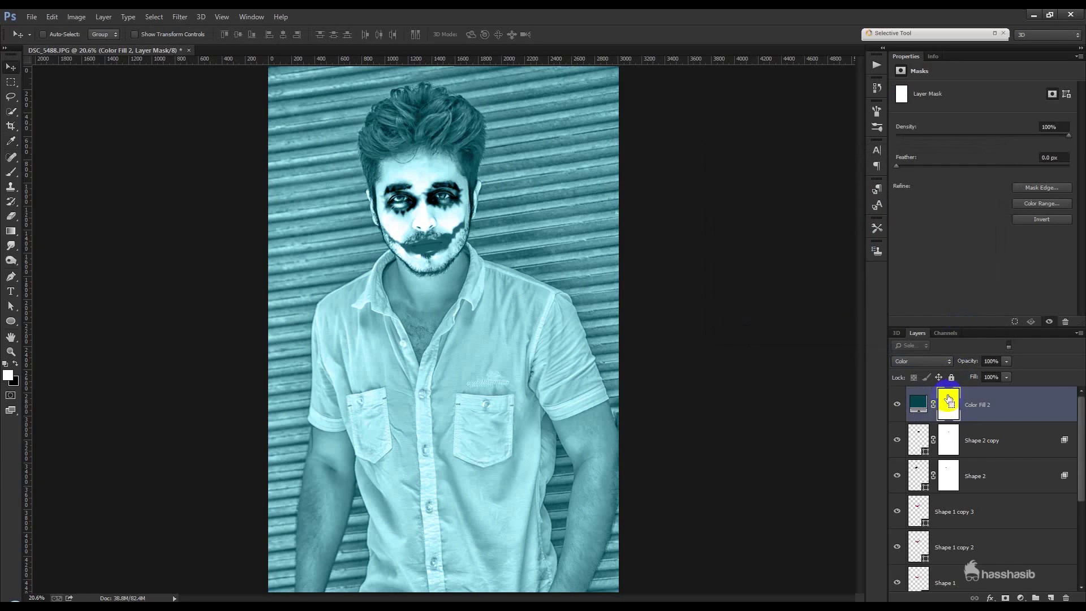
# Invert the fill mask and brush white over the shirt, collar and button strip.
pyautogui.hotkey('ctrl', 'i')
pyautogui.click(10, 180)
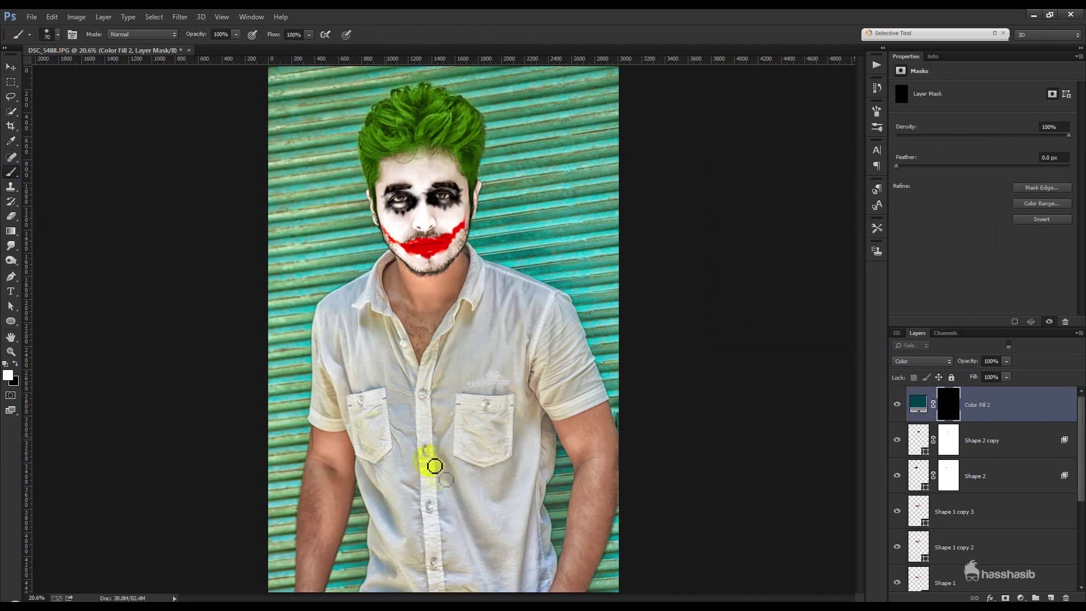
pyautogui.moveTo(453, 452)
pyautogui.mouseDown()
pyautogui.moveTo(342, 372)
pyautogui.moveTo(368, 343)
pyautogui.moveTo(532, 294)
pyautogui.moveTo(571, 362)
pyautogui.moveTo(565, 340)
pyautogui.moveTo(529, 393)
pyautogui.moveTo(523, 564)
pyautogui.moveTo(381, 584)
pyautogui.mouseUp()
pyautogui.press('[')
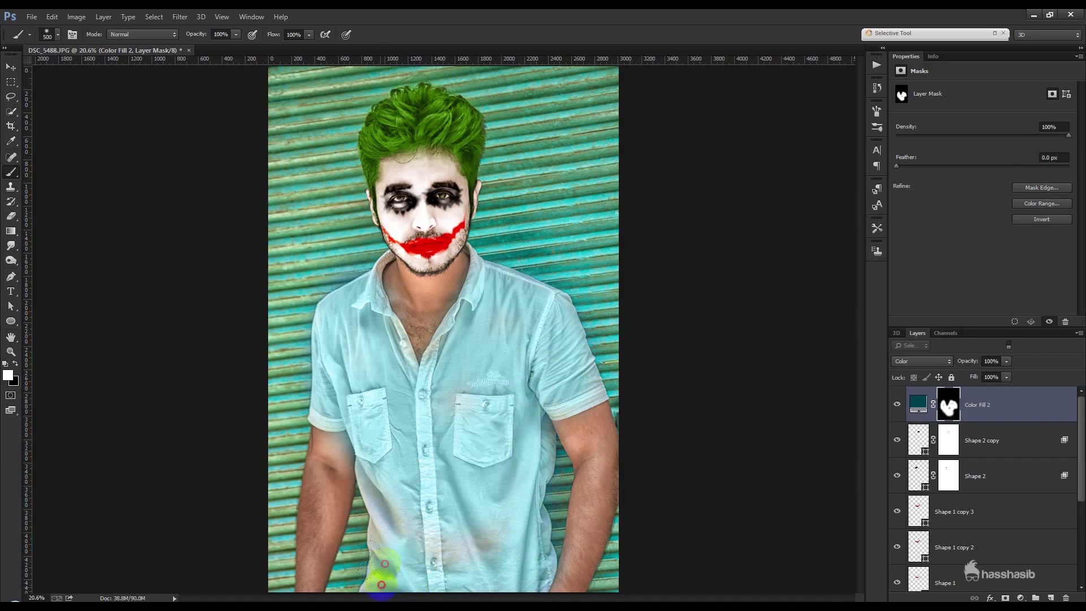
pyautogui.press('[')
pyautogui.press('[')
pyautogui.press('[')
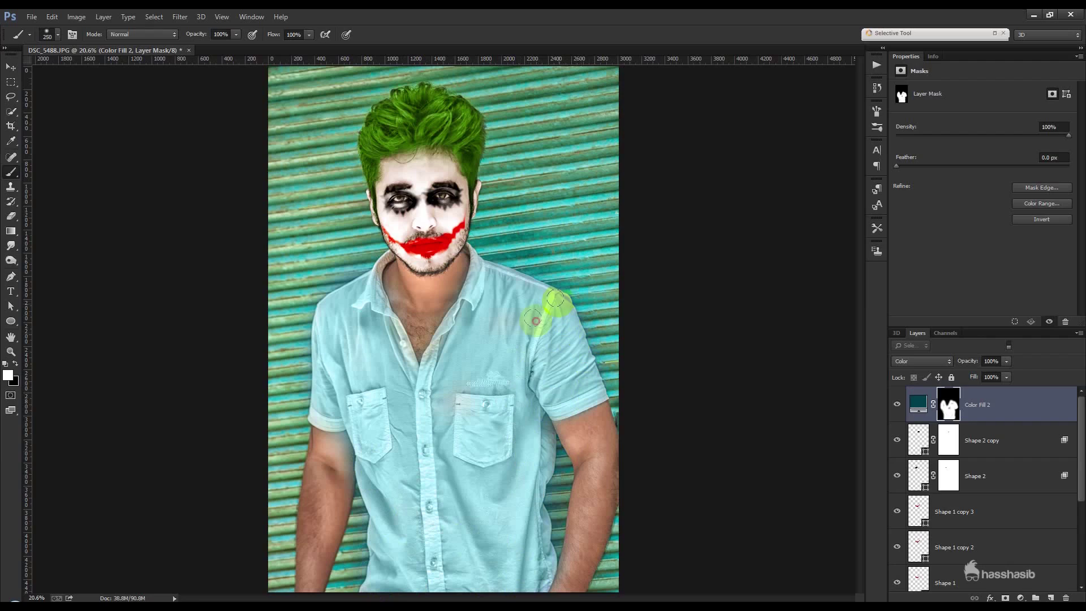
pyautogui.press('[')
pyautogui.click(398, 328)
pyautogui.moveTo(398, 328); pyautogui.dragTo(383, 257)
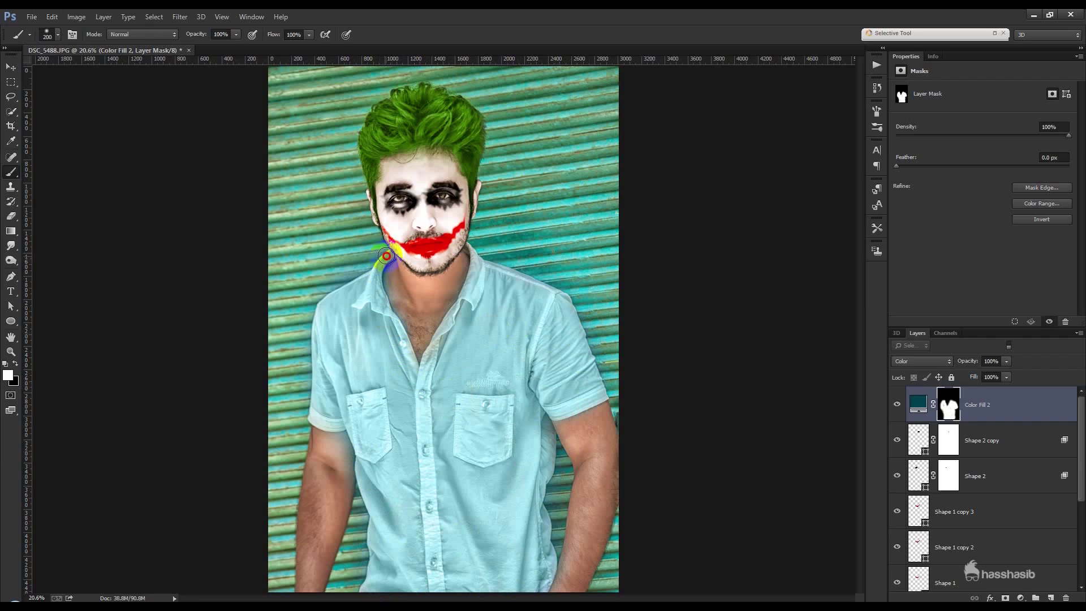
pyautogui.moveTo(477, 266)
pyautogui.mouseDown()
pyautogui.moveTo(424, 369)
pyautogui.moveTo(405, 371)
pyautogui.mouseUp()
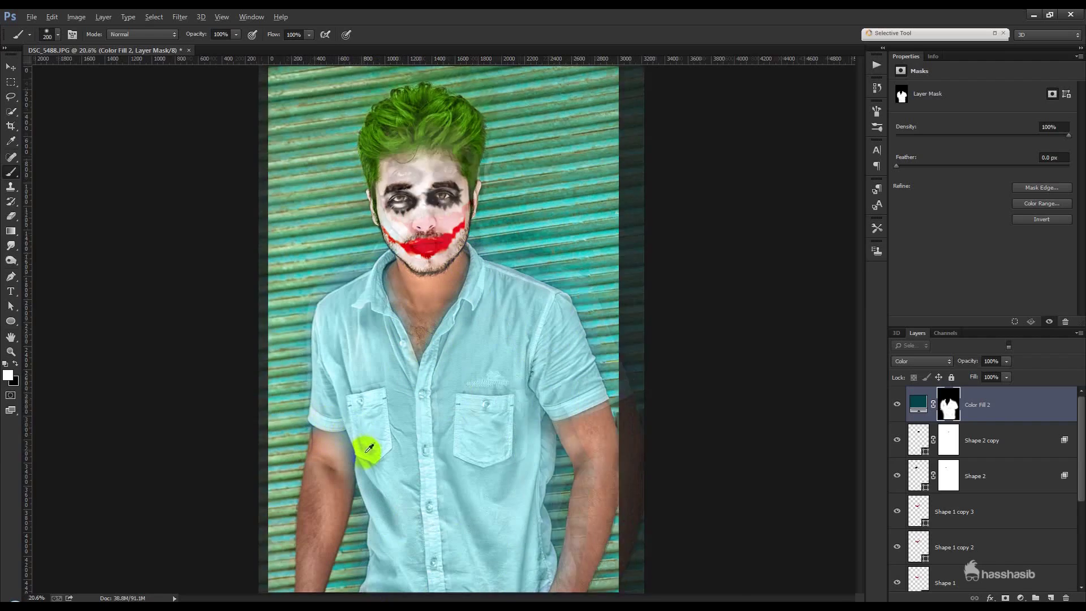
# Paint black on the mask to remove the teal tint from the bare arm.
pyautogui.scroll(3, 369, 448)
pyautogui.click(15, 363)
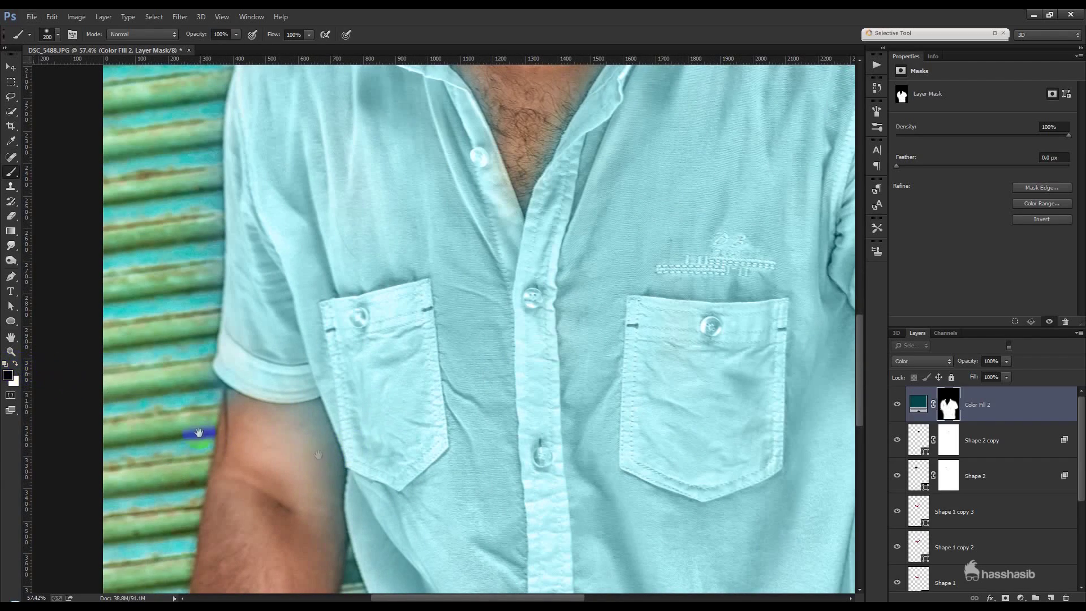
pyautogui.moveTo(199, 431); pyautogui.dragTo(417, 388)
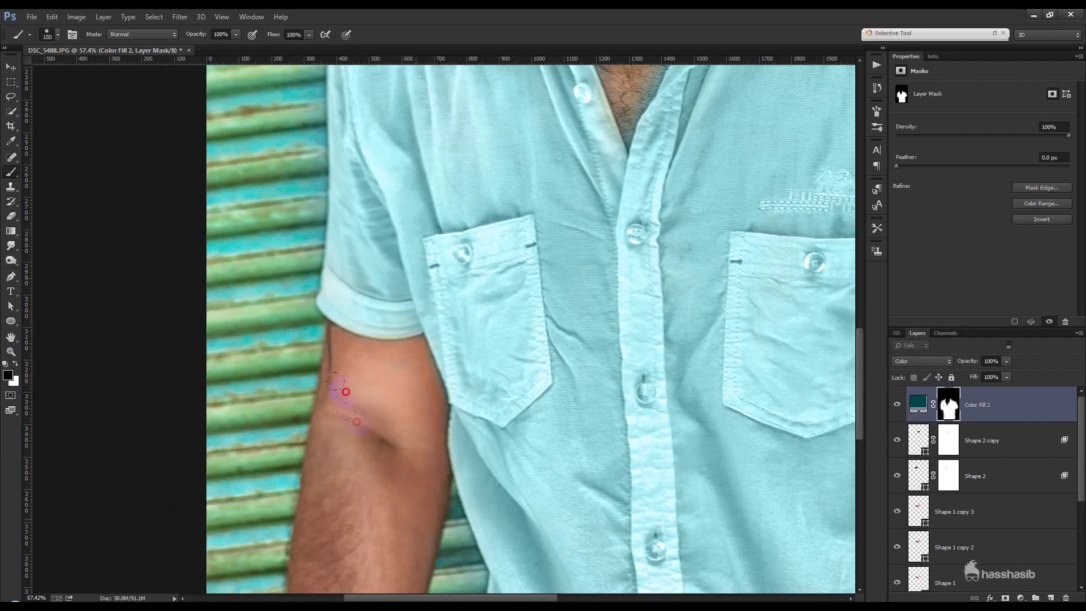
pyautogui.scroll(3, 478, 444)
pyautogui.scroll(4, 527, 395)
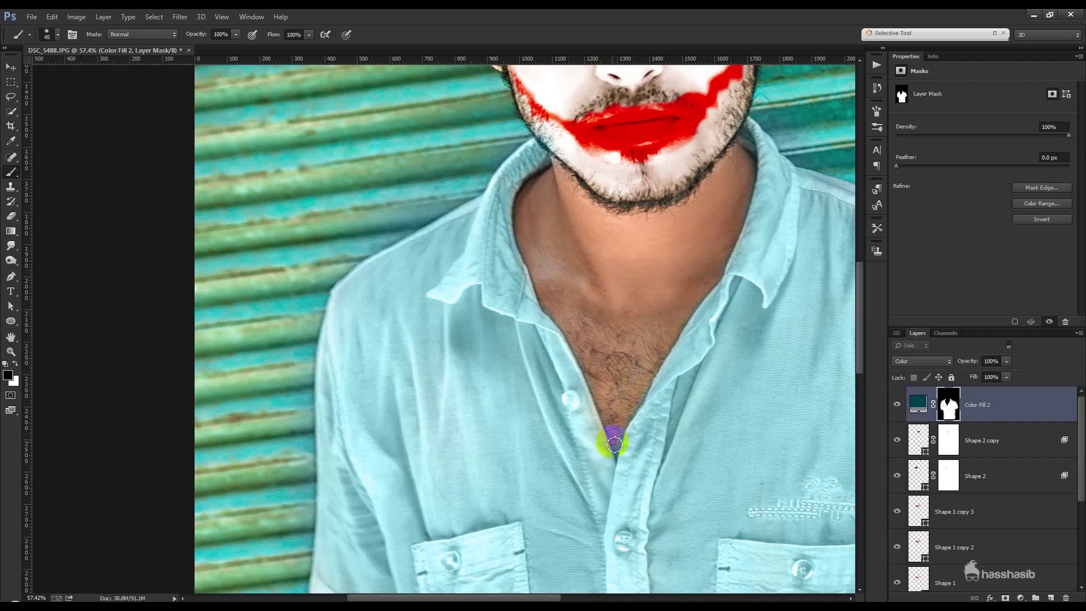
# Mask the teal fill off the neckline skin and restore colour along the collar edge.
pyautogui.moveTo(618, 451); pyautogui.dragTo(648, 402)
pyautogui.press('[')
pyautogui.moveTo(624, 447); pyautogui.dragTo(701, 311)
pyautogui.click(15, 364)
pyautogui.moveTo(617, 474); pyautogui.dragTo(602, 438)
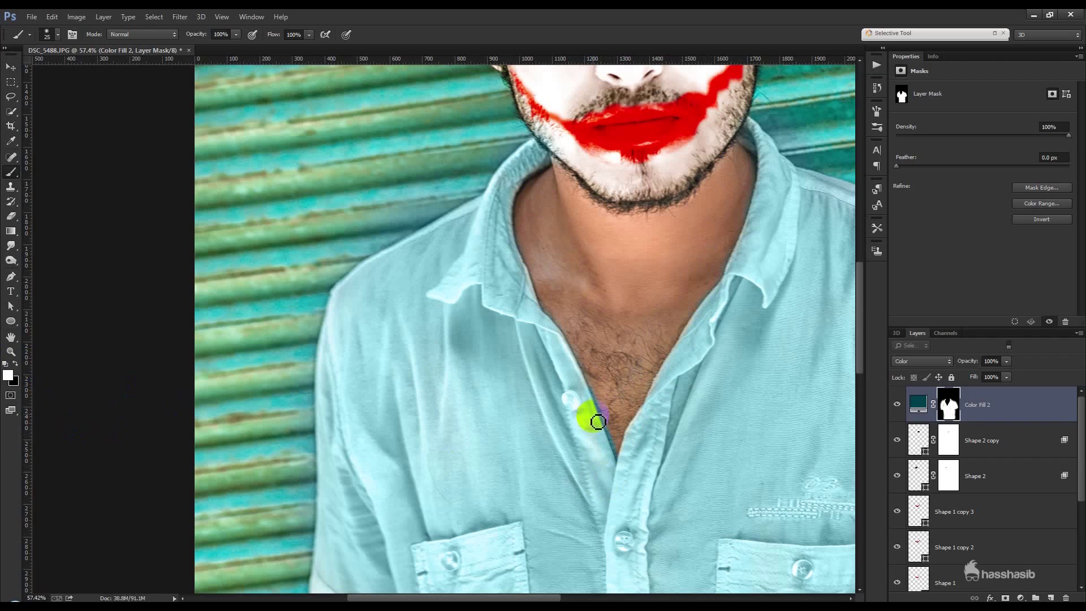
pyautogui.click(595, 419)
pyautogui.moveTo(599, 423)
pyautogui.mouseDown()
pyautogui.moveTo(632, 439)
pyautogui.moveTo(694, 325)
pyautogui.mouseUp()
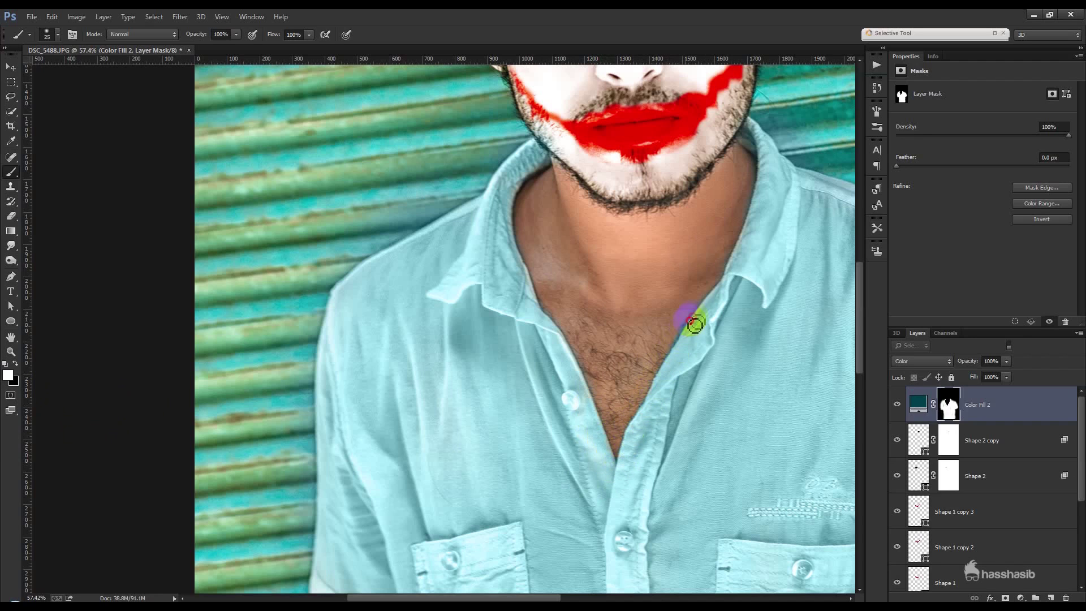
# With a larger brush, touch up the shirt colour mask around the arm.
pyautogui.hotkey('ctrl', '0')
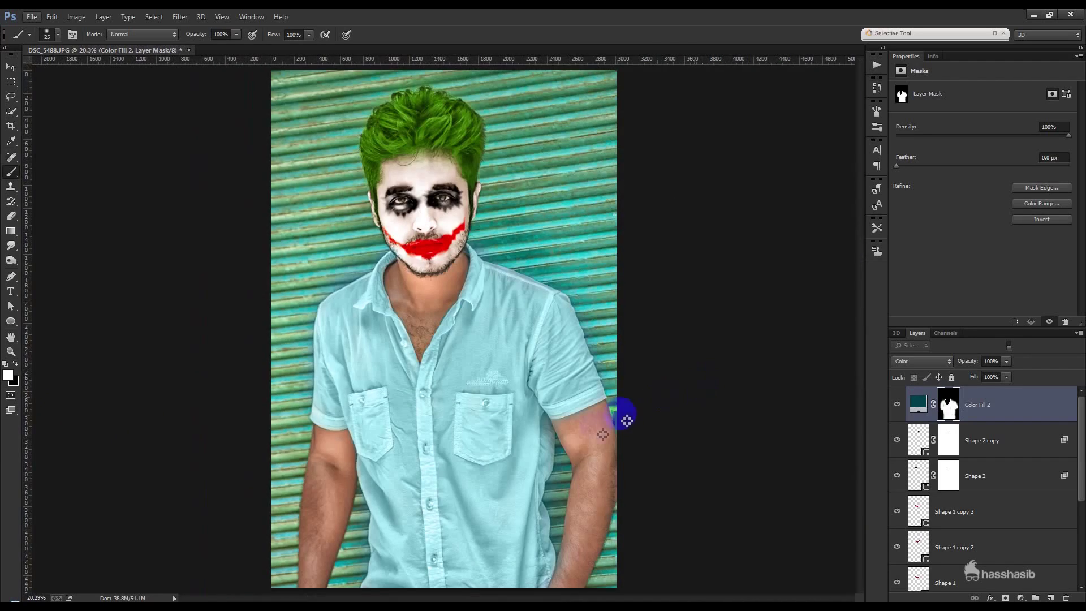
pyautogui.scroll(2, 626, 420)
pyautogui.scroll(2, 590, 425)
pyautogui.scroll(2, 590, 424)
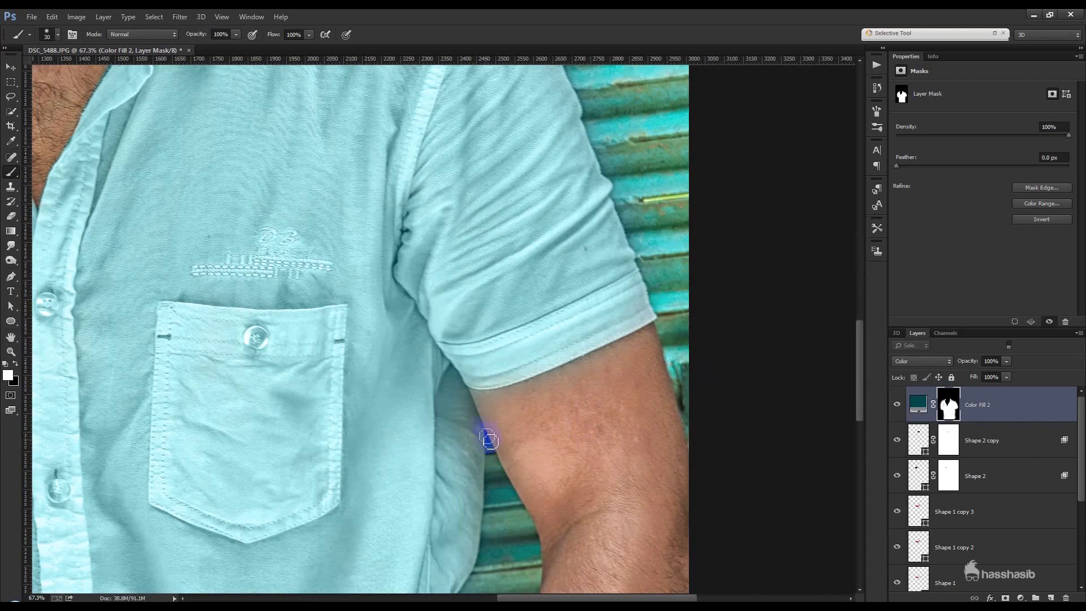
pyautogui.press(']')
pyautogui.press(']')
pyautogui.press(']')
pyautogui.click(16, 364)
pyautogui.click(15, 364)
pyautogui.scroll(5, 427, 407)
pyautogui.scroll(5, 439, 400)
pyautogui.scroll(3, 444, 444)
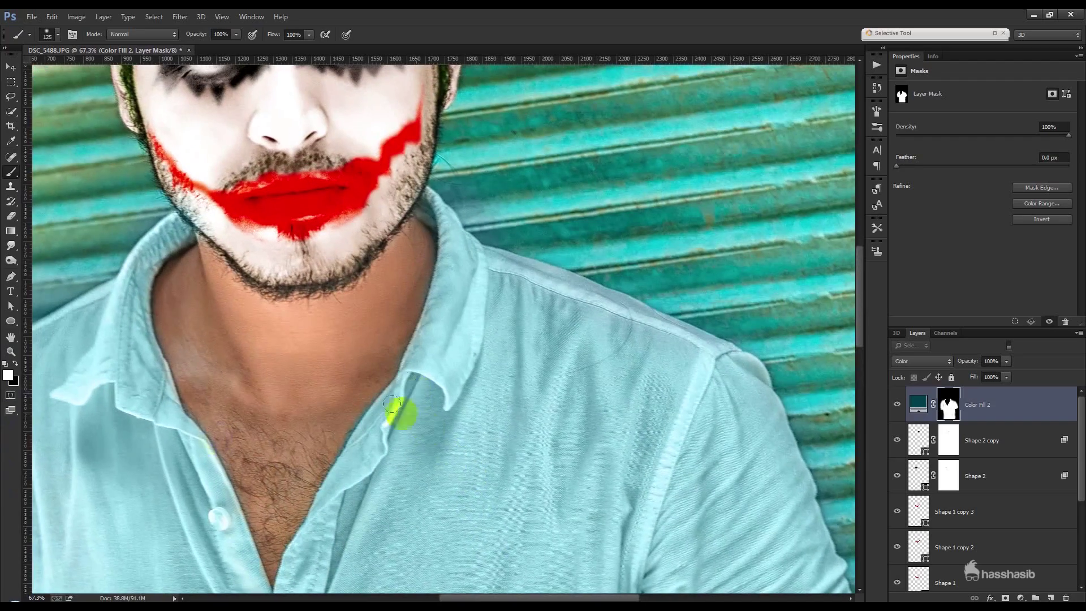
pyautogui.scroll(-3, 352, 521)
# Clean the shirt colour edge along the chest opening with a smaller brush.
pyautogui.press('[')
pyautogui.press('[')
pyautogui.press('[')
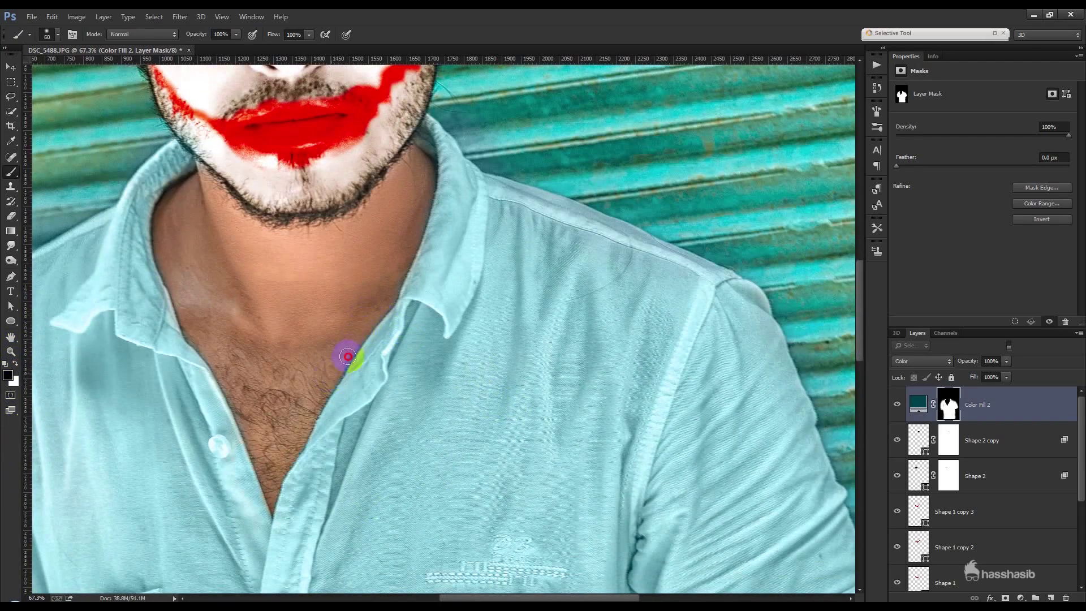
pyautogui.moveTo(323, 393); pyautogui.dragTo(297, 444)
pyautogui.scroll(-3, 589, 363)
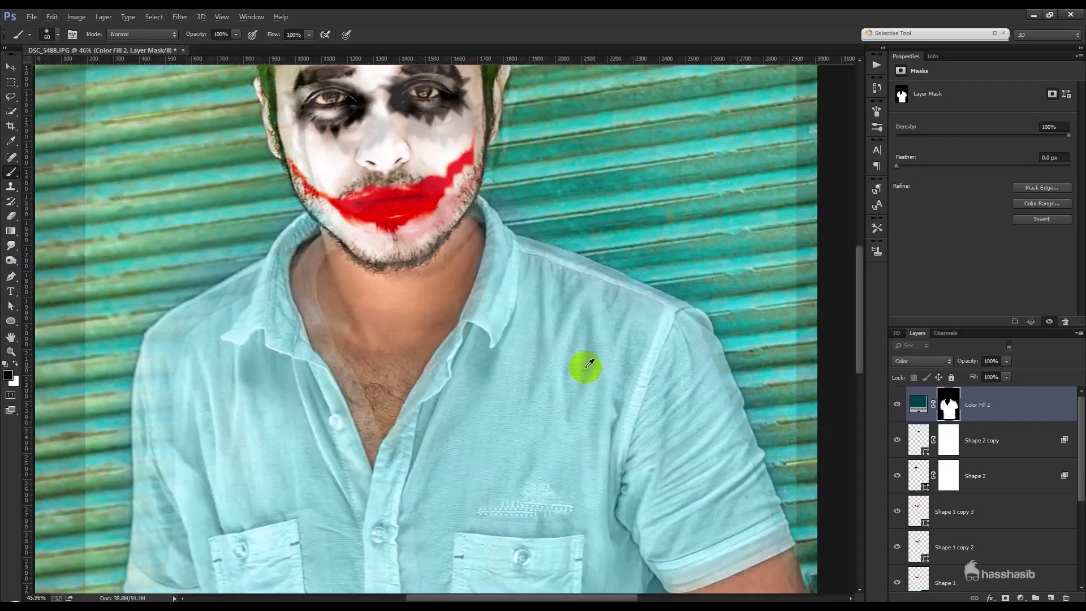
pyautogui.scroll(-4, 589, 362)
pyautogui.scroll(-3, 581, 363)
pyautogui.click(6, 68)
pyautogui.click(917, 404)
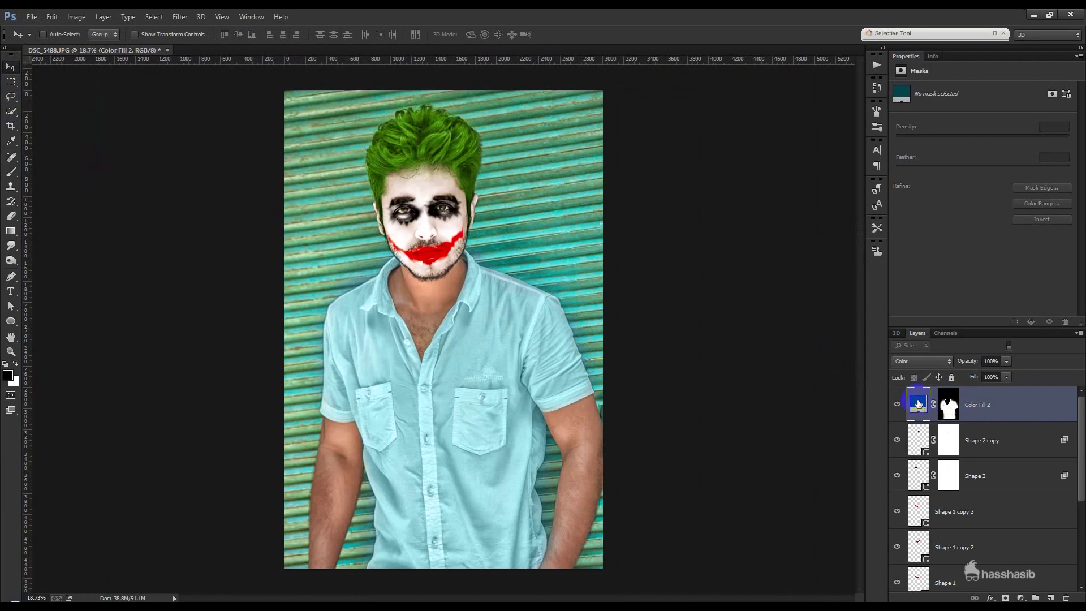
# Duplicate Color Fill 2 and set the copy's blend mode to Soft Light.
pyautogui.hotkey('ctrl', 'j')
pyautogui.click(922, 365)
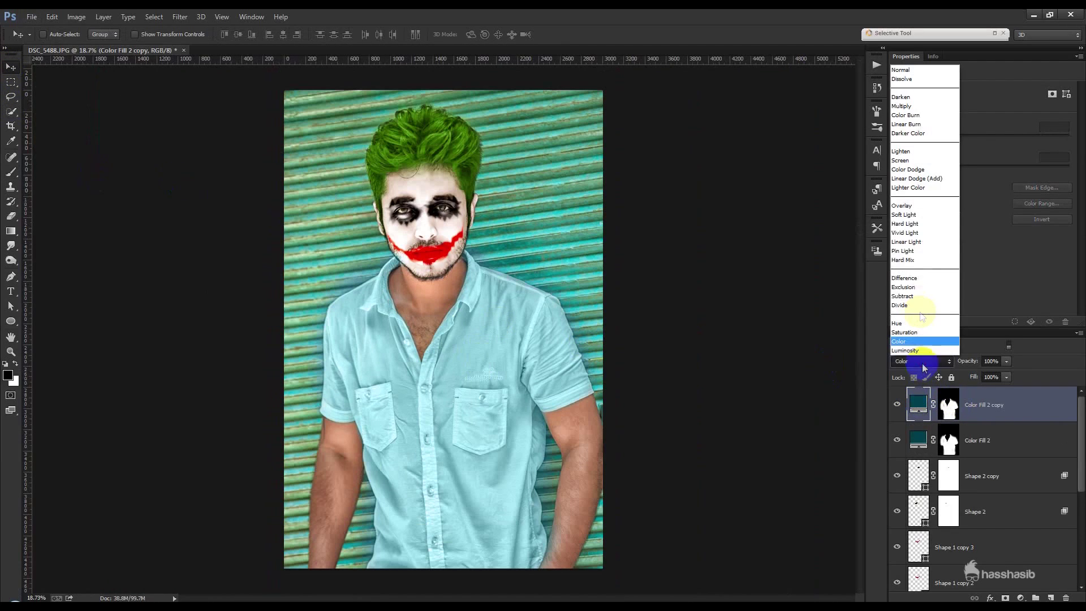
pyautogui.click(905, 216)
pyautogui.scroll(-1, 924, 365)
pyautogui.scroll(1, 925, 365)
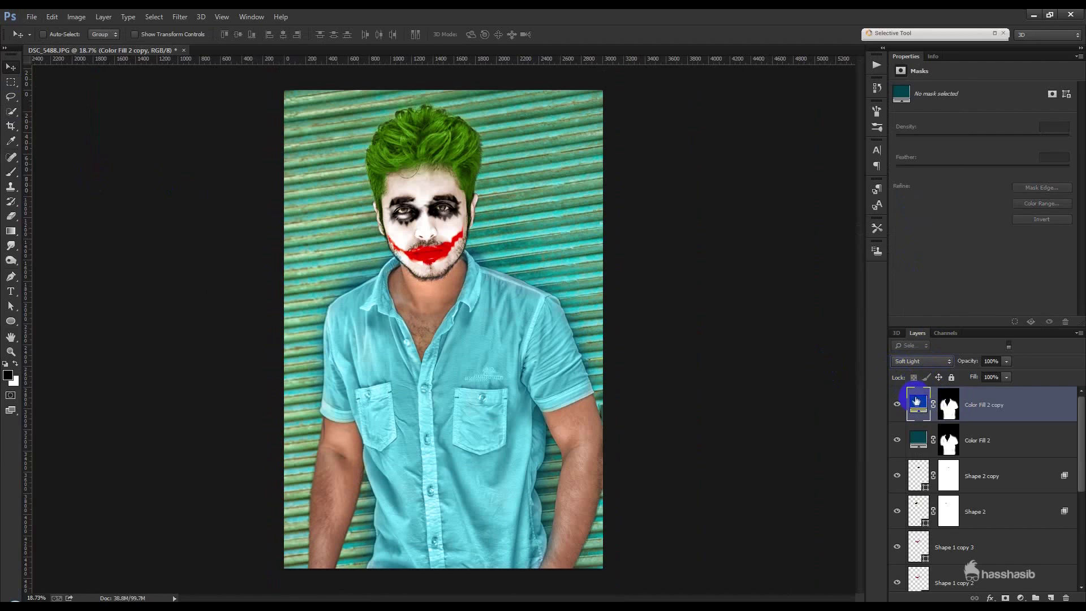
pyautogui.click(948, 404)
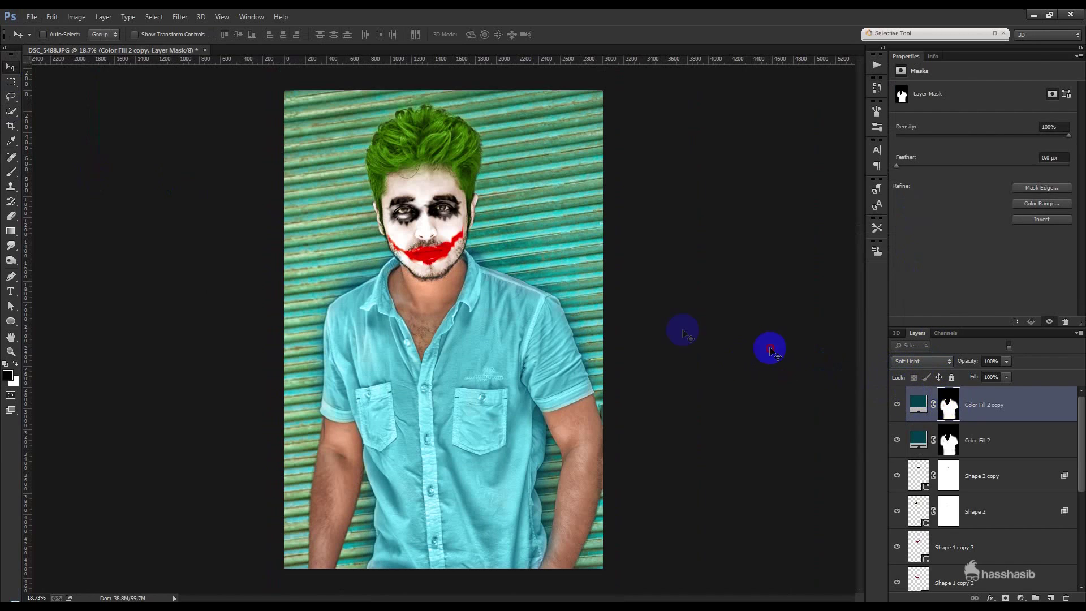
pyautogui.scroll(3, 461, 296)
pyautogui.click(11, 171)
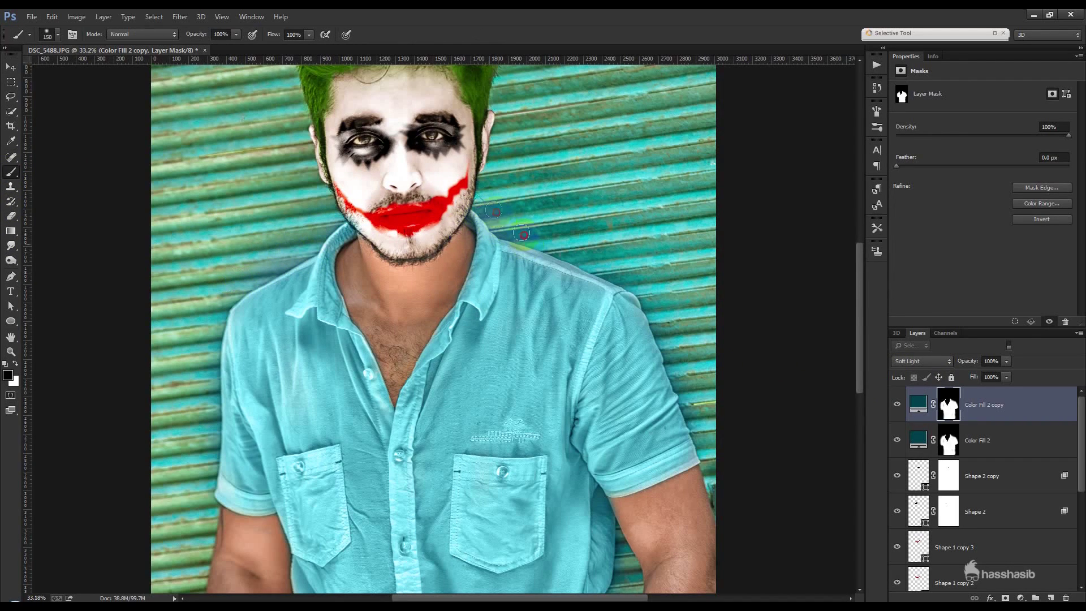
# Brush Color Fill 2's mask to hide stray teal along the shoulder and sleeve.
pyautogui.click(940, 436)
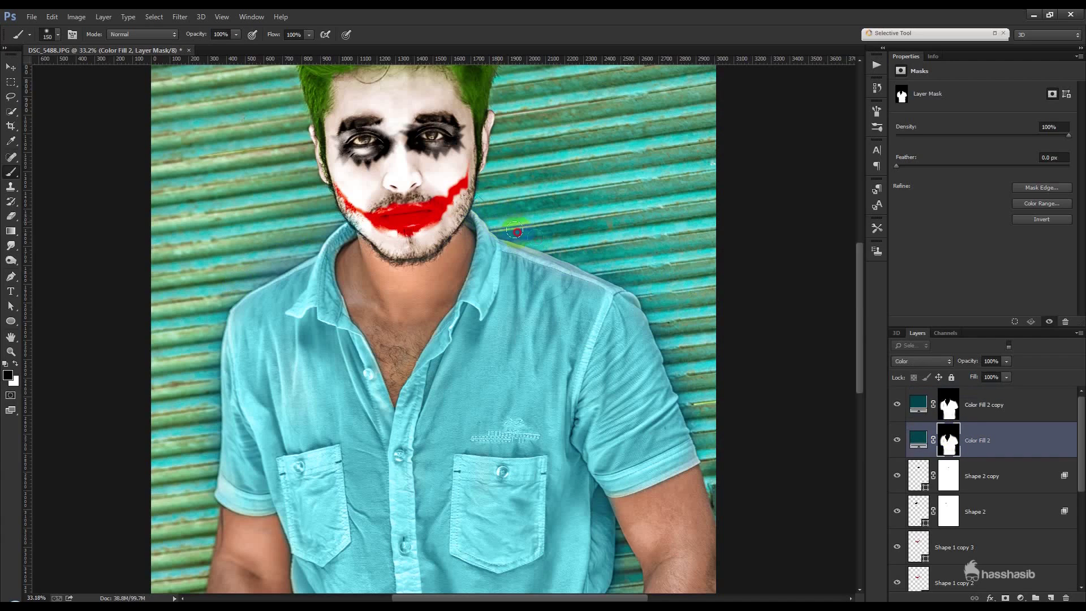
pyautogui.moveTo(643, 288); pyautogui.dragTo(704, 448)
pyautogui.moveTo(210, 468); pyautogui.dragTo(244, 478)
pyautogui.scroll(-3, 606, 412)
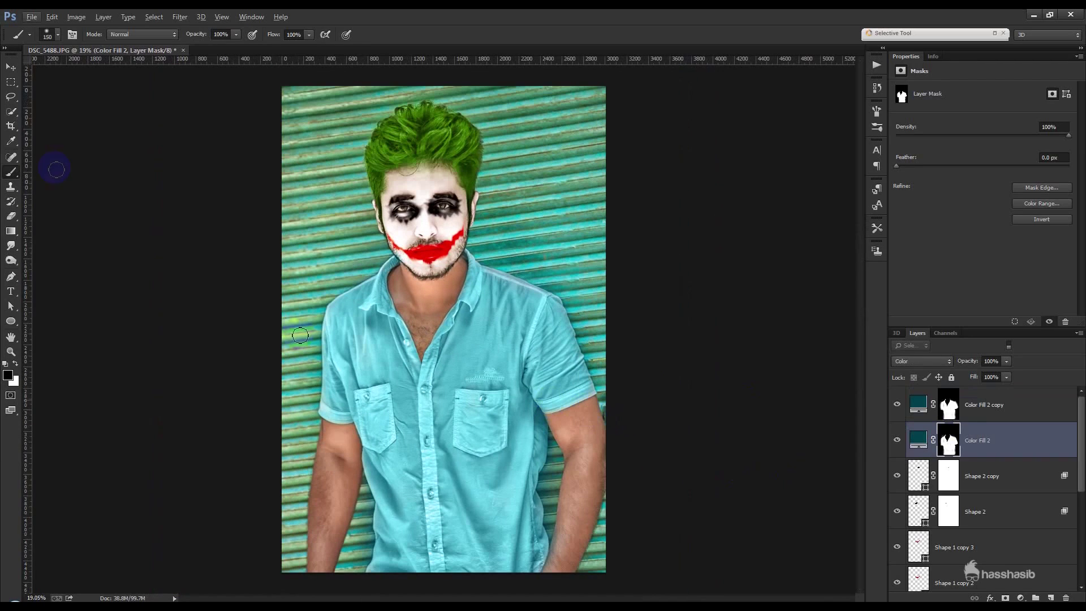
pyautogui.click(10, 66)
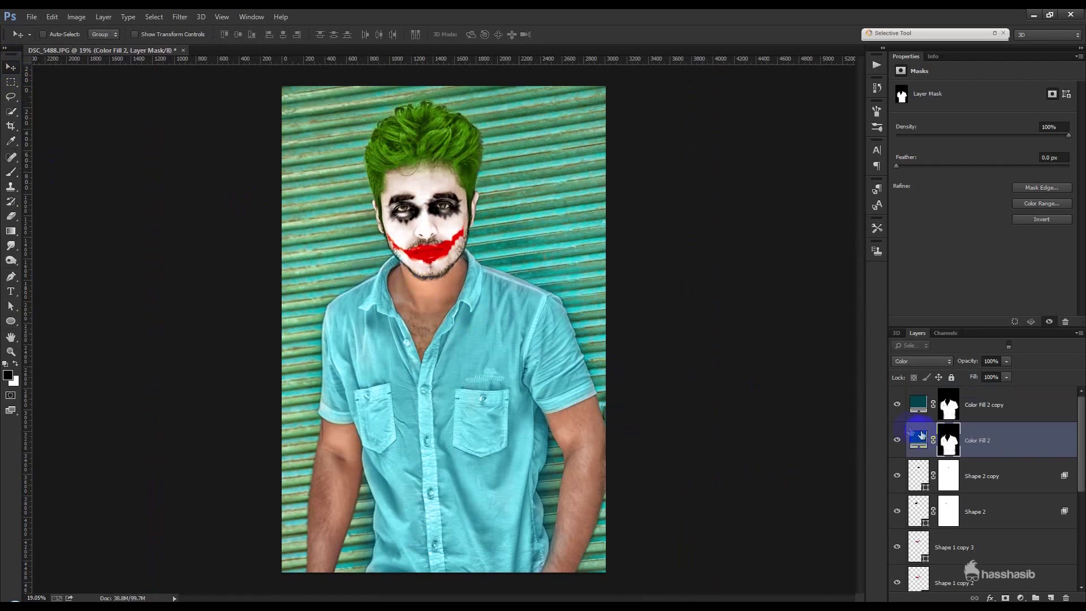
# Split Black & White 1's Blend If sliders (This Layer 0/57, Underlying 0/71) and keep 100% opacity.
pyautogui.scroll(-5, 945, 475)
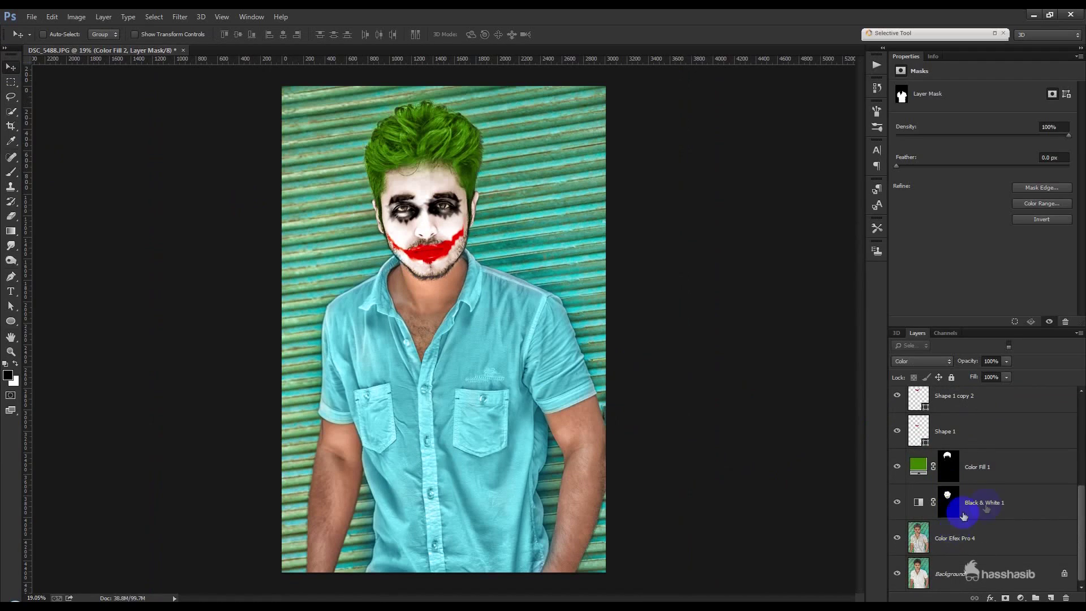
pyautogui.click(987, 503)
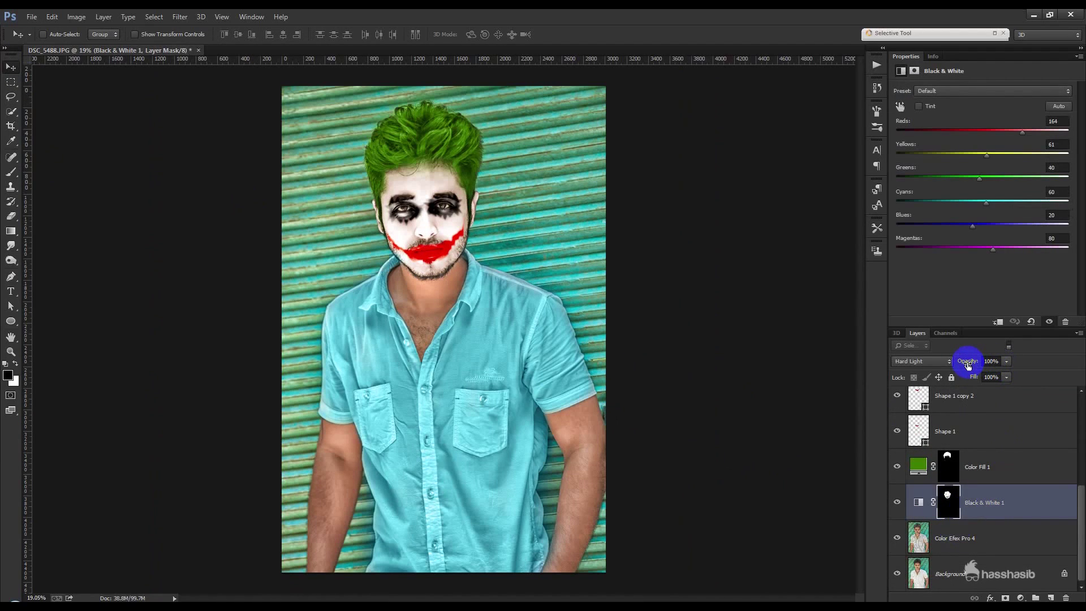
pyautogui.click(919, 502)
pyautogui.moveTo(967, 363); pyautogui.dragTo(970, 362)
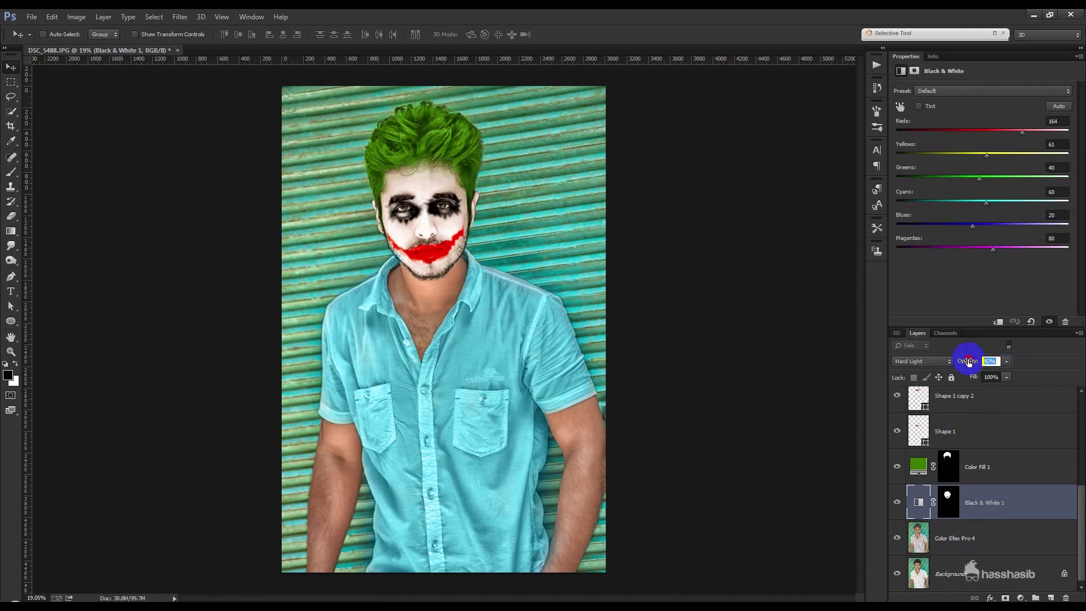
pyautogui.doubleClick(1029, 503)
pyautogui.moveTo(764, 351); pyautogui.dragTo(795, 350)
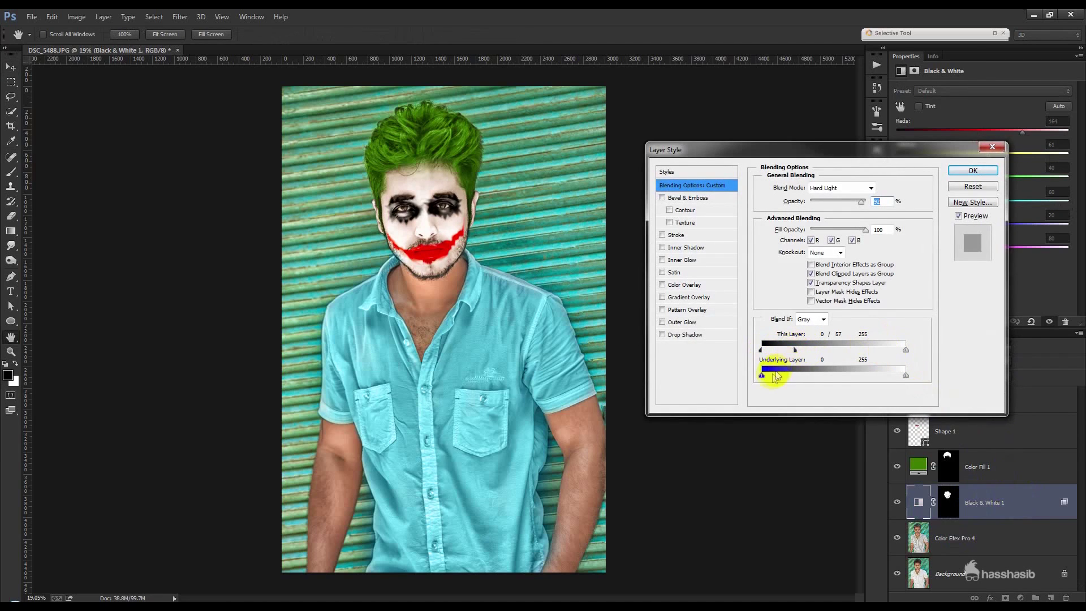
pyautogui.moveTo(762, 375); pyautogui.dragTo(802, 375)
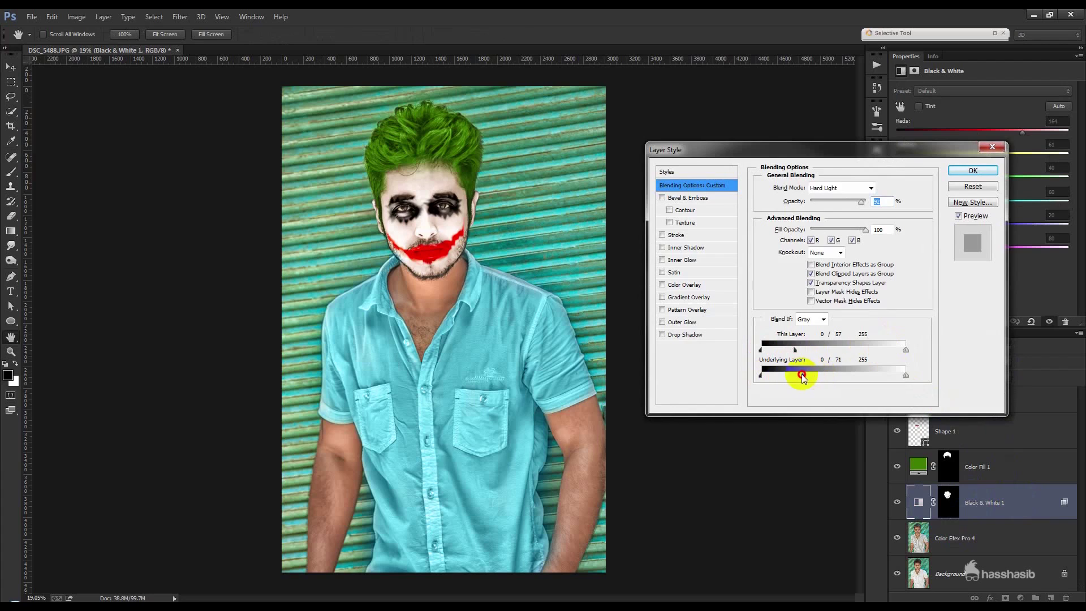
pyautogui.moveTo(906, 374)
pyautogui.mouseDown()
pyautogui.moveTo(843, 378)
pyautogui.moveTo(905, 375)
pyautogui.moveTo(877, 347)
pyautogui.moveTo(905, 349)
pyautogui.mouseUp()
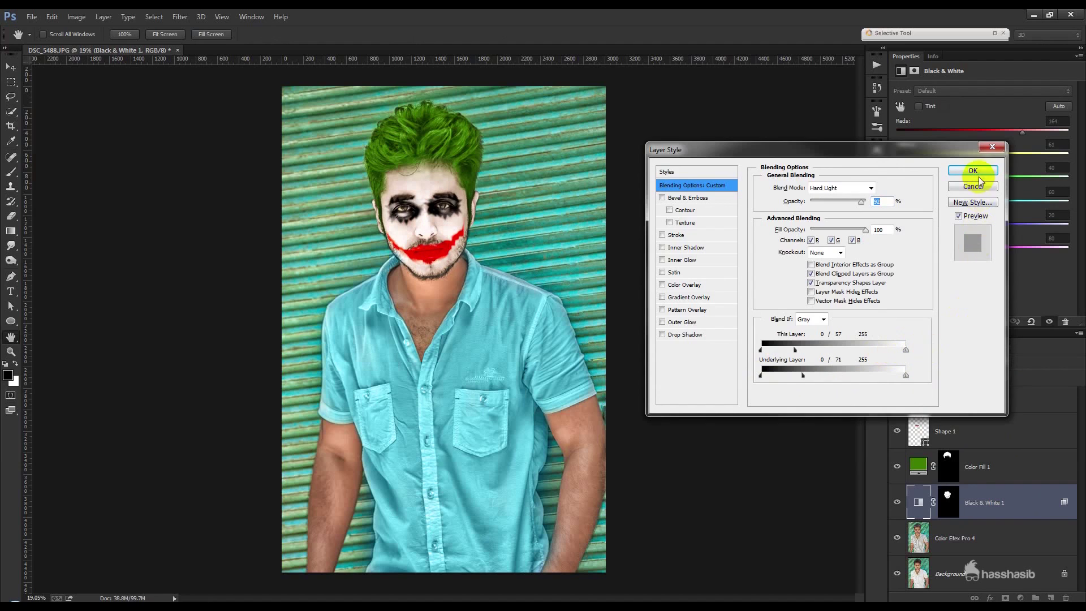
pyautogui.click(976, 173)
pyautogui.write('100')
pyautogui.press('Return')
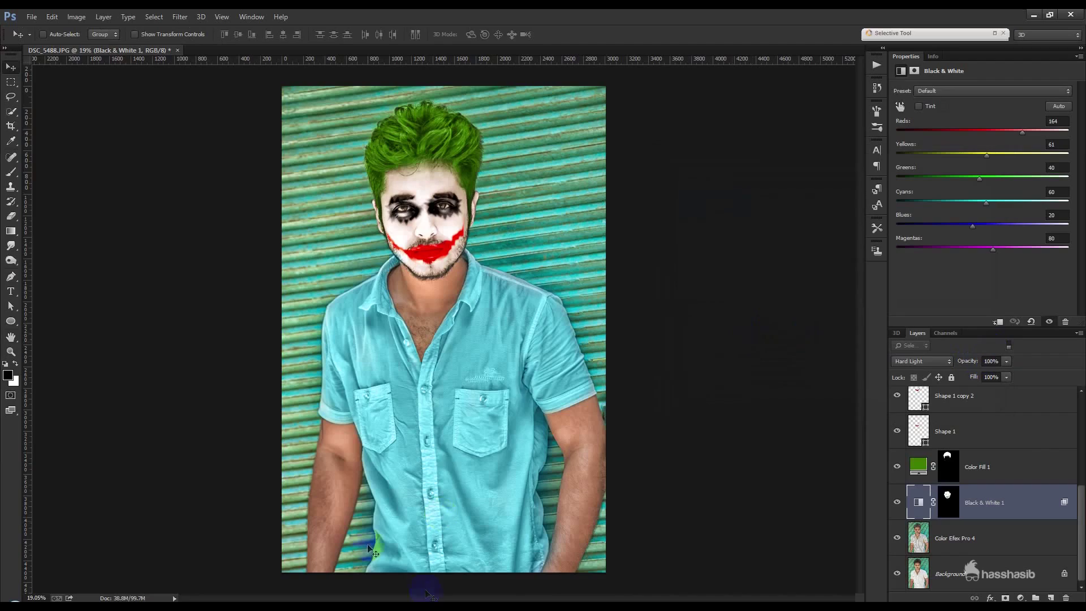
# Toggle the Shape 1 mouth layer and inspect its path anchors near the chin.
pyautogui.scroll(10, 454, 275)
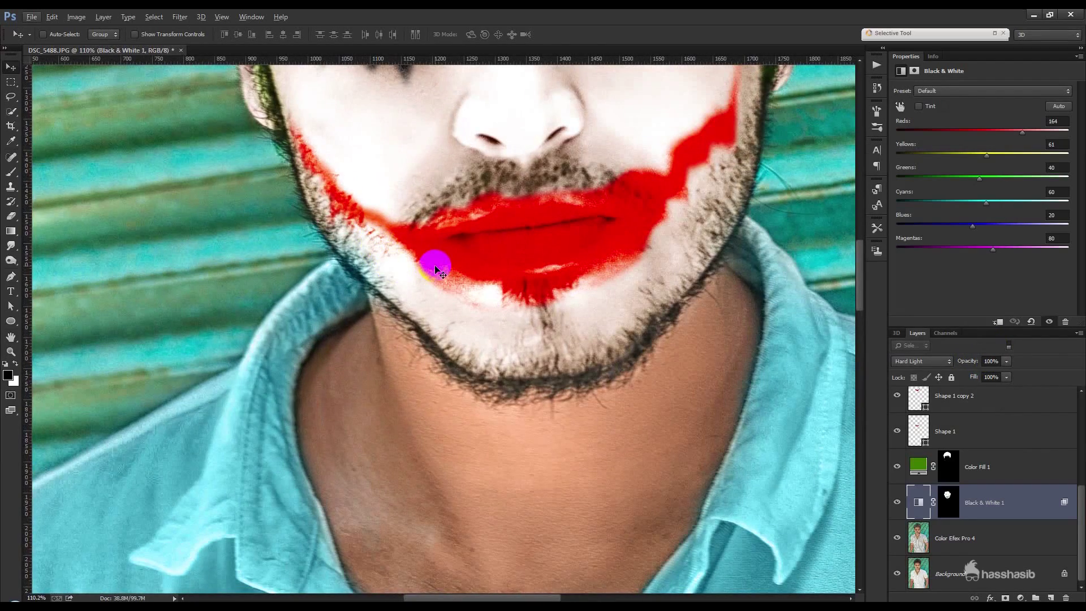
pyautogui.click(897, 432)
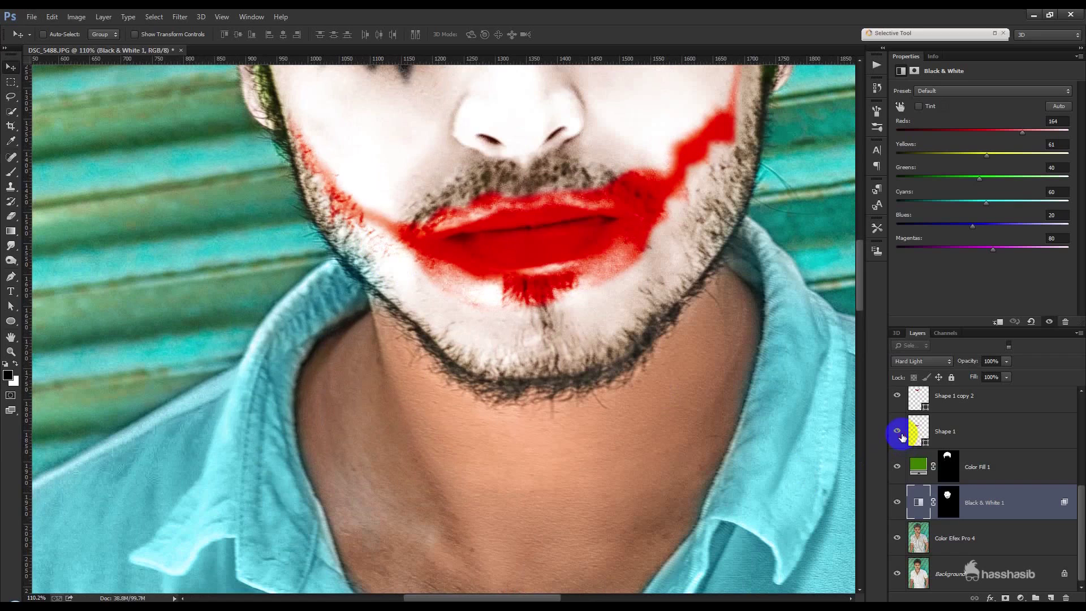
pyautogui.click(919, 432)
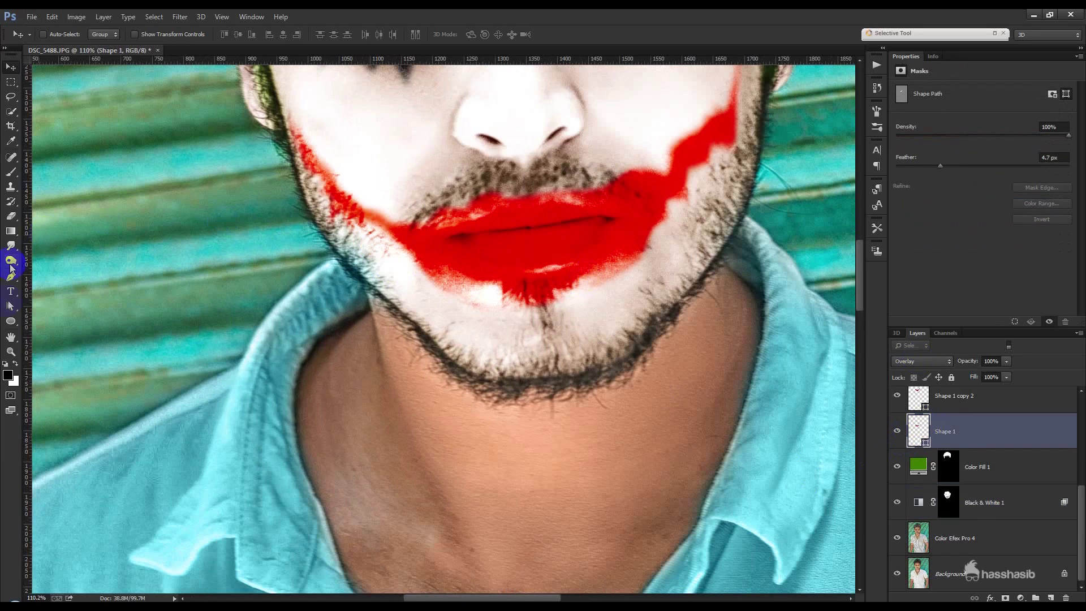
pyautogui.click(11, 306)
pyautogui.moveTo(401, 294)
pyautogui.mouseDown()
pyautogui.moveTo(368, 250)
pyautogui.moveTo(386, 274)
pyautogui.moveTo(417, 279)
pyautogui.mouseUp()
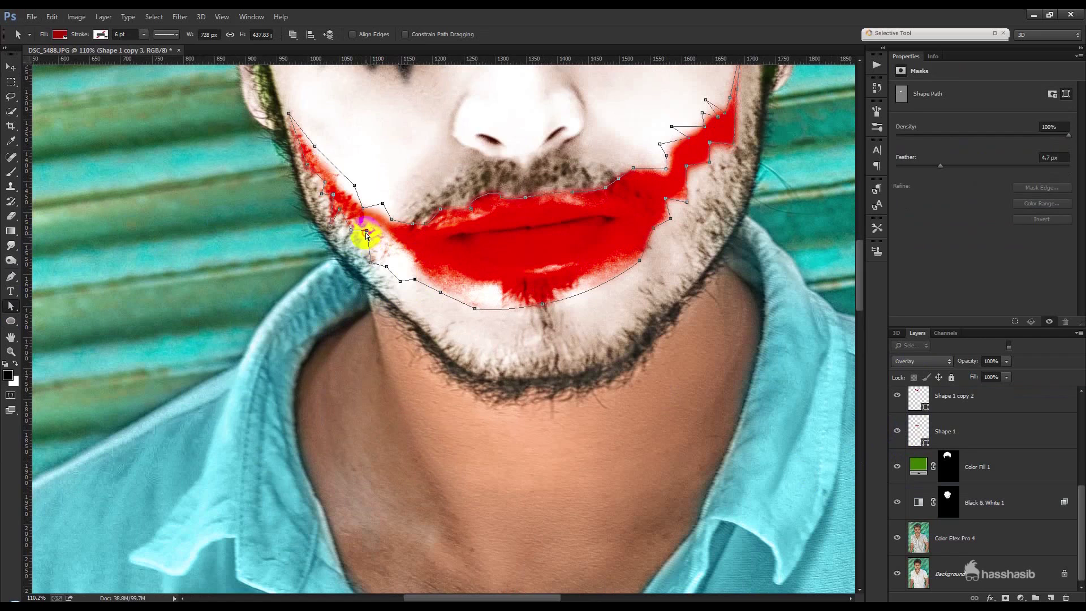
pyautogui.click(440, 324)
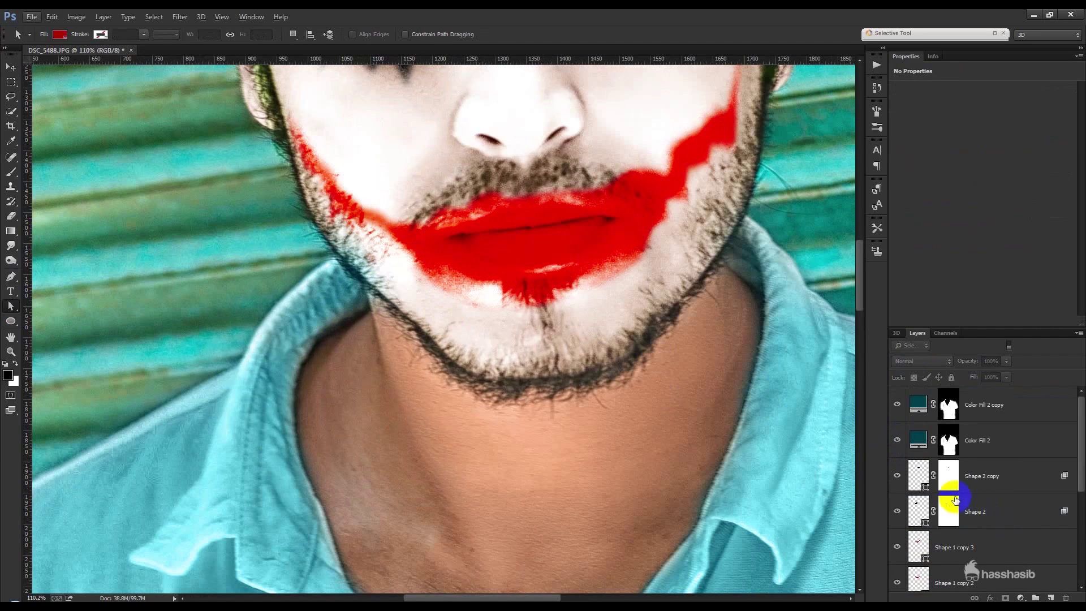
pyautogui.scroll(-4, 950, 497)
# Paint Black & White 1's mask to extend the red over the beard at the left mouth corner and cheek.
pyautogui.click(948, 541)
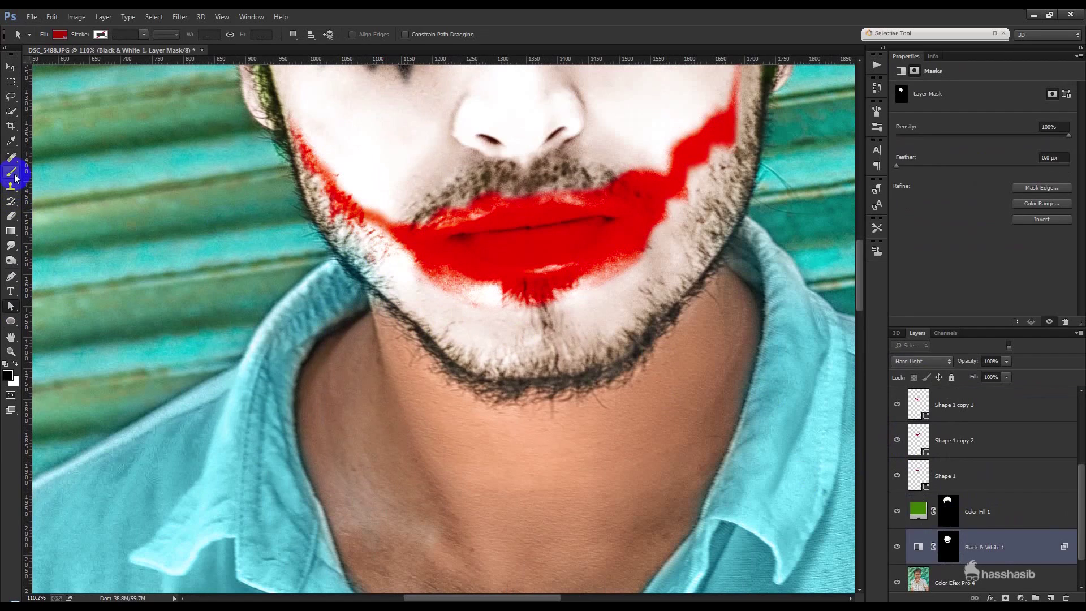
pyautogui.click(11, 171)
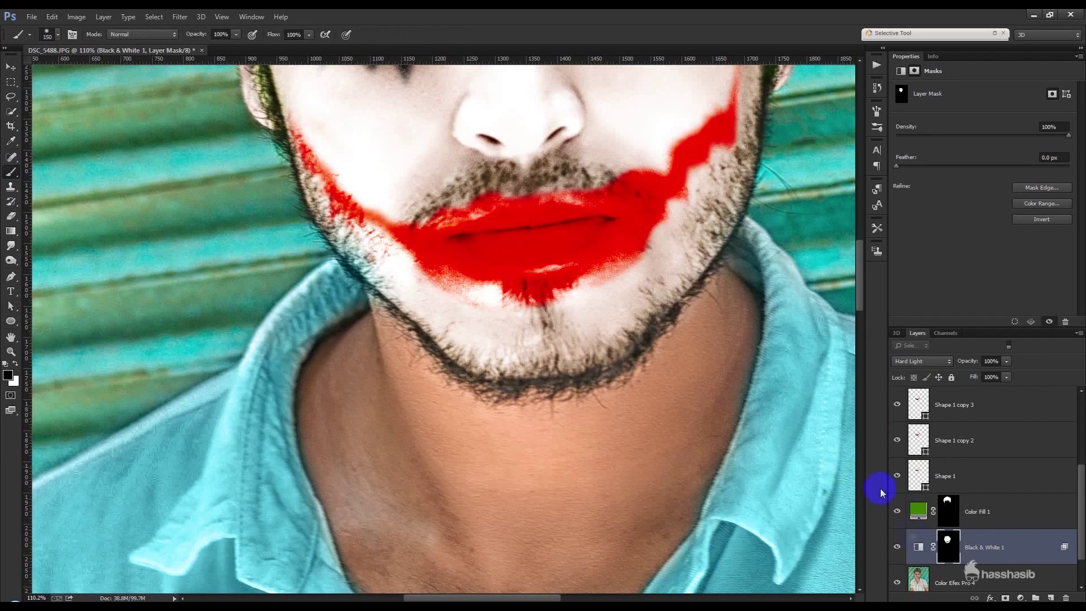
pyautogui.press('[')
pyautogui.press('[')
pyautogui.press('[')
pyautogui.moveTo(421, 280); pyautogui.dragTo(361, 223)
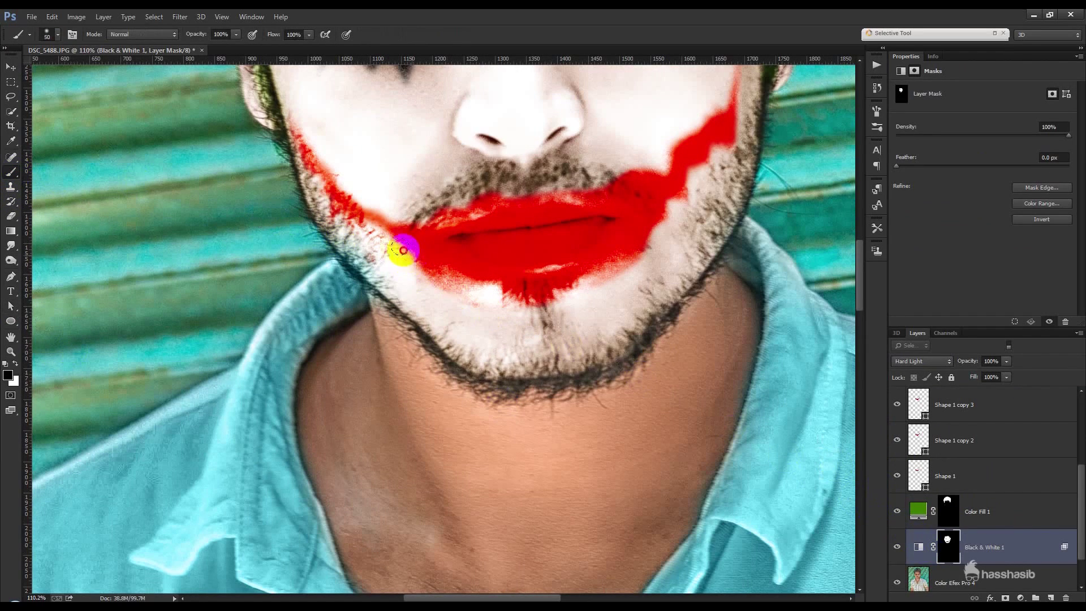
pyautogui.press('[')
pyautogui.press('[')
pyautogui.press('[')
pyautogui.moveTo(368, 234)
pyautogui.mouseDown()
pyautogui.moveTo(403, 254)
pyautogui.moveTo(363, 197)
pyautogui.moveTo(337, 196)
pyautogui.mouseUp()
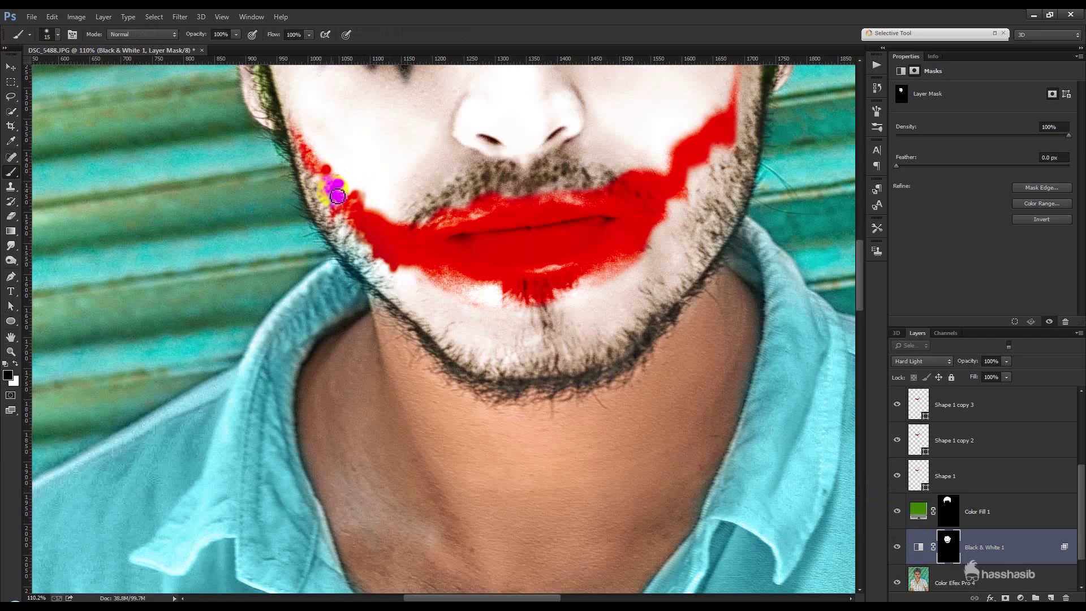
pyautogui.press('[')
pyautogui.press('[')
pyautogui.press('[')
pyautogui.moveTo(346, 192); pyautogui.dragTo(394, 235)
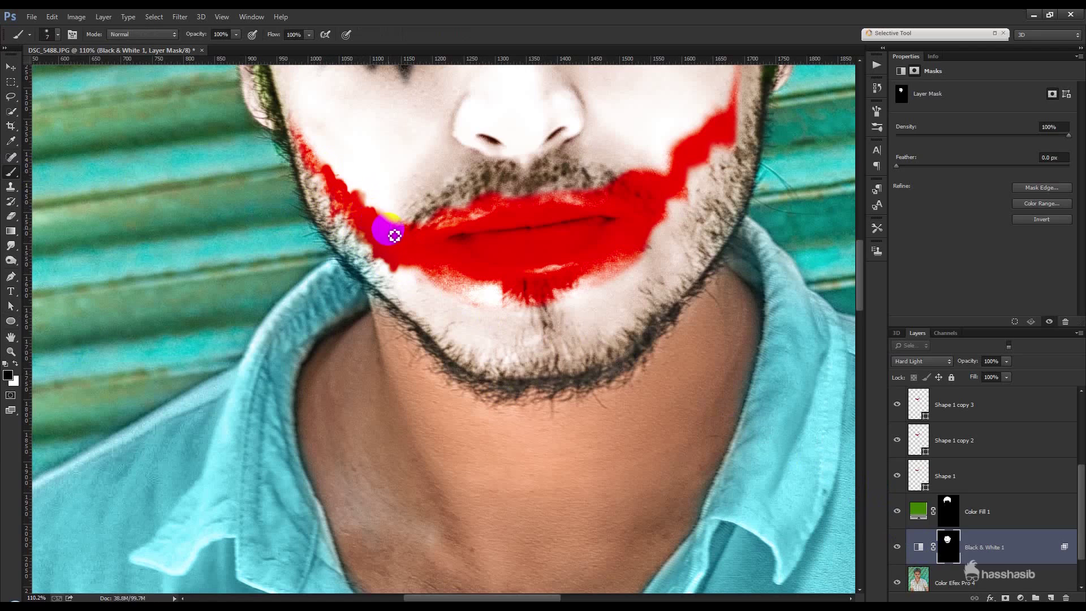
# Reshape the red edge and remove spill near the right mouth corner.
pyautogui.rightClick(668, 174)
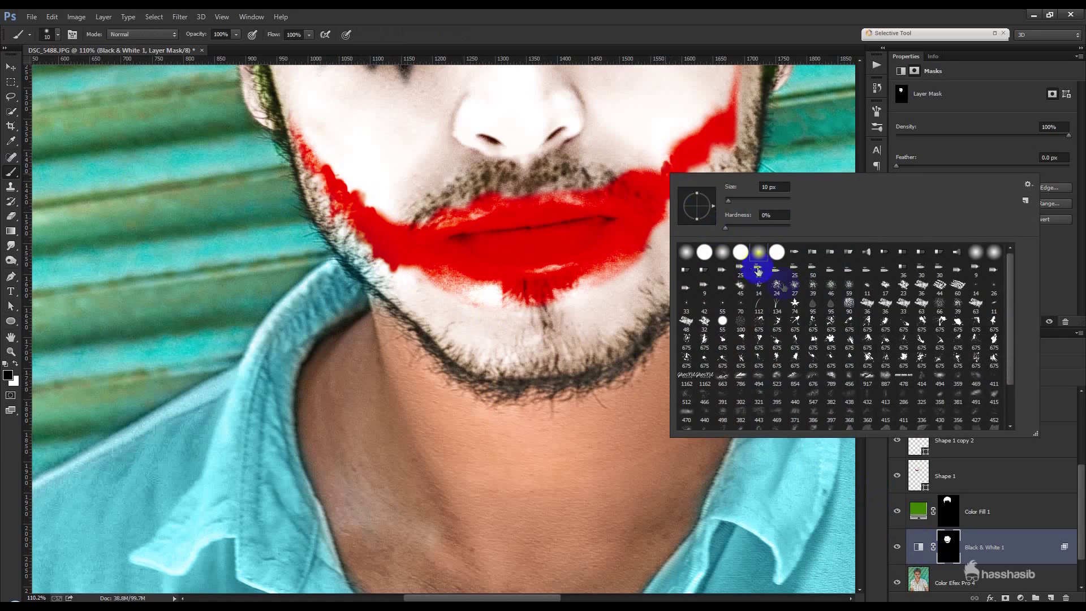
pyautogui.press('Return')
pyautogui.press(']')
pyautogui.press(']')
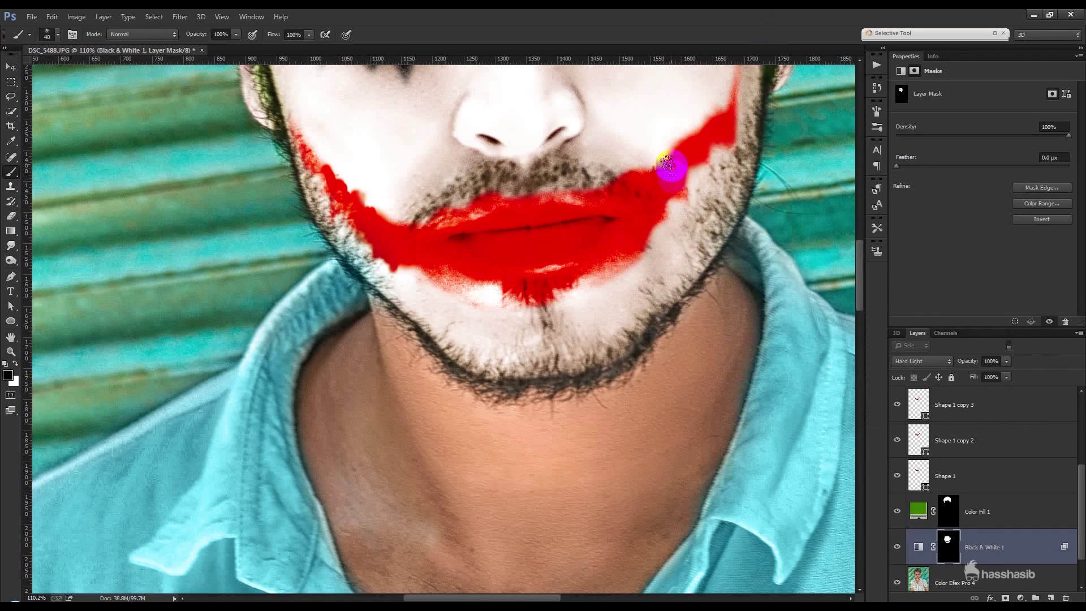
pyautogui.moveTo(661, 182); pyautogui.dragTo(736, 212)
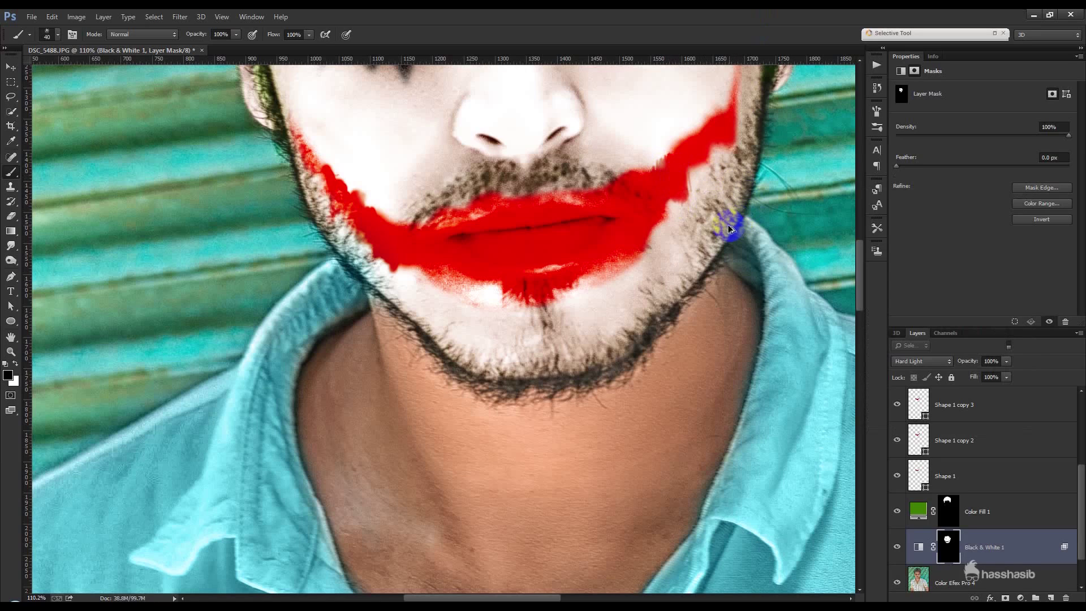
pyautogui.moveTo(671, 157); pyautogui.dragTo(652, 172)
pyautogui.click(9, 68)
pyautogui.scroll(-5, 432, 296)
pyautogui.scroll(-2, 453, 313)
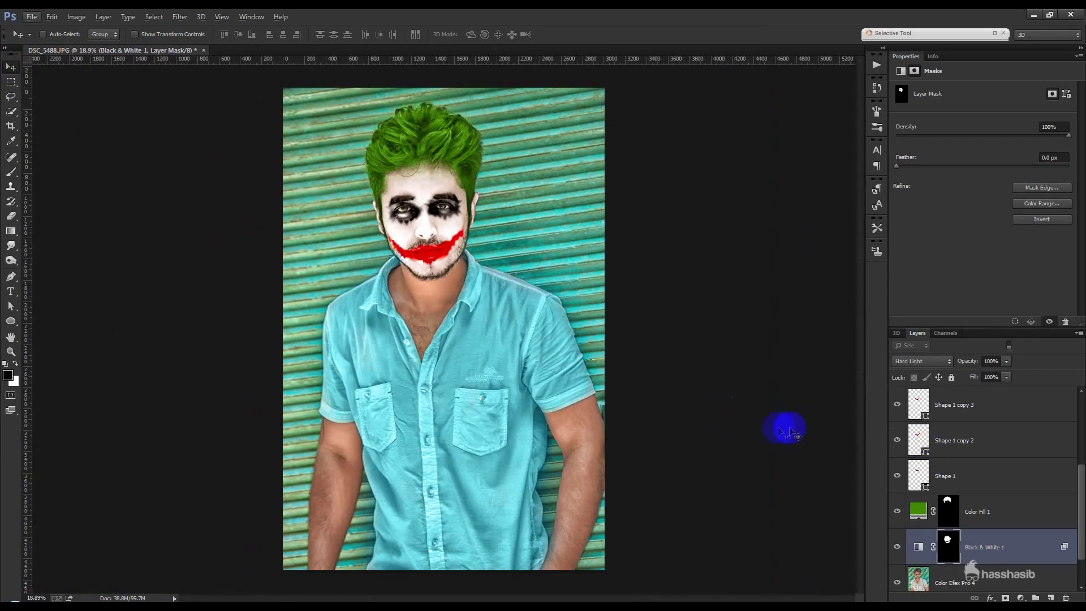
# Add Layer 1 on top and stamp the merged image onto it with Apply Image.
pyautogui.scroll(3, 972, 427)
pyautogui.click(1000, 391)
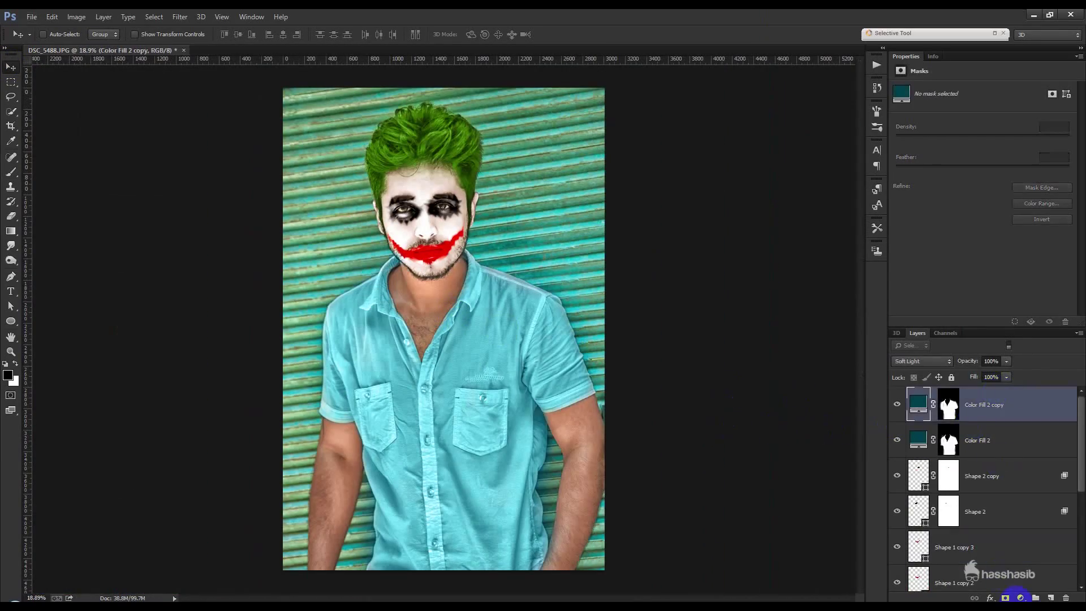
pyautogui.click(1051, 597)
pyautogui.click(76, 16)
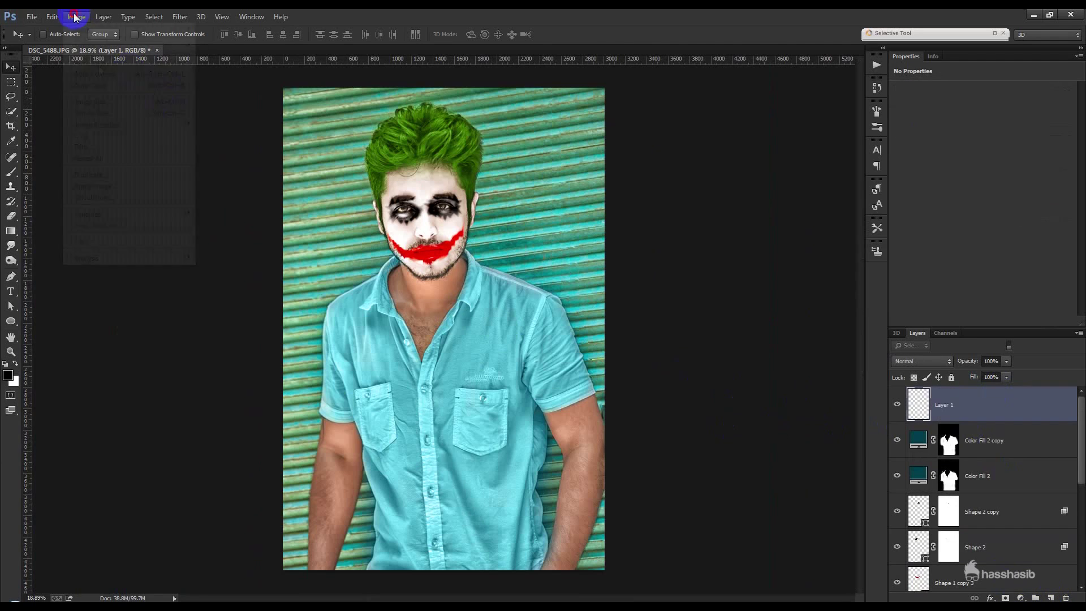
pyautogui.click(113, 186)
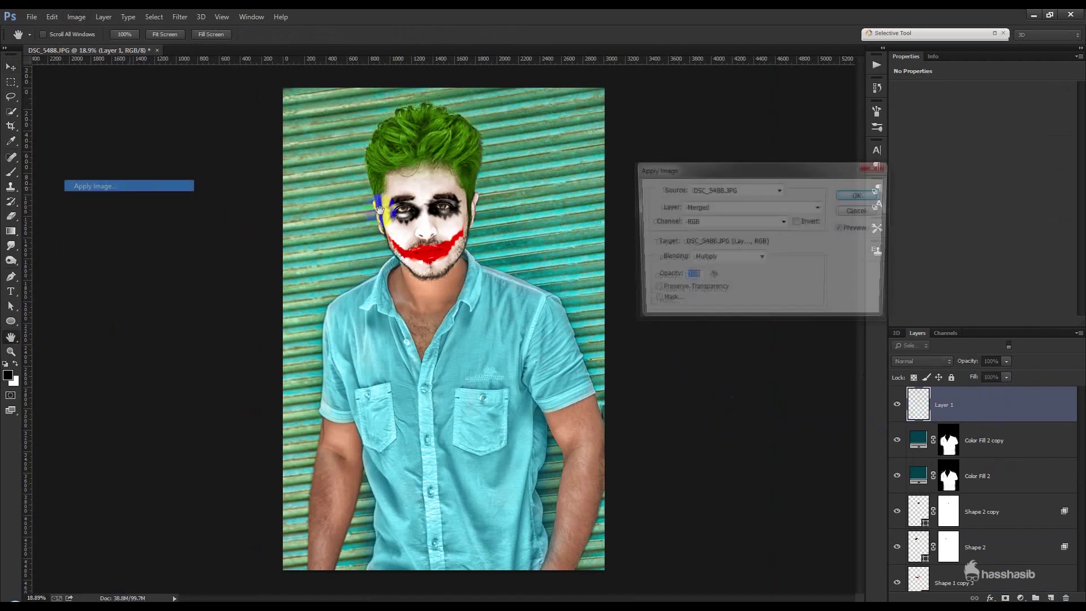
pyautogui.click(848, 195)
# Camera Raw grade Layer 1: Exposure -0.75, Highlights -100, darker Shadows, more Clarity, Temperature -21.
pyautogui.click(180, 16)
pyautogui.click(206, 85)
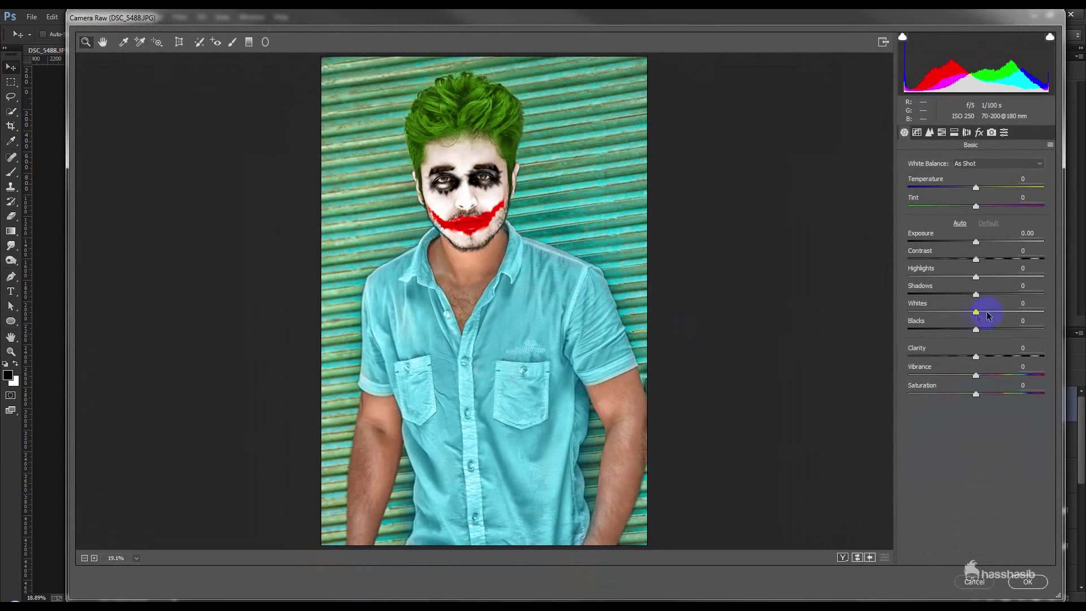
pyautogui.moveTo(976, 280)
pyautogui.mouseDown()
pyautogui.moveTo(928, 276)
pyautogui.moveTo(991, 279)
pyautogui.moveTo(961, 279)
pyautogui.mouseUp()
pyautogui.moveTo(975, 242)
pyautogui.mouseDown()
pyautogui.moveTo(953, 244)
pyautogui.moveTo(968, 242)
pyautogui.mouseUp()
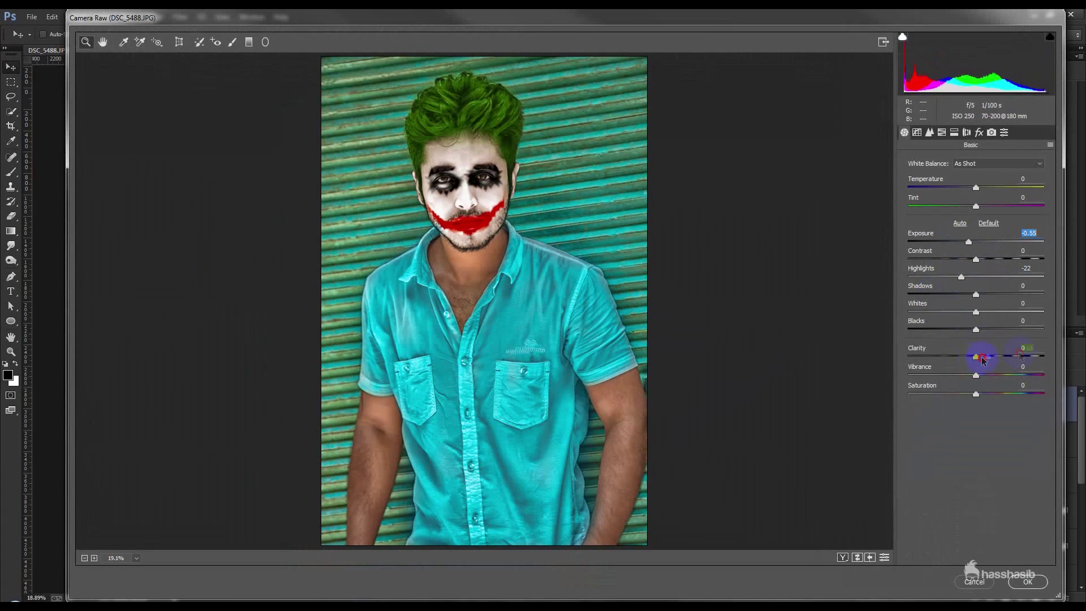
pyautogui.moveTo(975, 357); pyautogui.dragTo(1022, 355)
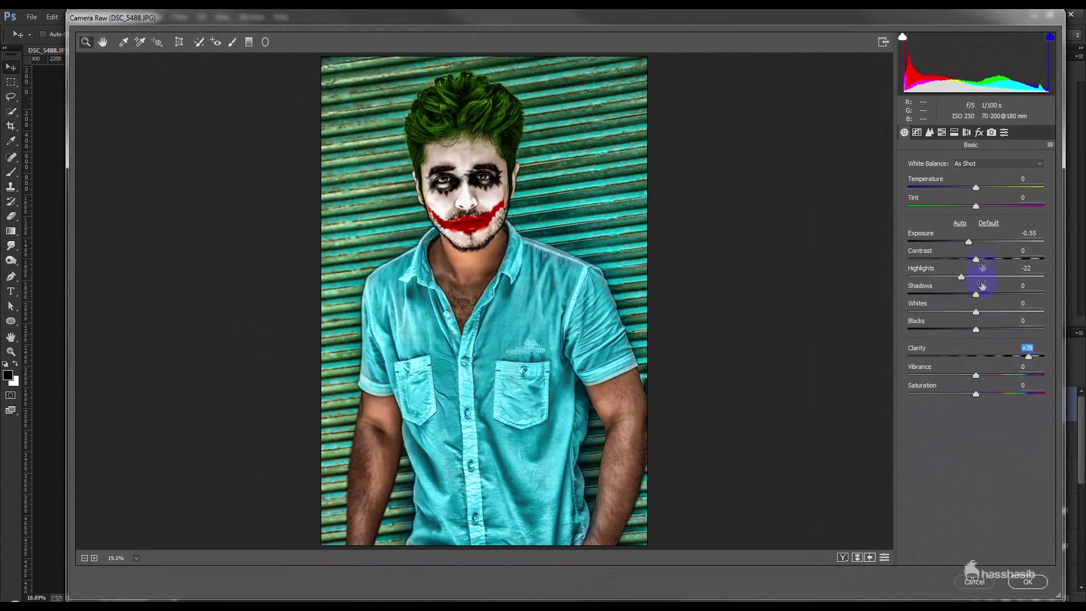
pyautogui.moveTo(970, 243); pyautogui.dragTo(948, 283)
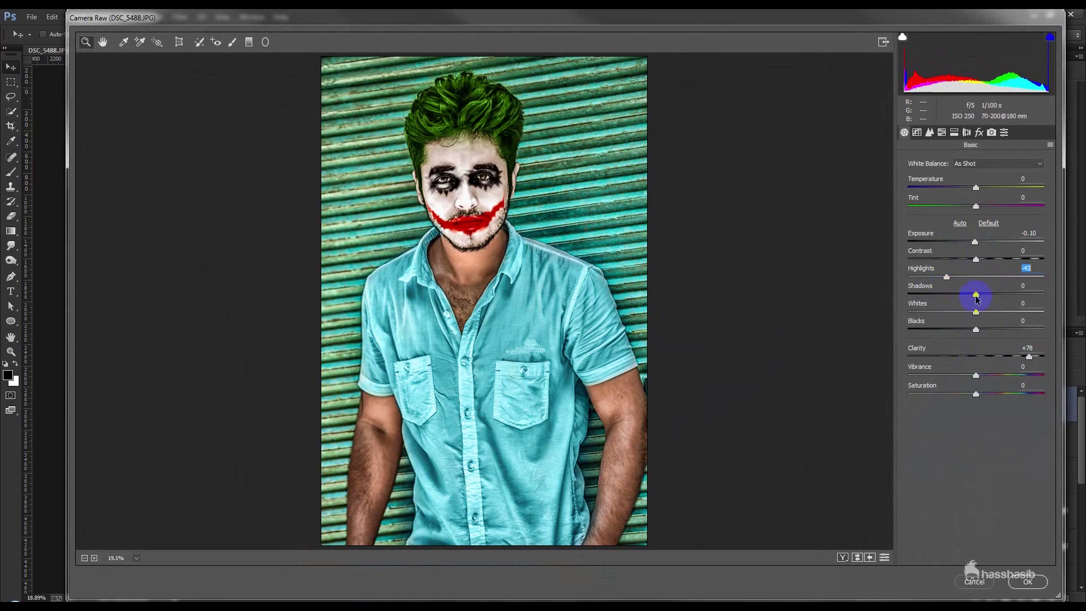
pyautogui.moveTo(979, 295); pyautogui.dragTo(916, 310)
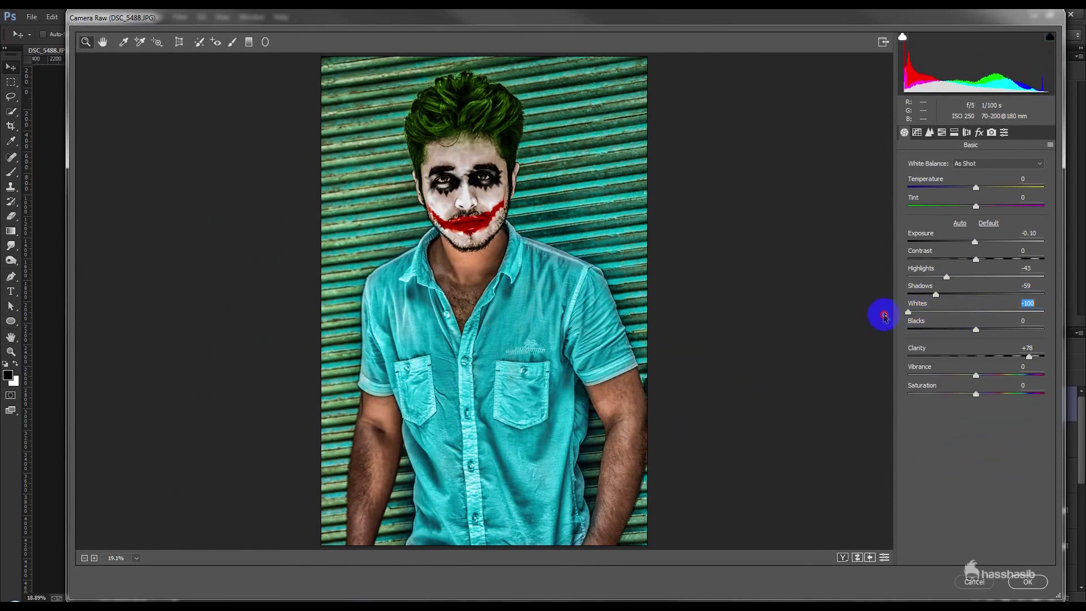
pyautogui.moveTo(945, 277); pyautogui.dragTo(887, 277)
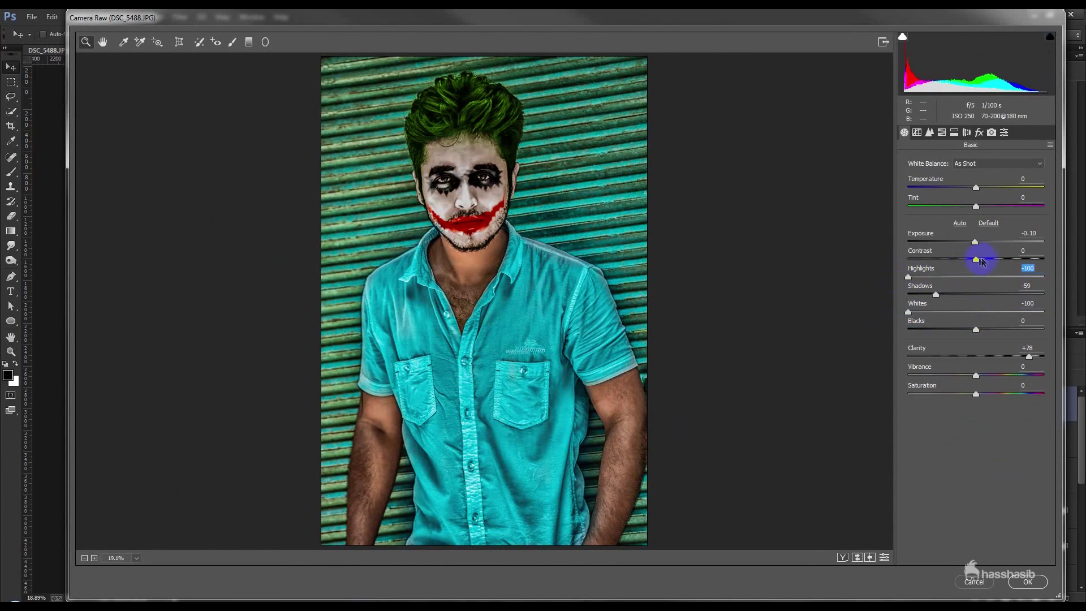
pyautogui.moveTo(975, 243)
pyautogui.mouseDown()
pyautogui.moveTo(966, 243)
pyautogui.moveTo(989, 259)
pyautogui.moveTo(970, 264)
pyautogui.mouseUp()
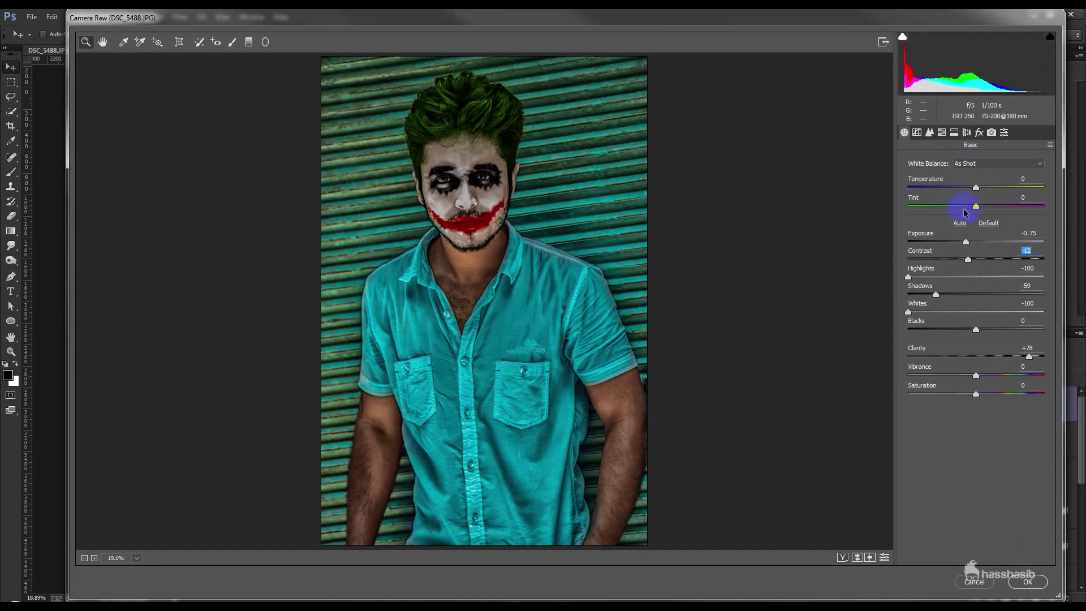
pyautogui.moveTo(976, 189); pyautogui.dragTo(964, 189)
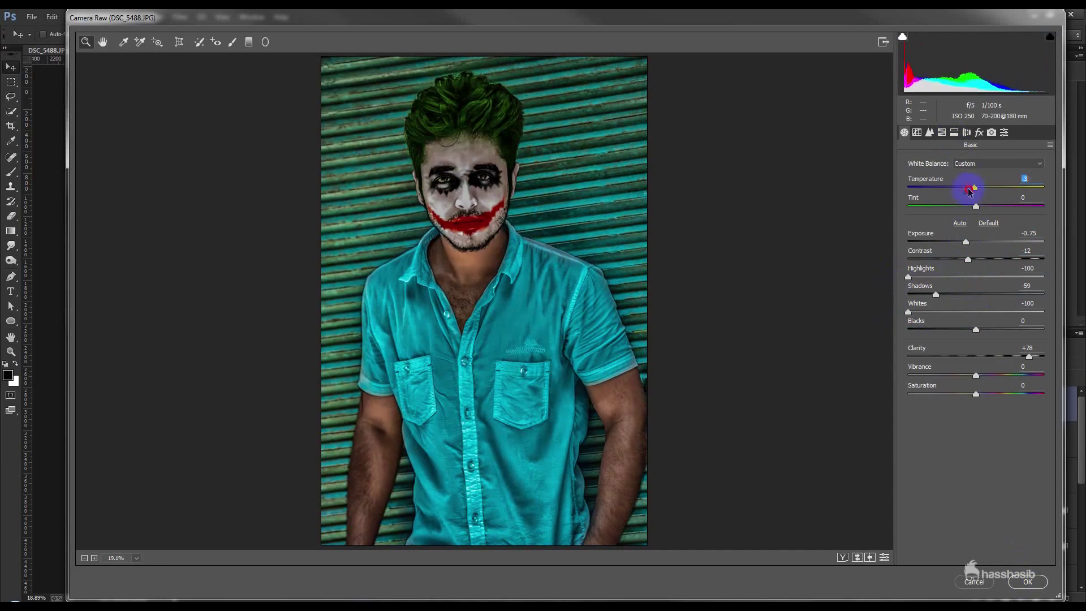
pyautogui.click(1028, 582)
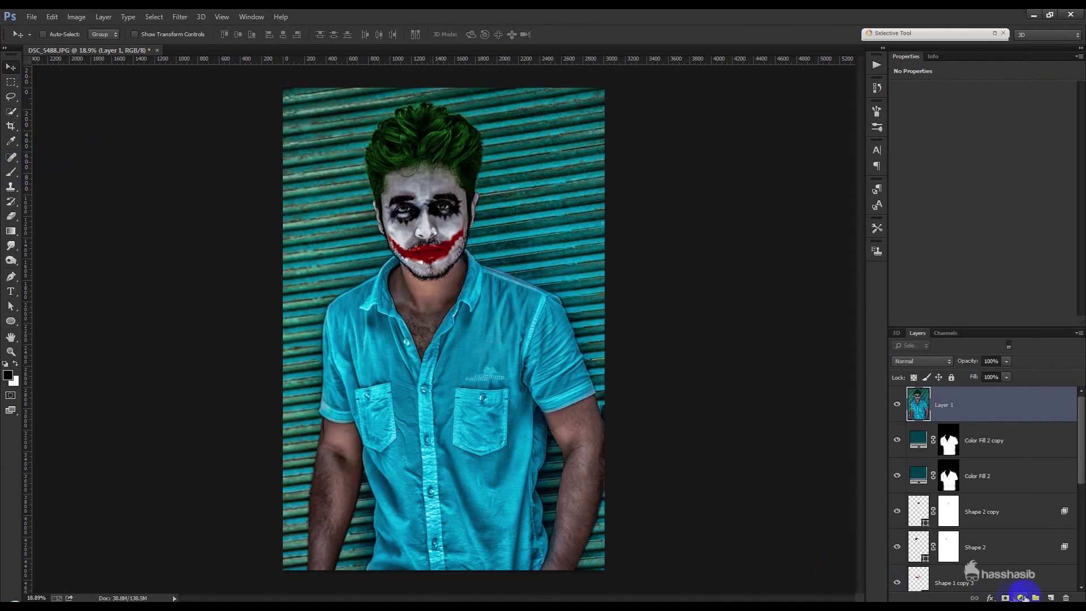
# Mask Layer 1's grade off the face with a 700 px brush, then stamp visible layers into Layer 2.
pyautogui.click(1023, 597)
pyautogui.click(15, 171)
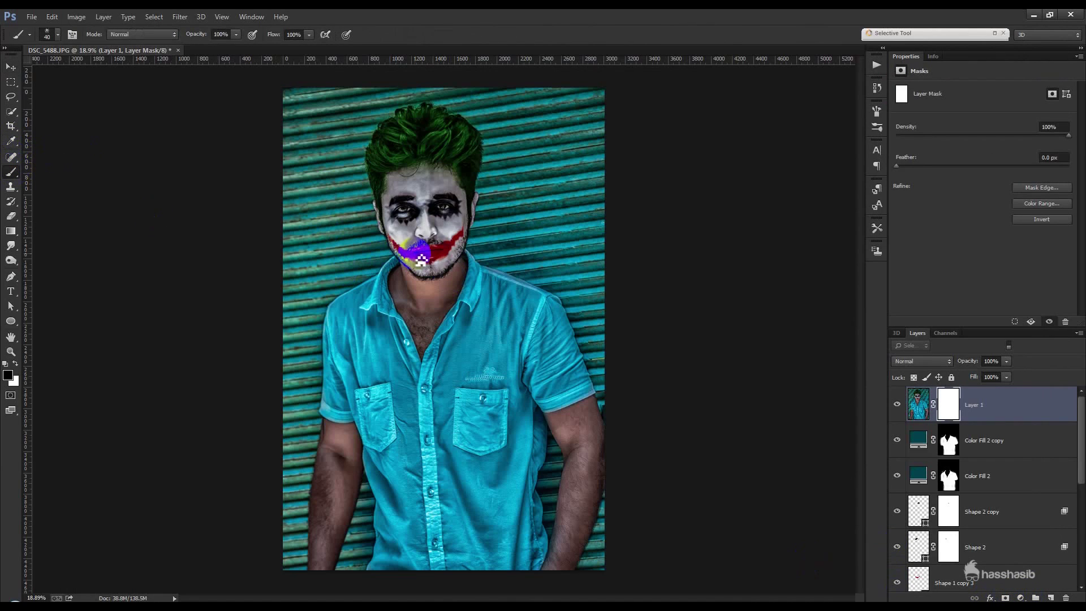
pyautogui.rightClick(469, 251)
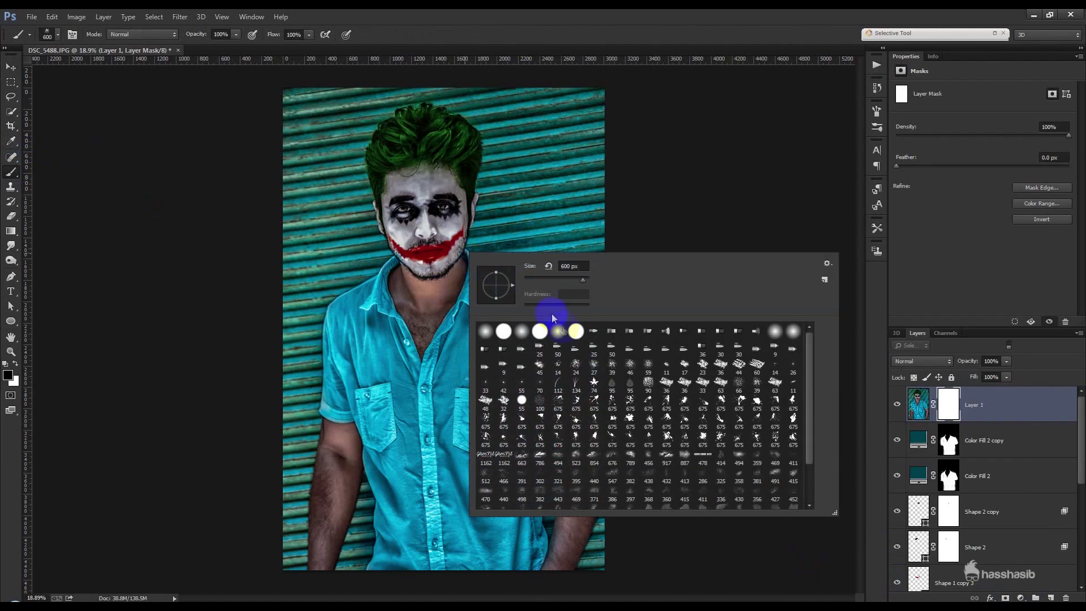
pyautogui.moveTo(557, 334); pyautogui.dragTo(577, 334)
pyautogui.press('Return')
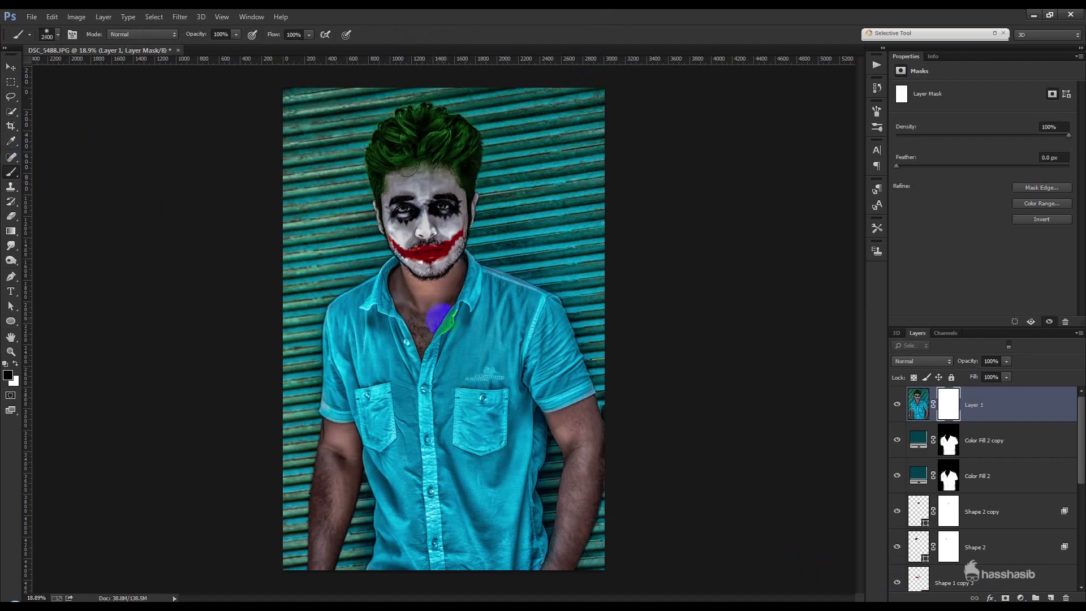
pyautogui.press(']')
pyautogui.press(']')
pyautogui.press(']')
pyautogui.click(433, 244)
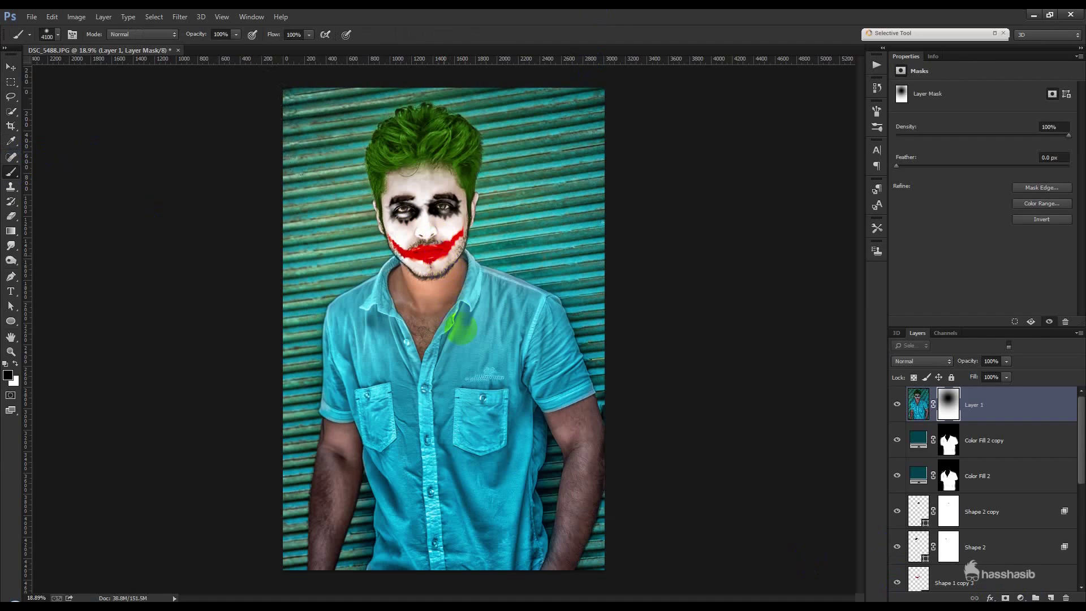
pyautogui.click(12, 71)
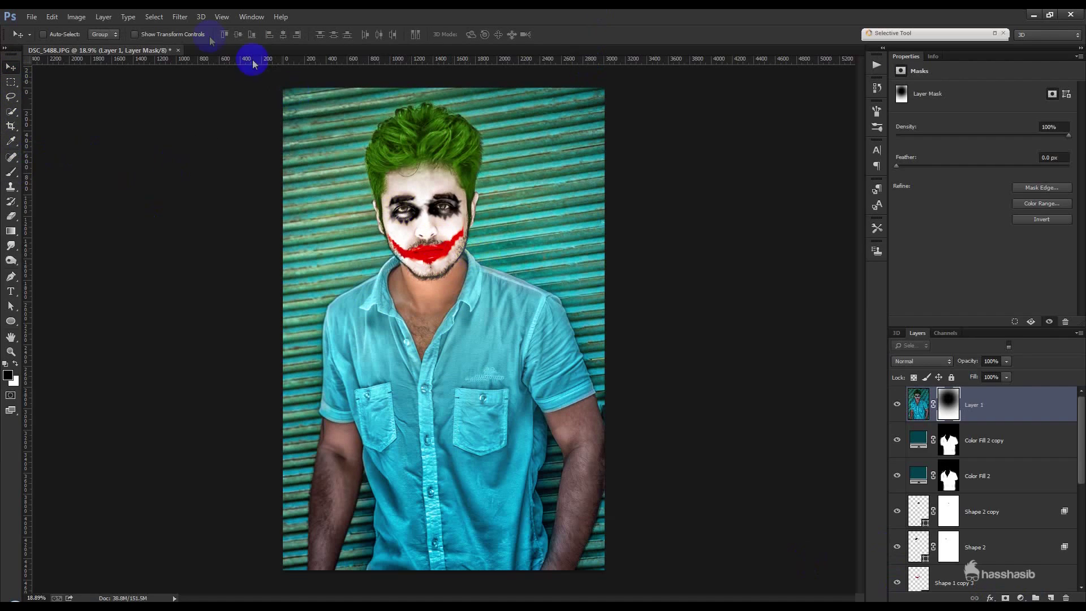
pyautogui.hotkey('ctrl', 'shift', 'alt', 'e')
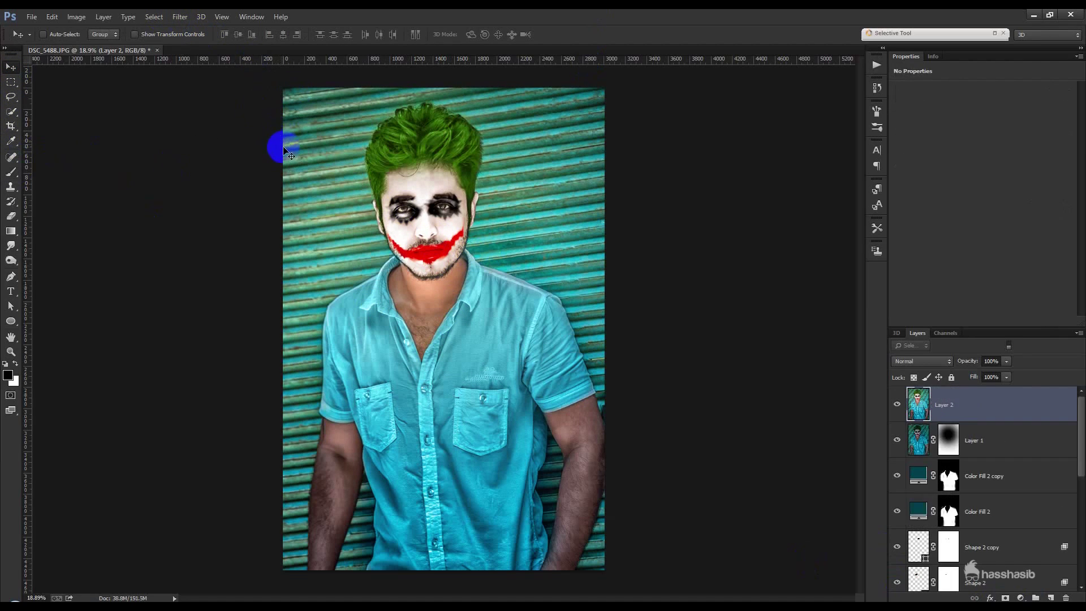
# Camera Raw Layer 2: cooler temperature, more clarity and vibrance, slightly darker exposure, edge vignette.
pyautogui.click(186, 16)
pyautogui.click(198, 85)
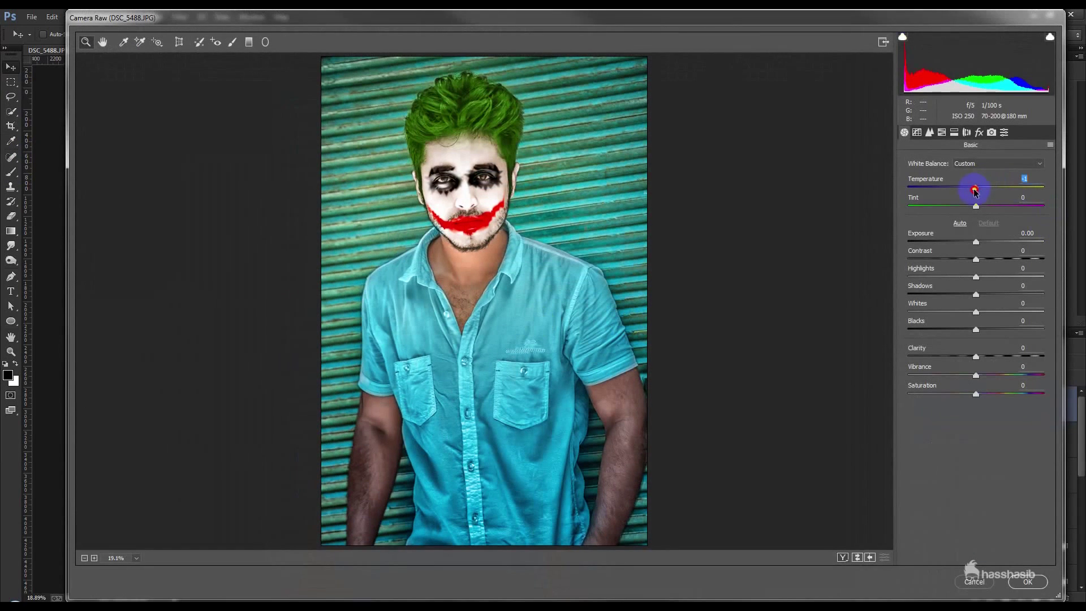
pyautogui.moveTo(974, 191); pyautogui.dragTo(971, 192)
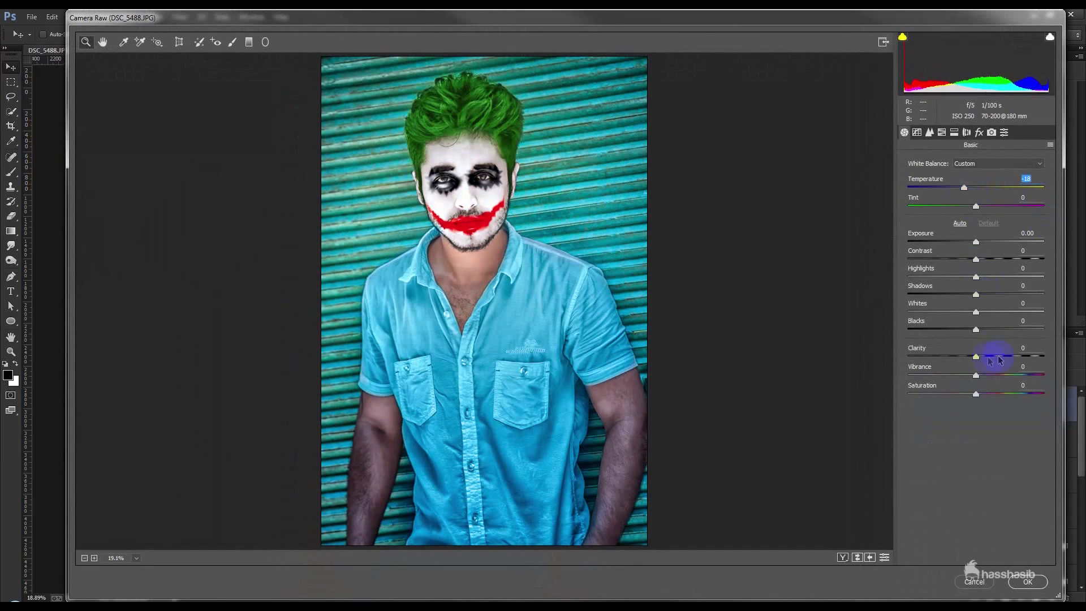
pyautogui.moveTo(978, 359); pyautogui.dragTo(1013, 354)
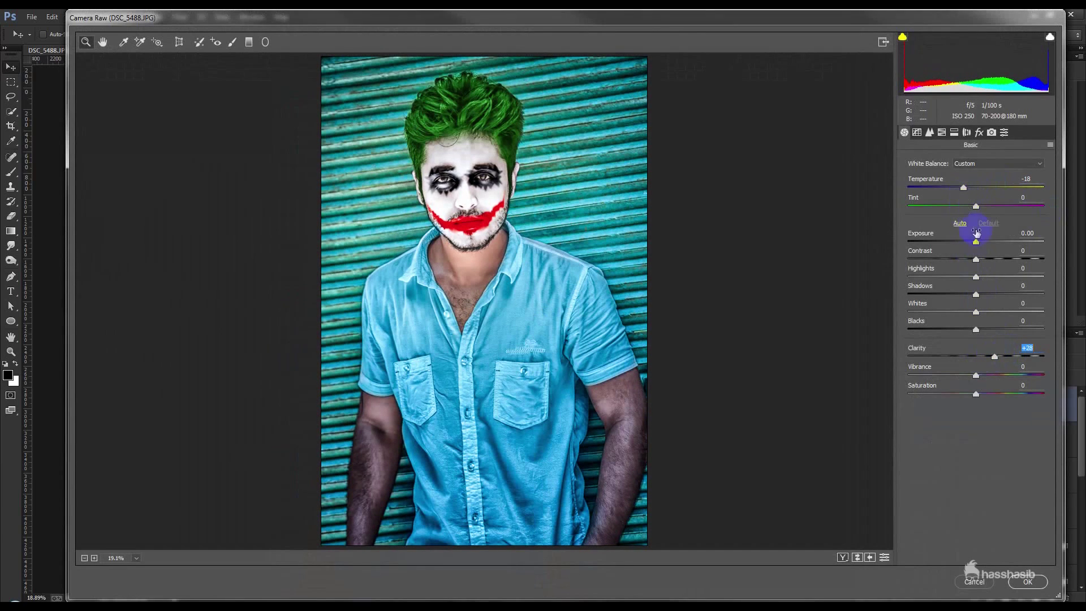
pyautogui.moveTo(970, 243); pyautogui.dragTo(969, 243)
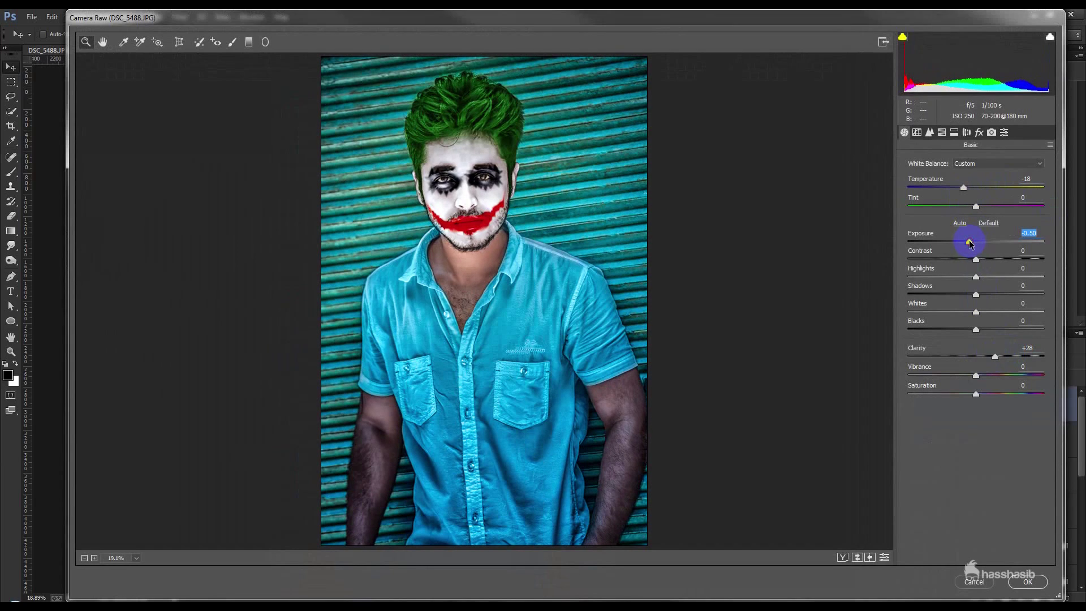
pyautogui.moveTo(975, 376); pyautogui.dragTo(995, 375)
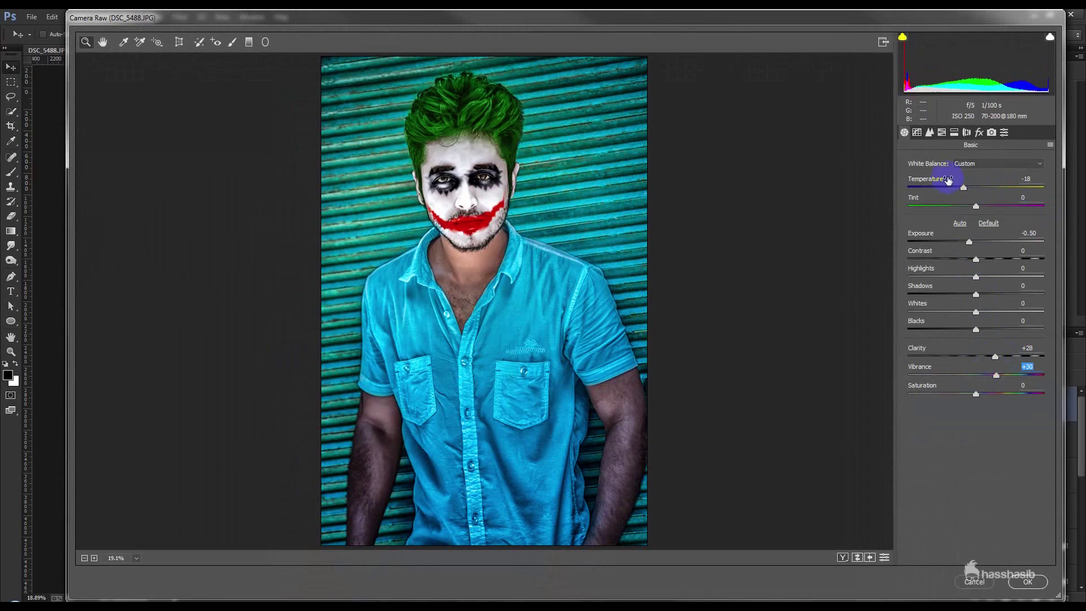
pyautogui.click(978, 132)
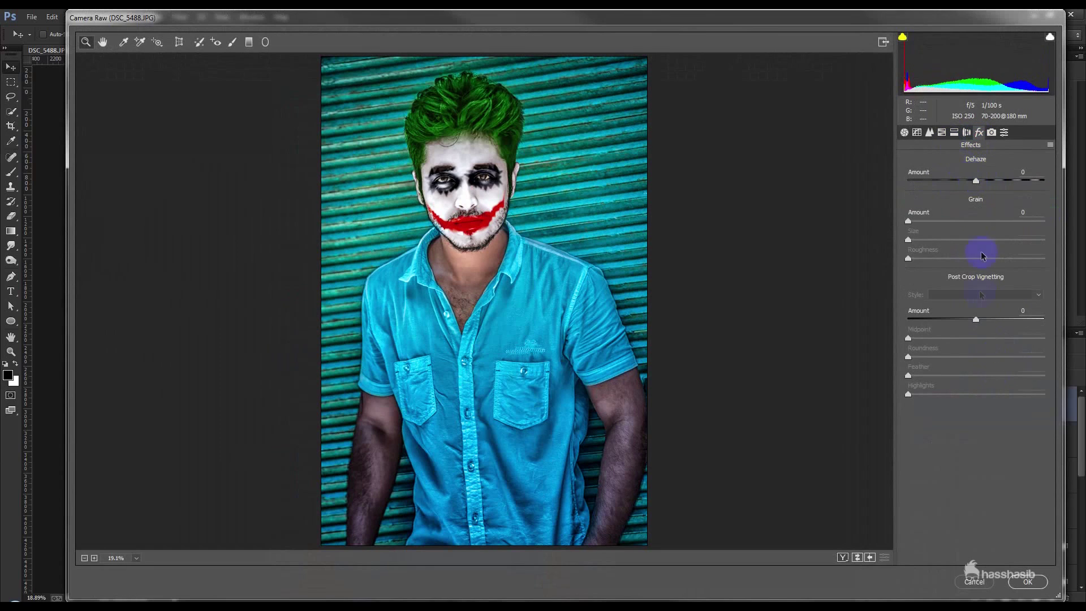
pyautogui.moveTo(975, 321); pyautogui.dragTo(955, 320)
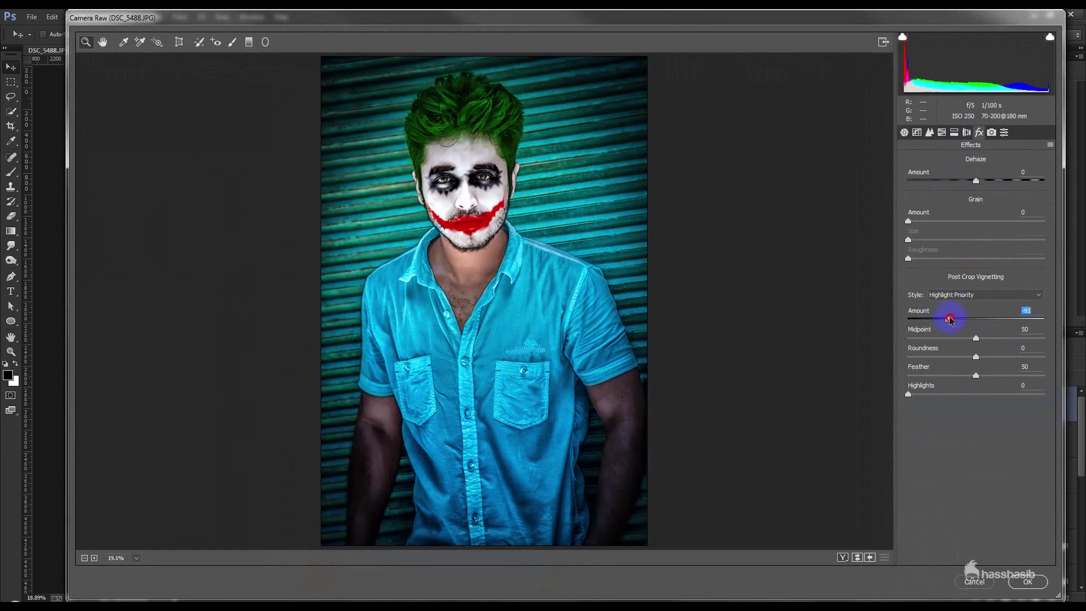
pyautogui.click(929, 132)
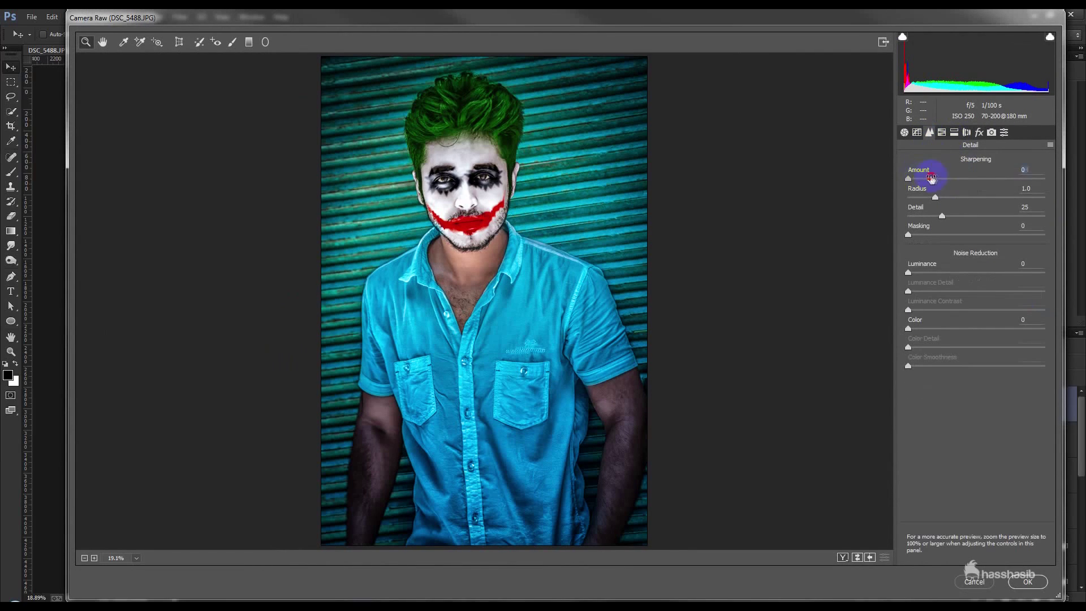
pyautogui.click(1029, 581)
pyautogui.click(179, 16)
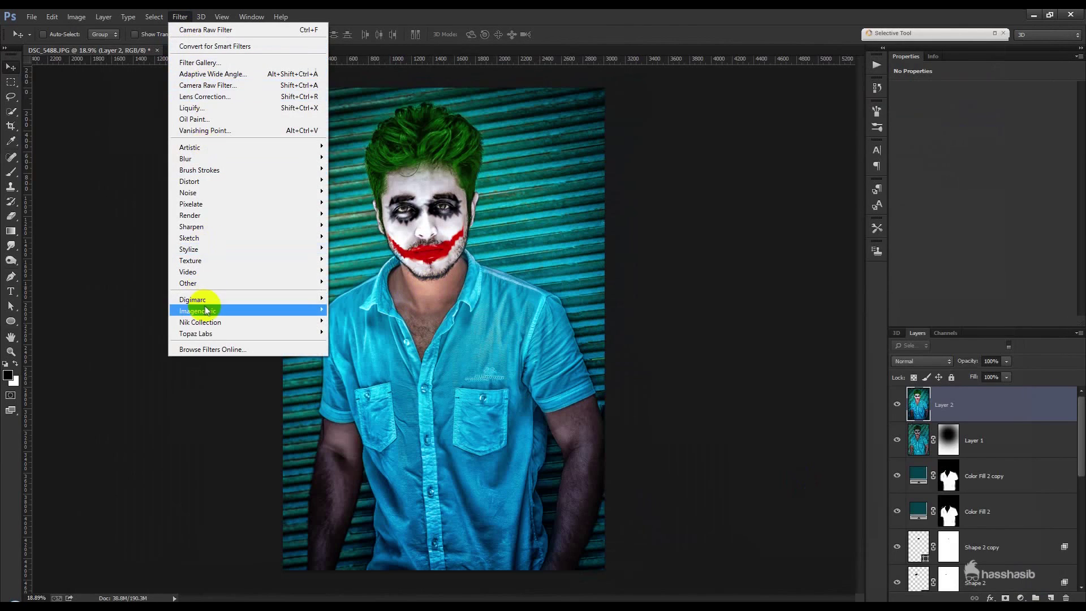
pyautogui.moveTo(200, 321)
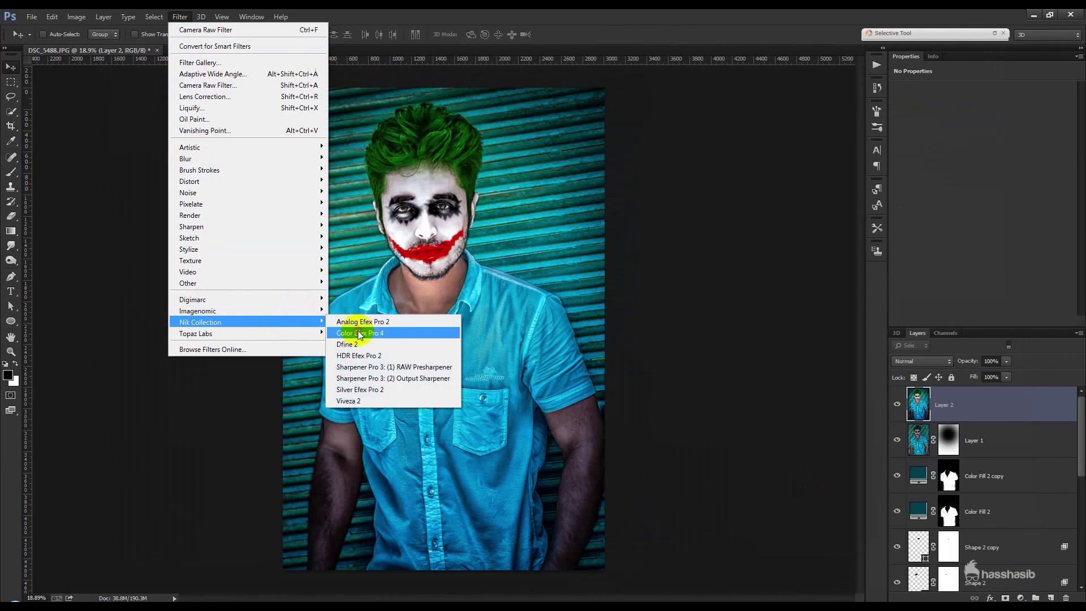
# Preview Detail Extractor, Soft Focus, Colorize, Cross Processing, Dark Contrasts and Darken/Lighten Center in Color Efex Pro 4, then close it.
pyautogui.click(357, 333)
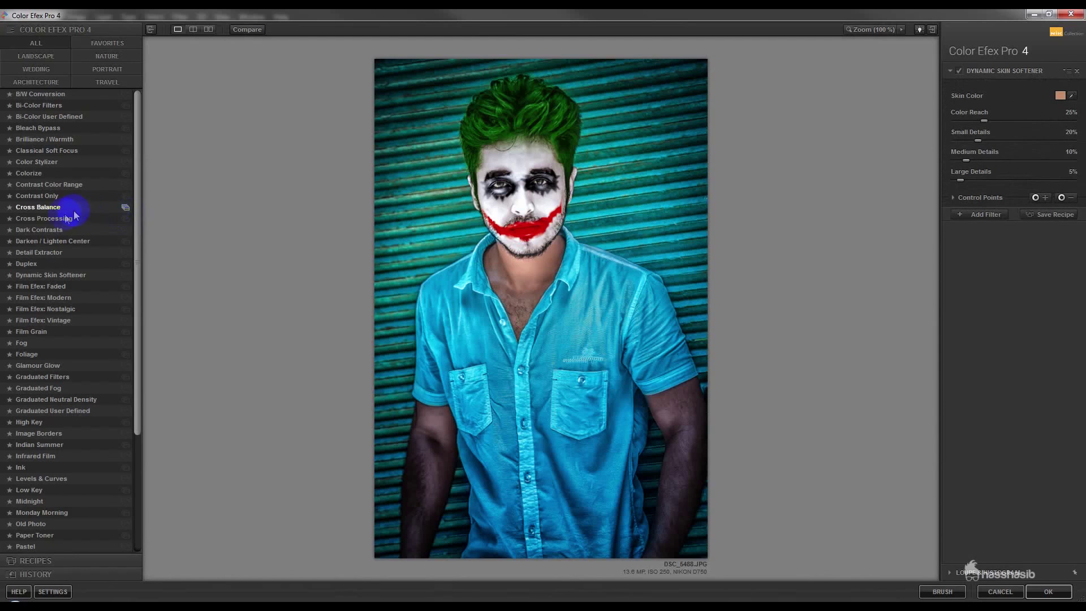
pyautogui.click(43, 255)
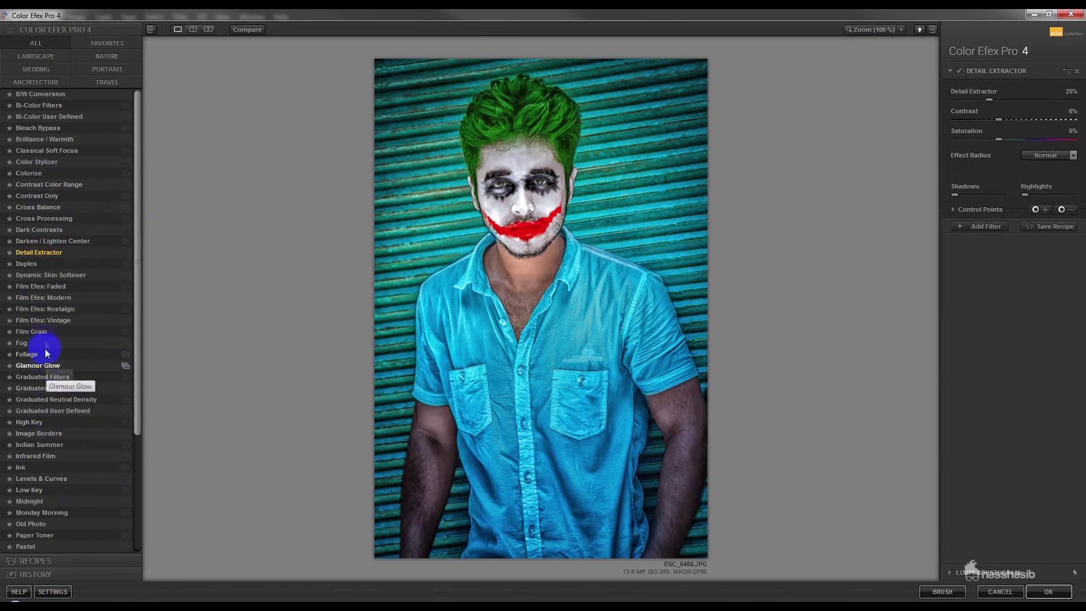
pyautogui.click(39, 151)
pyautogui.click(28, 173)
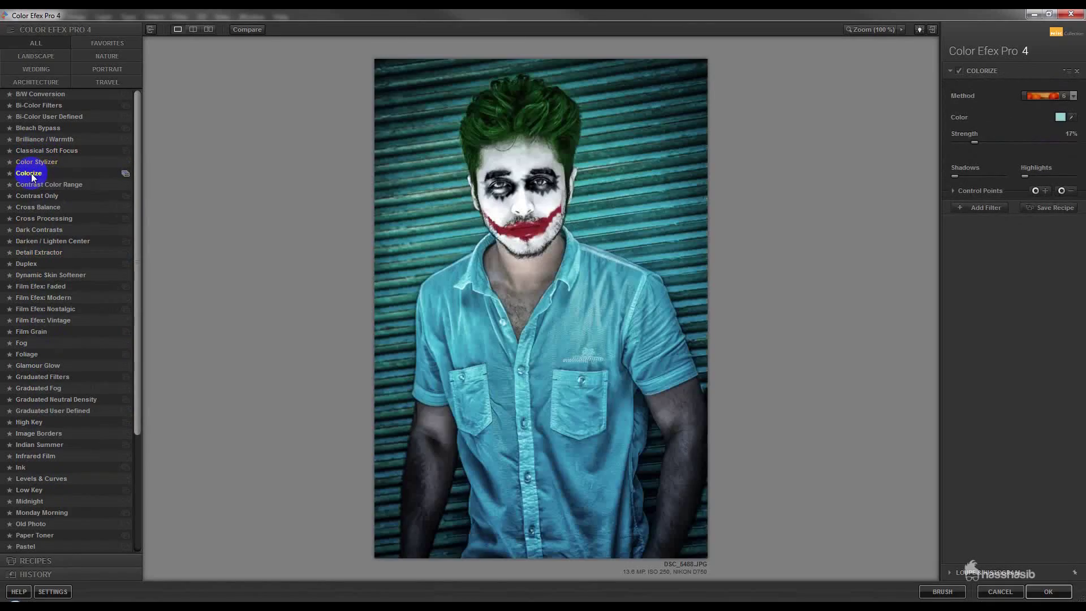
pyautogui.click(37, 185)
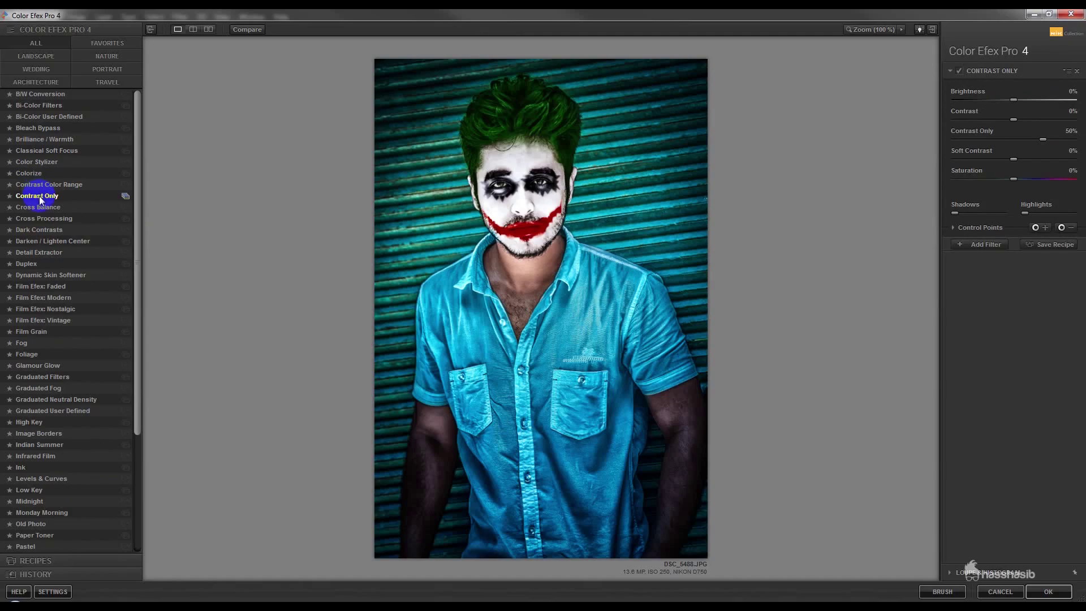
pyautogui.click(37, 208)
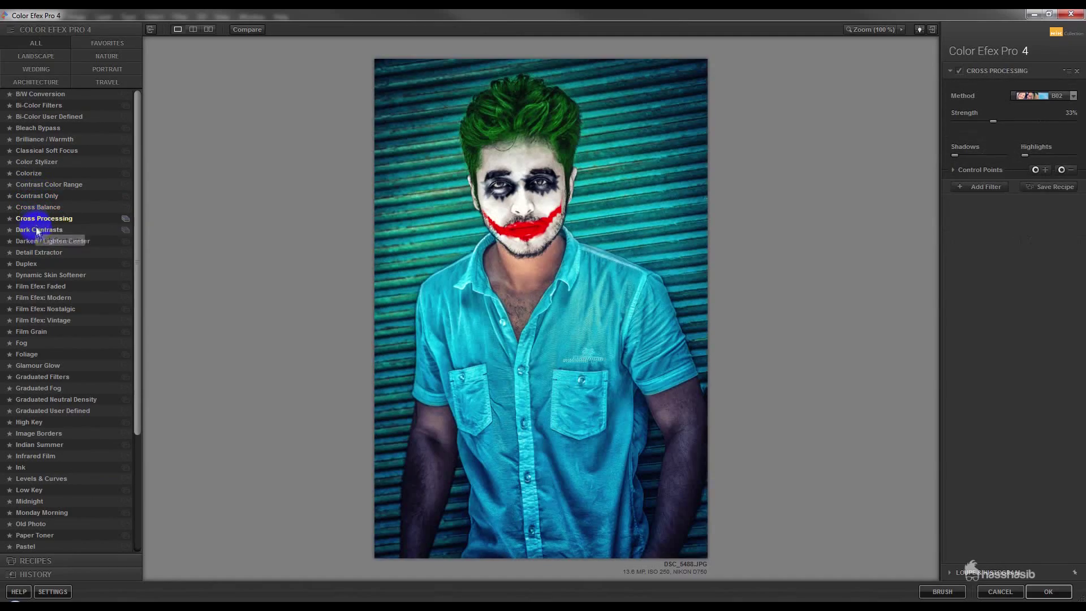
pyautogui.click(37, 230)
pyautogui.click(37, 241)
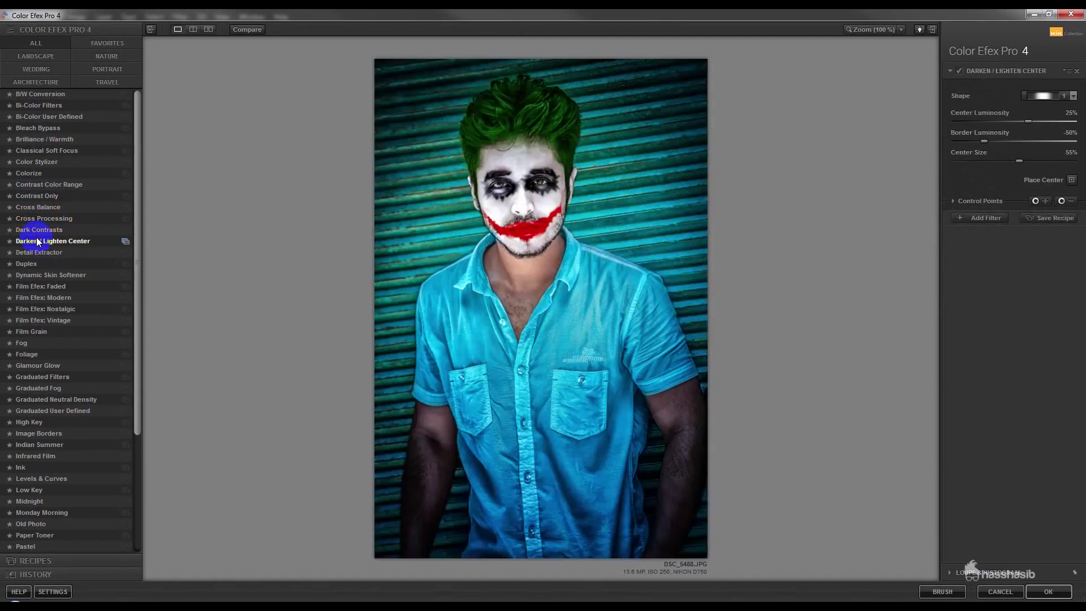
pyautogui.click(959, 72)
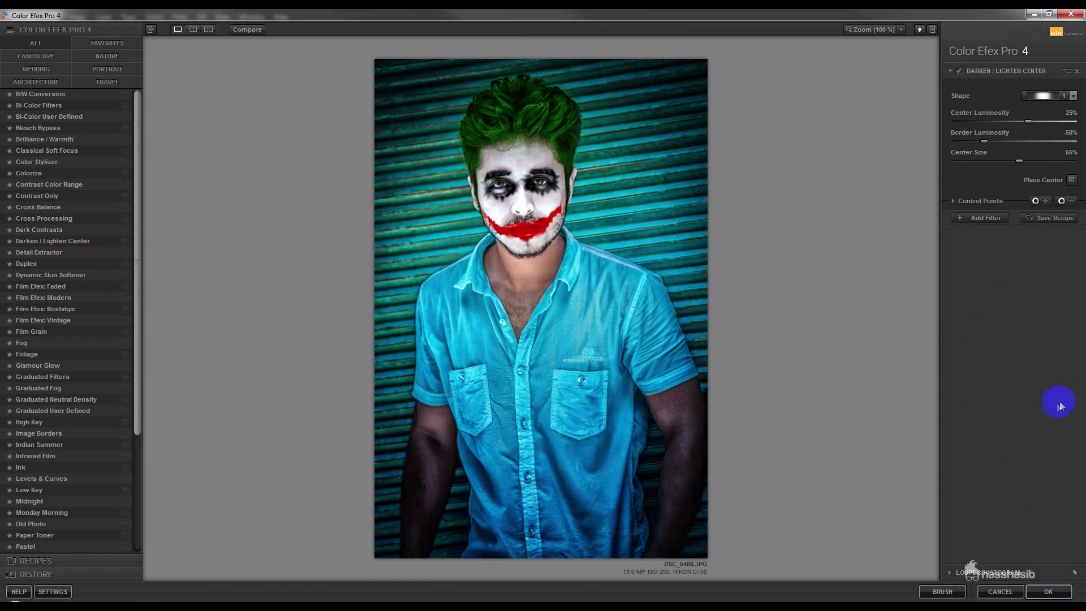
pyautogui.click(1011, 596)
pyautogui.click(180, 16)
pyautogui.moveTo(200, 321)
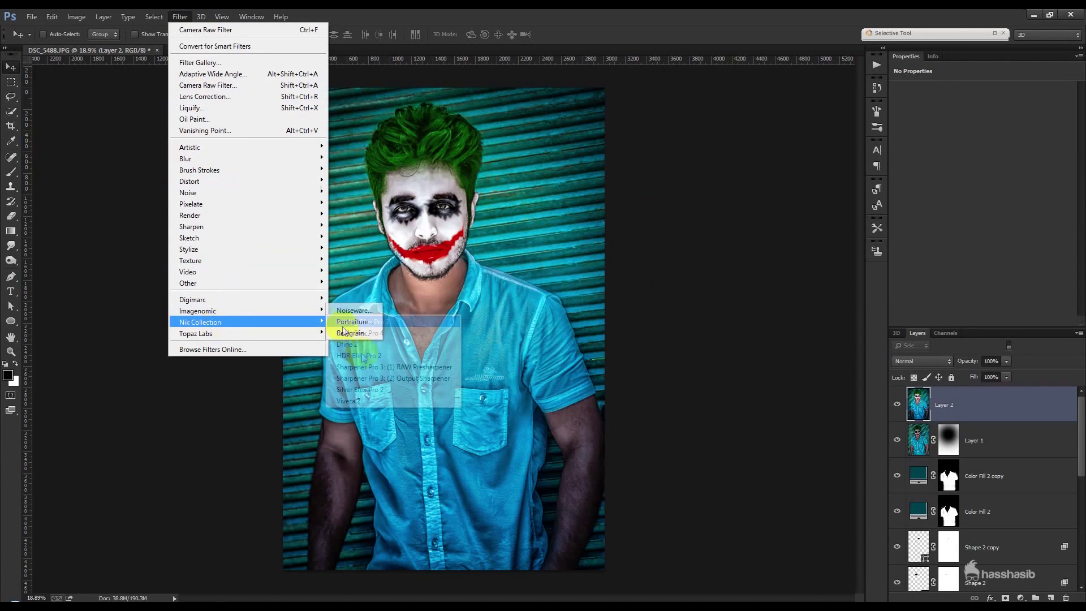
# Open Viveza 2 and nudge the Structure slider up slightly.
pyautogui.click(446, 381)
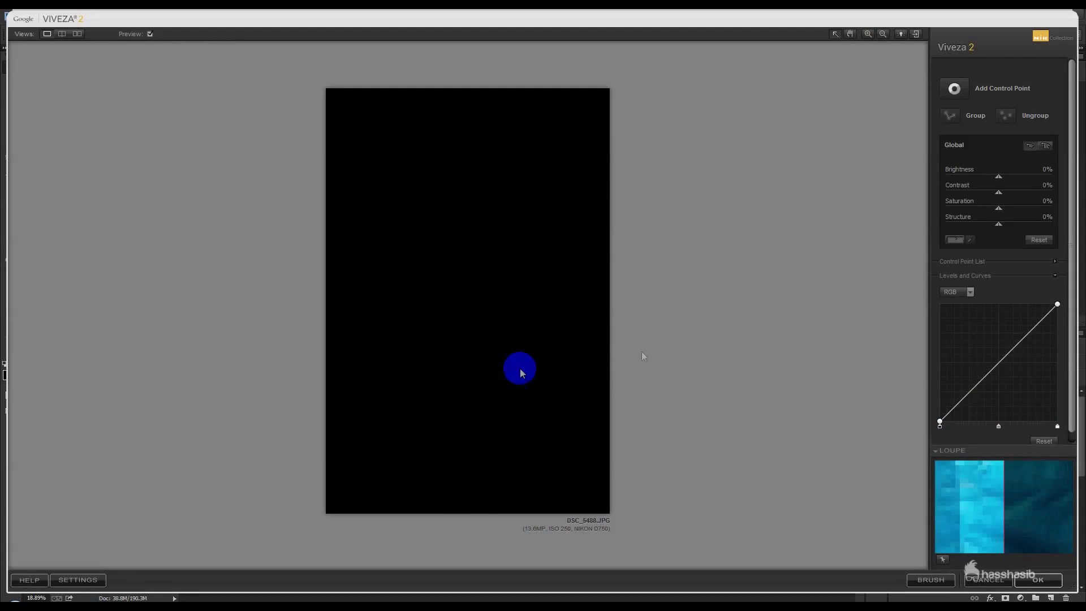
pyautogui.moveTo(998, 224)
pyautogui.mouseDown()
pyautogui.moveTo(1018, 224)
pyautogui.moveTo(1009, 210)
pyautogui.mouseUp()
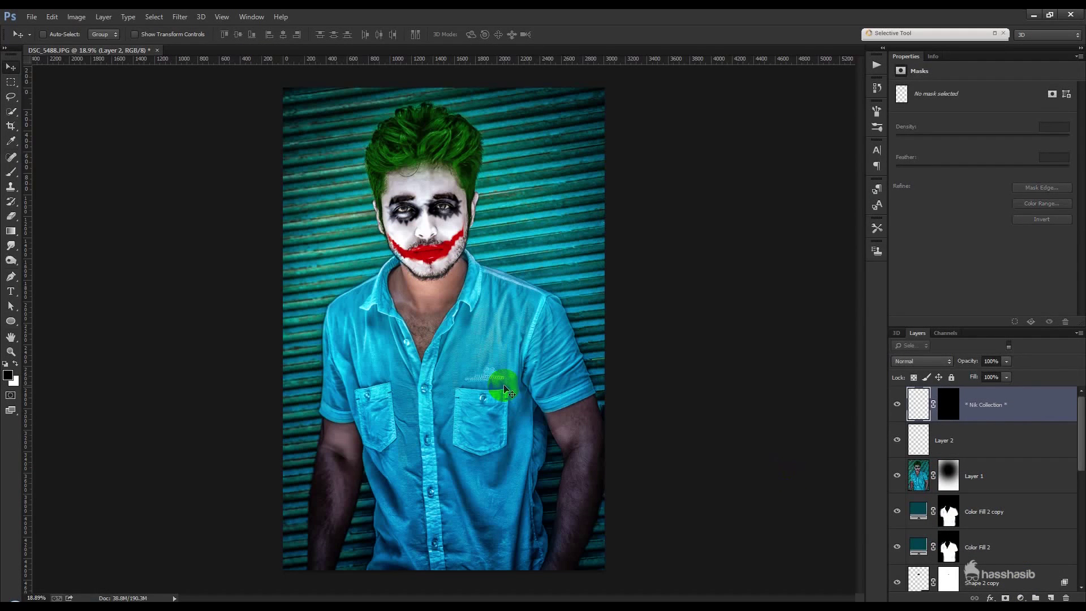
# Brighten both arms by painting on Layer 1's mask with a smaller brush.
pyautogui.click(898, 476)
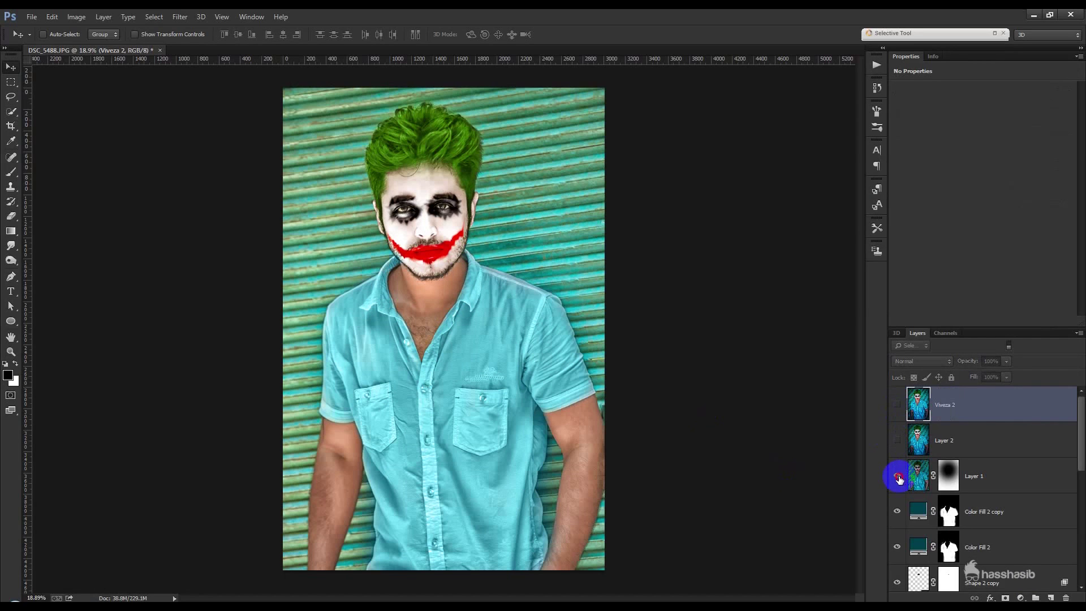
pyautogui.click(897, 476)
pyautogui.click(947, 475)
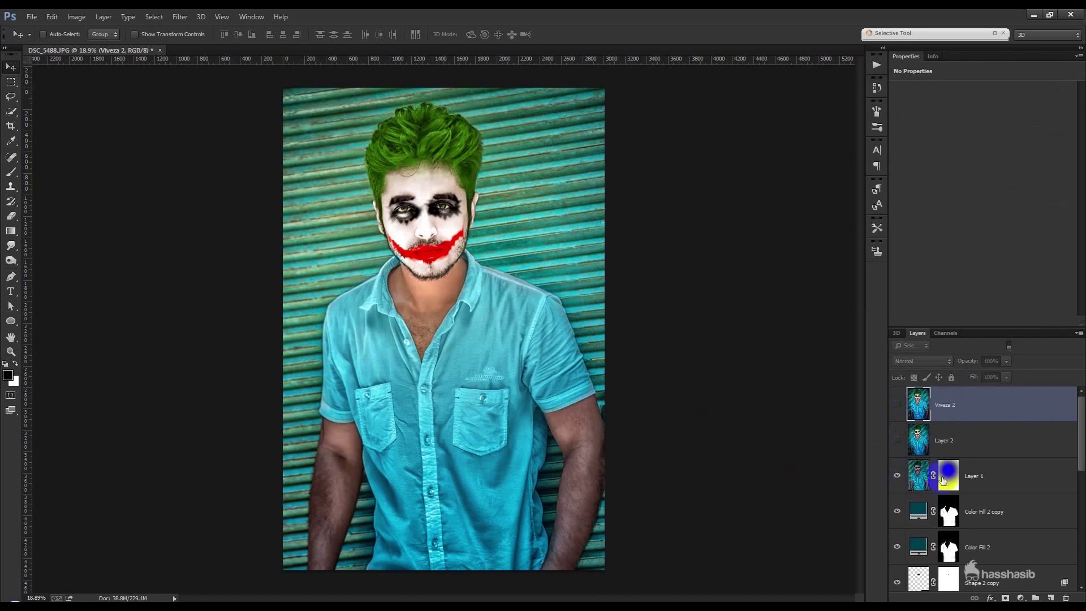
pyautogui.click(11, 172)
pyautogui.press('[')
pyautogui.press('[')
pyautogui.press('[')
pyautogui.moveTo(583, 433)
pyautogui.mouseDown()
pyautogui.moveTo(582, 497)
pyautogui.moveTo(517, 582)
pyautogui.mouseUp()
pyautogui.moveTo(339, 448); pyautogui.dragTo(315, 584)
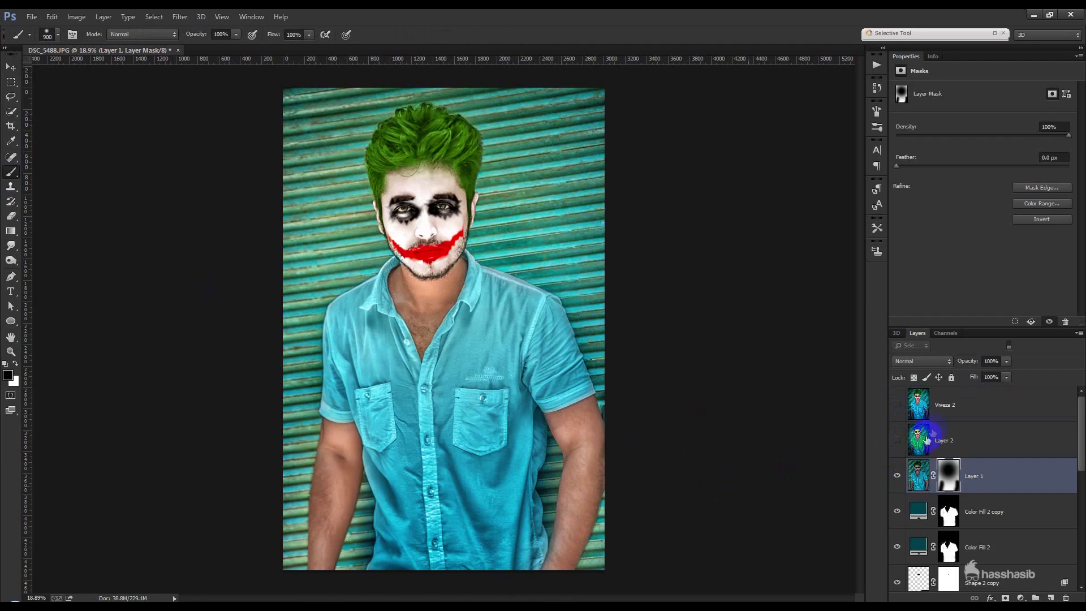
# Add a mask to Layer 2, brush and undo the arm edits, then show Viveza 2.
pyautogui.click(897, 439)
pyautogui.moveTo(577, 432); pyautogui.dragTo(569, 560)
pyautogui.moveTo(979, 465); pyautogui.dragTo(1005, 597)
pyautogui.click(1004, 596)
pyautogui.moveTo(587, 431); pyautogui.dragTo(552, 575)
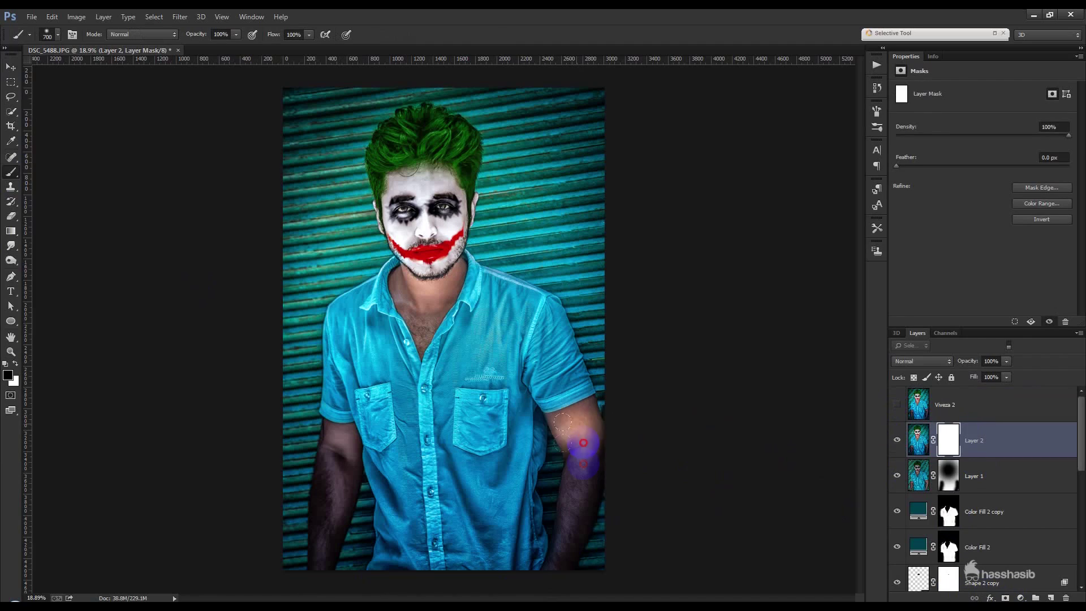
pyautogui.moveTo(609, 498)
pyautogui.mouseDown()
pyautogui.moveTo(566, 428)
pyautogui.moveTo(577, 497)
pyautogui.moveTo(558, 577)
pyautogui.mouseUp()
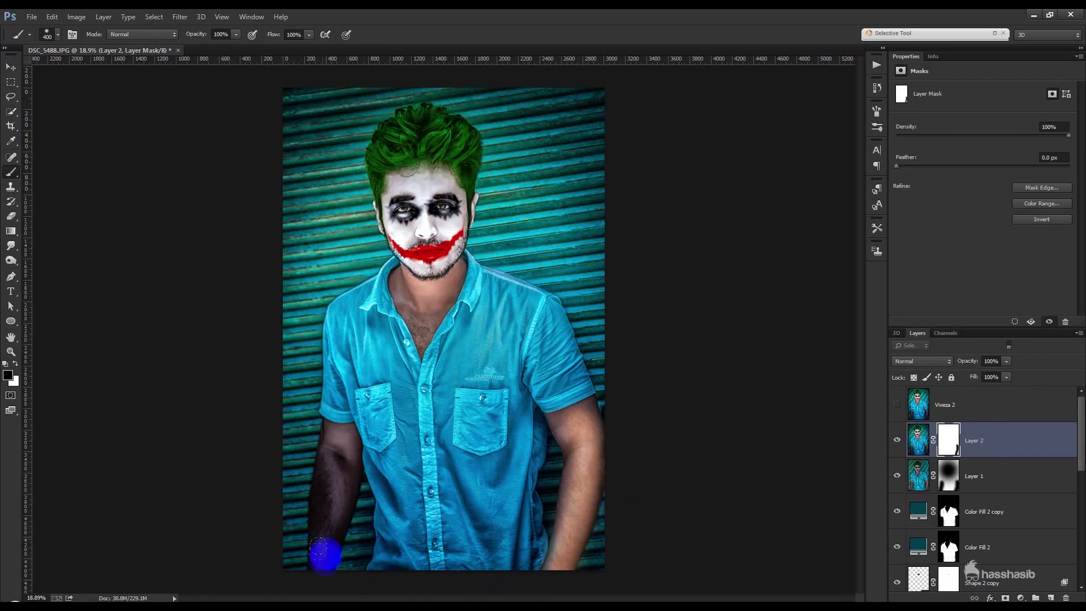
pyautogui.moveTo(321, 541)
pyautogui.mouseDown()
pyautogui.moveTo(339, 449)
pyautogui.moveTo(318, 566)
pyautogui.moveTo(347, 492)
pyautogui.mouseUp()
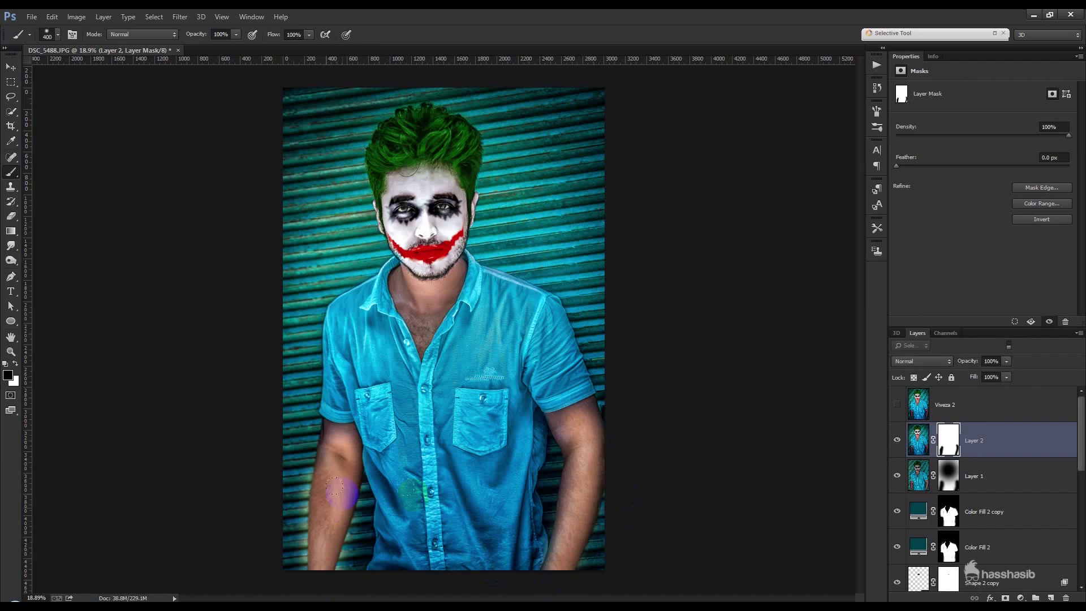
pyautogui.hotkey('ctrl', 'alt', 'z')
pyautogui.hotkey('ctrl', 'alt', 'z')
pyautogui.hotkey('ctrl', 'alt', 'z')
pyautogui.hotkey('ctrl', 'alt', 'z')
pyautogui.hotkey('ctrl', 'alt', 'z')
pyautogui.click(911, 412)
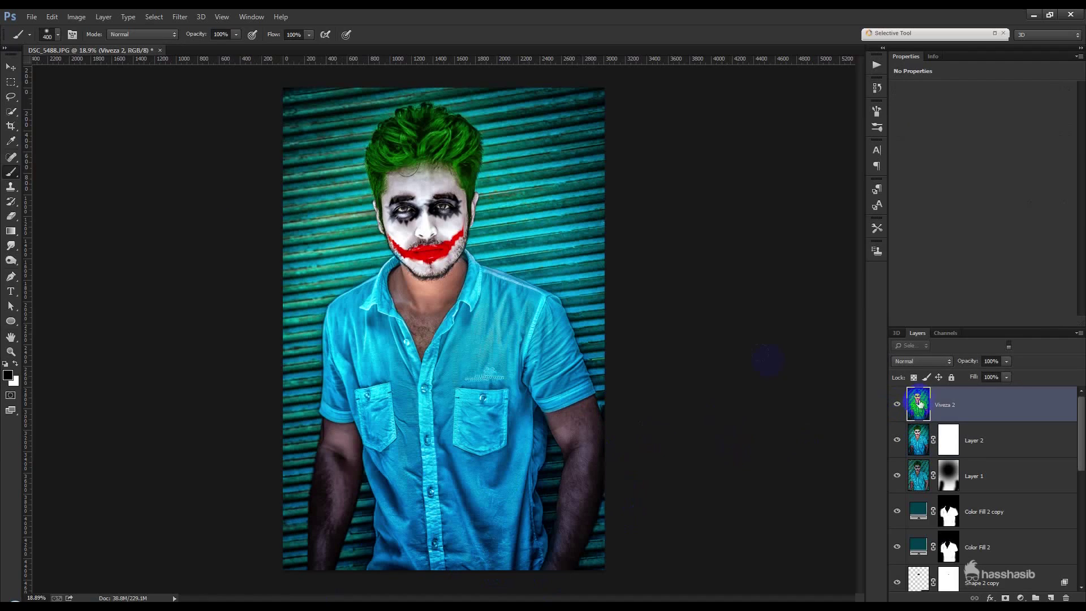
pyautogui.click(10, 67)
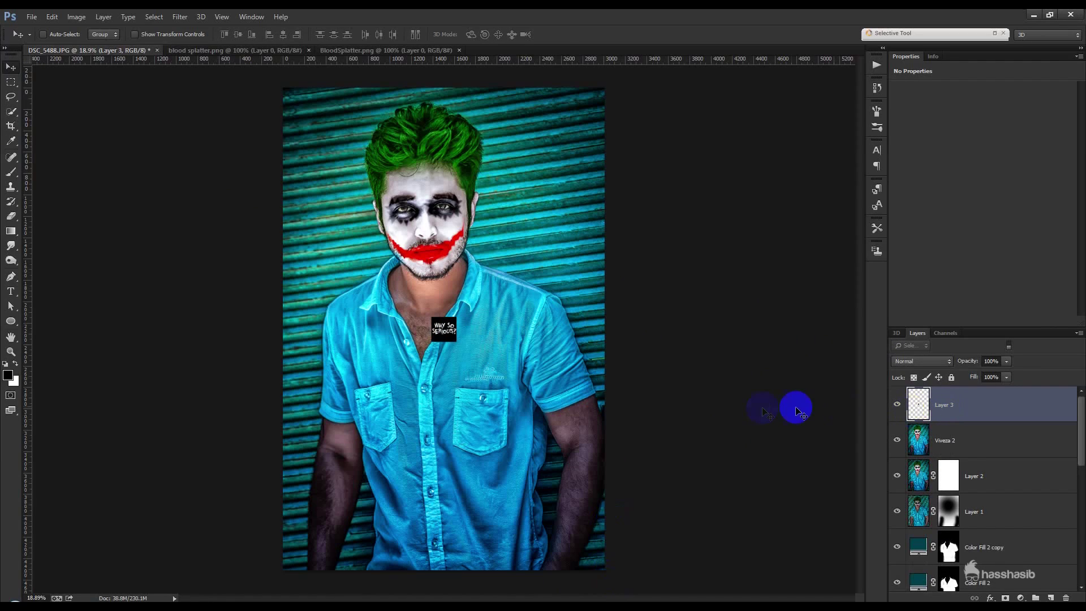
# Enlarge and tilt the slogan badge onto the chest and set it to Screen blending.
pyautogui.hotkey('ctrl', 't')
pyautogui.moveTo(456, 318)
pyautogui.mouseDown()
pyautogui.moveTo(530, 265)
pyautogui.moveTo(577, 267)
pyautogui.moveTo(528, 317)
pyautogui.mouseUp()
pyautogui.moveTo(464, 346); pyautogui.dragTo(465, 481)
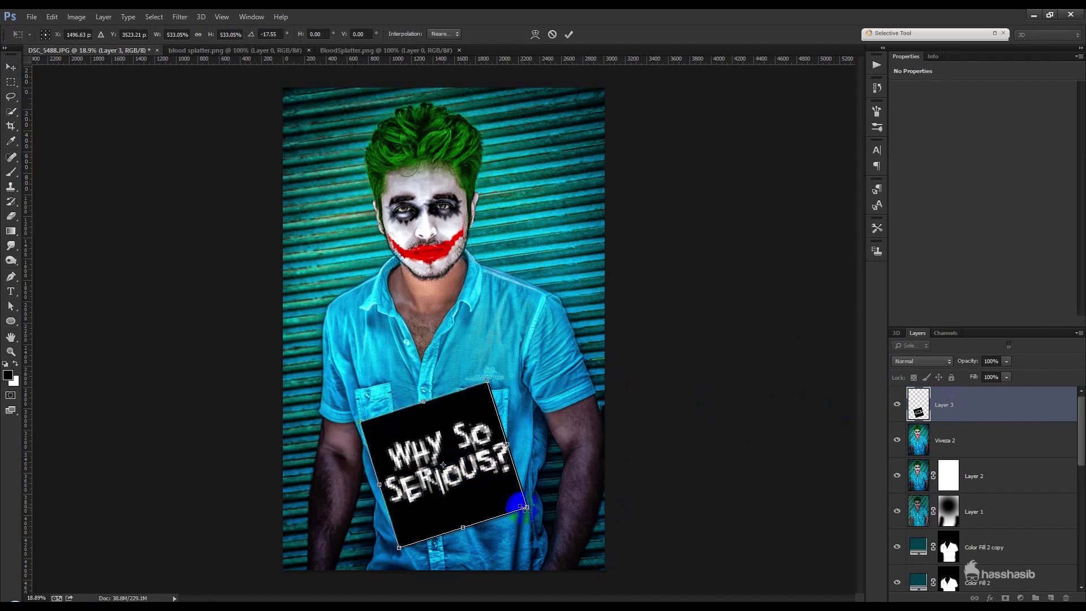
pyautogui.moveTo(527, 507); pyautogui.dragTo(535, 512)
pyautogui.click(568, 35)
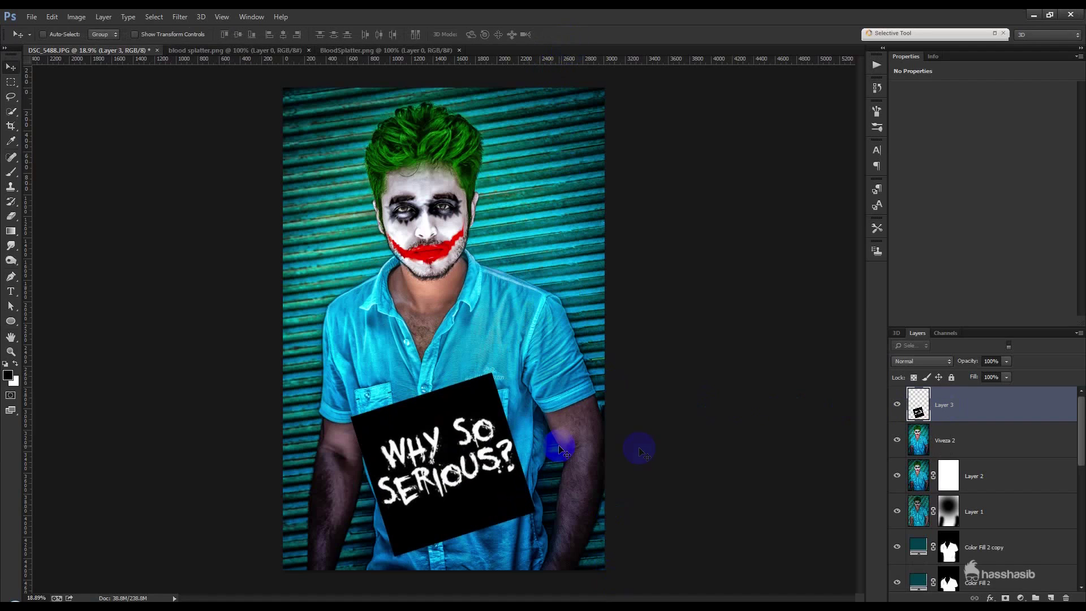
pyautogui.click(905, 361)
pyautogui.click(902, 160)
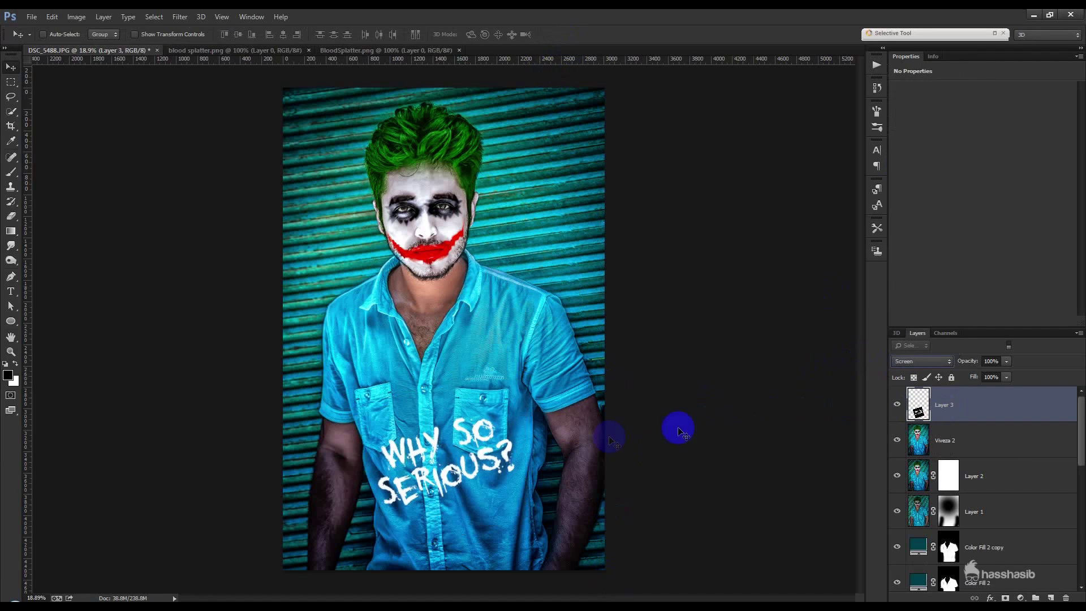
pyautogui.moveTo(512, 467); pyautogui.dragTo(516, 473)
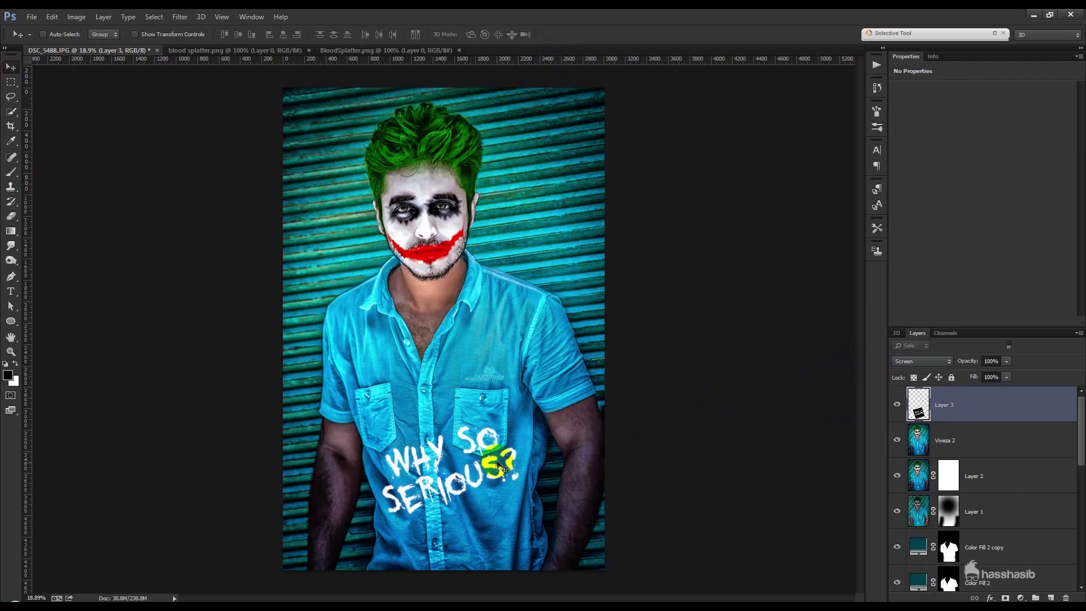
# Resize the WHY SO SERIOUS? text, enlarging then slightly shrinking it on the shirt.
pyautogui.hotkey('ctrl', 't')
pyautogui.moveTo(539, 382); pyautogui.dragTo(577, 355)
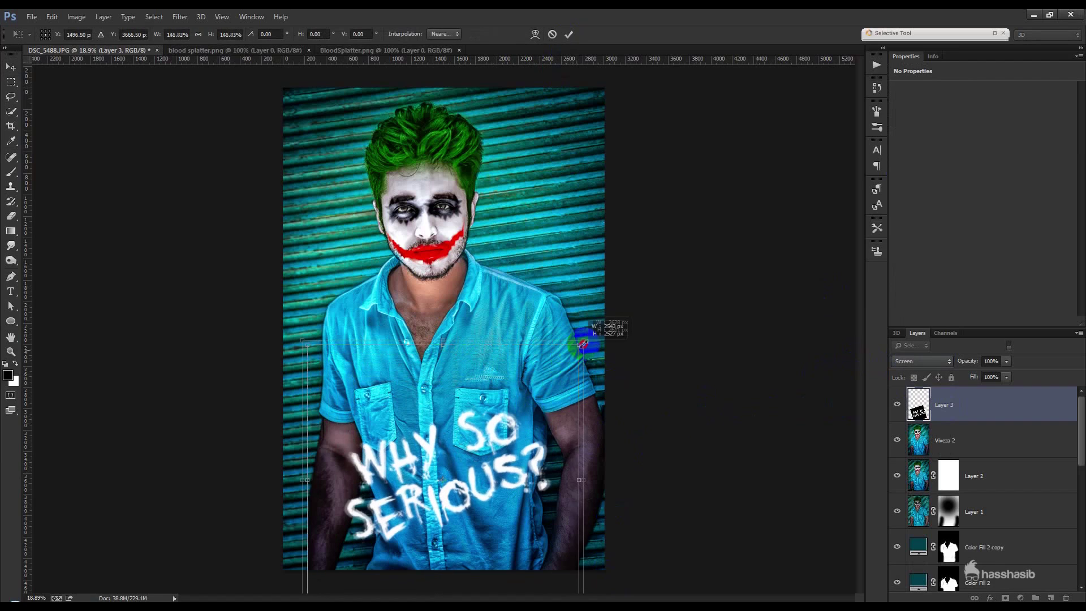
pyautogui.press('Return')
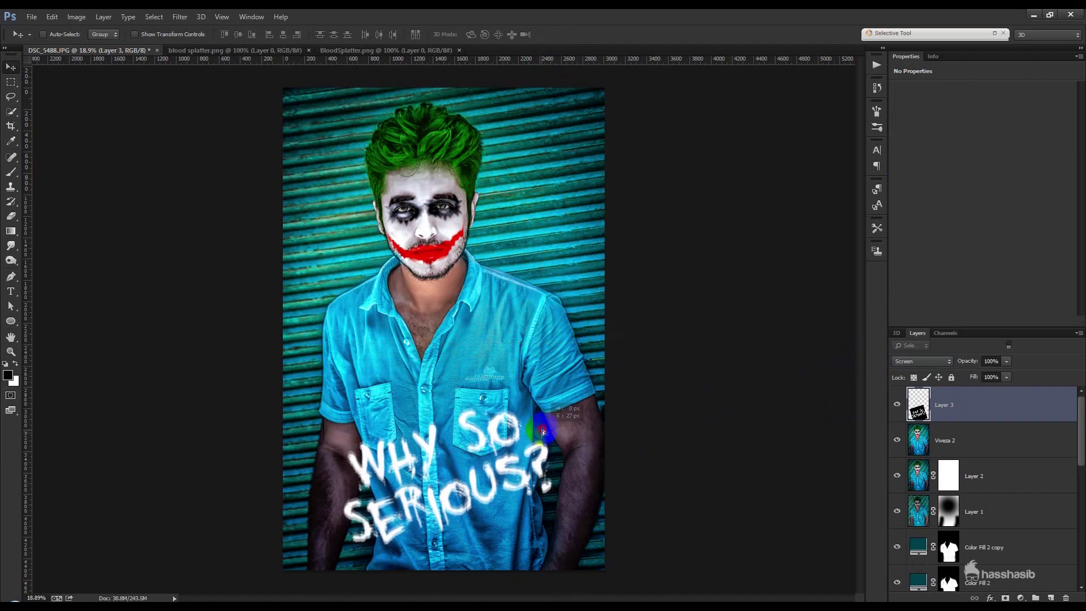
pyautogui.hotkey('ctrl', 't')
pyautogui.moveTo(583, 340); pyautogui.dragTo(567, 349)
pyautogui.press('Return')
# Sharpen the slogan with Unsharp Mask and bring up the blood splatter document.
pyautogui.click(182, 17)
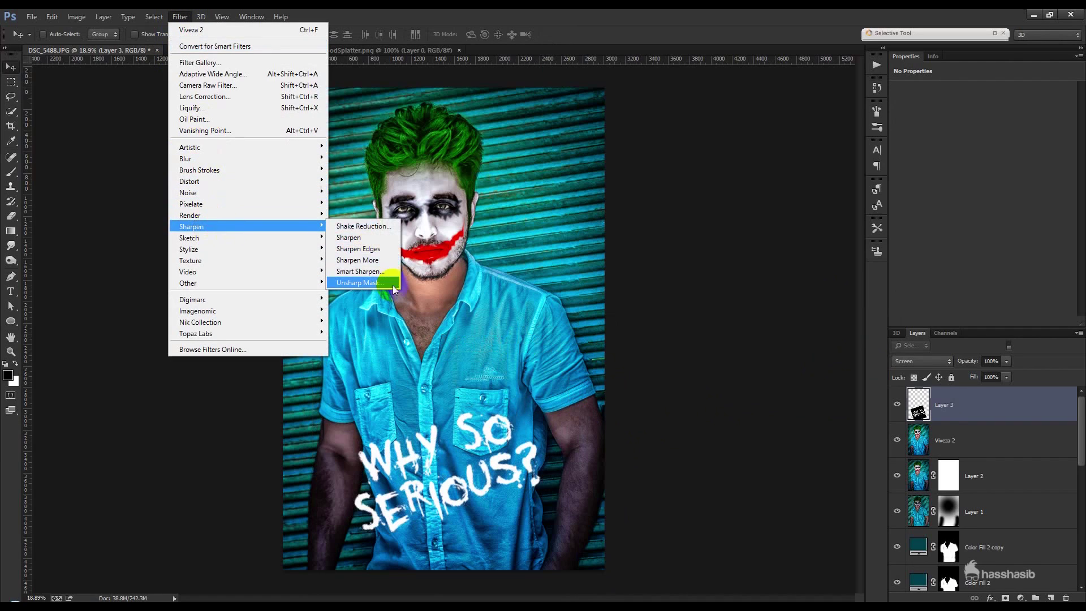
pyautogui.click(385, 282)
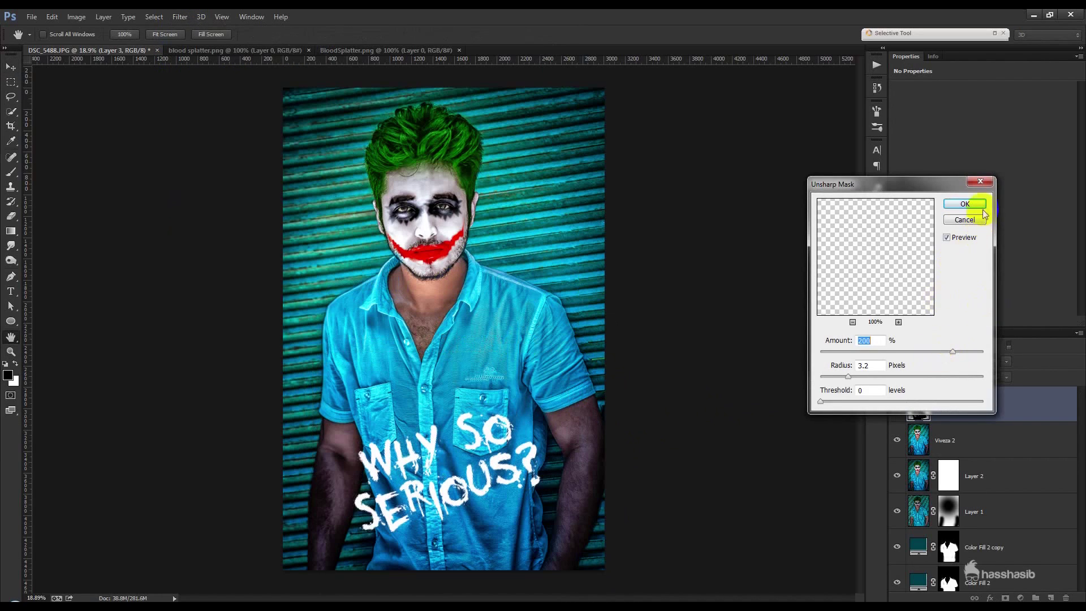
pyautogui.click(964, 204)
pyautogui.click(352, 51)
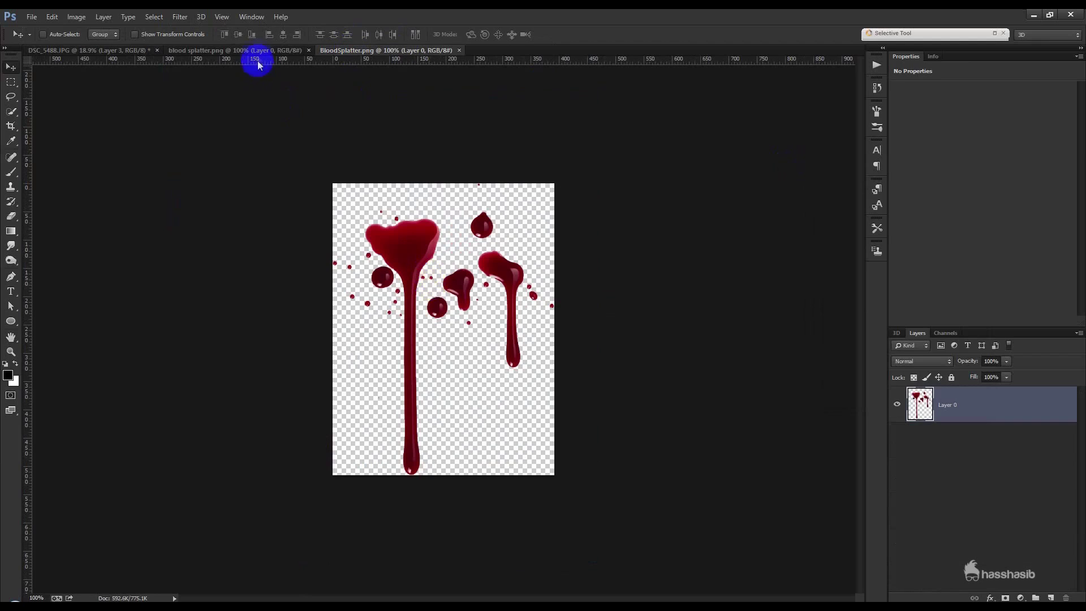
# Drag the blood splatter into the Joker portrait and set it to Multiply.
pyautogui.click(252, 50)
pyautogui.moveTo(204, 186)
pyautogui.mouseDown()
pyautogui.moveTo(378, 472)
pyautogui.moveTo(484, 476)
pyautogui.mouseUp()
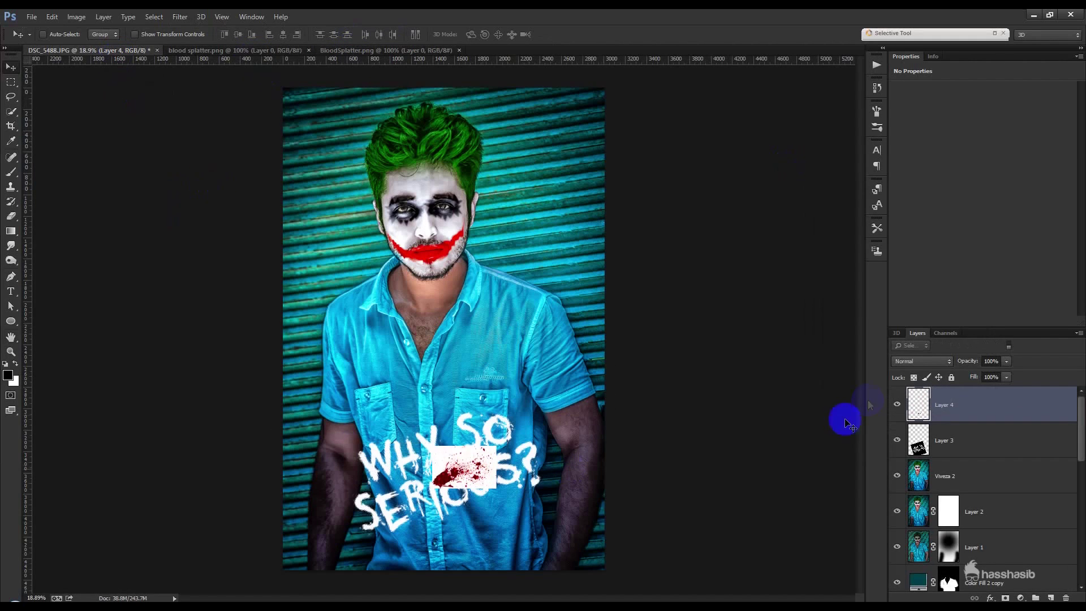
pyautogui.click(907, 361)
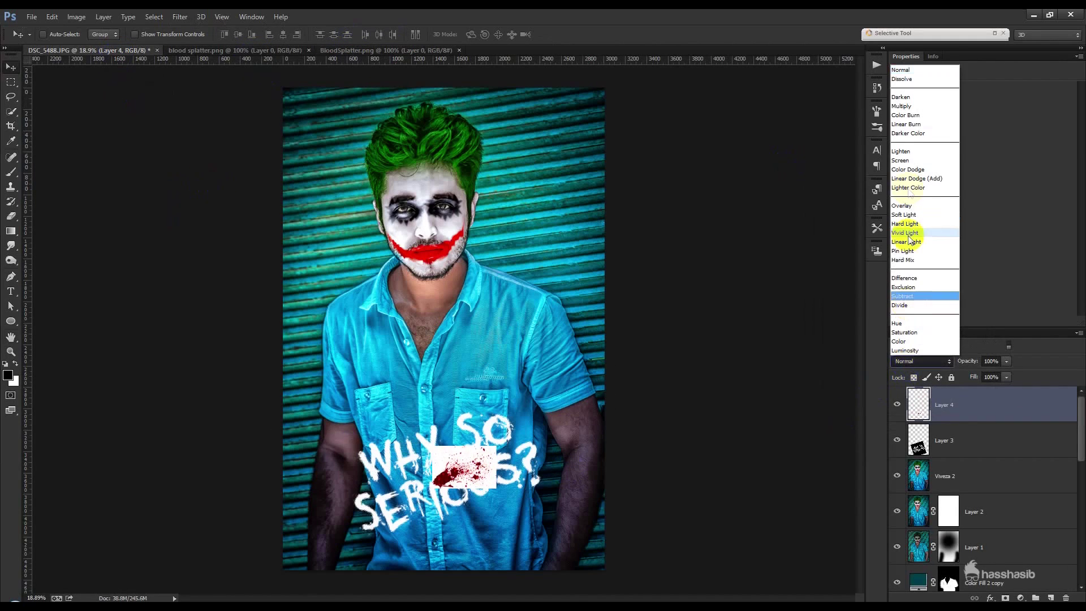
pyautogui.click(902, 106)
# Scale the splatter over the slogan, clip it to the text, and place it beneath.
pyautogui.hotkey('ctrl', 't')
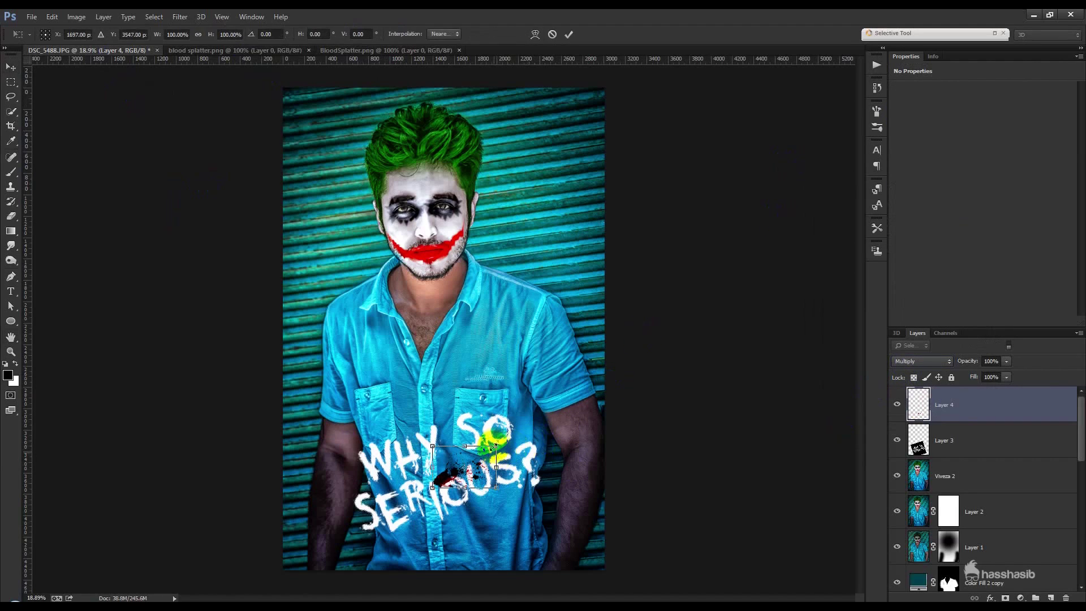
pyautogui.moveTo(512, 472)
pyautogui.mouseDown()
pyautogui.moveTo(592, 544)
pyautogui.moveTo(503, 444)
pyautogui.mouseUp()
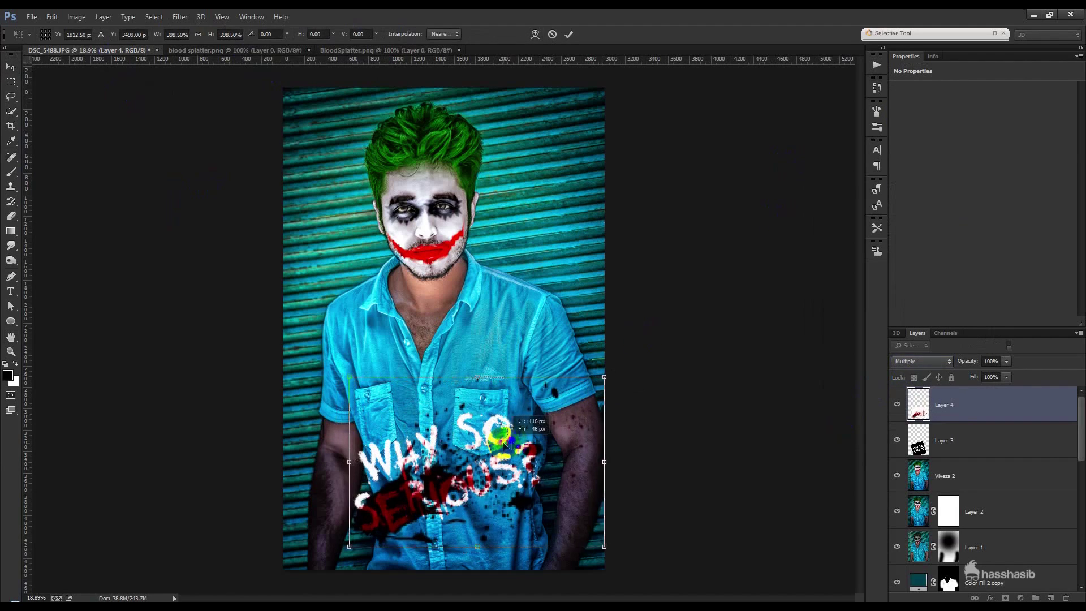
pyautogui.click(569, 34)
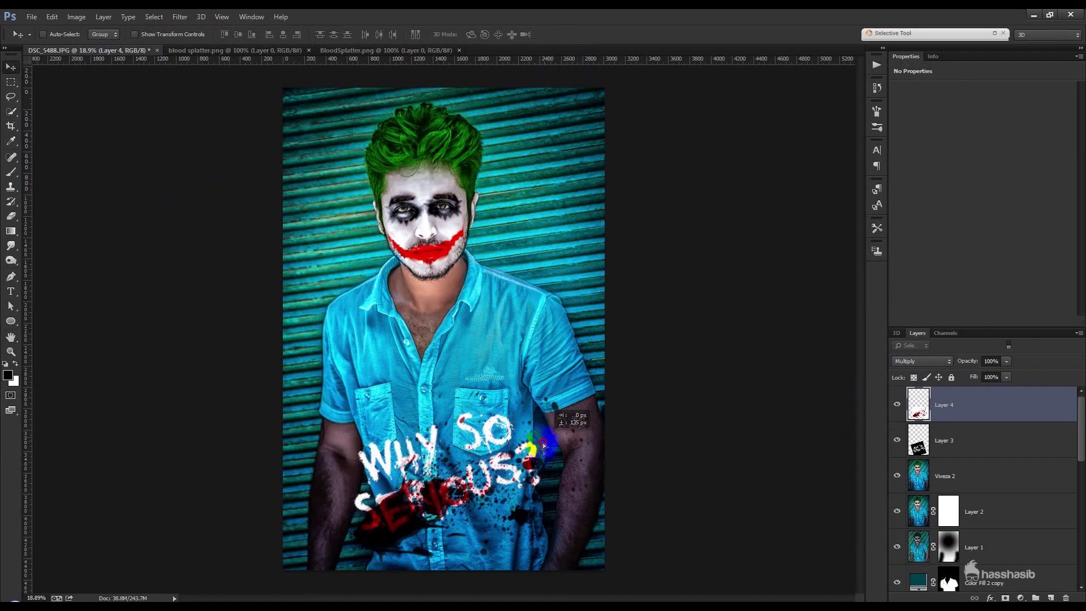
pyautogui.moveTo(553, 431); pyautogui.dragTo(550, 444)
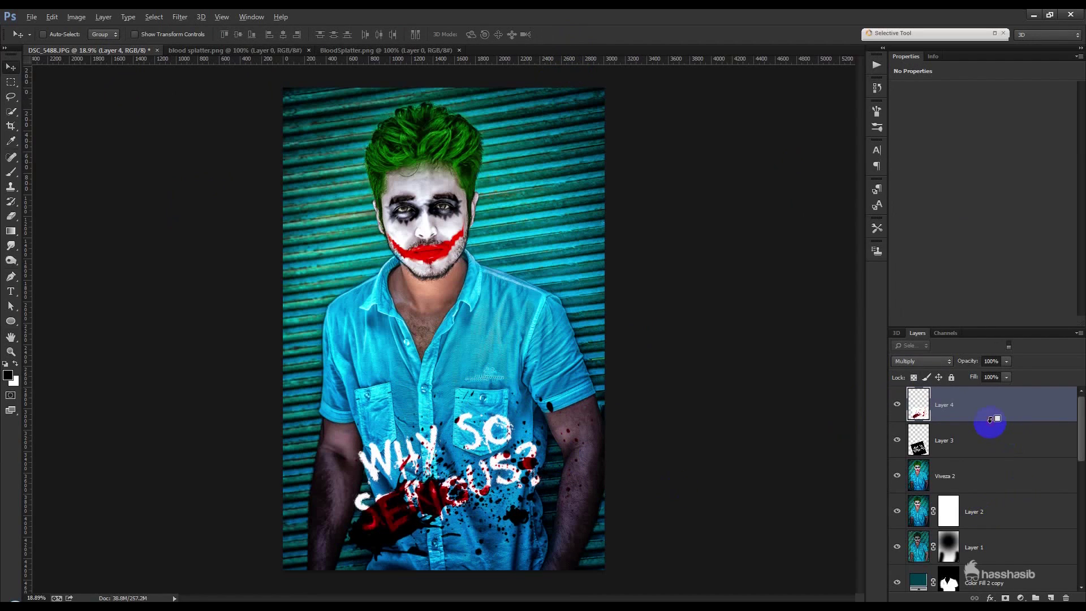
pyautogui.keyDown('alt'); pyautogui.click(989, 419); pyautogui.keyUp('alt')
pyautogui.moveTo(990, 425); pyautogui.dragTo(957, 457)
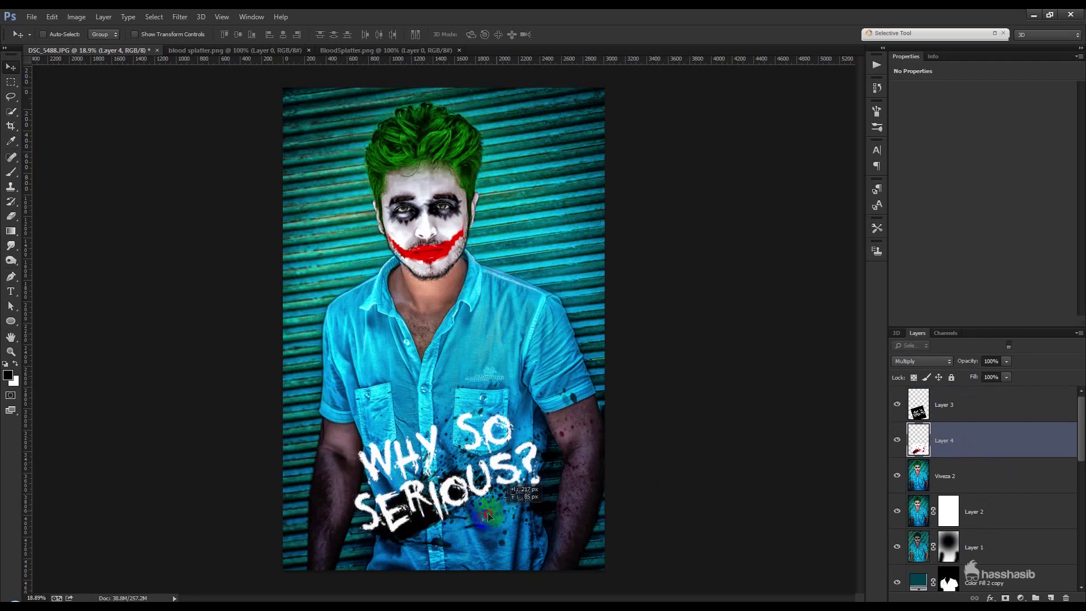
# Cycle the splatter's blend mode from Screen down to Color.
pyautogui.click(906, 362)
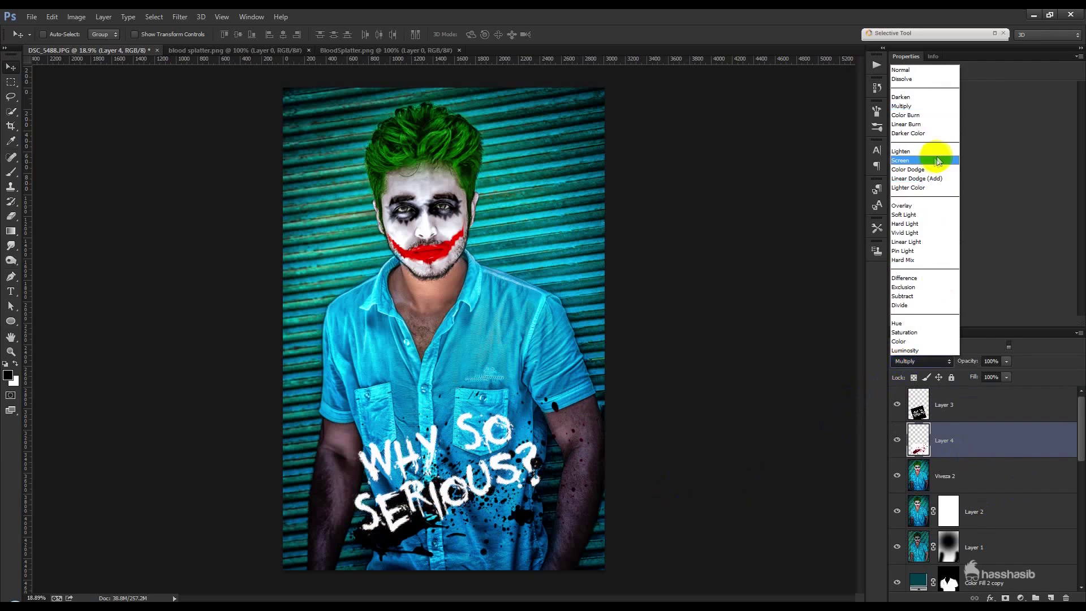
pyautogui.click(933, 159)
pyautogui.press('Down')
pyautogui.press('Down')
pyautogui.press('Down')
pyautogui.press('Down')
pyautogui.press('Down')
pyautogui.press('Down')
pyautogui.press('Down')
pyautogui.press('Down')
pyautogui.press('Down')
pyautogui.press('Down')
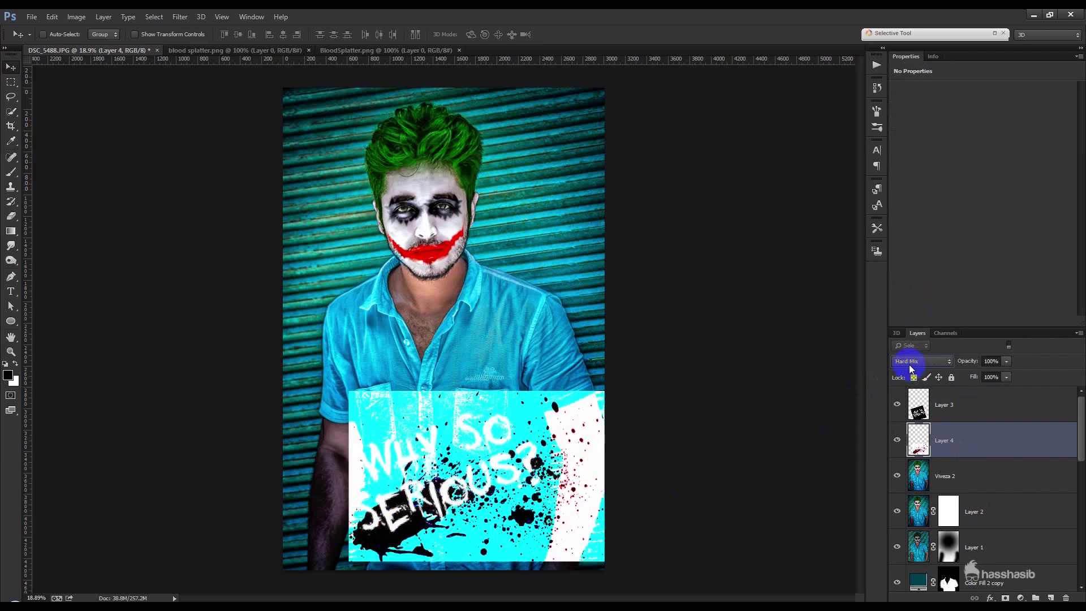
pyautogui.press('Down')
pyautogui.press('Down')
pyautogui.press('Down')
pyautogui.press('Down')
pyautogui.press('Down')
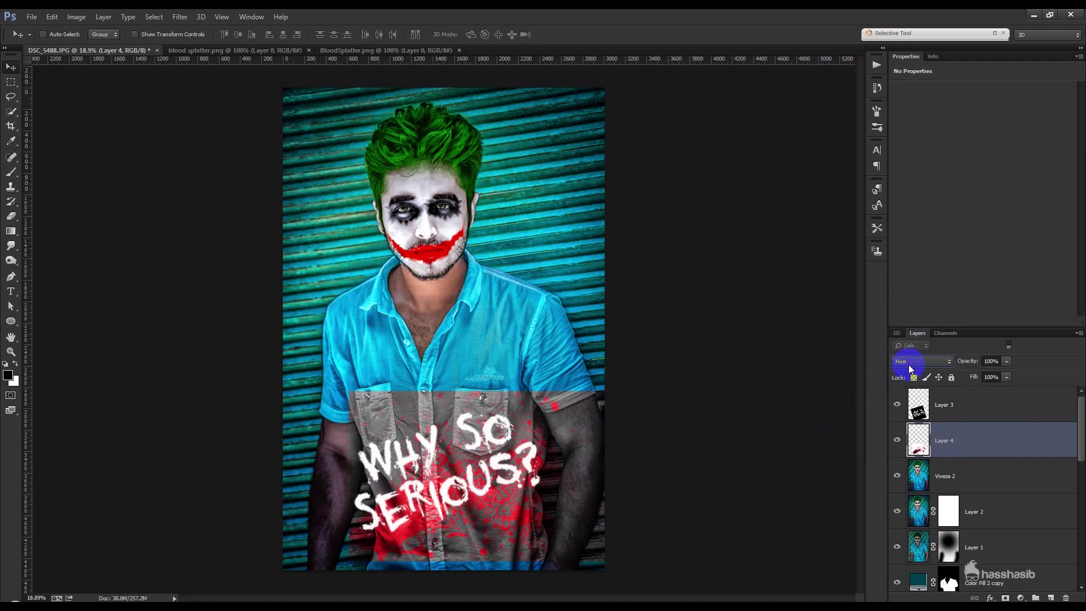
pyautogui.press('Down')
pyautogui.press('Down')
# Split the This Layer Blend If slider to hide the splatter's highlights, then add another splatter.
pyautogui.doubleClick(1015, 447)
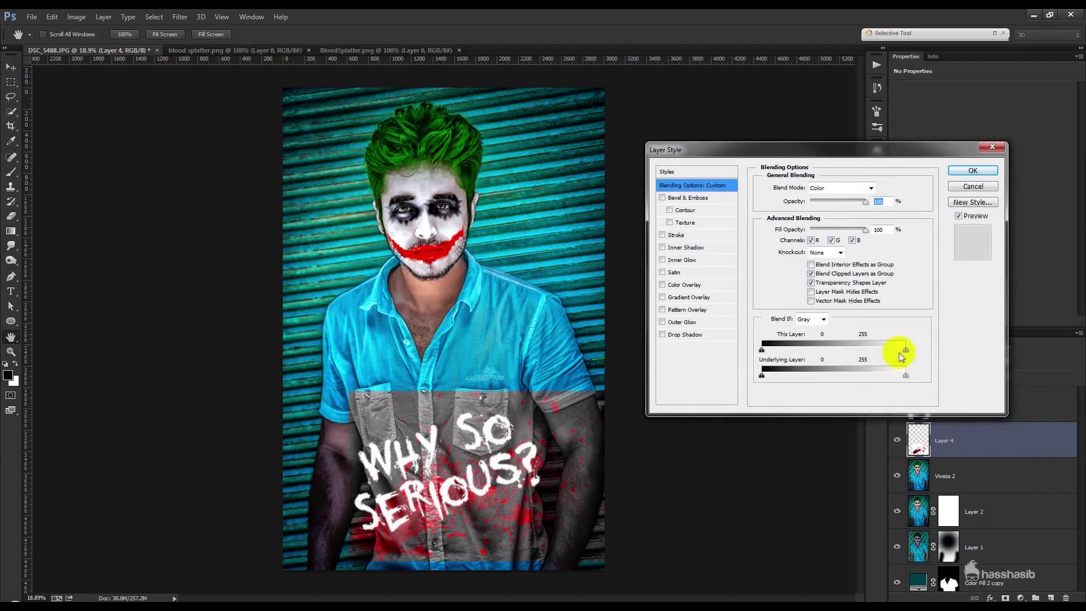
pyautogui.moveTo(901, 352); pyautogui.dragTo(856, 353)
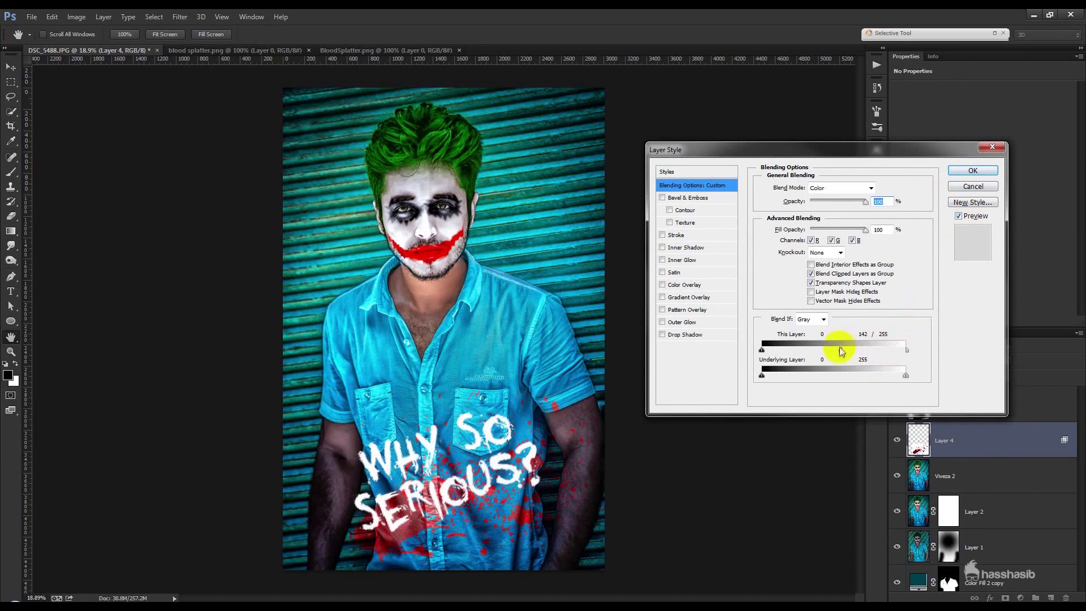
pyautogui.moveTo(841, 351); pyautogui.dragTo(892, 351)
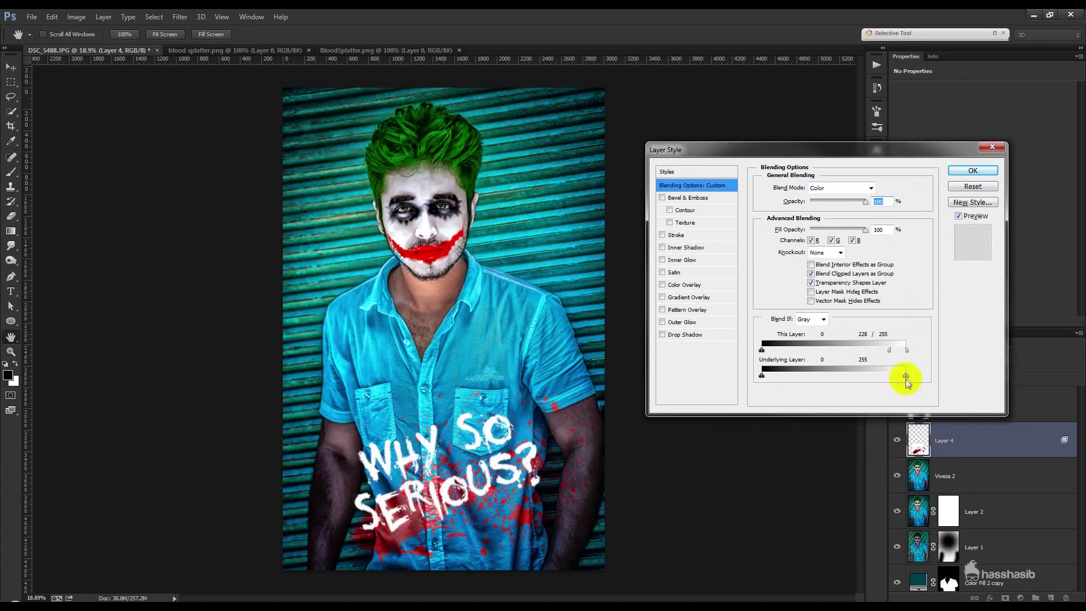
pyautogui.click(971, 171)
pyautogui.moveTo(458, 234)
pyautogui.mouseDown()
pyautogui.moveTo(102, 54)
pyautogui.moveTo(500, 469)
pyautogui.mouseUp()
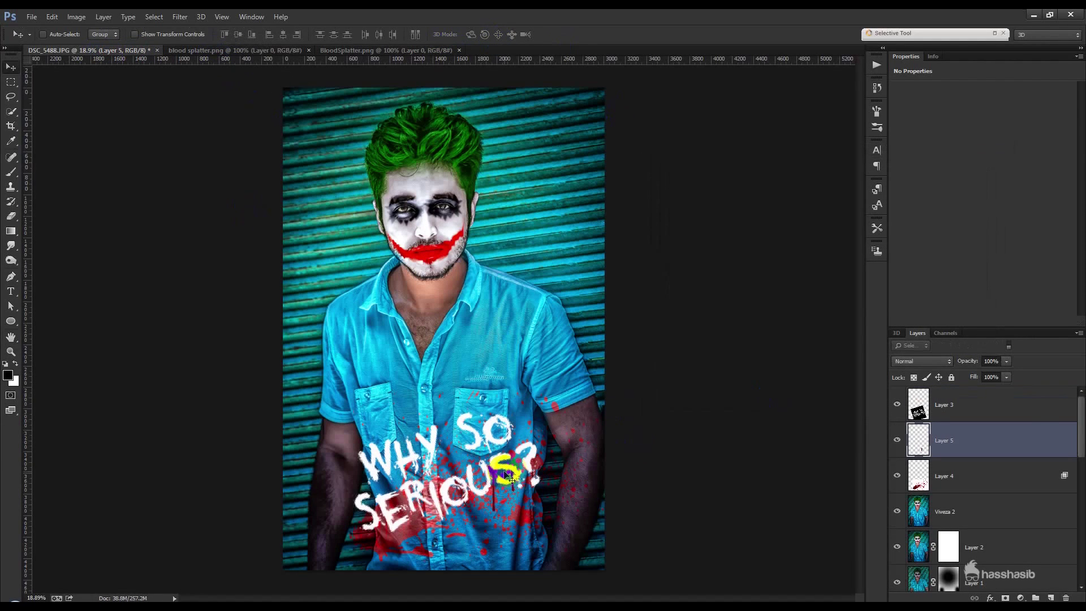
# Place the new splatter above the text in Overlay mode, moved, rotated and shrunk.
pyautogui.moveTo(1013, 435); pyautogui.dragTo(984, 393)
pyautogui.click(921, 360)
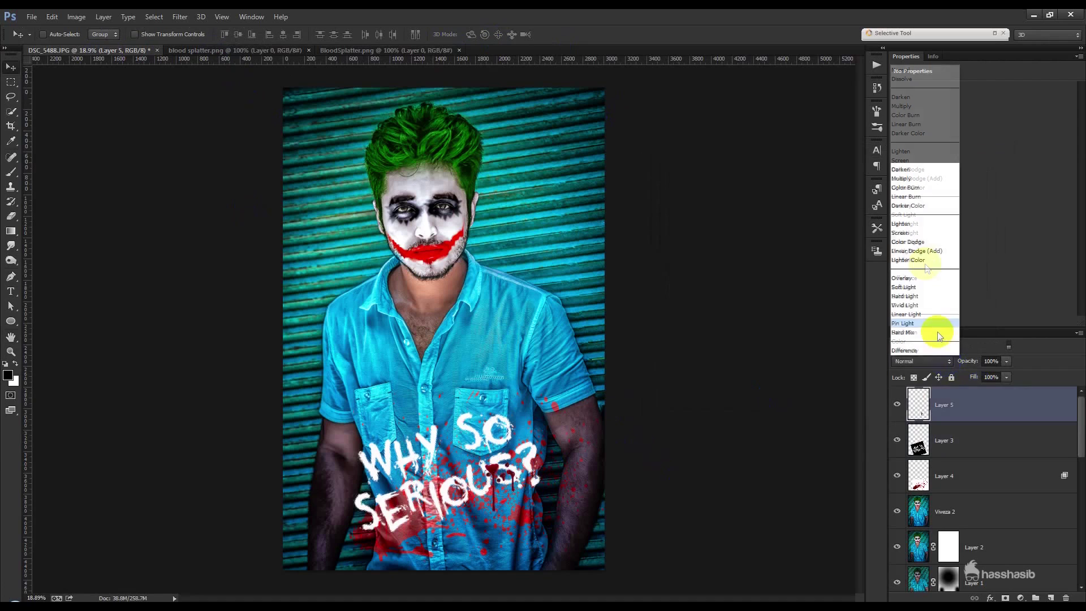
pyautogui.click(921, 211)
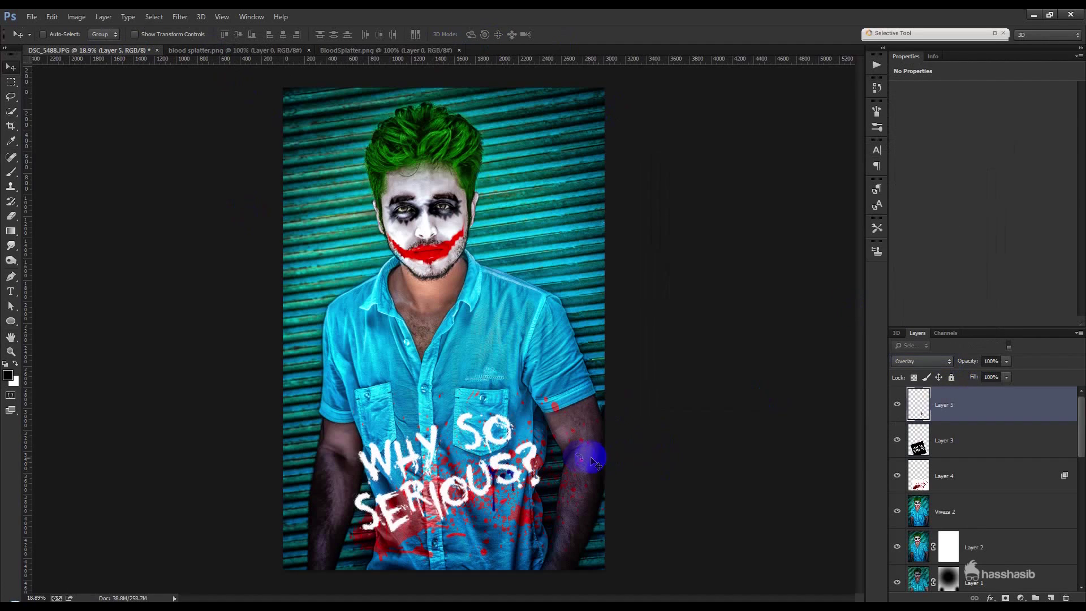
pyautogui.hotkey('ctrl', 't')
pyautogui.moveTo(533, 458)
pyautogui.mouseDown()
pyautogui.moveTo(536, 427)
pyautogui.moveTo(520, 436)
pyautogui.mouseUp()
pyautogui.moveTo(601, 490); pyautogui.dragTo(603, 427)
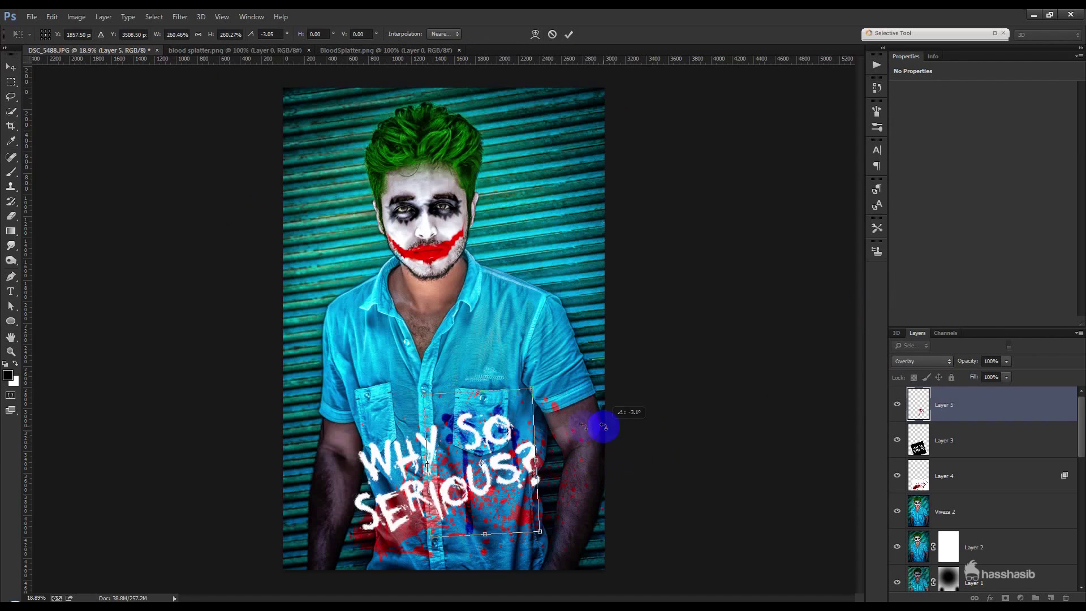
pyautogui.moveTo(539, 533)
pyautogui.mouseDown()
pyautogui.moveTo(503, 511)
pyautogui.moveTo(513, 490)
pyautogui.mouseUp()
pyautogui.press('Return')
# Switch the splatter to Hard Light and nudge it up and left onto the lettering.
pyautogui.click(933, 362)
pyautogui.click(903, 162)
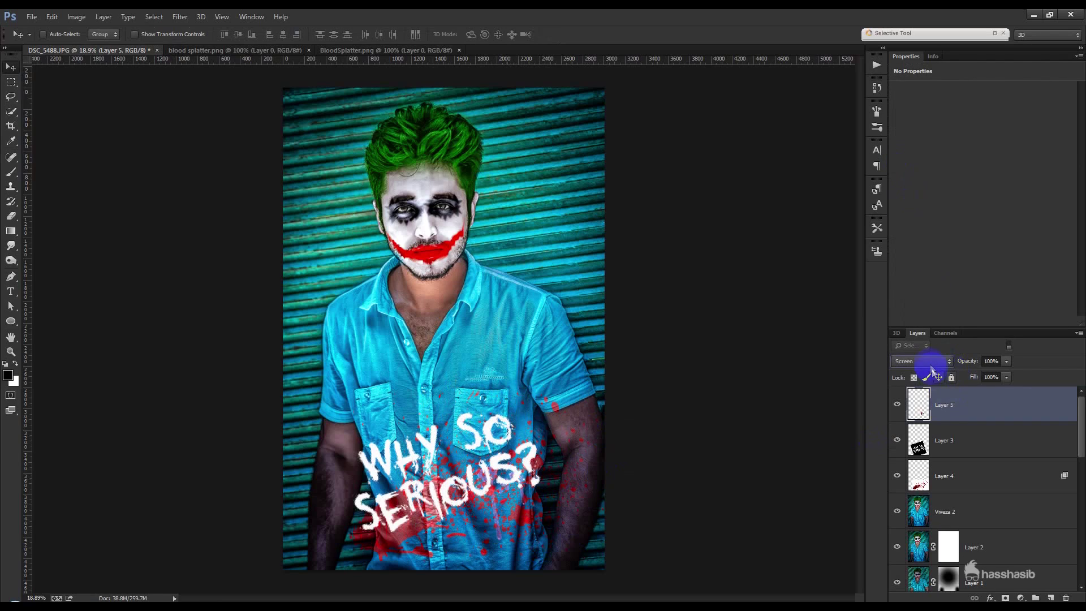
pyautogui.press('Down')
pyautogui.press('Down')
pyautogui.press('Down')
pyautogui.press('Down')
pyautogui.press('Down')
pyautogui.press('Down')
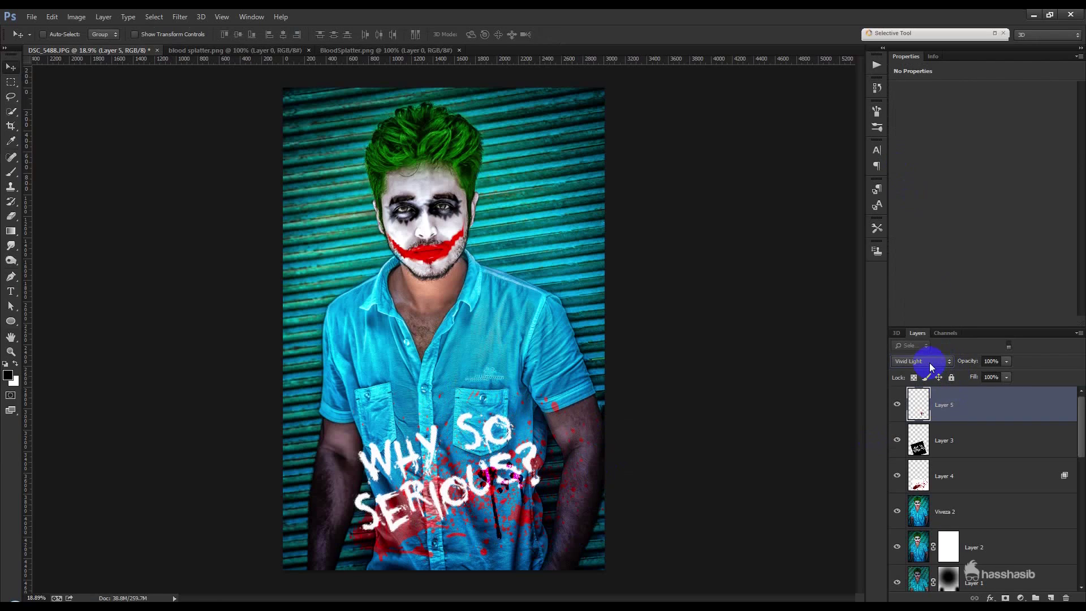
pyautogui.moveTo(526, 430); pyautogui.dragTo(520, 400)
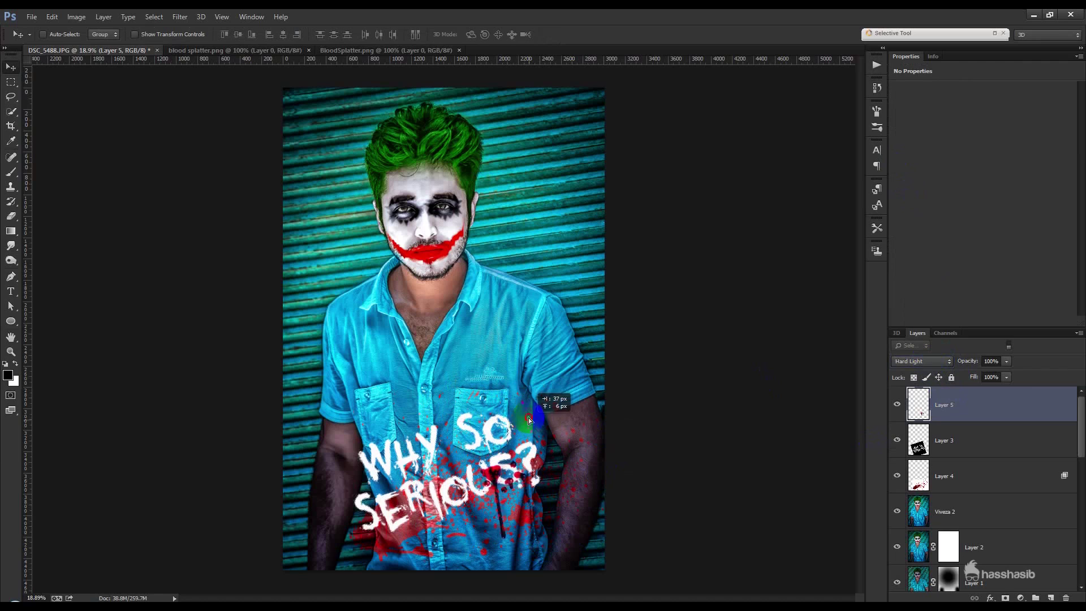
pyautogui.moveTo(520, 399); pyautogui.dragTo(524, 389)
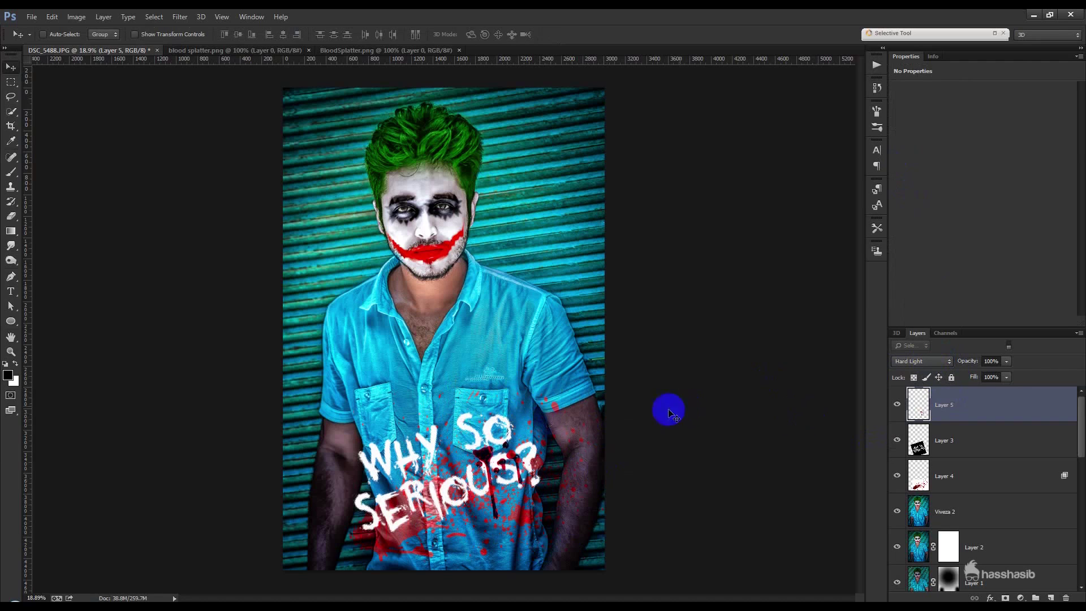
pyautogui.scroll(-2, 679, 408)
pyautogui.keyDown('shift'); pyautogui.click(952, 473); pyautogui.keyUp('shift')
# Move the lettering and blood down slightly, then open Camera Raw on the Viveza 2 layer.
pyautogui.moveTo(477, 429); pyautogui.dragTo(478, 467)
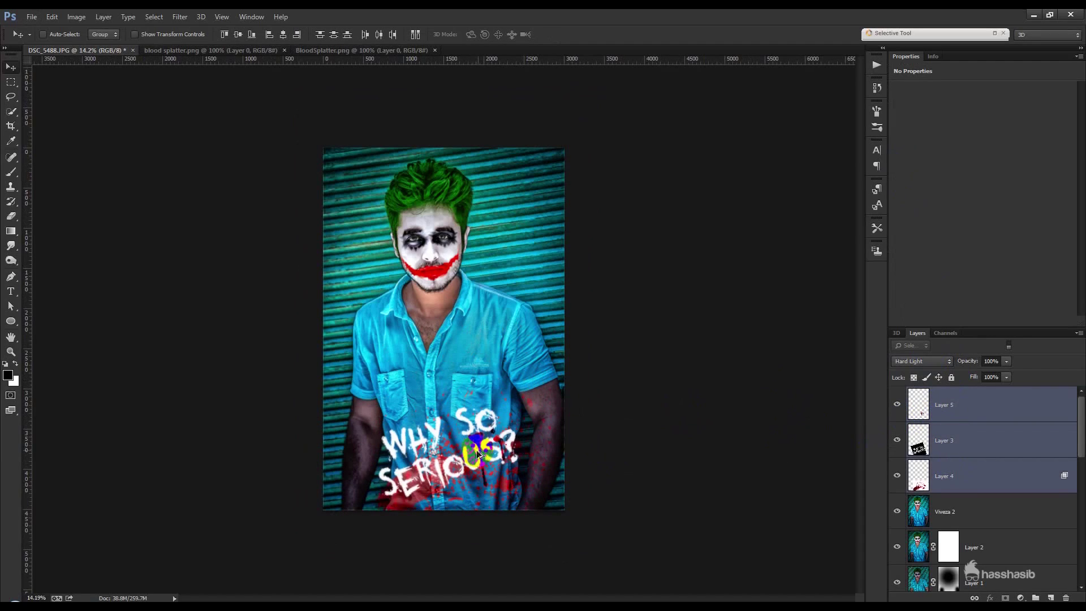
pyautogui.scroll(3, 480, 466)
pyautogui.scroll(-2, 763, 485)
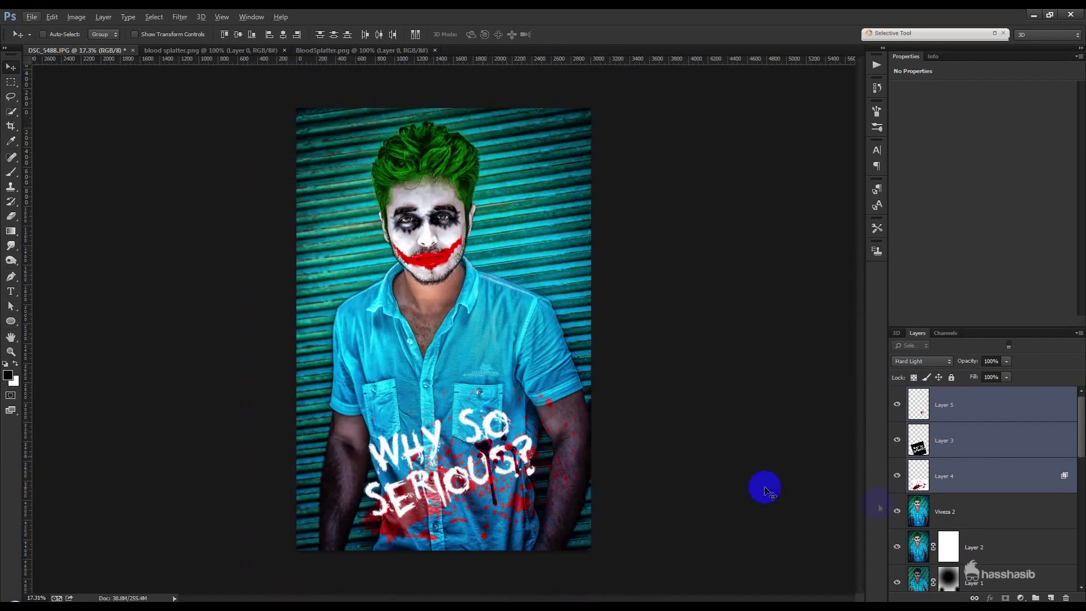
pyautogui.click(950, 510)
pyautogui.click(179, 16)
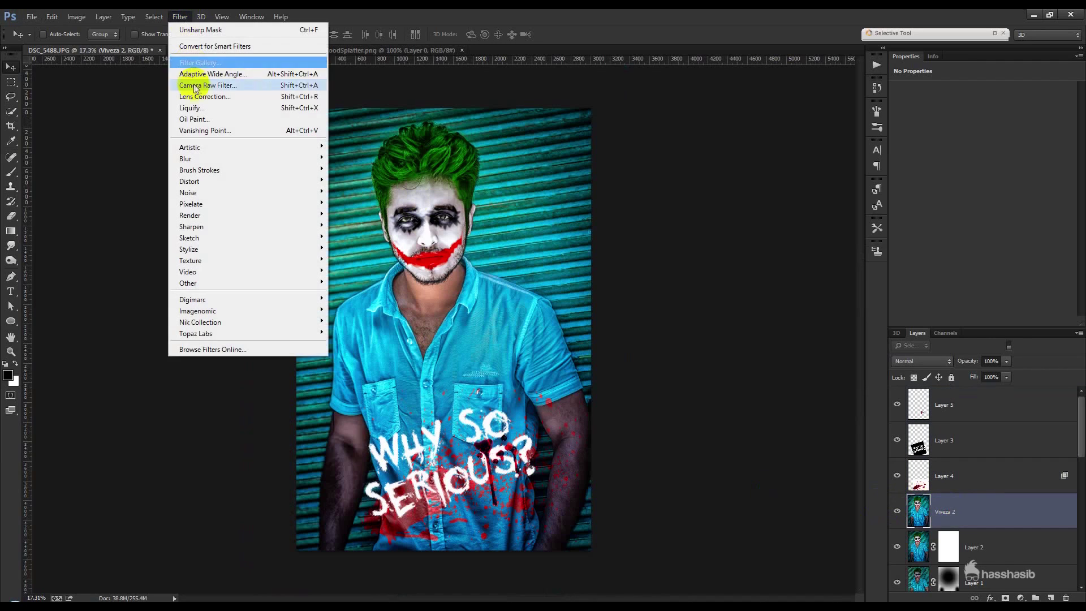
pyautogui.click(189, 91)
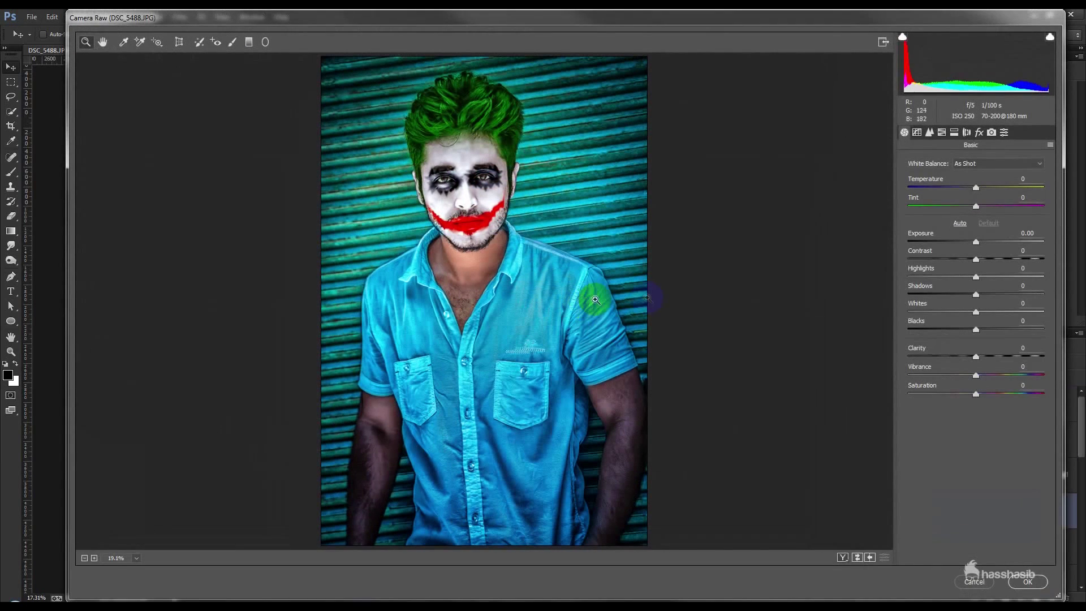
# Draw a radial filter around the face and torso with exposure reset to 0.
pyautogui.click(265, 41)
pyautogui.moveTo(493, 226)
pyautogui.mouseDown()
pyautogui.moveTo(586, 348)
pyautogui.moveTo(578, 327)
pyautogui.mouseUp()
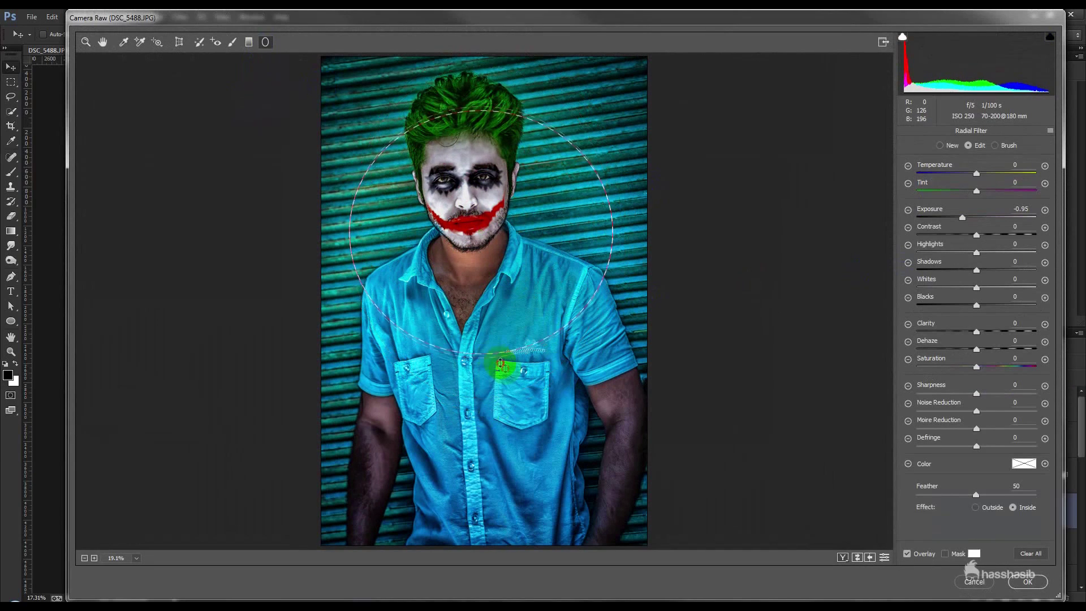
pyautogui.moveTo(574, 373); pyautogui.dragTo(597, 345)
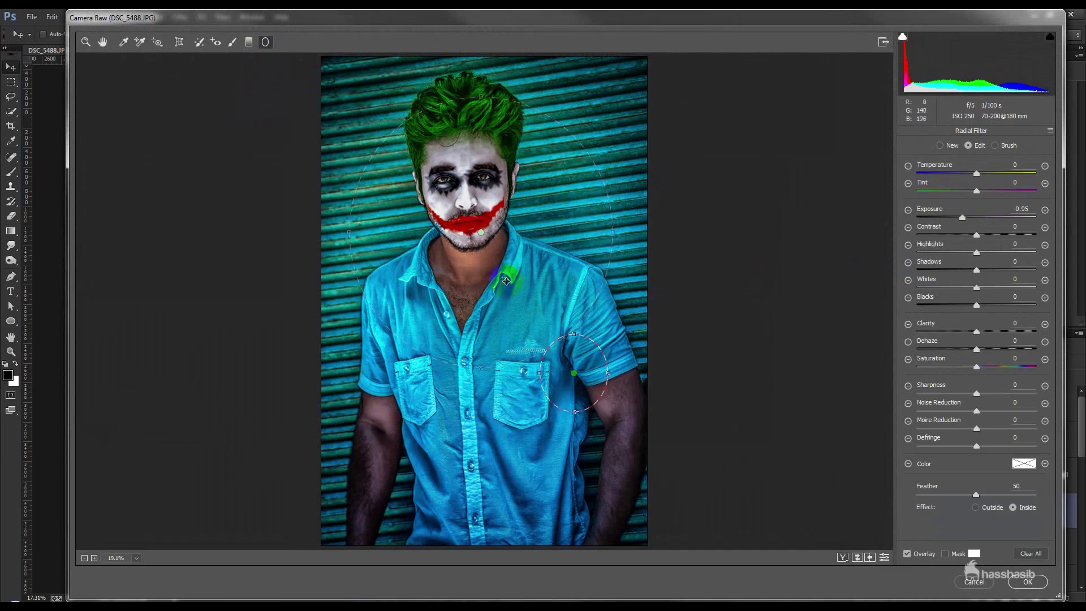
pyautogui.hotkey('ctrl', 'z')
pyautogui.click(976, 252)
pyautogui.moveTo(967, 219); pyautogui.dragTo(996, 220)
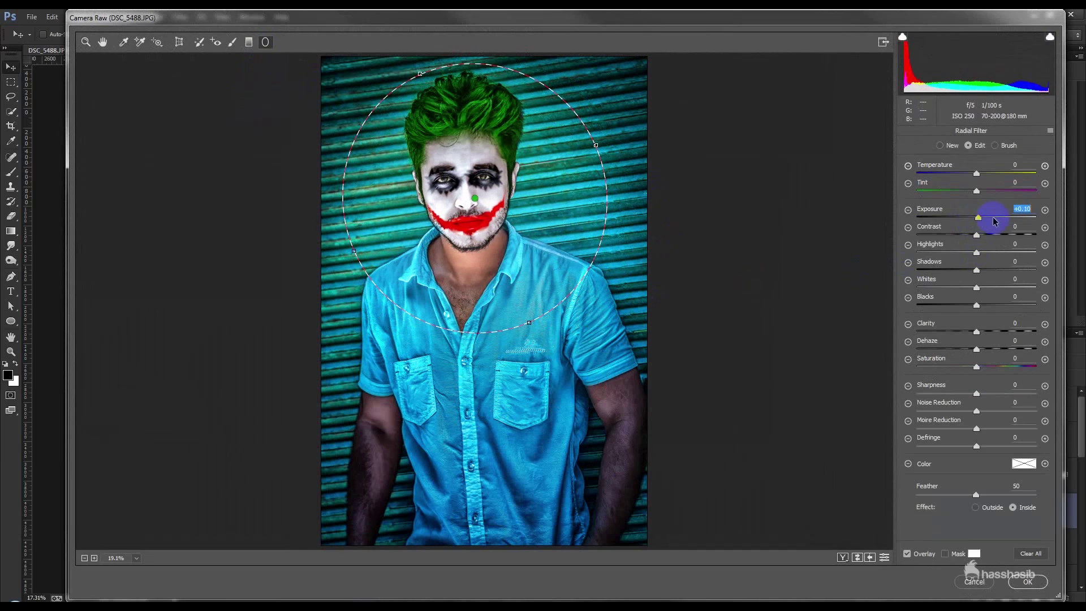
pyautogui.write('0')
pyautogui.press('Return')
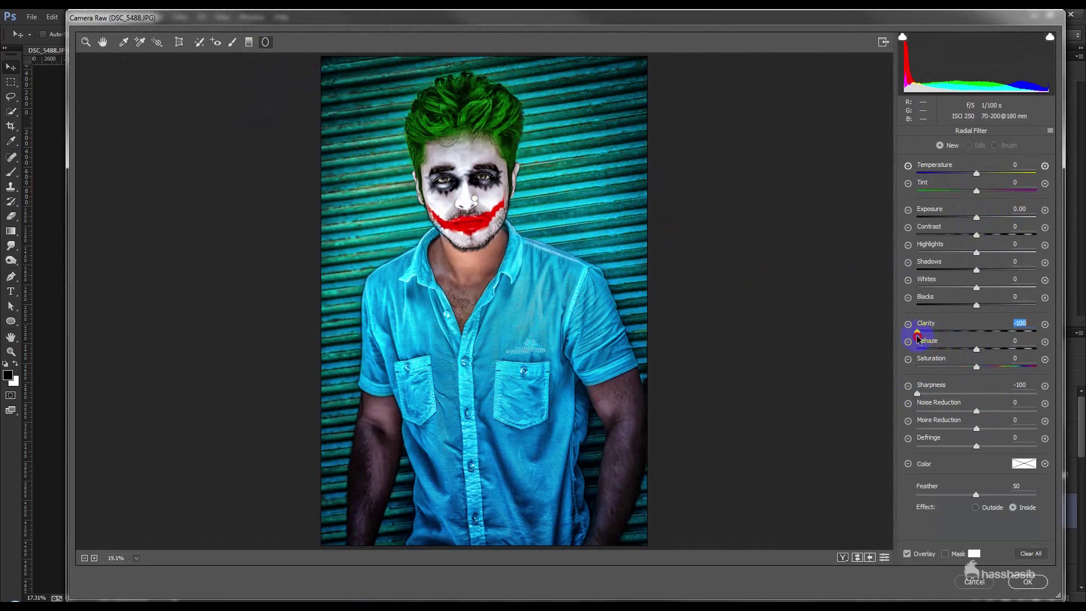
# Reshape the radial filter and lower clarity, sharpness and exposure outside the figure.
pyautogui.moveTo(959, 334); pyautogui.dragTo(914, 335)
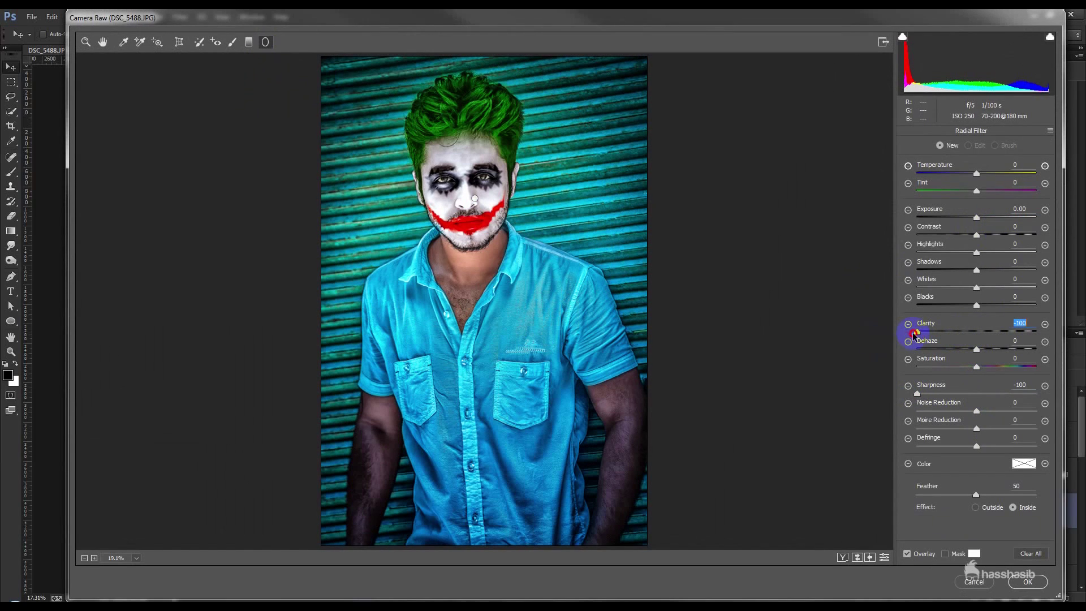
pyautogui.click(446, 224)
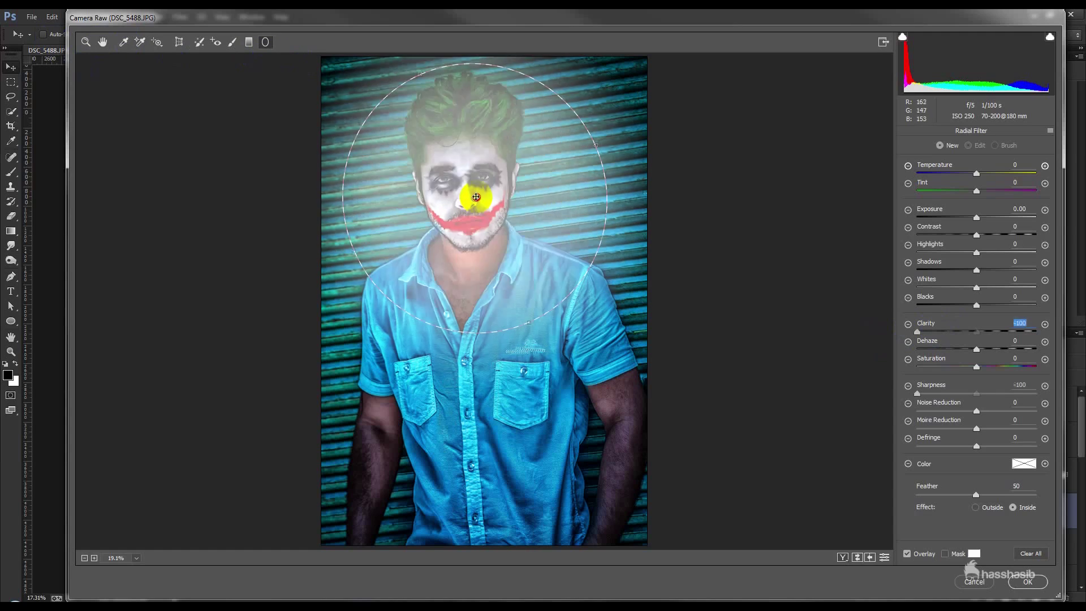
pyautogui.click(474, 197)
pyautogui.moveTo(475, 198); pyautogui.dragTo(475, 208)
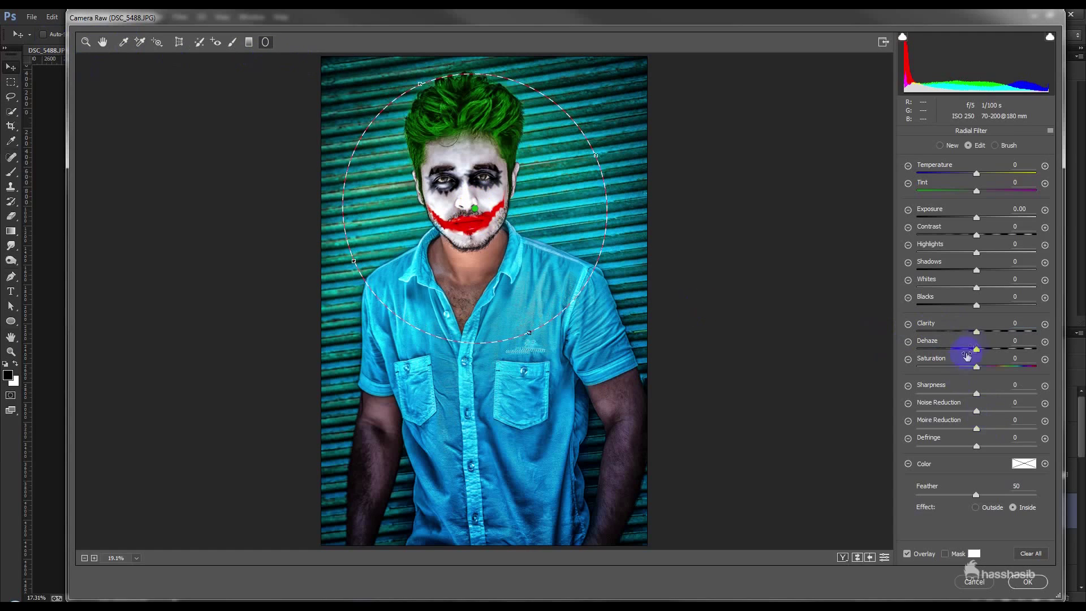
pyautogui.moveTo(967, 333); pyautogui.dragTo(921, 336)
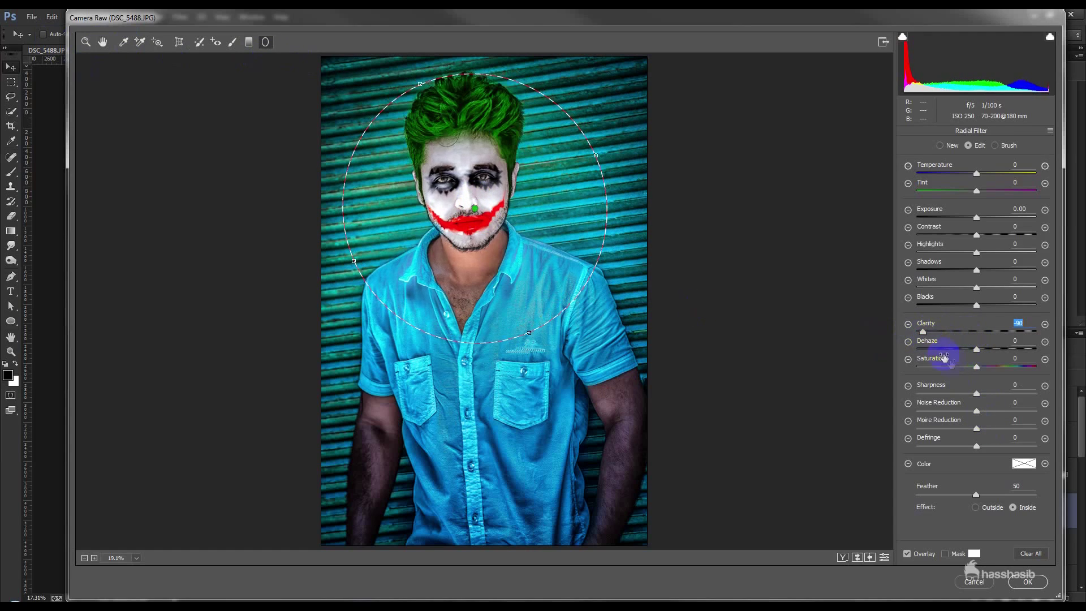
pyautogui.moveTo(918, 394); pyautogui.dragTo(890, 394)
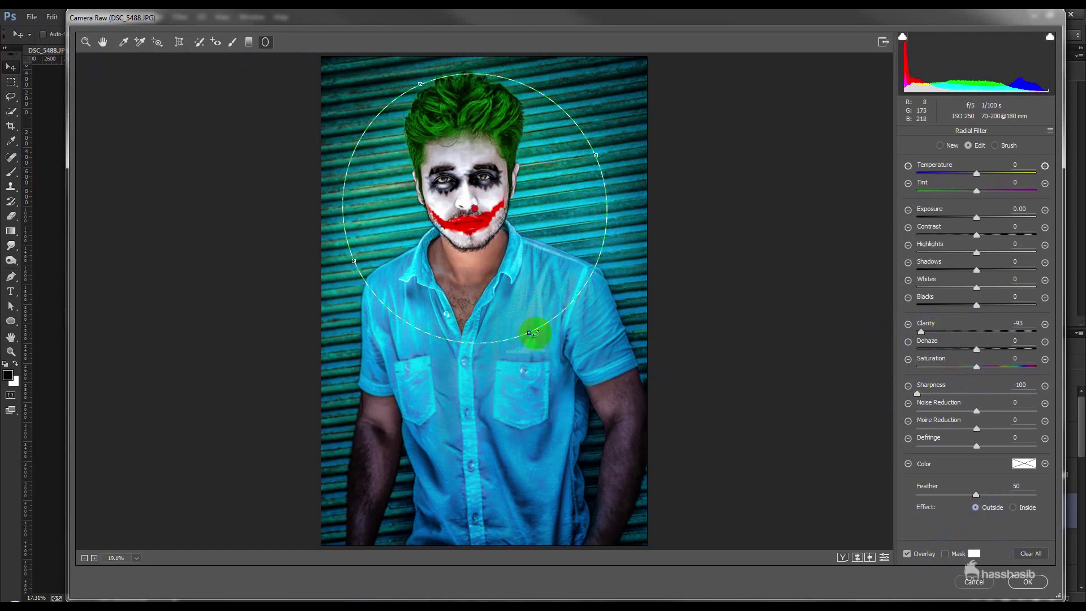
pyautogui.moveTo(529, 335); pyautogui.dragTo(602, 445)
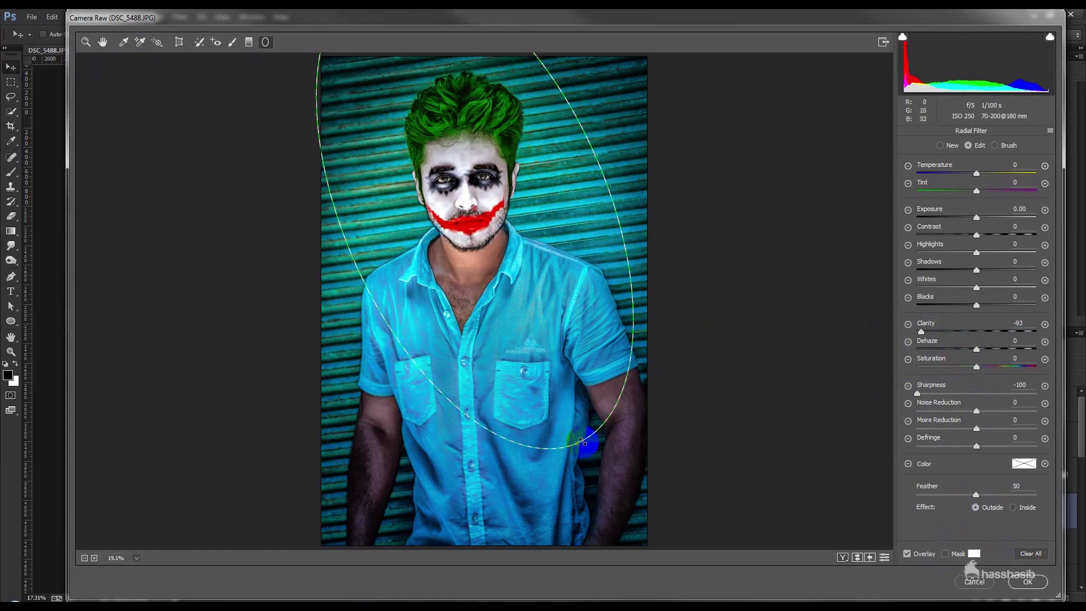
pyautogui.moveTo(603, 445); pyautogui.dragTo(684, 355)
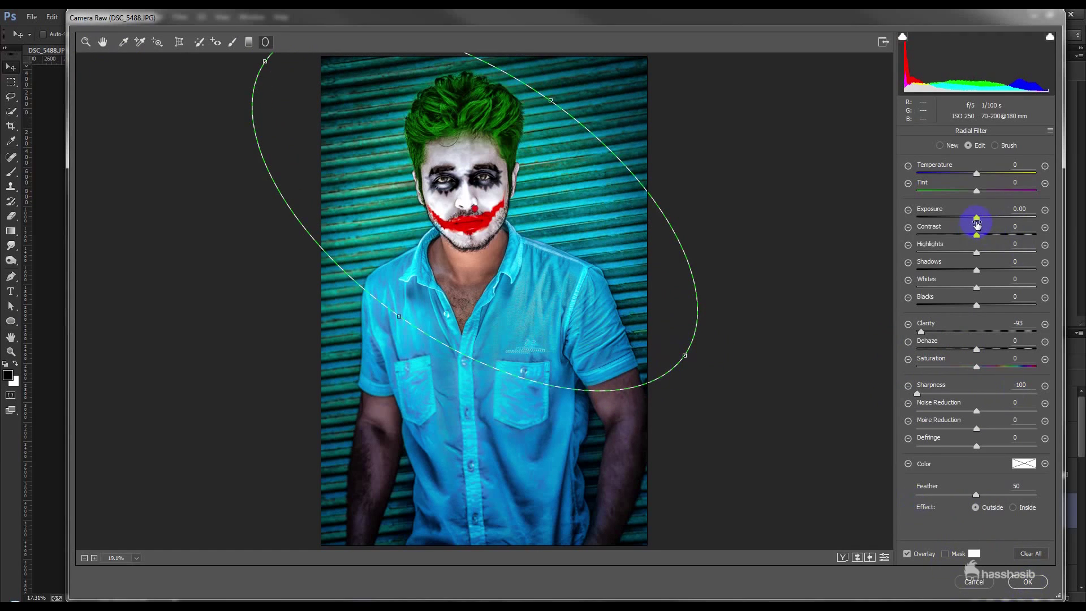
pyautogui.moveTo(976, 220); pyautogui.dragTo(966, 220)
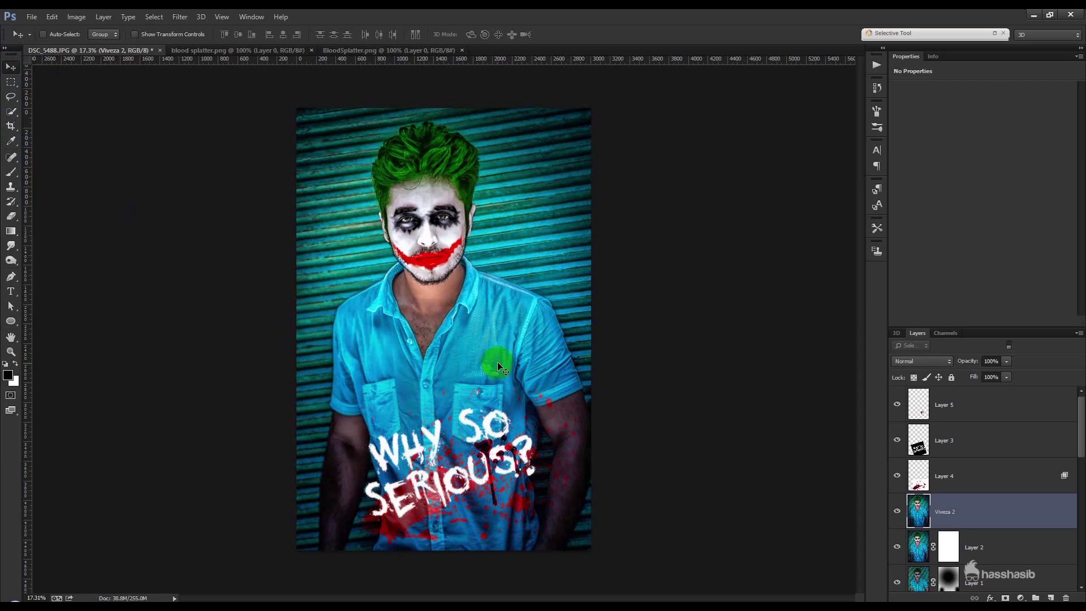
# Stamp all visible layers into a new top layer and open the Camera Raw Filter.
pyautogui.click(1002, 415)
pyautogui.hotkey('ctrl', 'shift', 'alt', 'e')
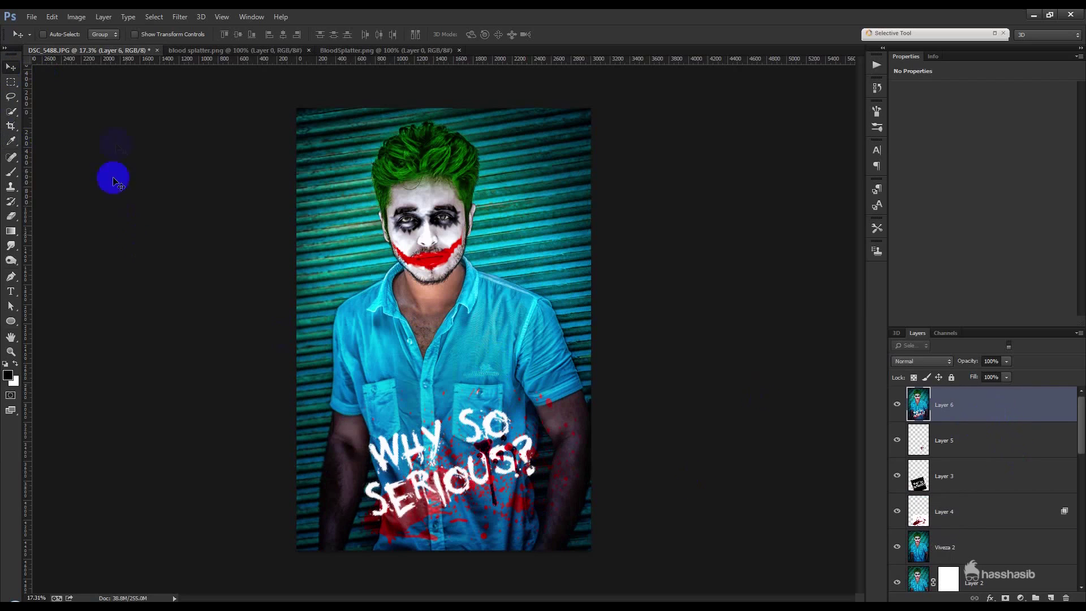
pyautogui.click(180, 17)
pyautogui.click(207, 85)
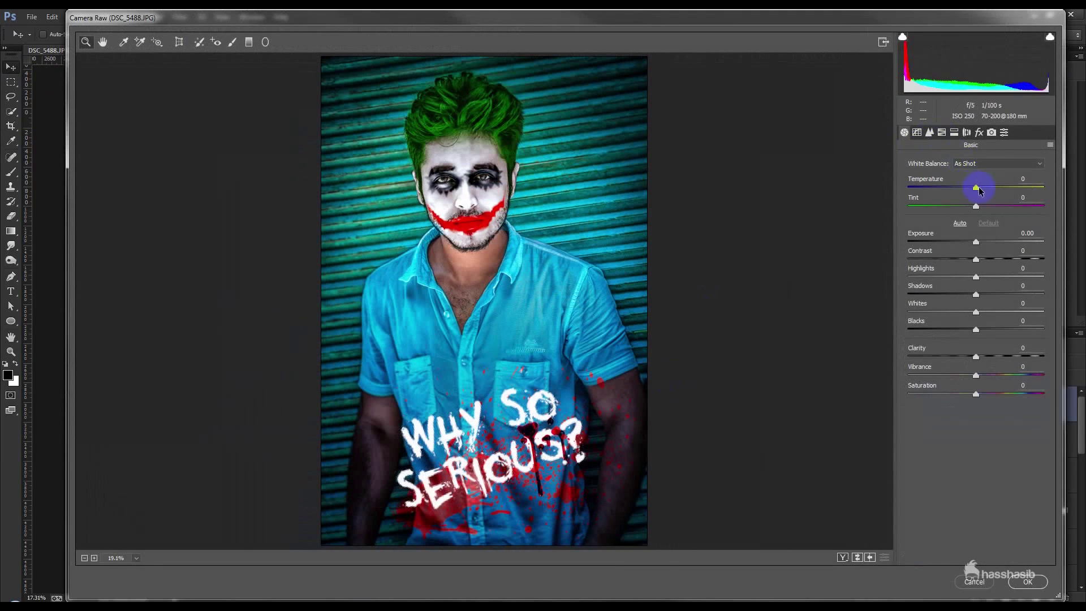
# Grade it slightly cooler with more clarity, vibrance and a light dehaze, then apply.
pyautogui.moveTo(979, 188); pyautogui.dragTo(978, 192)
pyautogui.moveTo(982, 356); pyautogui.dragTo(996, 355)
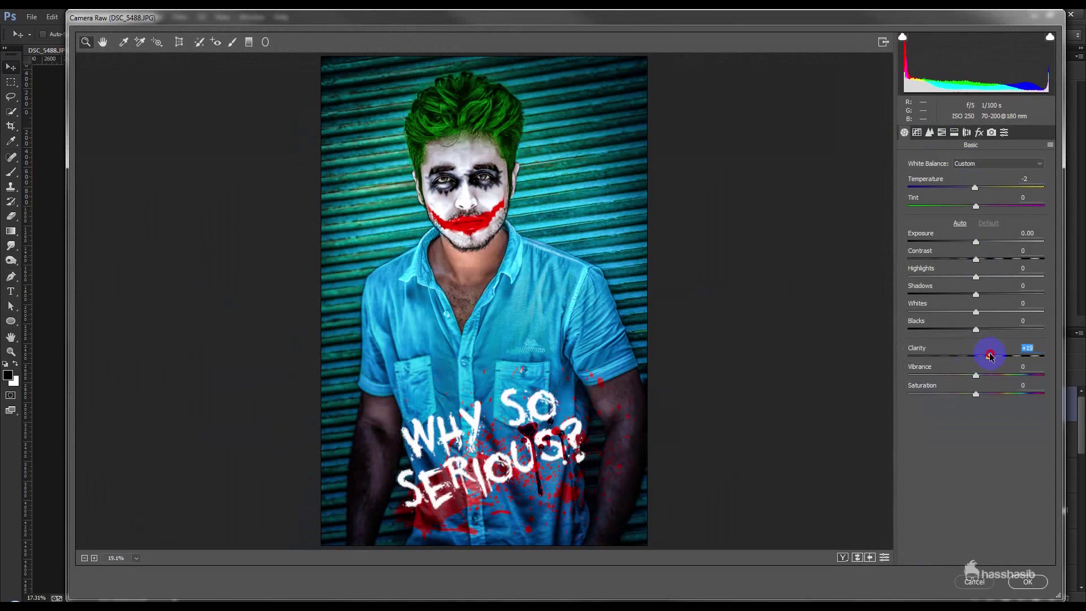
pyautogui.moveTo(977, 377); pyautogui.dragTo(986, 378)
pyautogui.click(978, 135)
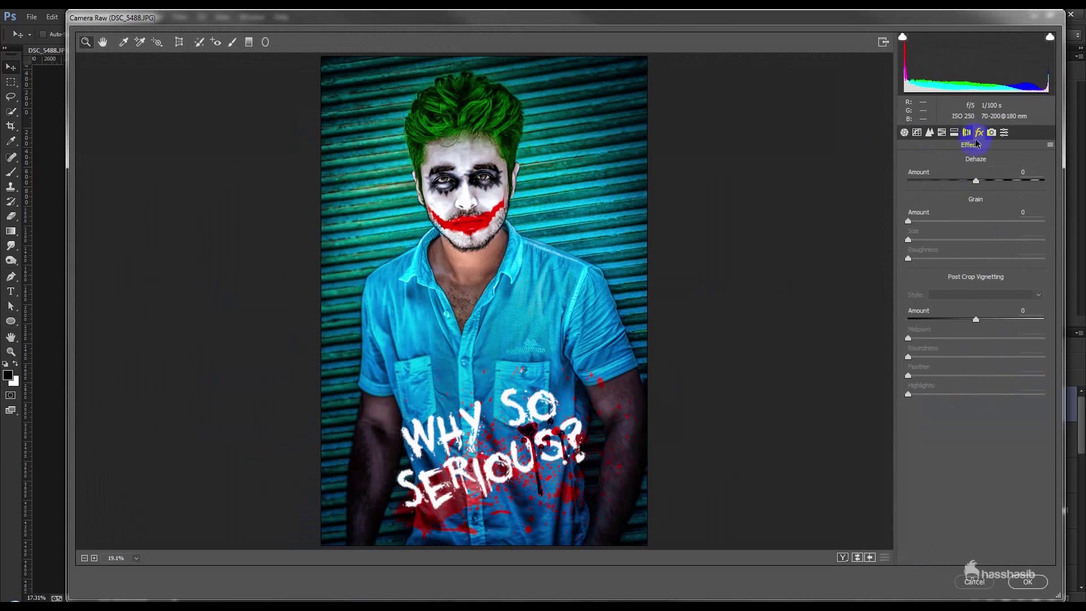
pyautogui.moveTo(969, 182); pyautogui.dragTo(983, 181)
pyautogui.click(1035, 587)
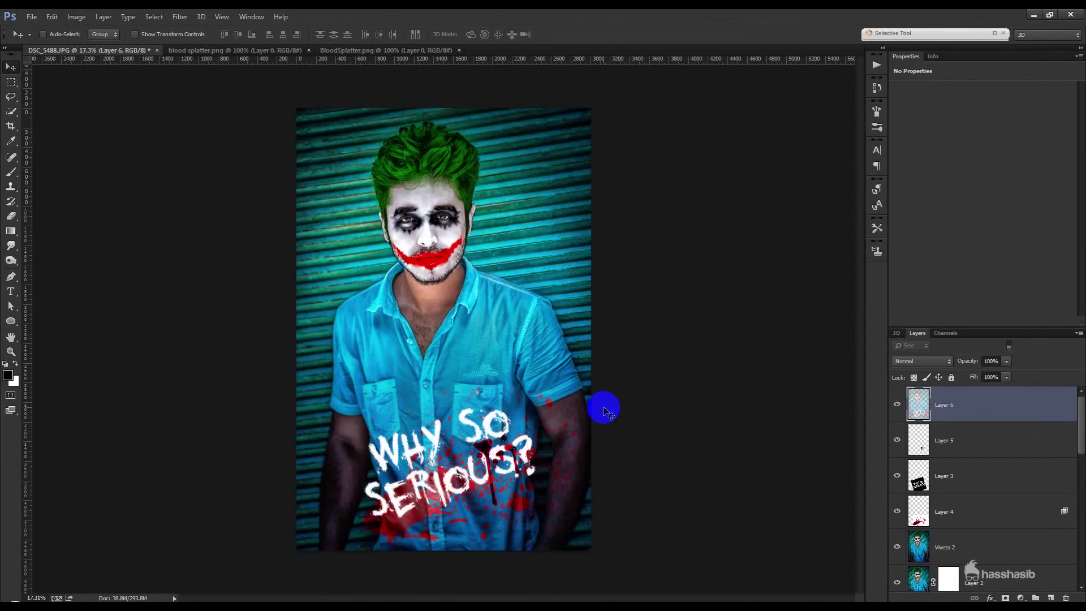